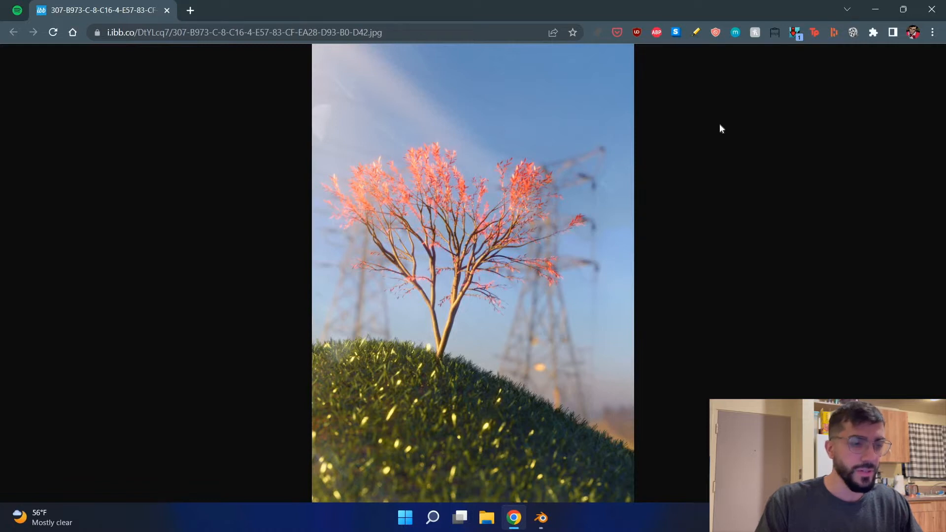
# Switch from the browser to Blender, open a new Blender window and dismiss its splash screen.
pyautogui.click(540, 517)
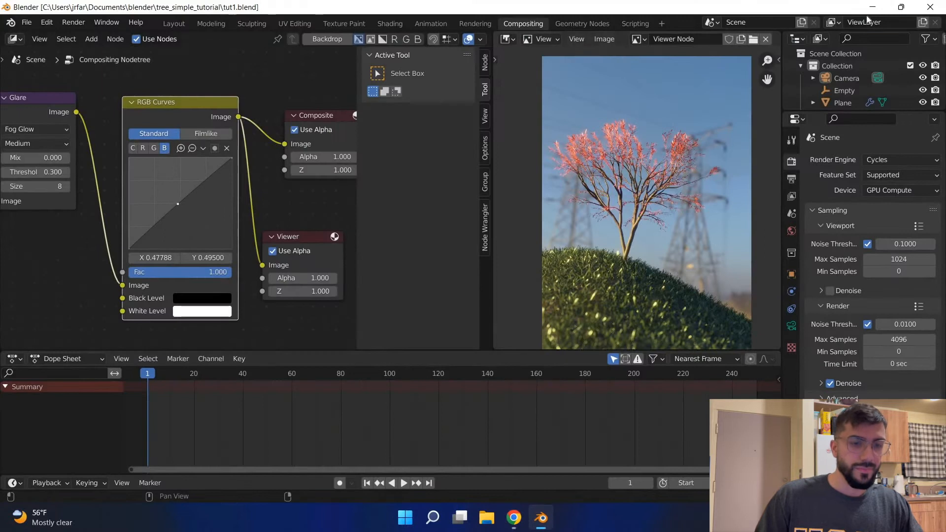
pyautogui.hotkey('alt', 'Tab')
pyautogui.rightClick(540, 517)
pyautogui.click(487, 443)
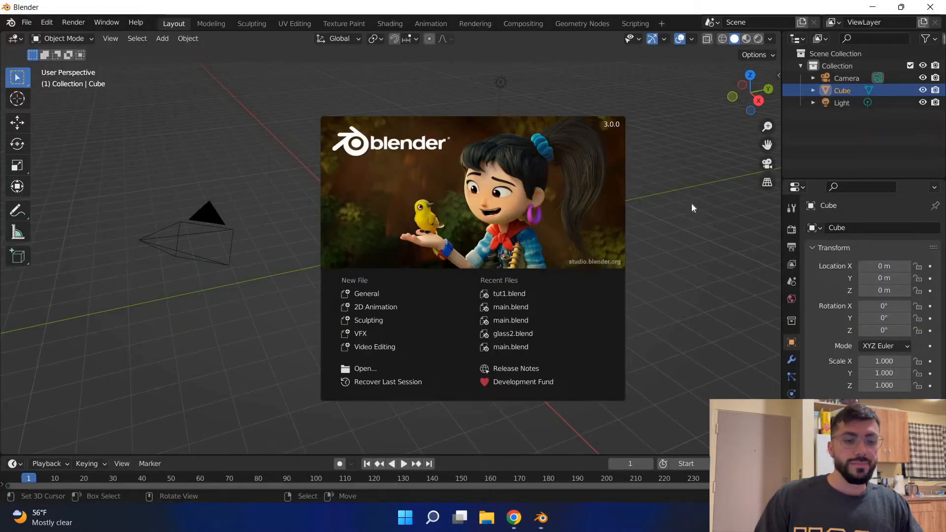
pyautogui.click(761, 215)
# Enable the Screencast Keys display in the 3D viewport and hide its settings again.
pyautogui.press('n')
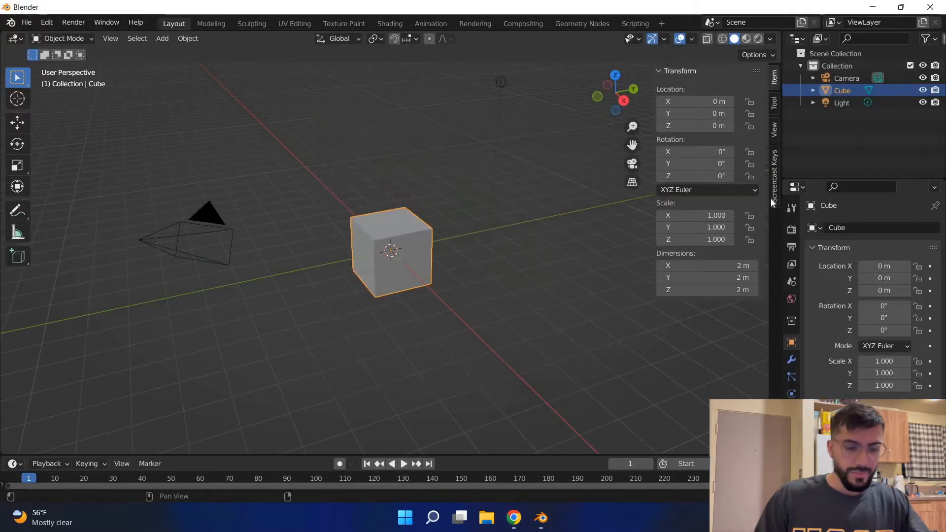
pyautogui.keyDown('ctrl'); pyautogui.scroll(-3, 680, 99); pyautogui.keyUp('ctrl')
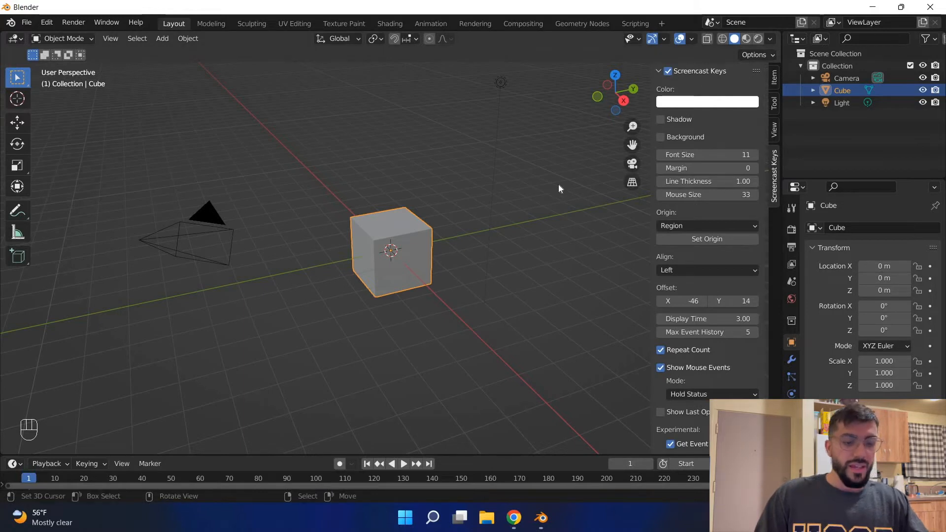
pyautogui.press('n')
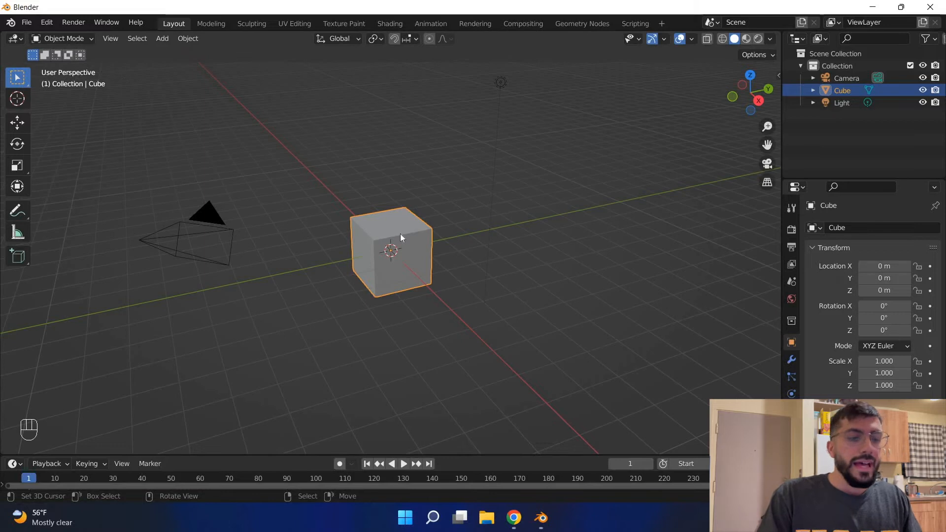
# Delete the default camera, cube and light so the scene is empty.
pyautogui.press('a')
pyautogui.press('x')
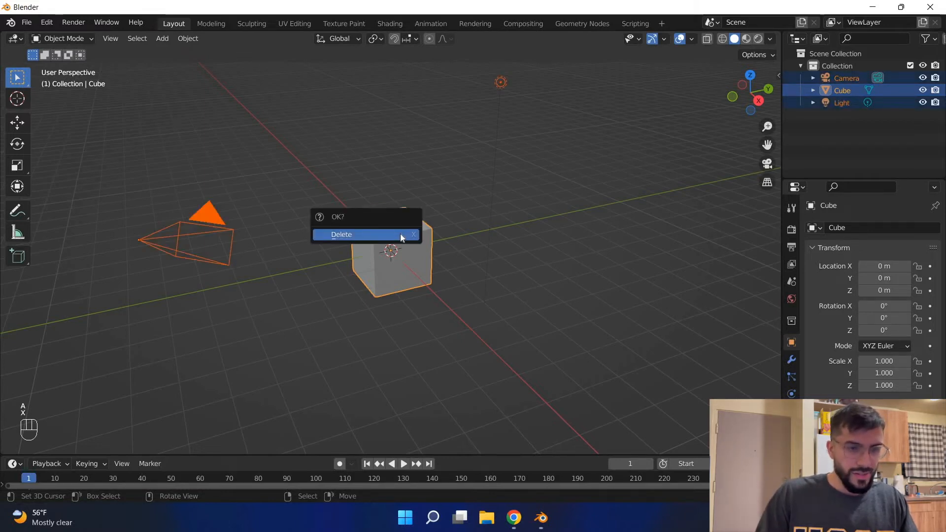
pyautogui.click(340, 234)
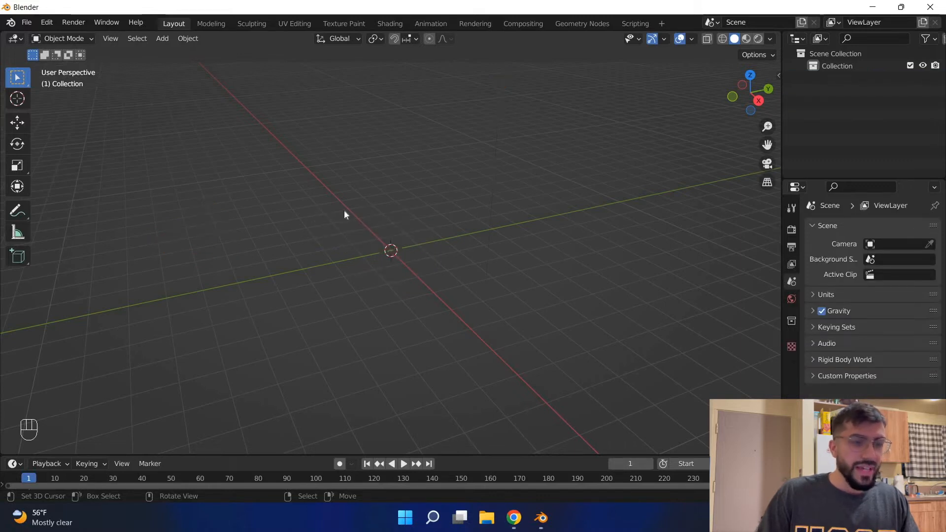
# Save the scene as main.blend in the tree_simple_tutorial folder.
pyautogui.hotkey('ctrl', 's')
pyautogui.click(320, 437)
pyautogui.write('main.blend')
pyautogui.press('Return')
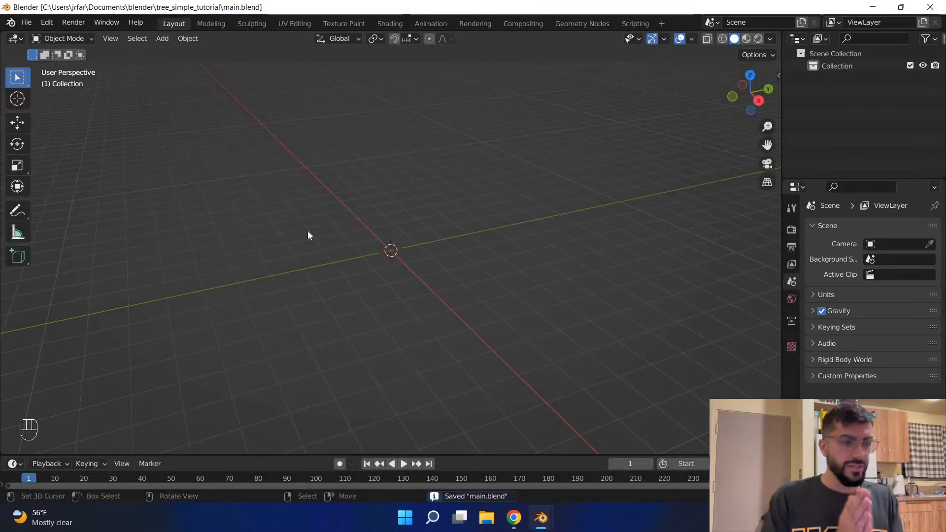
# Check the reference tree image in Chrome, and add a plane mesh at the scene origin in Blender.
pyautogui.click(513, 517)
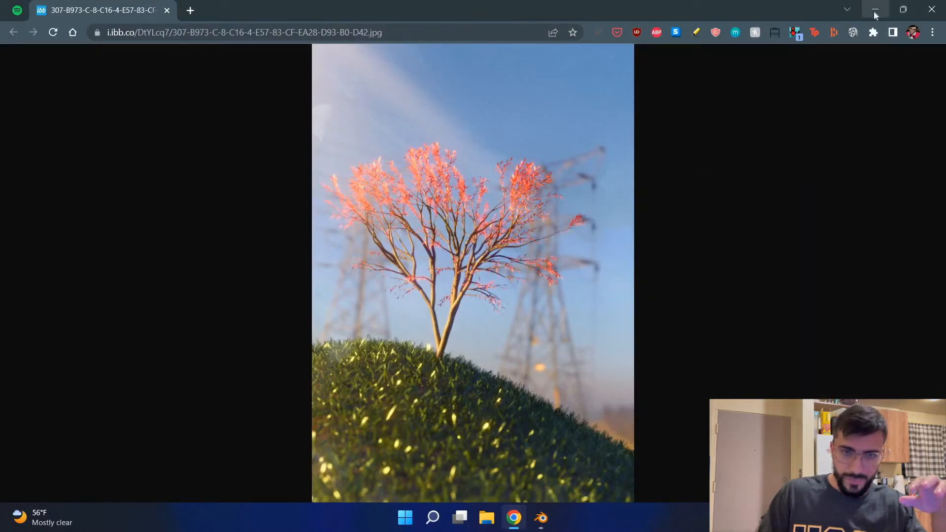
pyautogui.hotkey('alt', 'Tab')
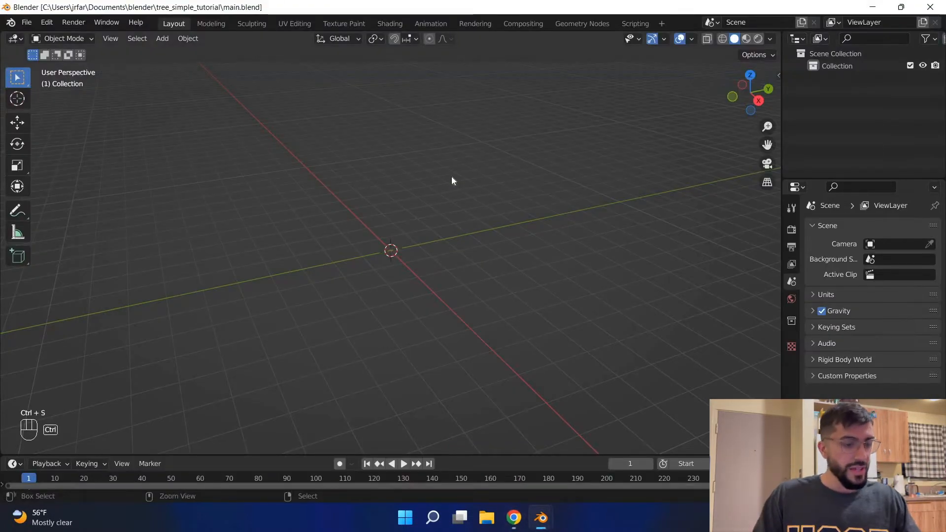
pyautogui.hotkey('shift', 'a')
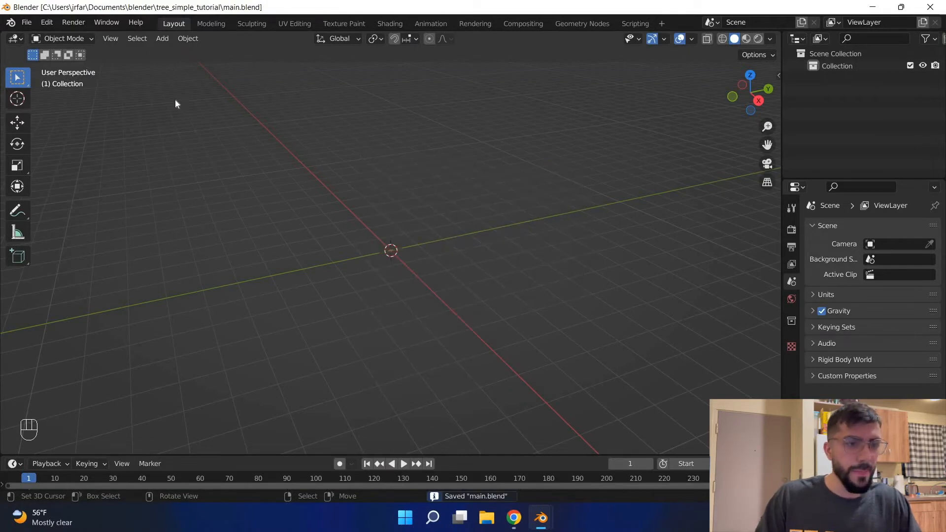
pyautogui.hotkey('shift', 'a')
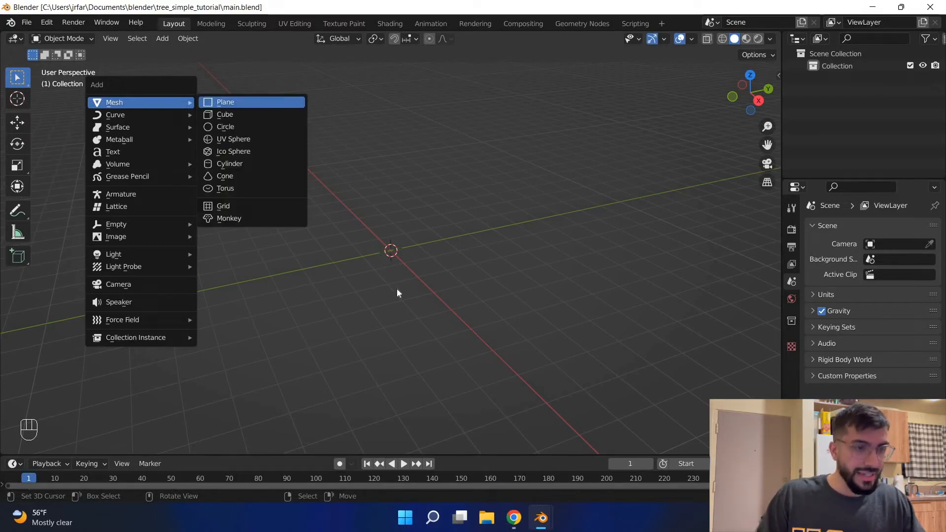
pyautogui.press('Return')
pyautogui.scroll(3, 356, 262)
pyautogui.scroll(-1, 356, 262)
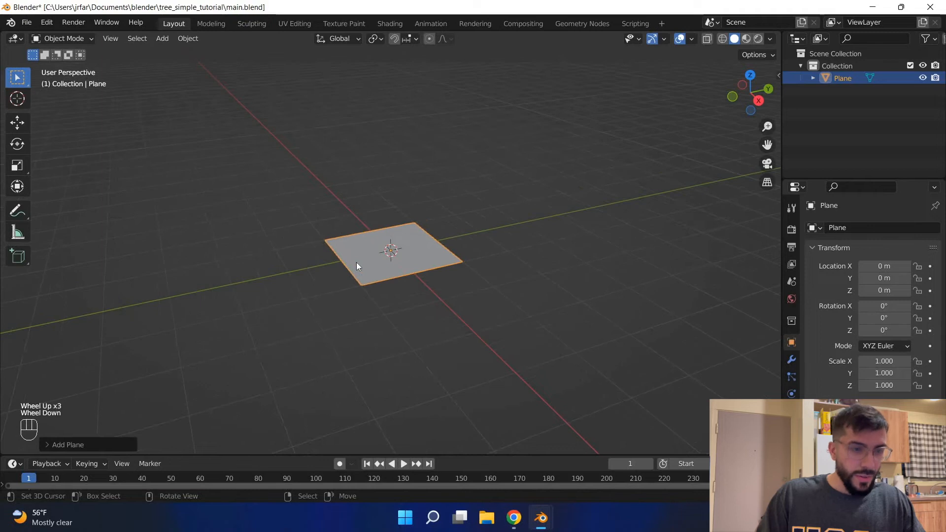
pyautogui.scroll(-1, 356, 262)
pyautogui.scroll(2, 421, 258)
pyautogui.scroll(-3, 416, 271)
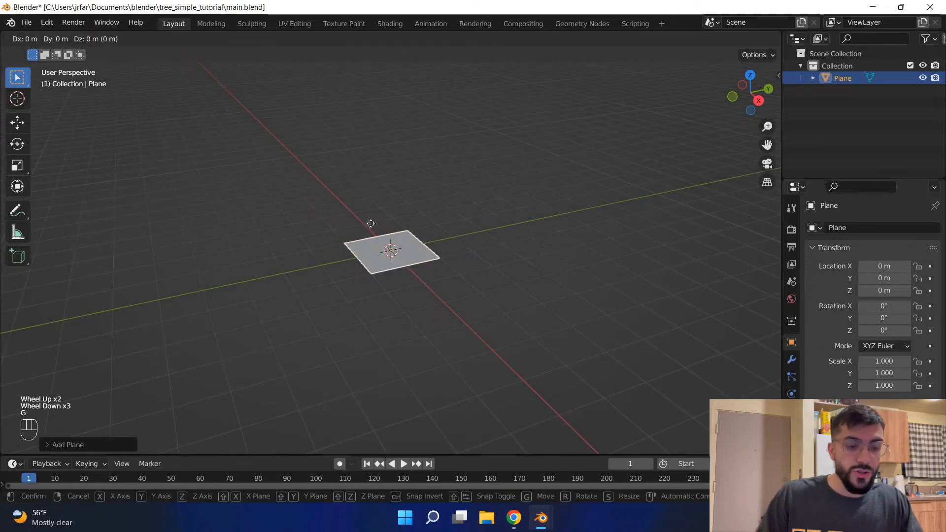
# Try moving the plane freely and along the X, Y and Z axes, and cancel the move.
pyautogui.press('g')
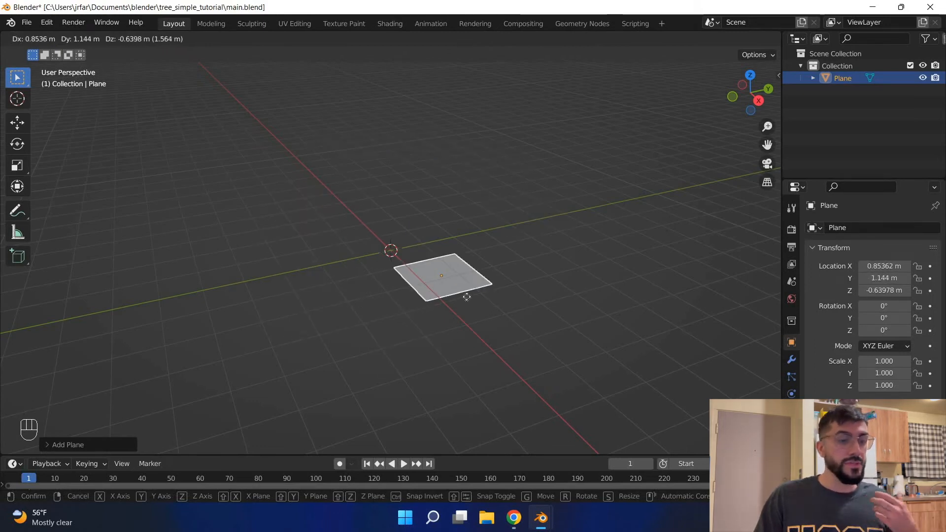
pyautogui.press('x')
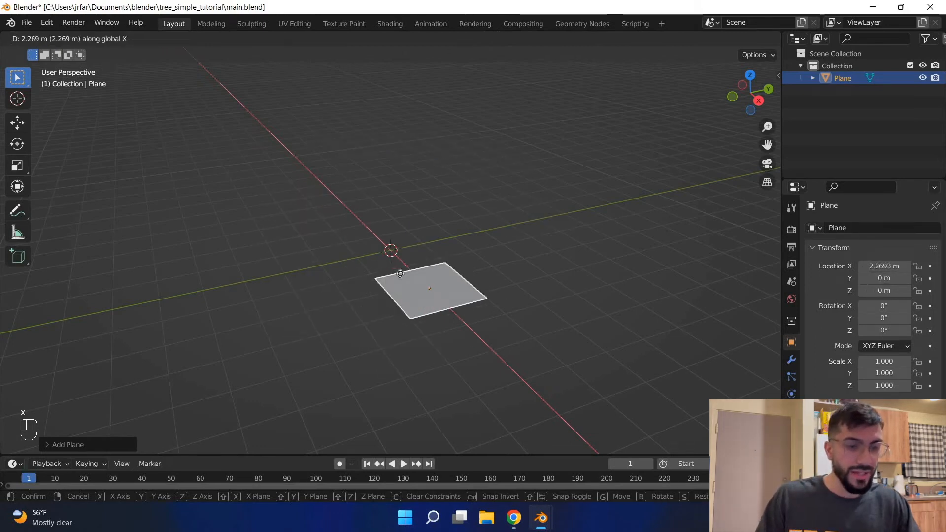
pyautogui.press('y')
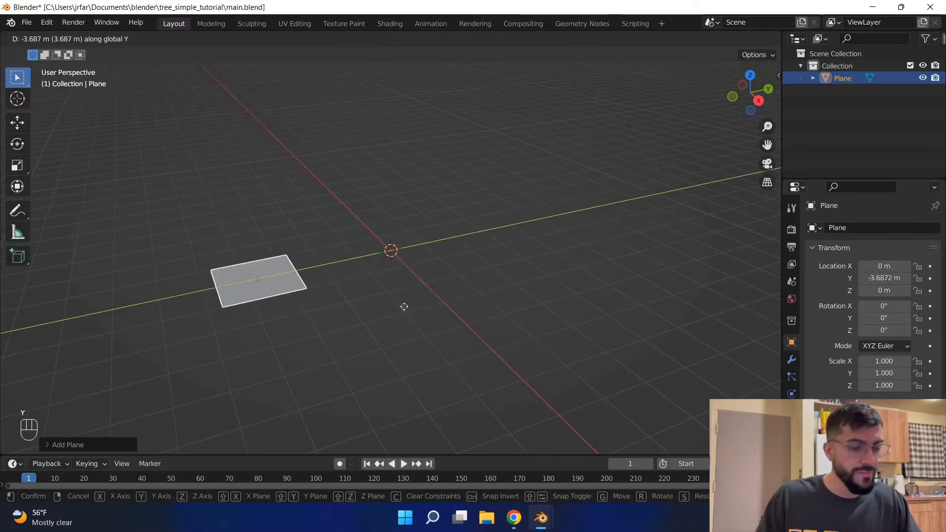
pyautogui.press('z')
pyautogui.press('Escape')
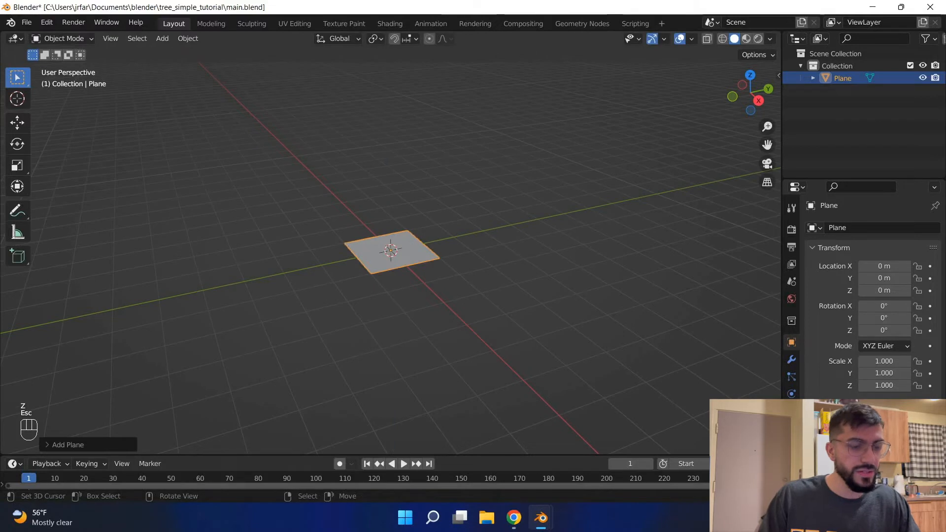
# Try rotating the plane freely and around the X, Y and Z axes, and cancel the rotation.
pyautogui.press('r')
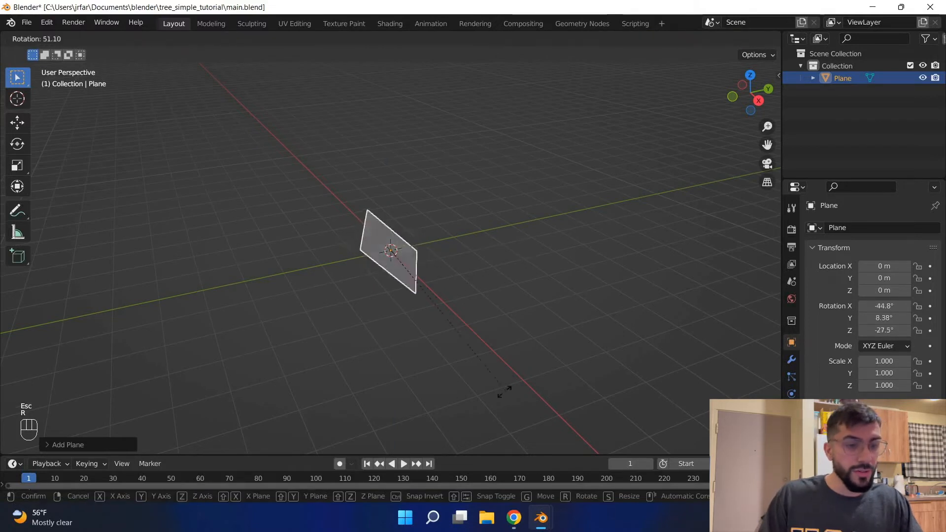
pyautogui.press('x')
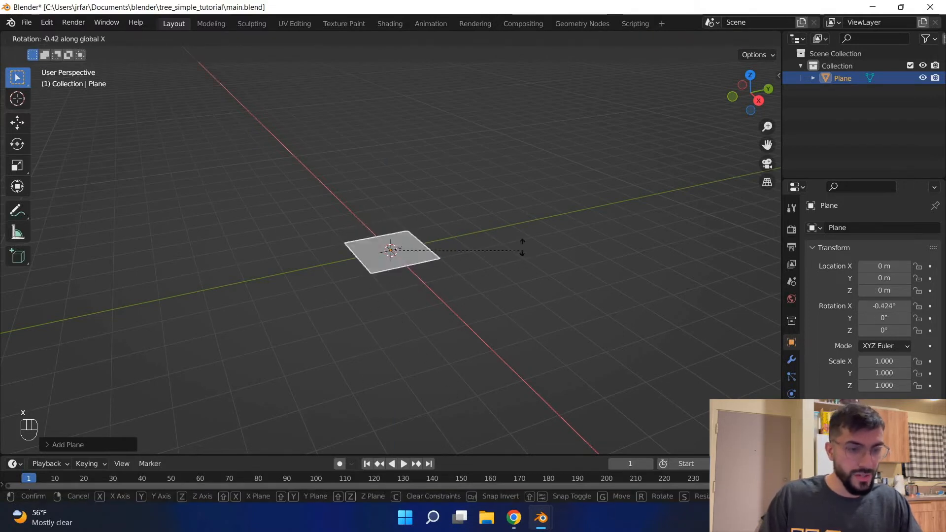
pyautogui.press('y')
pyautogui.press('z')
pyautogui.press('Escape')
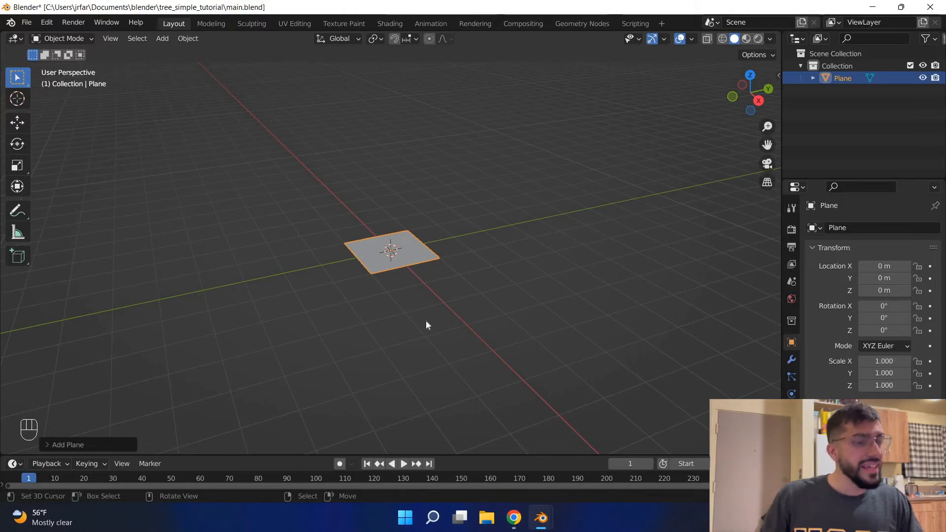
# Try scaling the plane along the X, Y and Z axes one at a time, and cancel the scaling.
pyautogui.press('s')
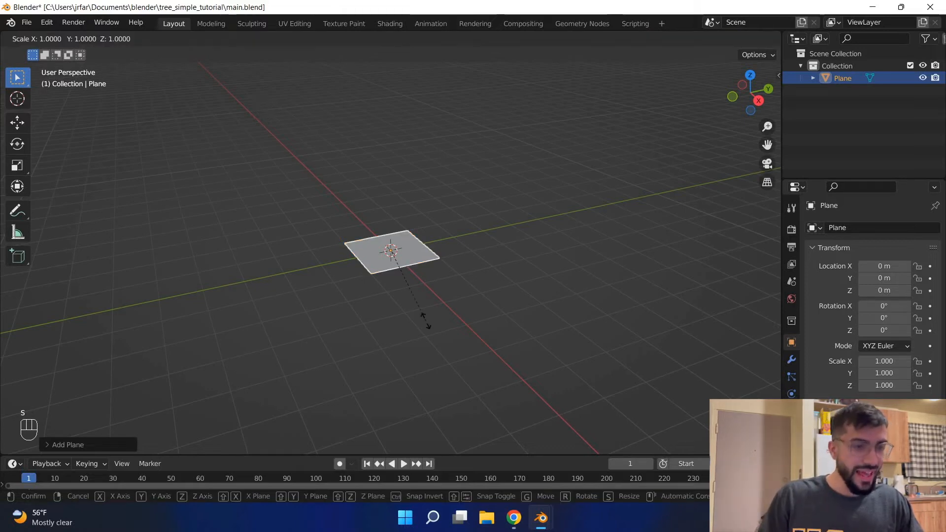
pyautogui.press('x')
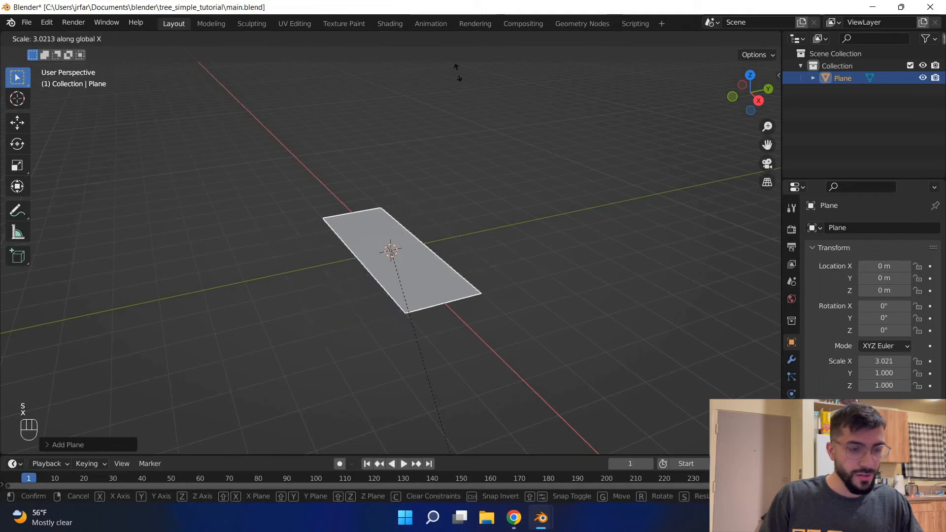
pyautogui.press('y')
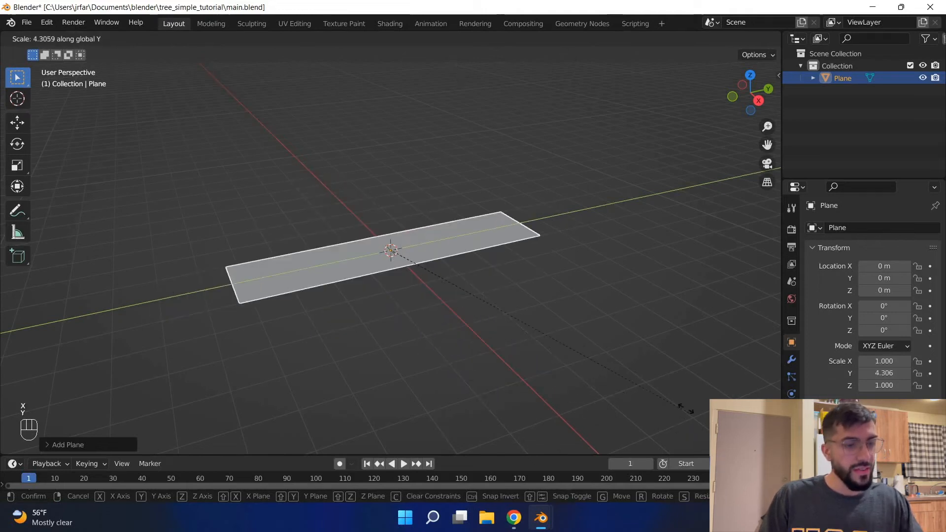
pyautogui.press('z')
pyautogui.press('Escape')
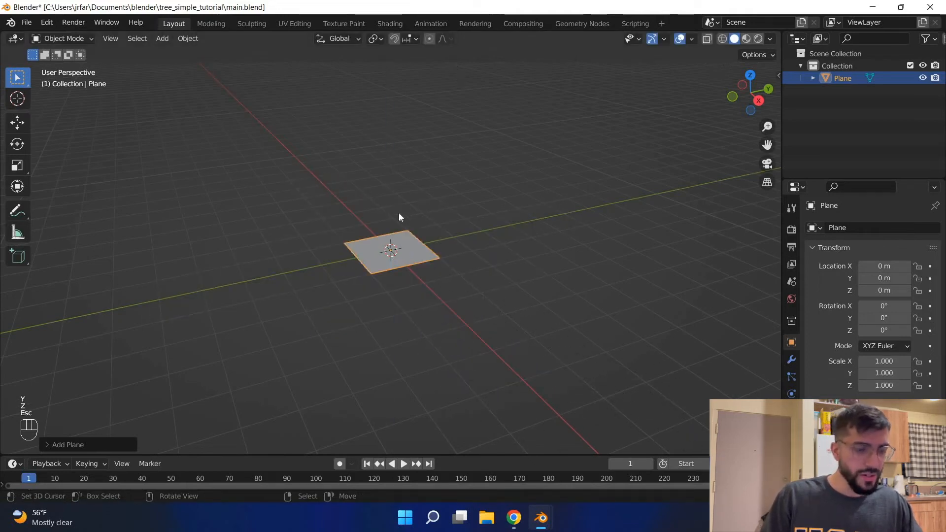
# Scale the plane uniformly by a factor of 10 and save the file.
pyautogui.hotkey('ctrl', 's')
pyautogui.scroll(-3, 399, 217)
pyautogui.scroll(2, 399, 216)
pyautogui.scroll(-2, 399, 217)
pyautogui.scroll(1, 398, 213)
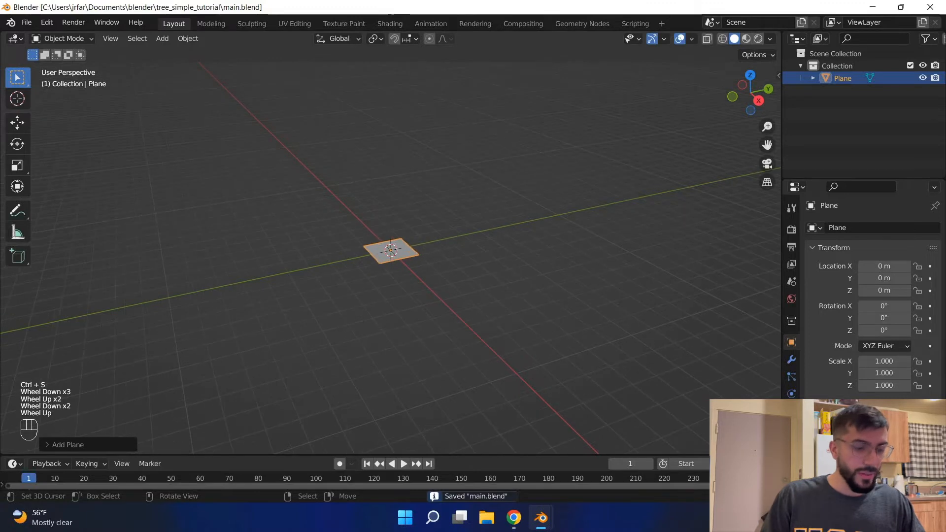
pyautogui.press('s')
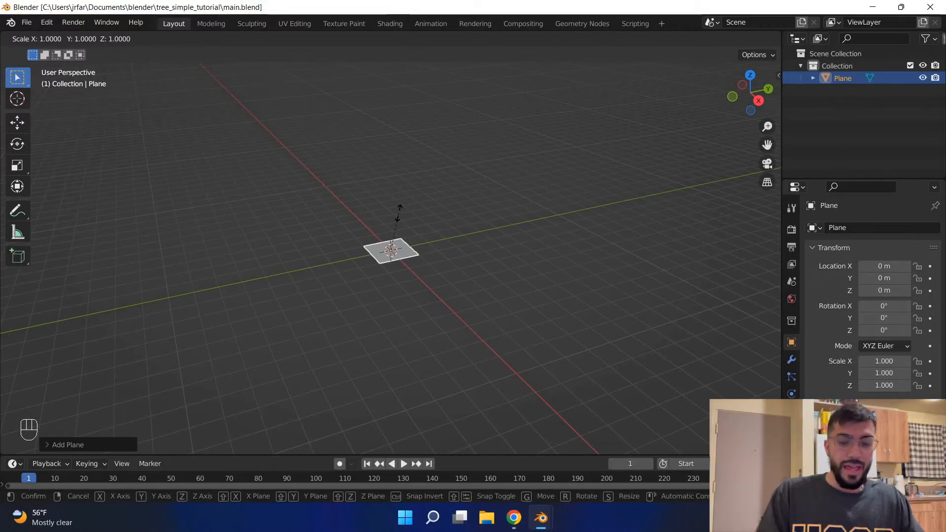
pyautogui.write('10')
pyautogui.press('KP_Enter')
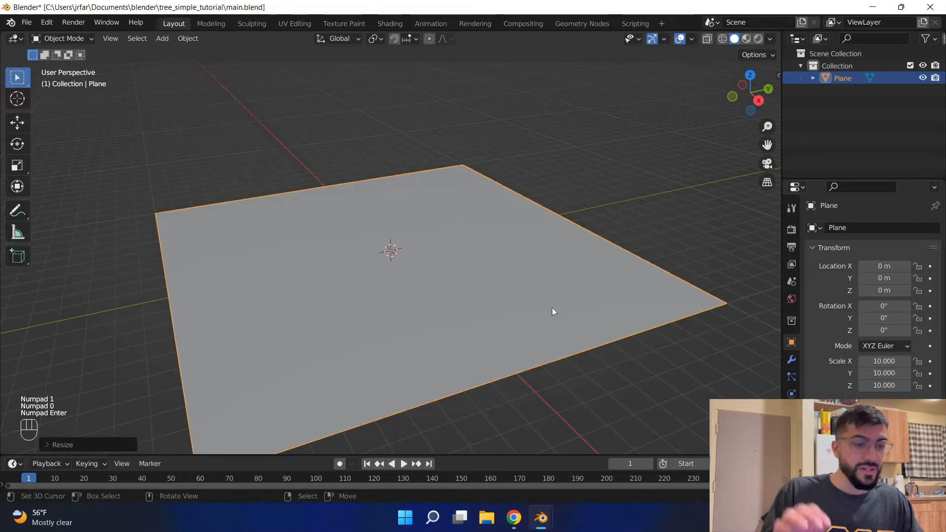
pyautogui.moveTo(511, 272); pyautogui.dragTo(502, 303, button='middle')
pyautogui.scroll(-2, 503, 308)
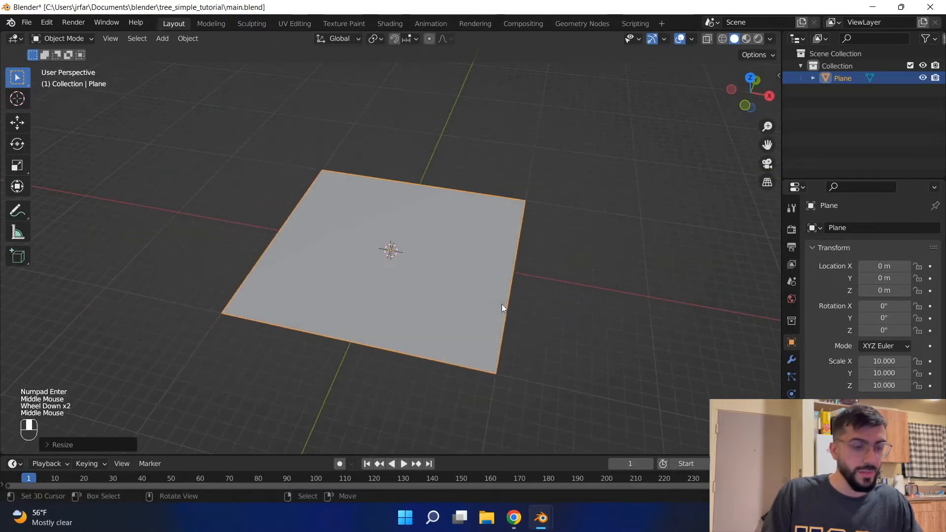
pyautogui.hotkey('ctrl', 's')
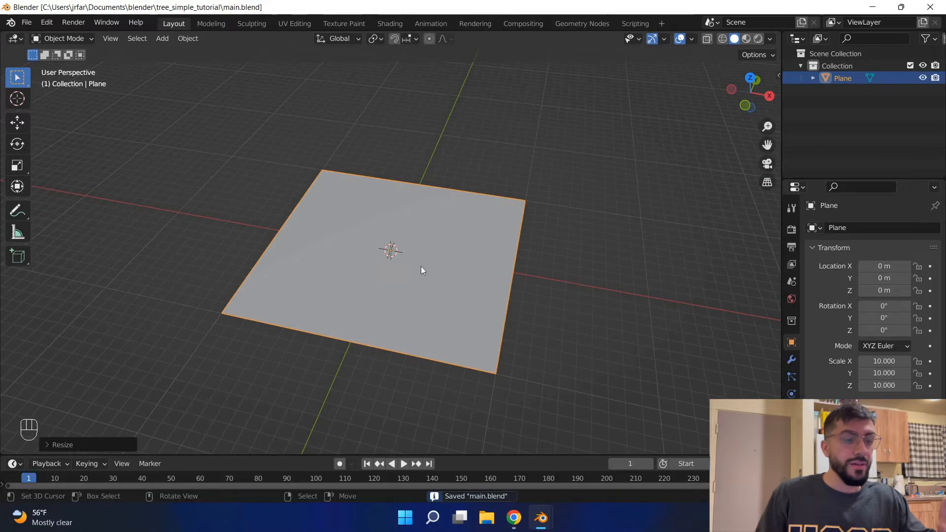
pyautogui.scroll(1, 326, 166)
pyautogui.scroll(-1, 322, 170)
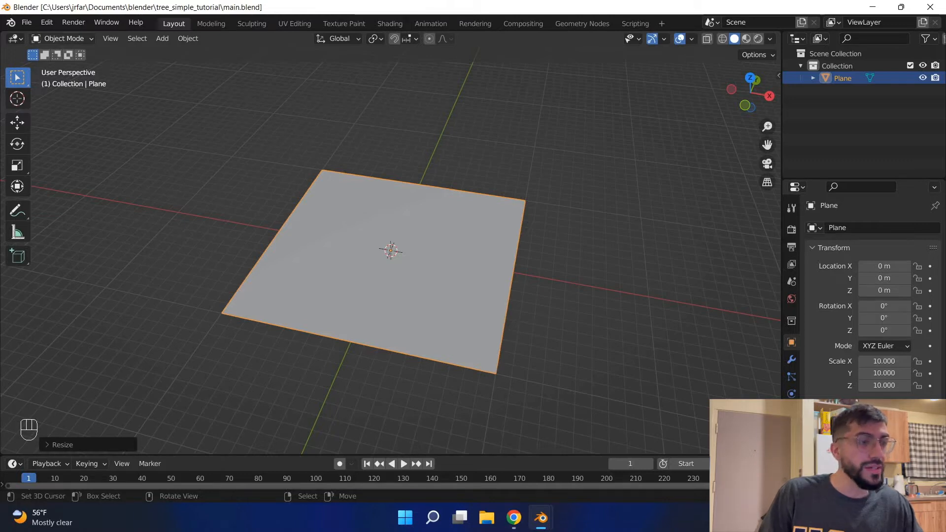
pyautogui.press('s')
pyautogui.press('Escape')
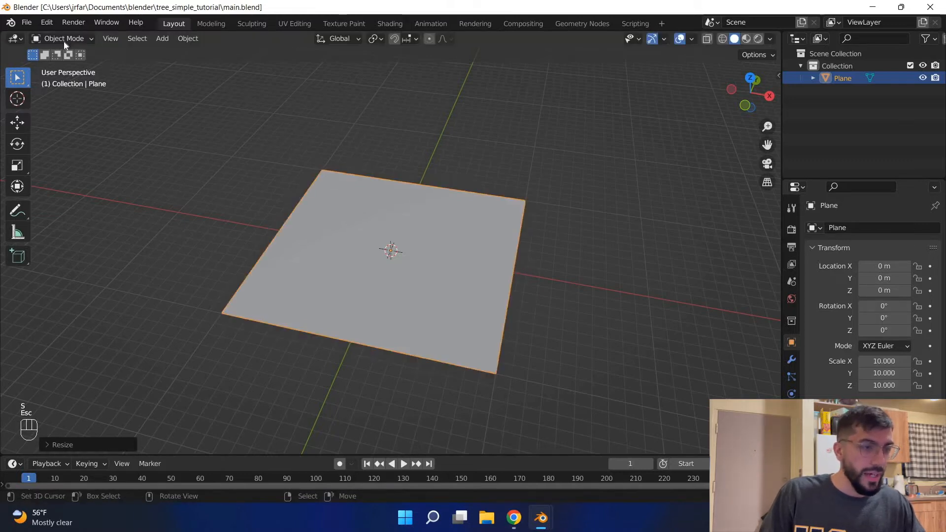
# Switch the plane to Edit Mode and select its corner vertex on the negative X, negative Y side.
pyautogui.click(63, 39)
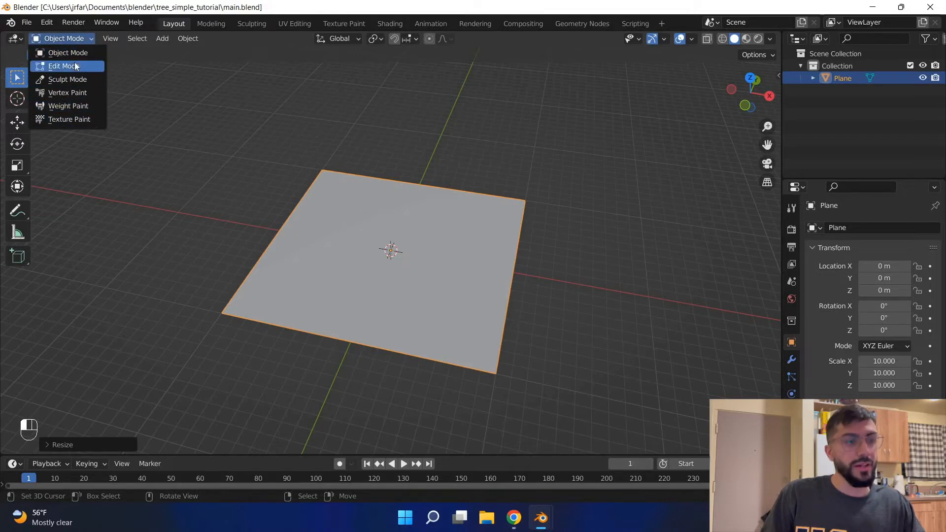
pyautogui.press('Tab')
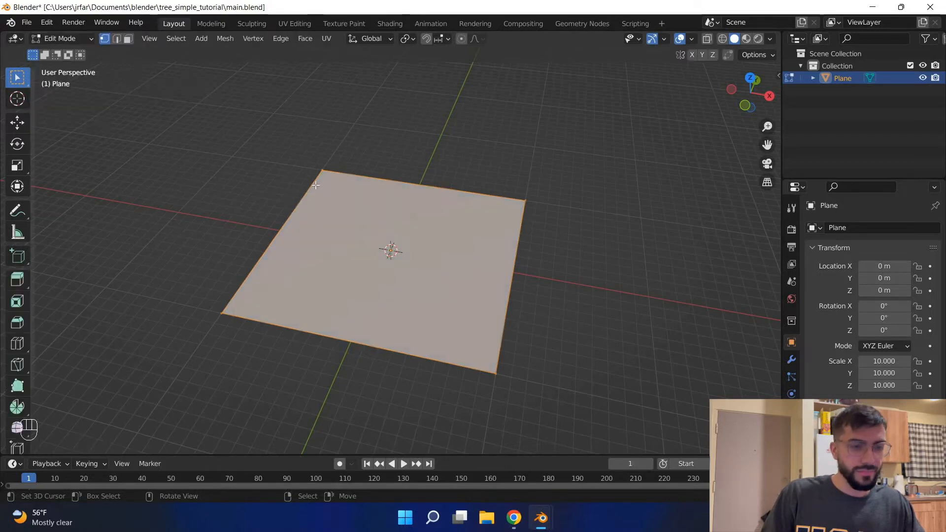
pyautogui.moveTo(229, 321); pyautogui.dragTo(200, 268, button='middle')
pyautogui.rightClick(200, 268)
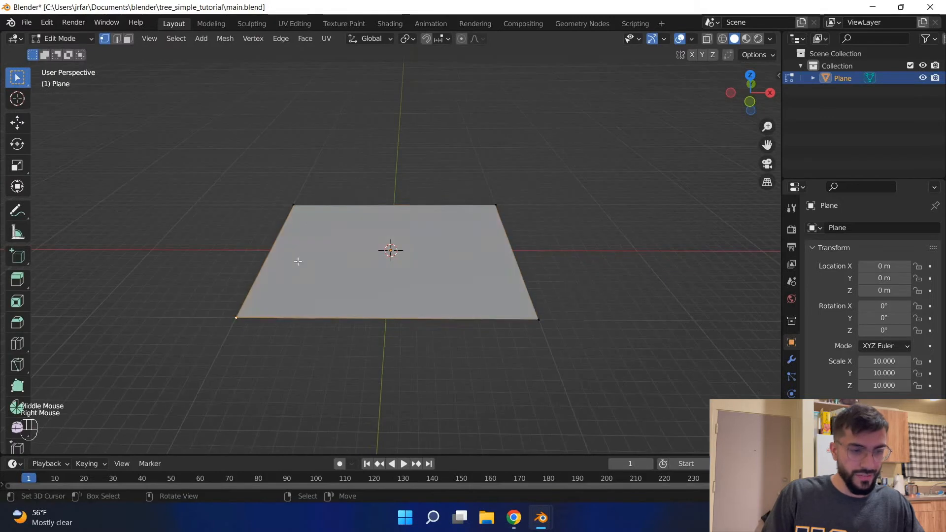
# Try moving the selected corner vertex freely, cancel the move, and save the file.
pyautogui.press('g')
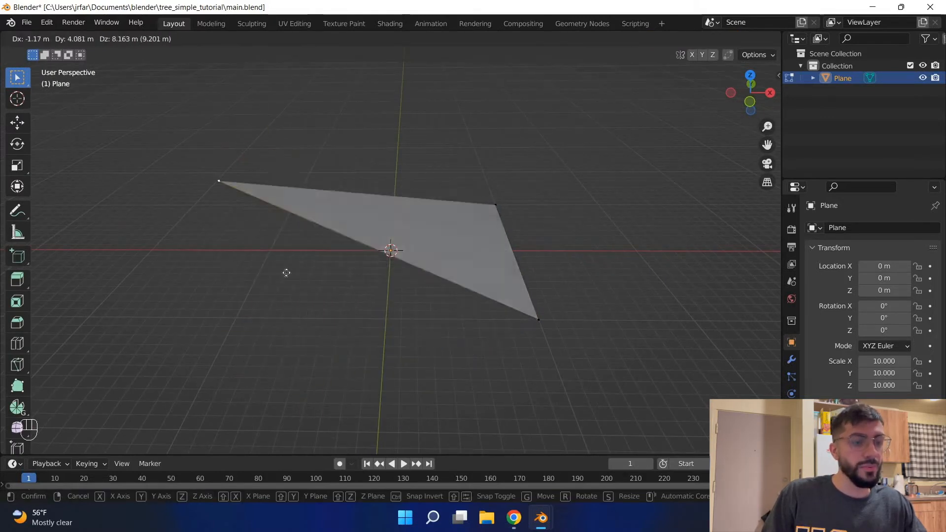
pyautogui.press('Escape')
pyautogui.moveTo(373, 319); pyautogui.dragTo(430, 320, button='middle')
pyautogui.hotkey('ctrl', 's')
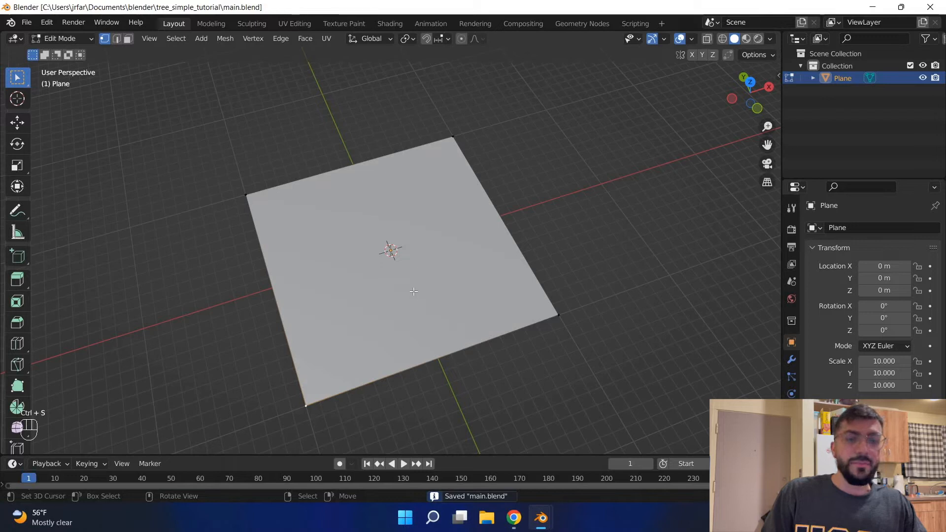
pyautogui.moveTo(410, 287); pyautogui.dragTo(404, 299, button='middle')
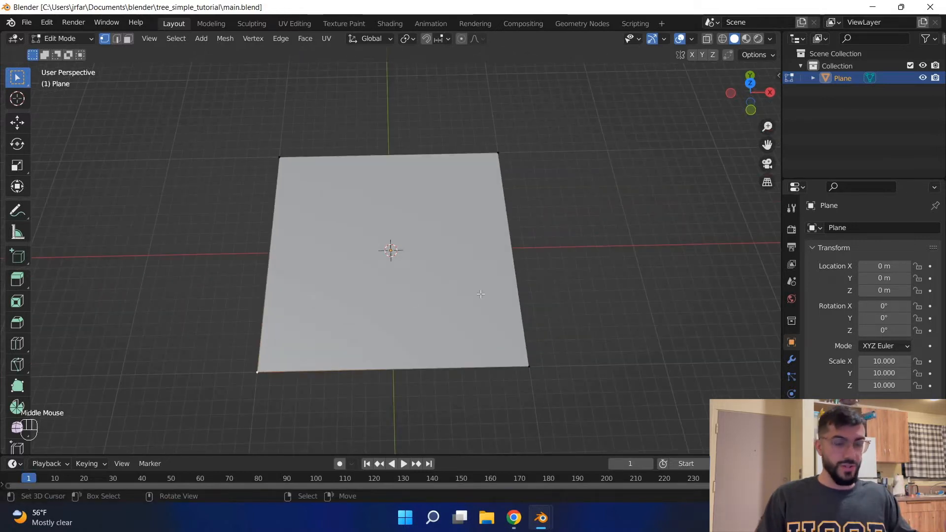
pyautogui.moveTo(510, 294); pyautogui.dragTo(509, 293, button='middle')
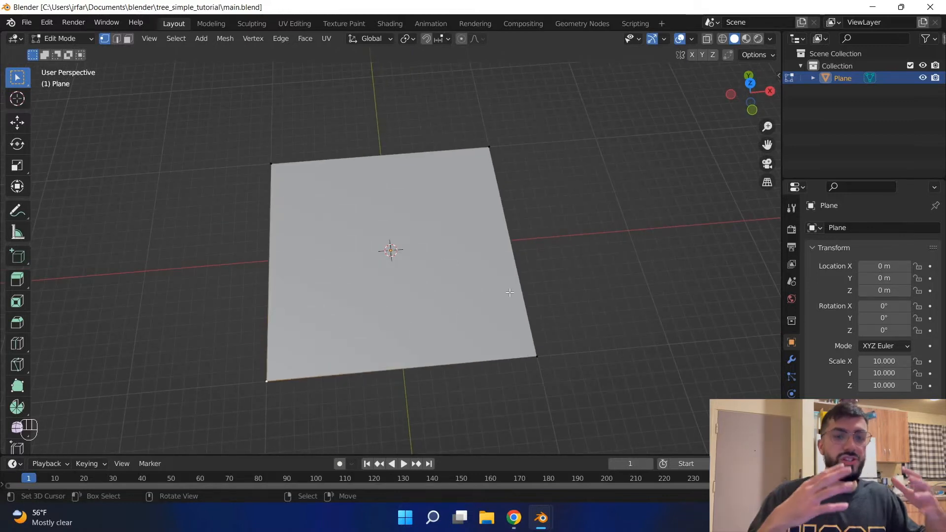
pyautogui.hotkey('ctrl', 's')
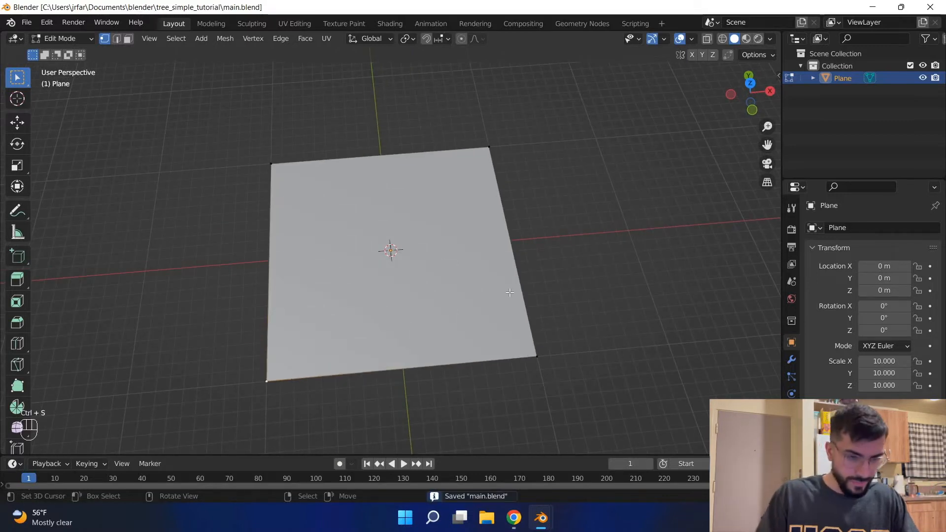
# Select all of the plane's vertices, subdivide the mesh six times in a row, and save the file.
pyautogui.scroll(-1, 512, 295)
pyautogui.scroll(1, 512, 295)
pyautogui.moveTo(512, 295); pyautogui.dragTo(366, 216, button='middle')
pyautogui.press('a')
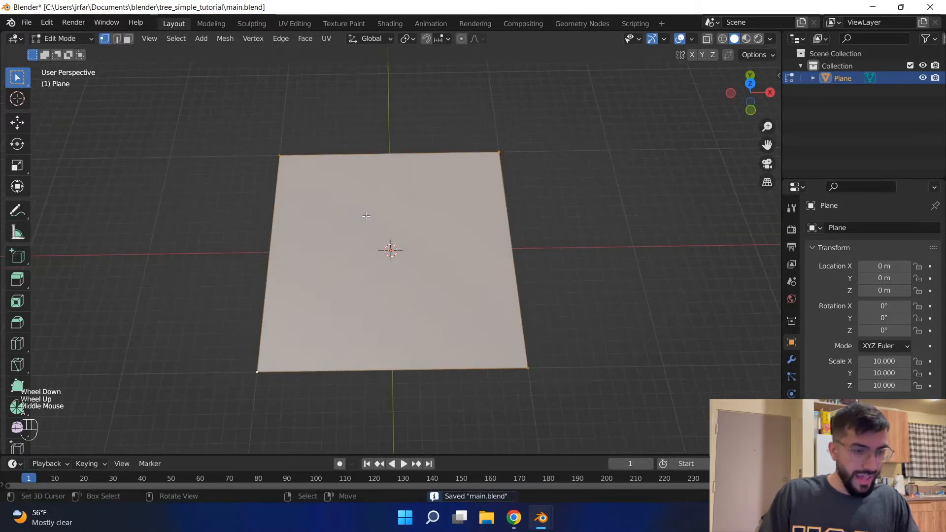
pyautogui.rightClick(530, 214)
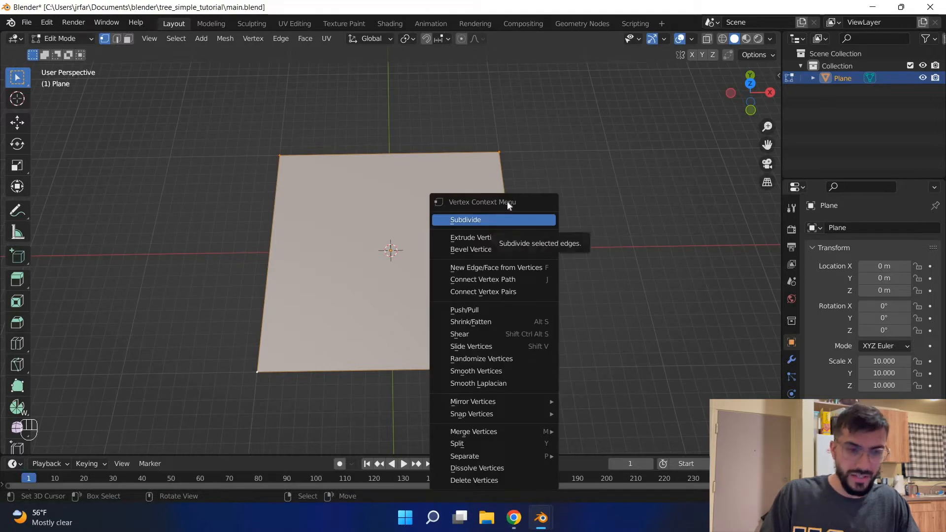
pyautogui.click(491, 221)
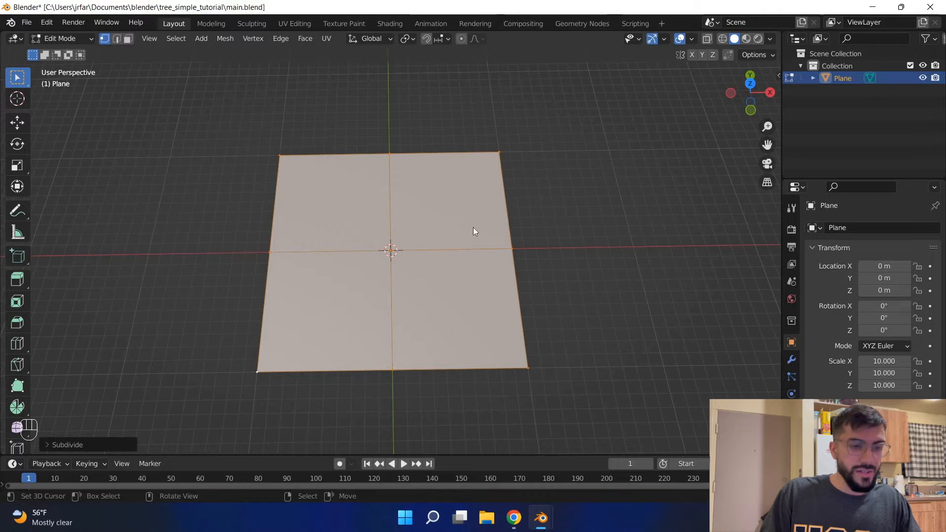
pyautogui.rightClick(473, 227)
pyautogui.click(472, 227)
pyautogui.press('w')
pyautogui.click(472, 227)
pyautogui.press('w')
pyautogui.click(473, 227)
pyautogui.press('w')
pyautogui.click(473, 227)
pyautogui.press('w')
pyautogui.click(473, 227)
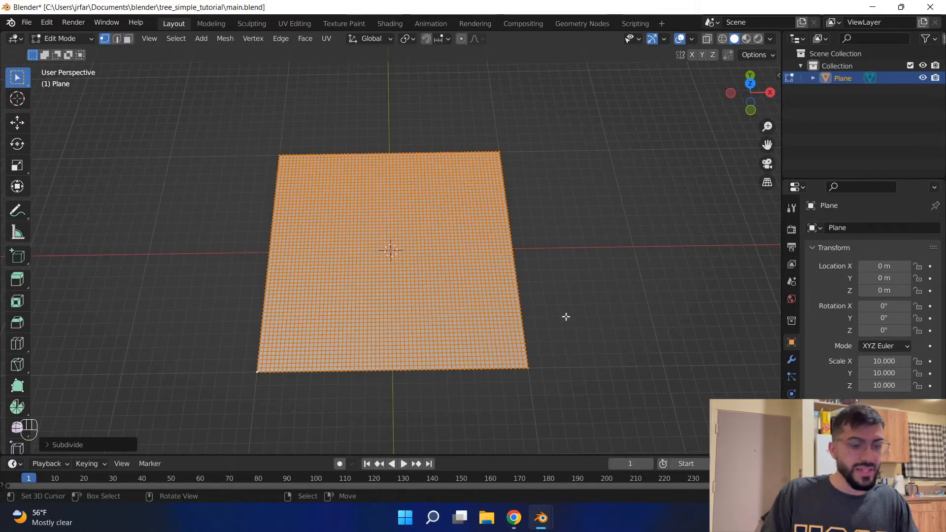
pyautogui.hotkey('ctrl', 's')
# Try moving two individual vertices of the subdivided plane one after the other, try rotating the second, and cancel each transform.
pyautogui.scroll(4, 456, 315)
pyautogui.scroll(-3, 450, 302)
pyautogui.moveTo(449, 300); pyautogui.dragTo(498, 281, button='middle')
pyautogui.rightClick(446, 258)
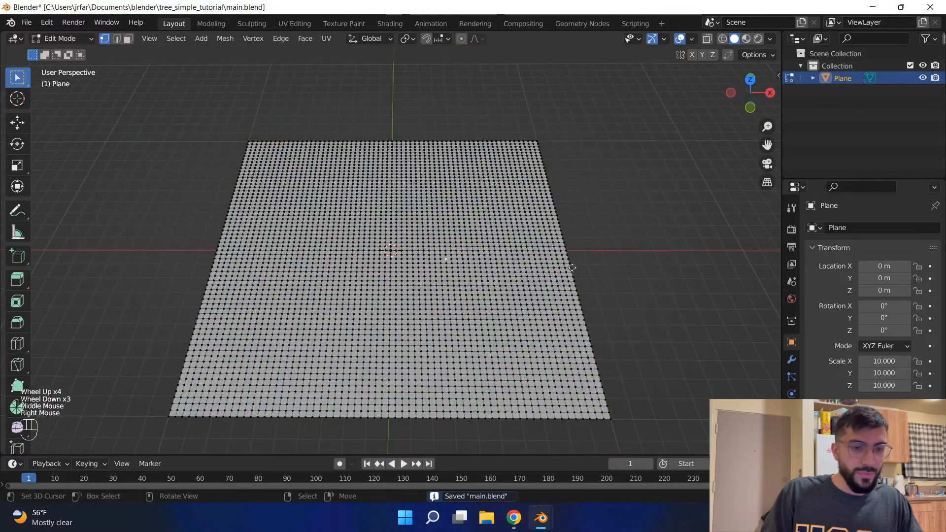
pyautogui.press('g')
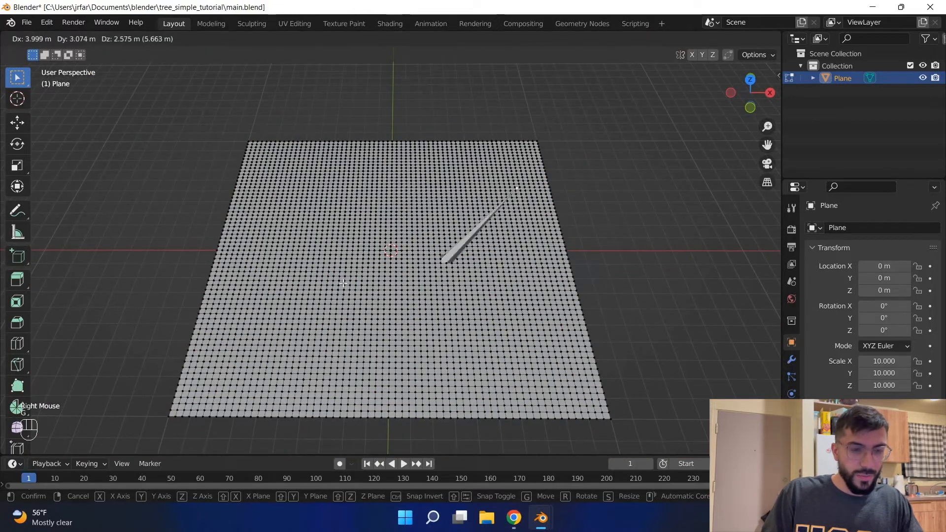
pyautogui.press('Escape')
pyautogui.rightClick(338, 285)
pyautogui.press('g')
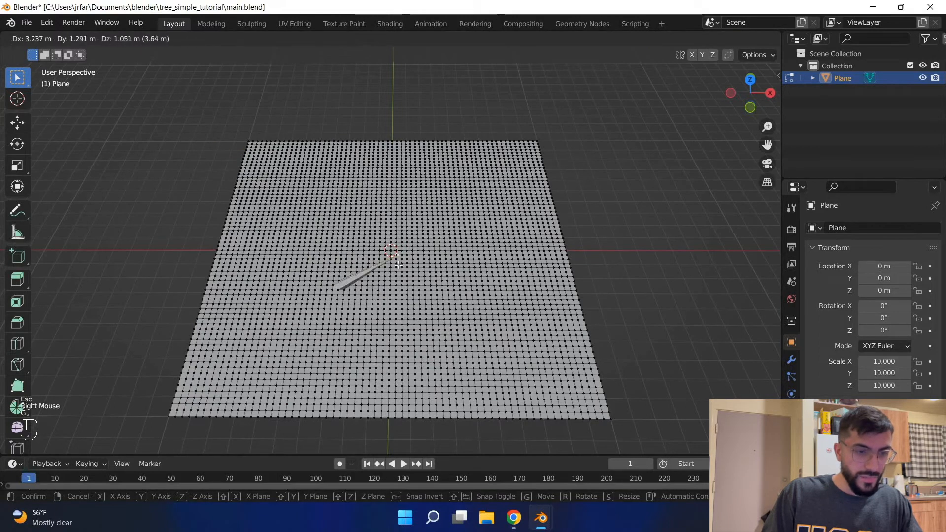
pyautogui.press('Escape')
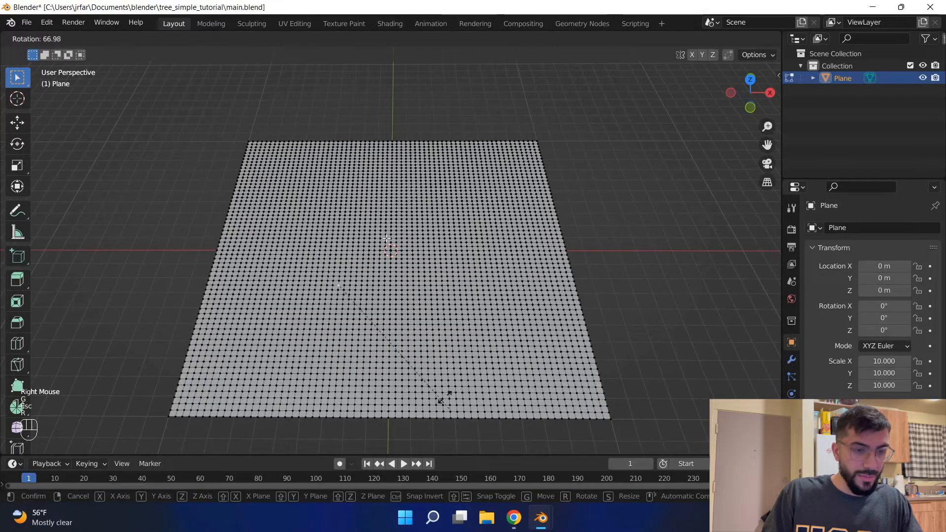
pyautogui.press('Escape')
# Select a single vertex in the plane's negative X, positive Y quarter and save the file.
pyautogui.scroll(-2, 349, 323)
pyautogui.scroll(1, 348, 323)
pyautogui.hotkey('ctrl', 's')
pyautogui.scroll(2, 334, 244)
pyautogui.scroll(-1, 331, 241)
pyautogui.scroll(1, 331, 240)
pyautogui.scroll(-1, 330, 232)
pyautogui.moveTo(331, 220); pyautogui.dragTo(325, 217, button='middle')
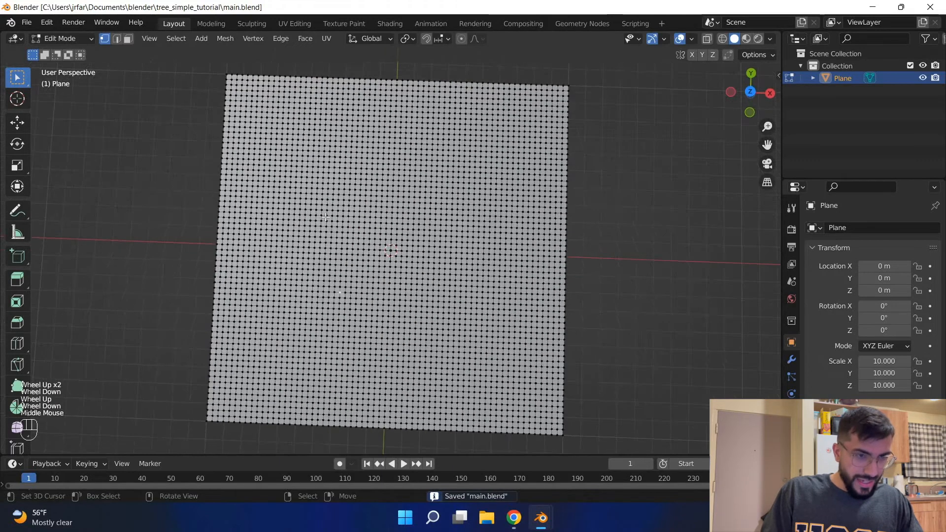
pyautogui.rightClick(321, 210)
pyautogui.rightClick(350, 234)
pyautogui.hotkey('ctrl', 's')
# Try raising only the selected vertex along the Z axis, cancel the move, and save the file.
pyautogui.moveTo(349, 234); pyautogui.dragTo(433, 176, button='middle')
pyautogui.press('g')
pyautogui.press('z')
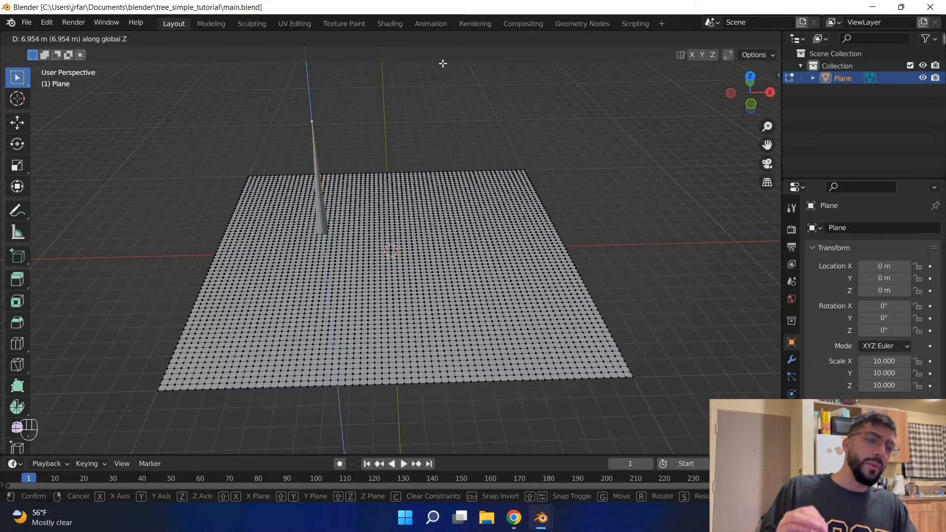
pyautogui.press('Escape')
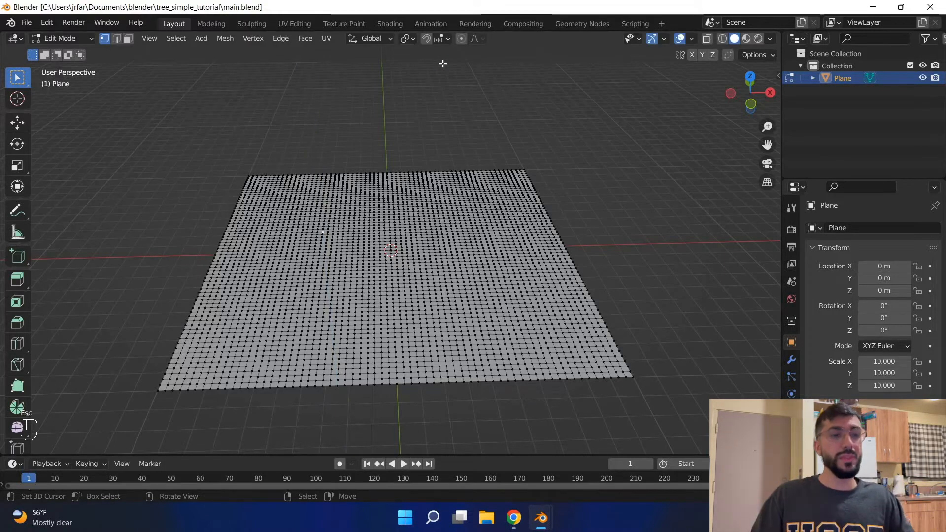
pyautogui.hotkey('ctrl', 's')
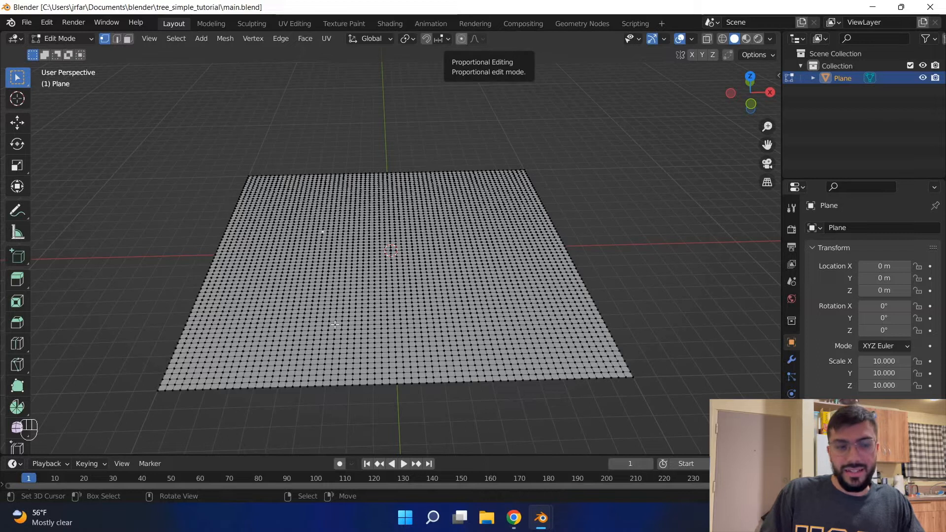
# Enable proportional editing and raise the selected vertex about 5 m along Z with a smooth falloff of about 13 m, and save the file.
pyautogui.click(461, 38)
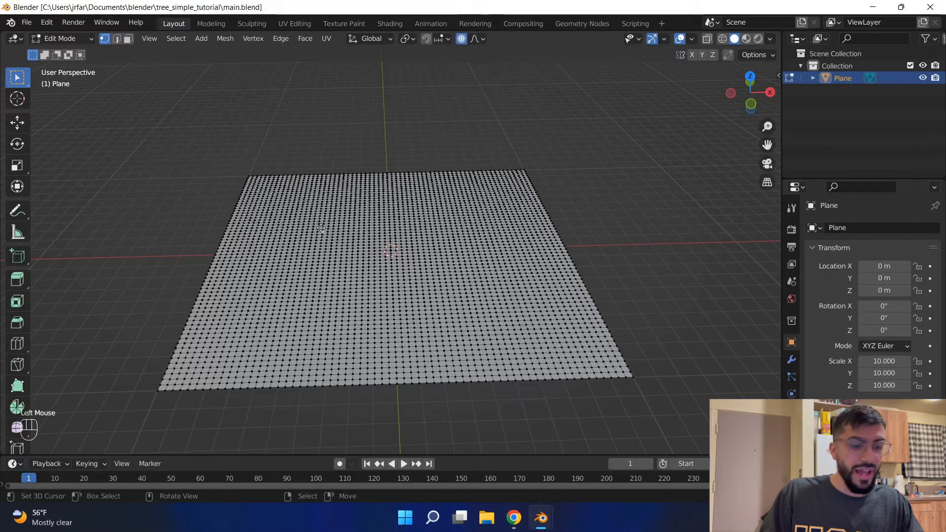
pyautogui.press('g')
pyautogui.press('z')
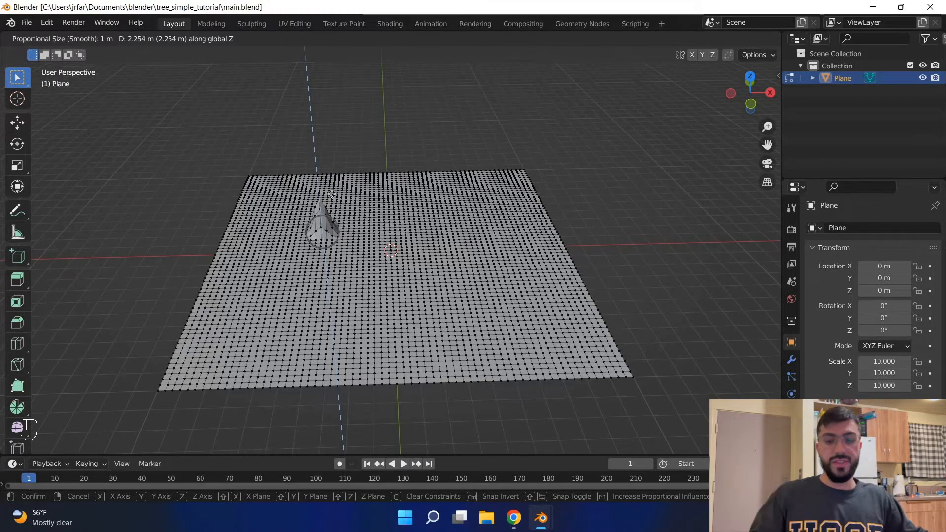
pyautogui.scroll(-14, 331, 195)
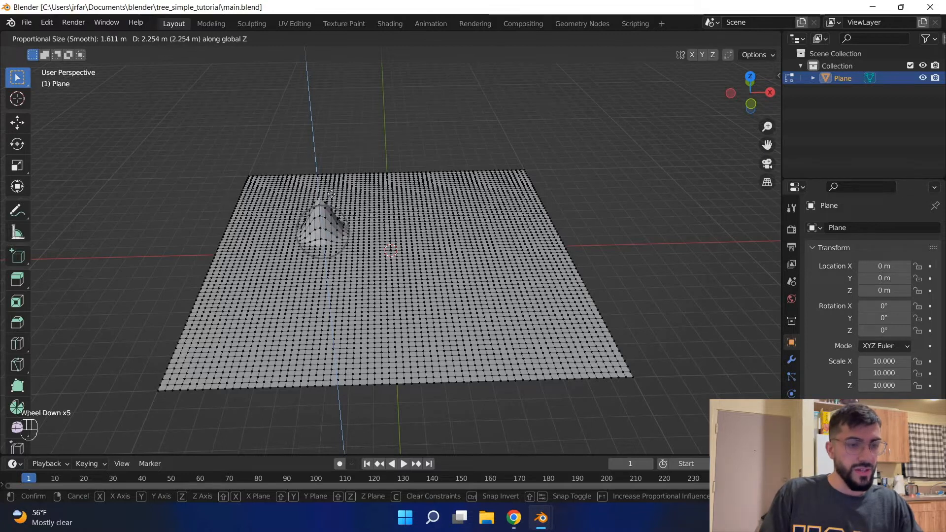
pyautogui.scroll(-4, 332, 194)
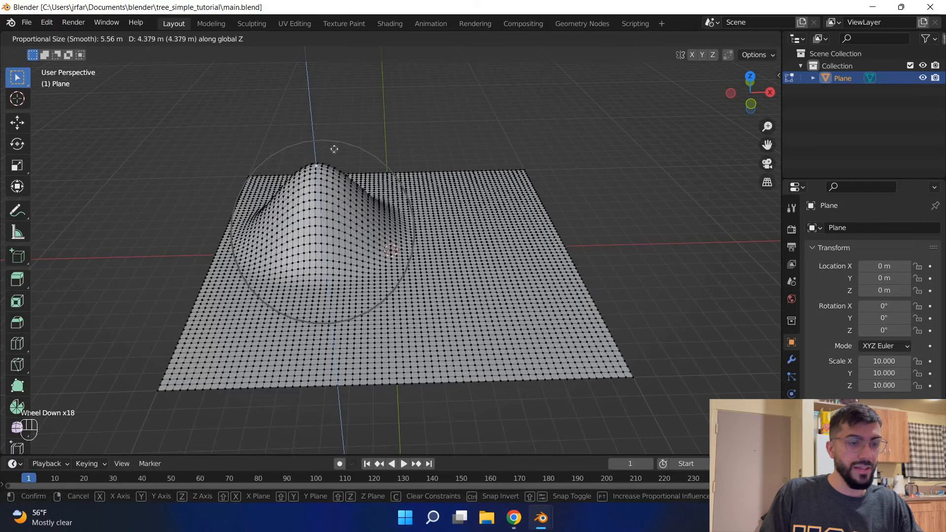
pyautogui.scroll(-5, 333, 147)
pyautogui.scroll(-5, 333, 142)
pyautogui.scroll(2, 333, 142)
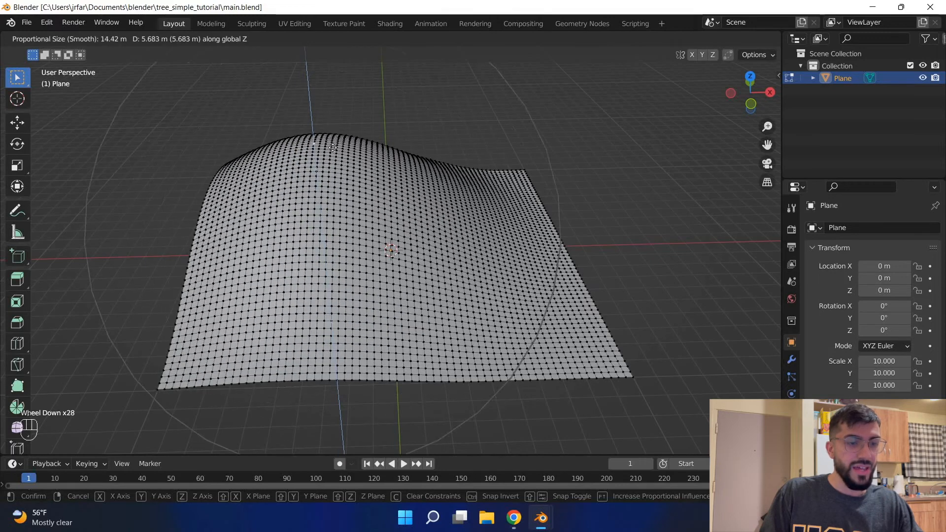
pyautogui.scroll(-1, 332, 147)
pyautogui.scroll(4, 333, 146)
pyautogui.scroll(-4, 337, 153)
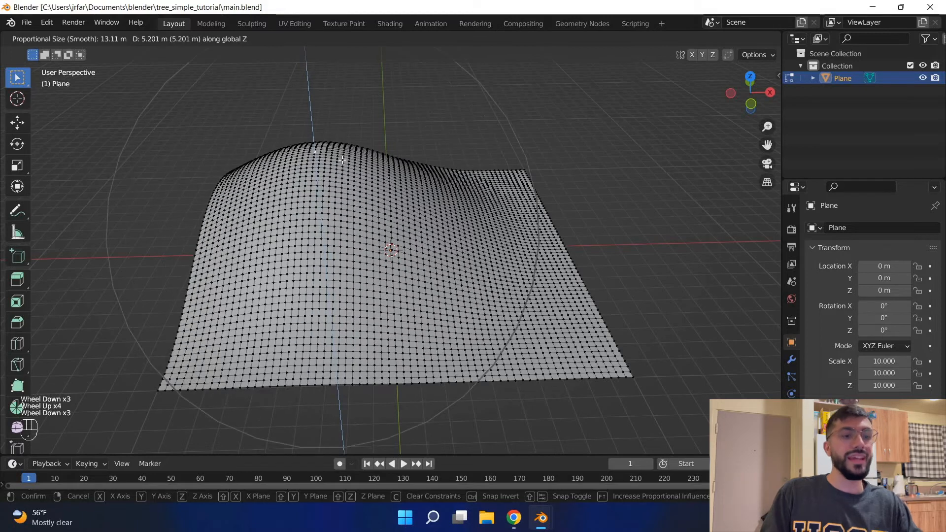
pyautogui.click(425, 127)
pyautogui.moveTo(479, 98)
pyautogui.mouseDown(button='middle')
pyautogui.moveTo(312, 129)
pyautogui.moveTo(335, 105)
pyautogui.moveTo(226, 175)
pyautogui.moveTo(433, 212)
pyautogui.mouseUp(button='middle')
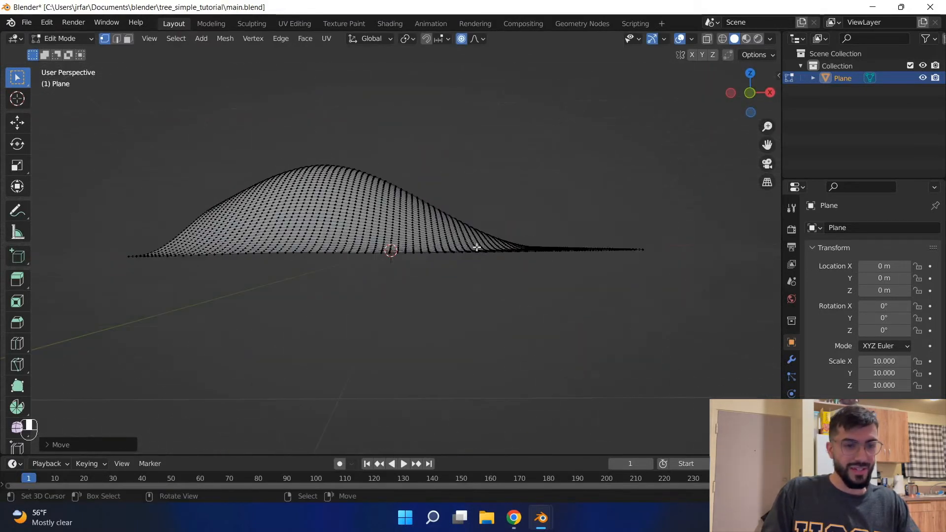
pyautogui.hotkey('ctrl', 's')
# Return the hill-shaped plane to Object Mode and save the file.
pyautogui.moveTo(509, 222)
pyautogui.mouseDown(button='middle')
pyautogui.moveTo(503, 238)
pyautogui.moveTo(497, 182)
pyautogui.mouseUp(button='middle')
pyautogui.scroll(-2, 498, 182)
pyautogui.moveTo(539, 216)
pyautogui.mouseDown(button='middle')
pyautogui.moveTo(488, 232)
pyautogui.moveTo(421, 226)
pyautogui.moveTo(433, 218)
pyautogui.mouseUp(button='middle')
pyautogui.hotkey('ctrl', 's')
pyautogui.press('Tab')
pyautogui.scroll(-2, 443, 169)
pyautogui.moveTo(445, 170)
pyautogui.mouseDown(button='middle')
pyautogui.moveTo(521, 208)
pyautogui.moveTo(516, 219)
pyautogui.moveTo(454, 225)
pyautogui.mouseUp(button='middle')
pyautogui.hotkey('ctrl', 's')
pyautogui.hotkey('ctrl', 's')
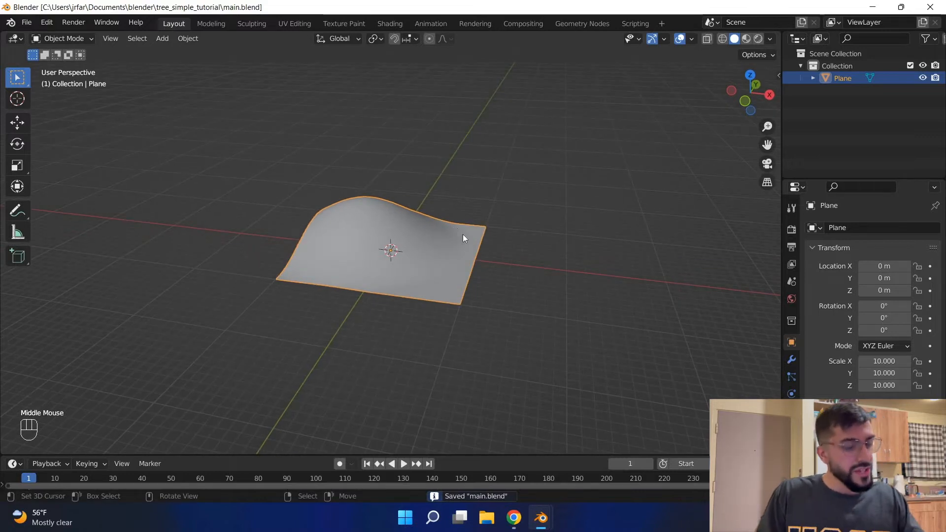
# Add a camera at the world origin and save the file.
pyautogui.moveTo(476, 235); pyautogui.dragTo(476, 236, button='middle')
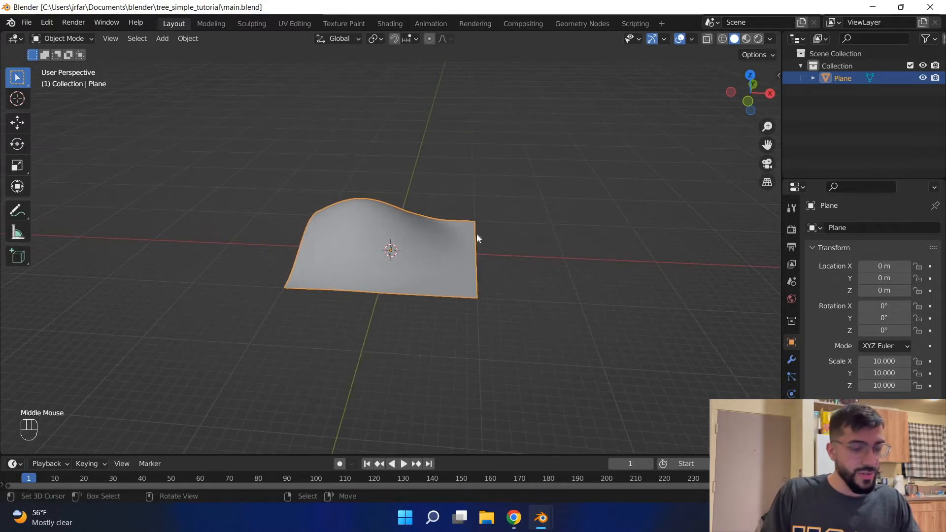
pyautogui.hotkey('shift', 'a')
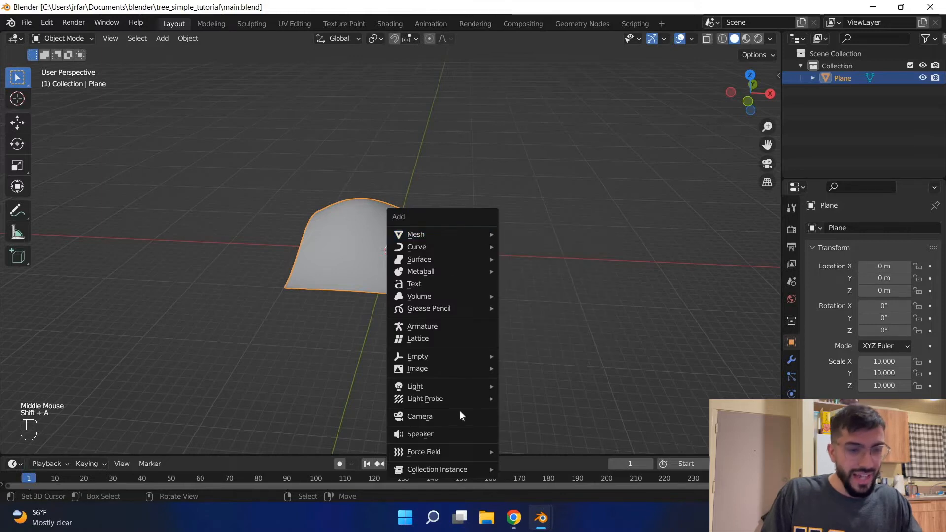
pyautogui.press('Return')
pyautogui.moveTo(440, 309); pyautogui.dragTo(412, 338, button='middle')
pyautogui.scroll(4, 421, 320)
pyautogui.scroll(-5, 412, 330)
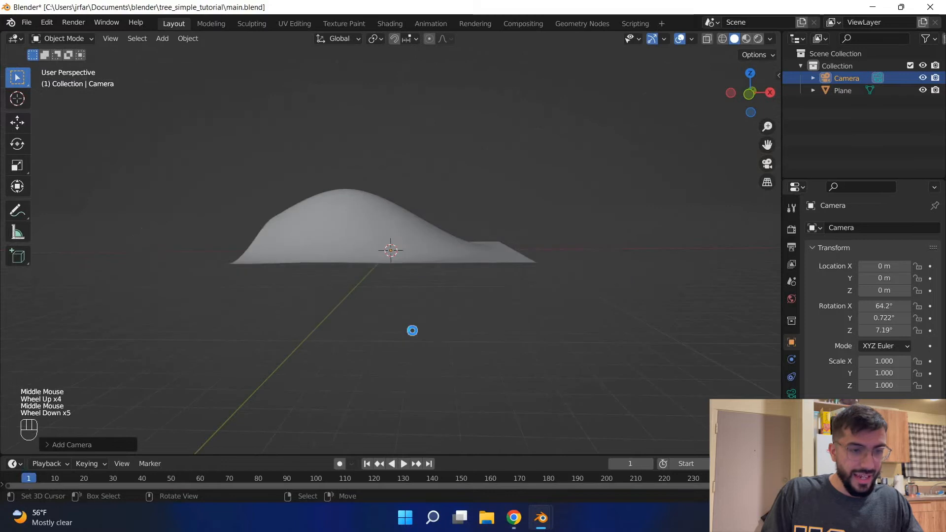
pyautogui.scroll(2, 397, 243)
pyautogui.moveTo(418, 222); pyautogui.dragTo(375, 262, button='middle')
pyautogui.hotkey('ctrl', 's')
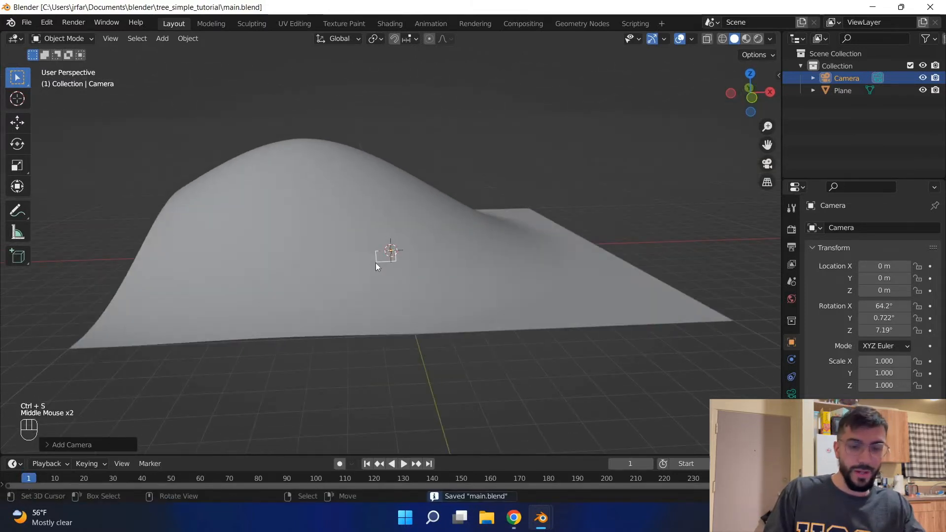
# Switch repeatedly between the active camera's view and the user view to check what the camera frames, saving the file in between.
pyautogui.press('KP_0')
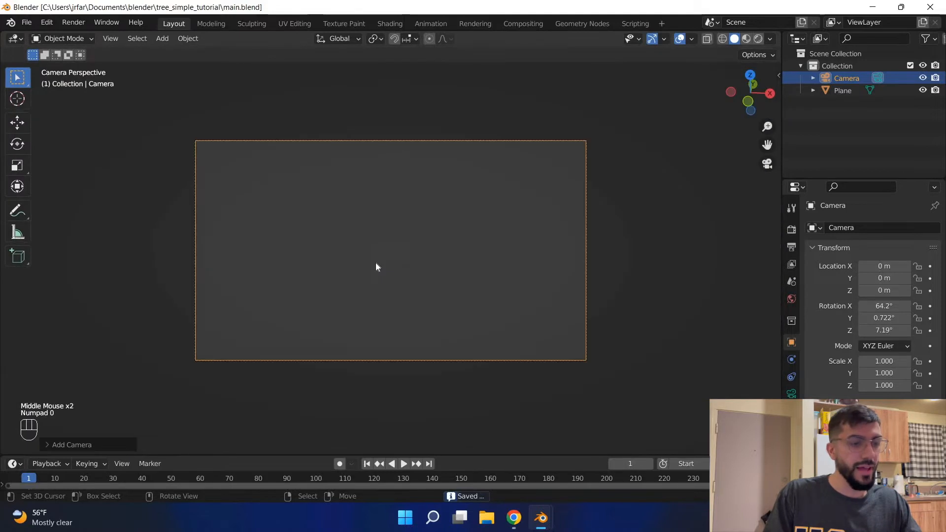
pyautogui.press('KP_0')
pyautogui.press('KP_0')
pyautogui.press('KP_0')
pyautogui.press('KP_0')
pyautogui.press('KP_0')
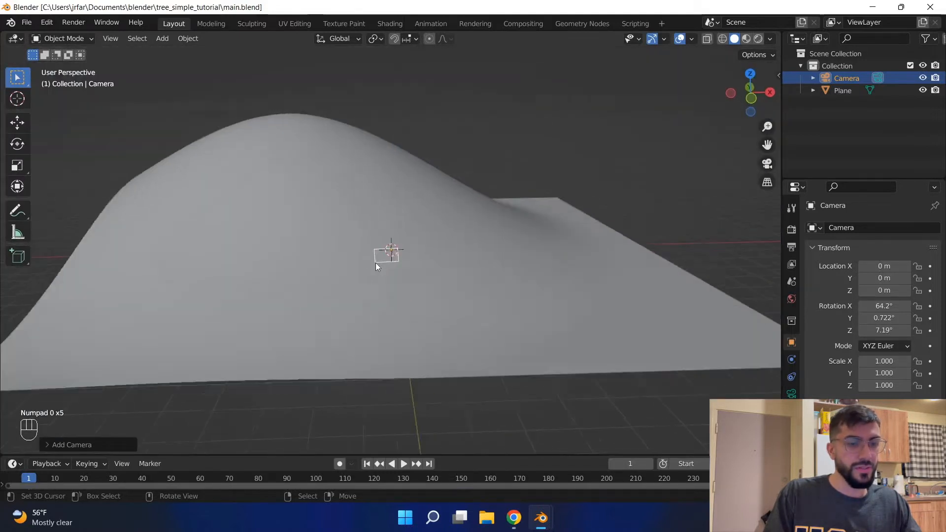
pyautogui.hotkey('ctrl', 's')
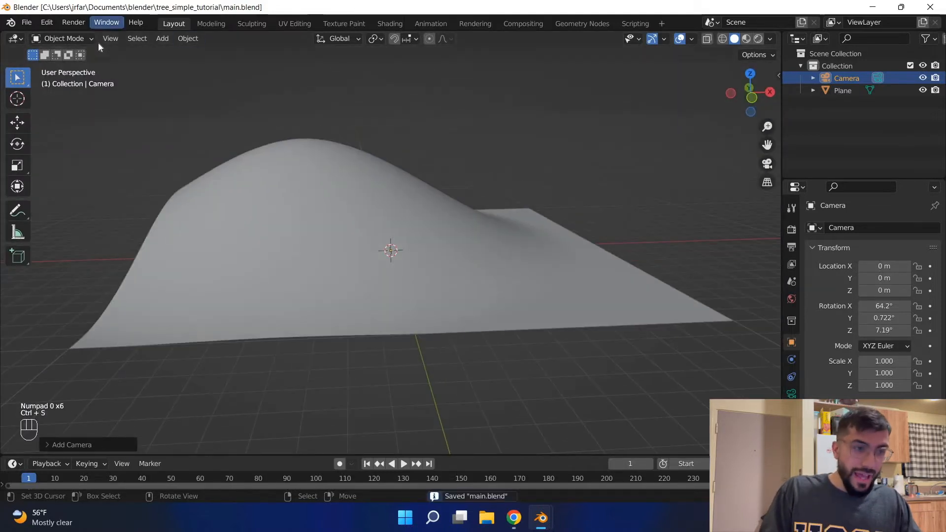
pyautogui.click(104, 43)
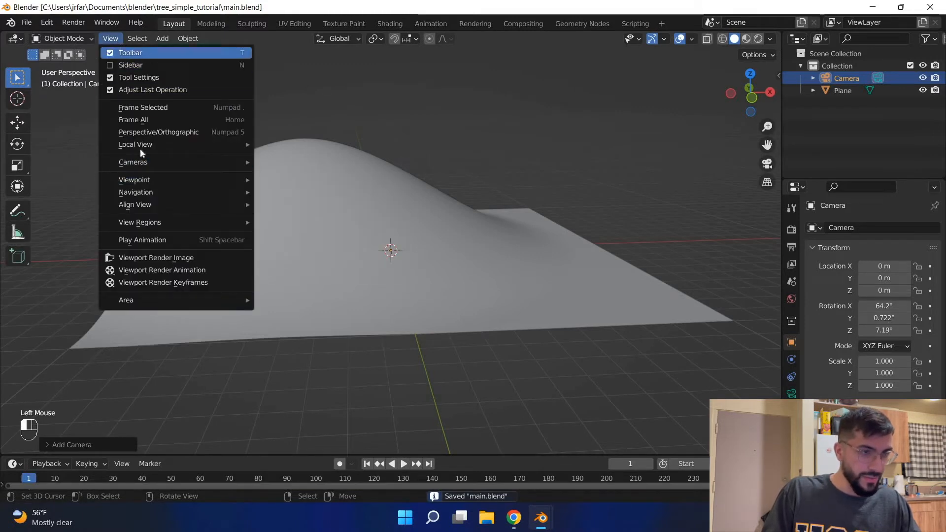
pyautogui.moveTo(142, 162)
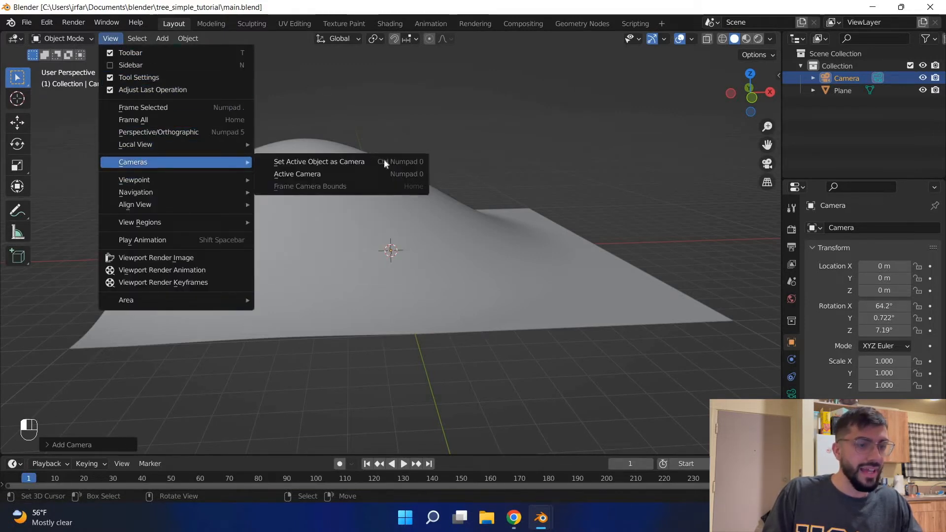
pyautogui.click(349, 173)
pyautogui.press('KP_0')
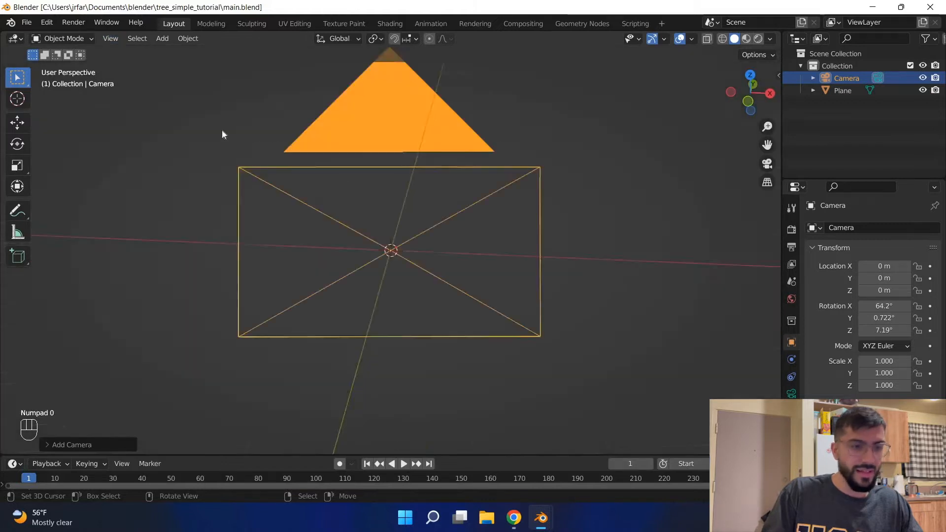
# Save the file, review the Emulate Numpad option in the Input preferences, close the preferences and save again.
pyautogui.hotkey('ctrl', 's')
pyautogui.hotkey('ctrl', 's')
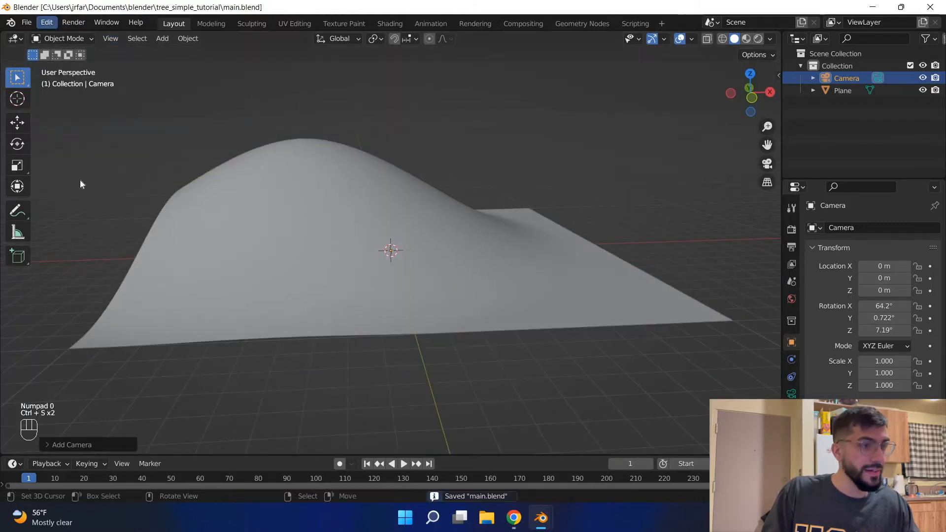
pyautogui.click(46, 22)
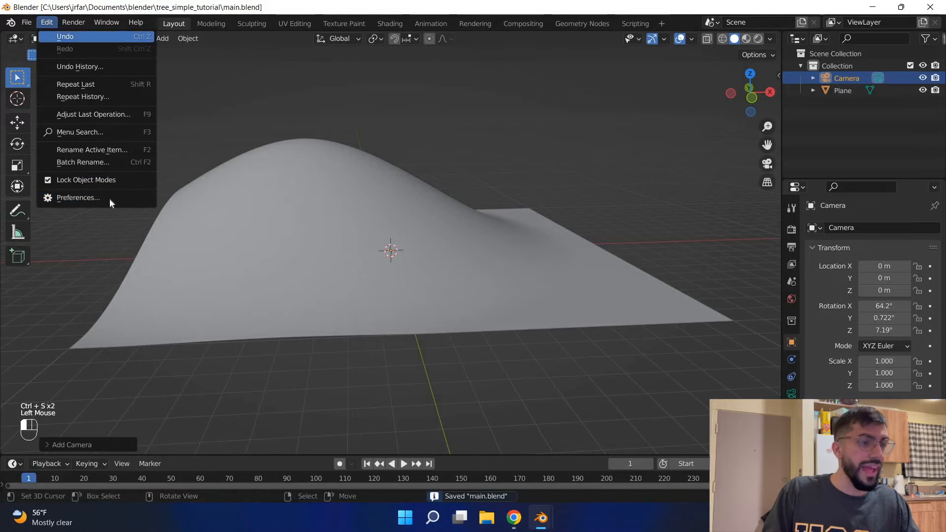
pyautogui.click(77, 197)
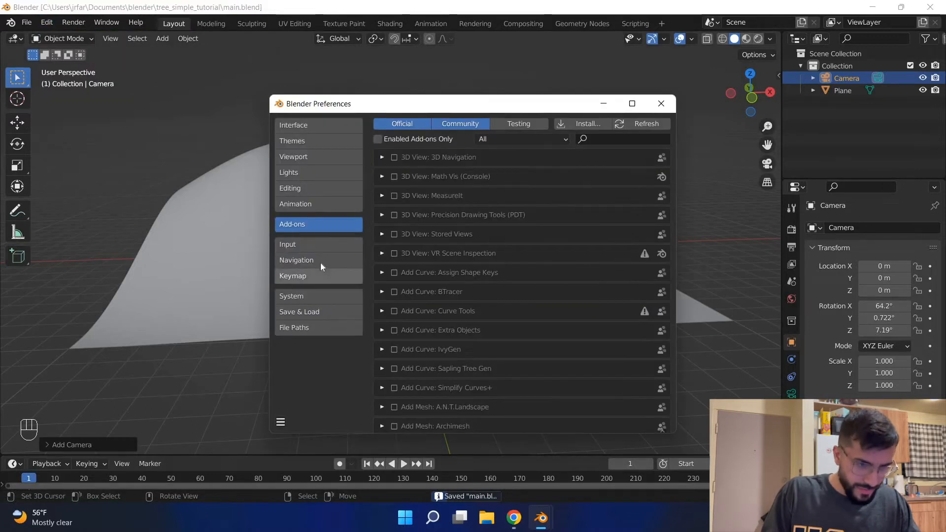
pyautogui.click(317, 266)
pyautogui.click(316, 271)
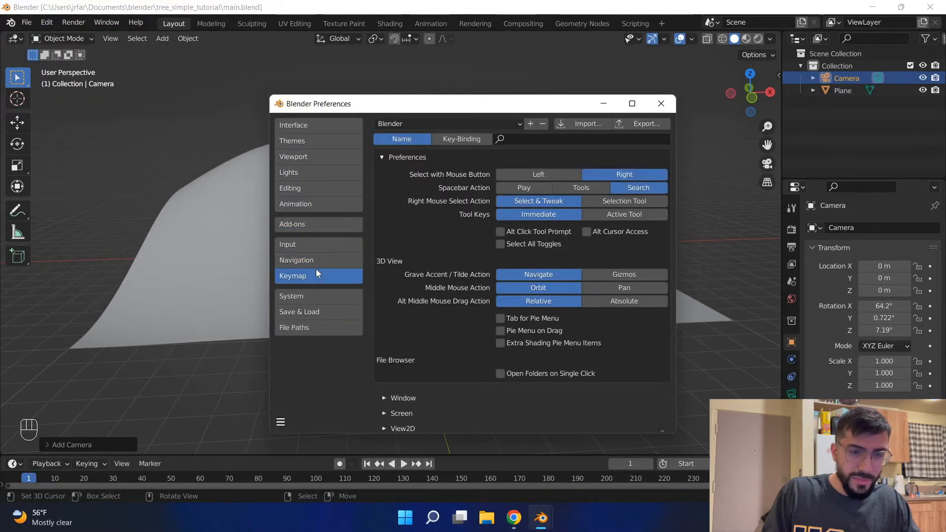
pyautogui.click(313, 243)
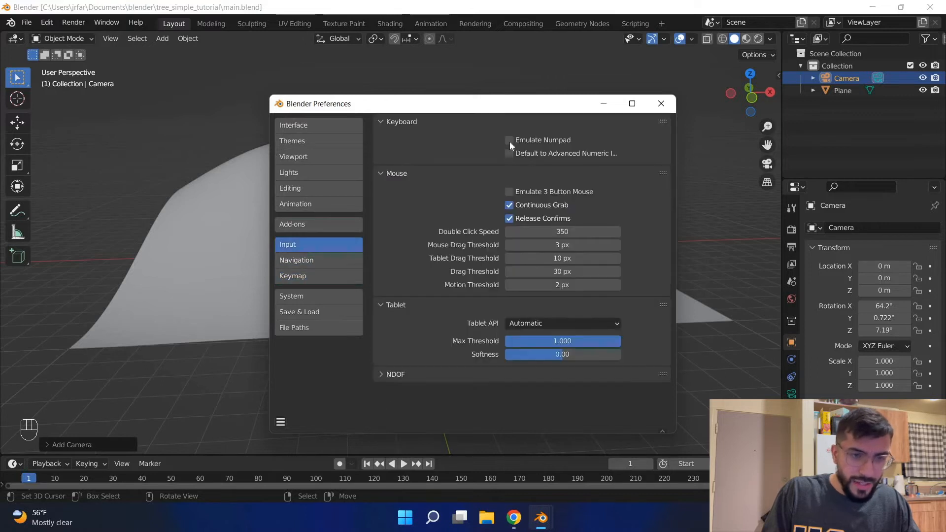
pyautogui.click(510, 141)
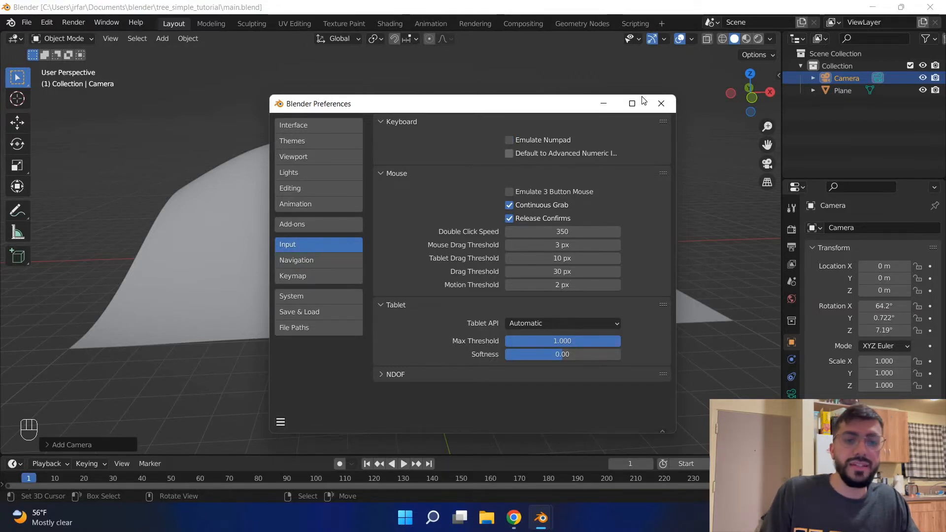
pyautogui.click(661, 104)
pyautogui.hotkey('ctrl', 's')
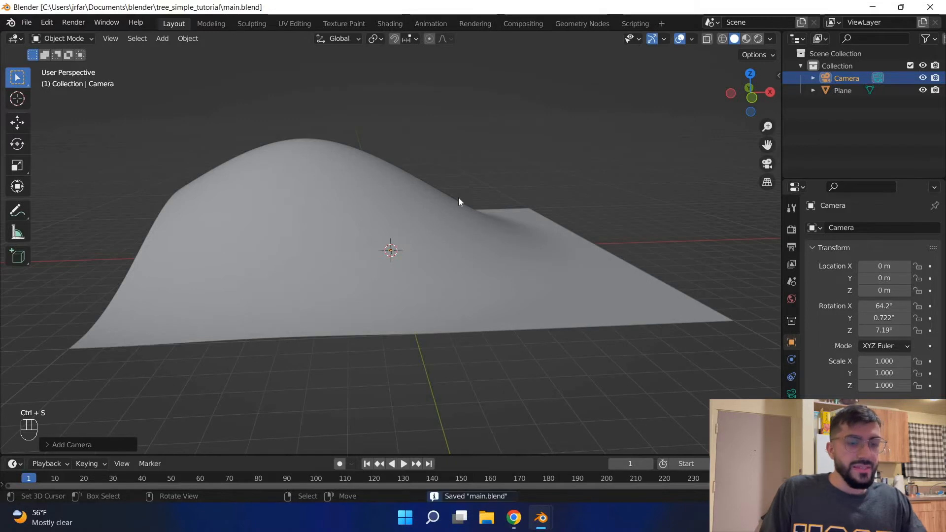
pyautogui.hotkey('ctrl', 's')
# Align the active camera to a viewpoint that looks at the whole hill from slightly above.
pyautogui.moveTo(469, 186); pyautogui.dragTo(450, 202, button='middle')
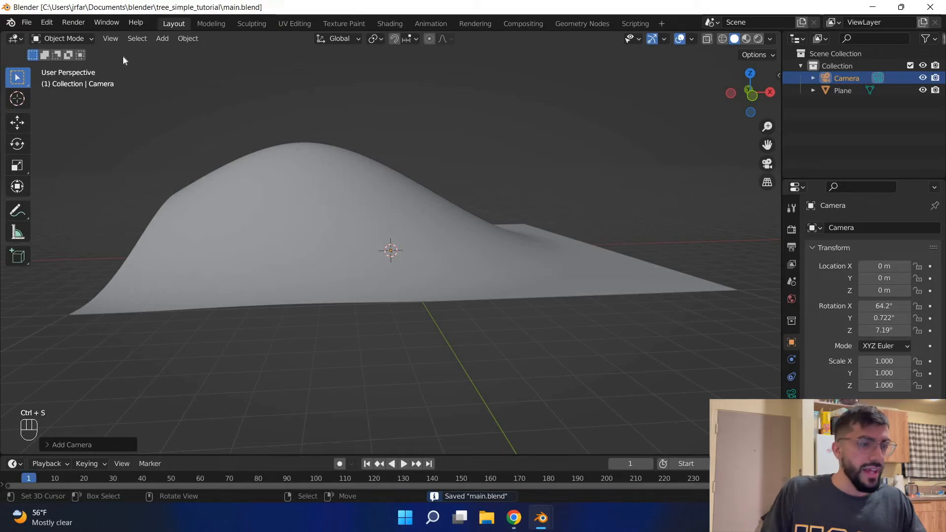
pyautogui.click(111, 39)
pyautogui.moveTo(229, 161)
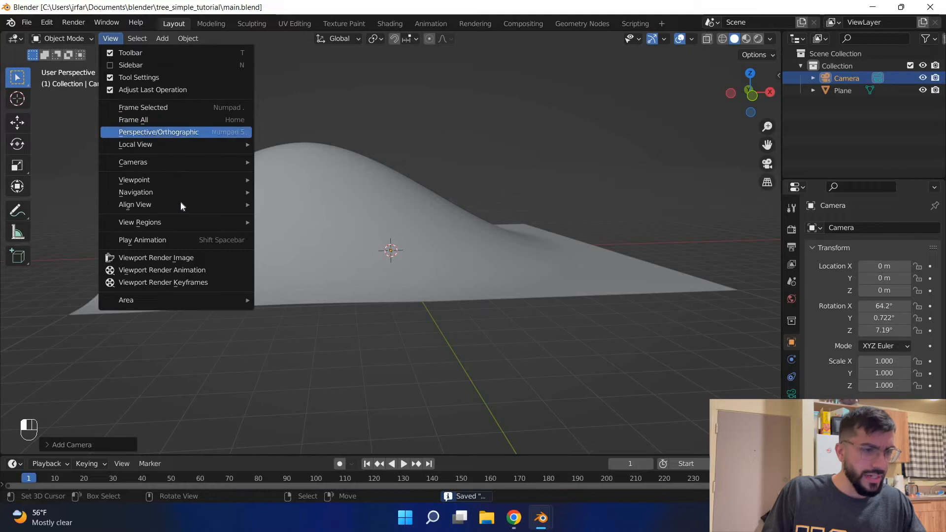
pyautogui.moveTo(231, 205)
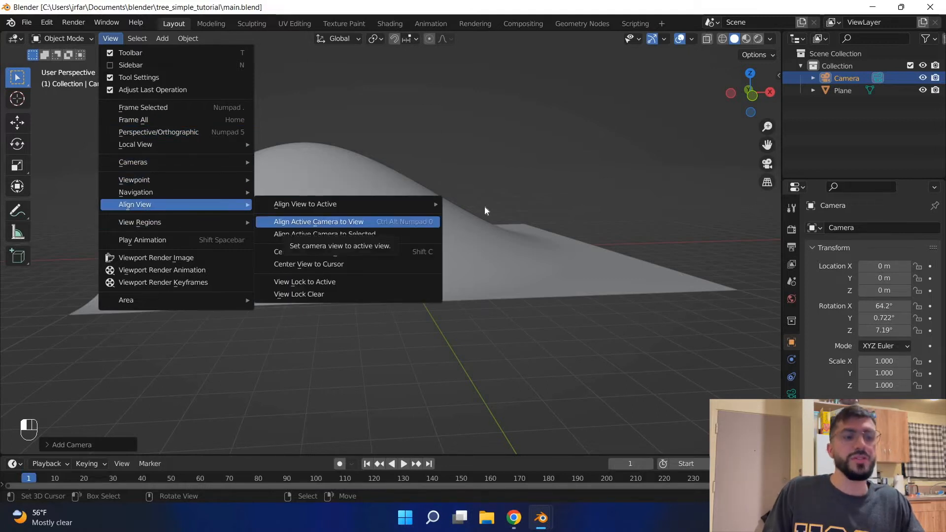
pyautogui.click(298, 223)
pyautogui.scroll(-3, 442, 222)
pyautogui.moveTo(452, 223); pyautogui.dragTo(443, 226, button='middle')
pyautogui.press('alt')
pyautogui.press('ctrl+alt+KP_0')
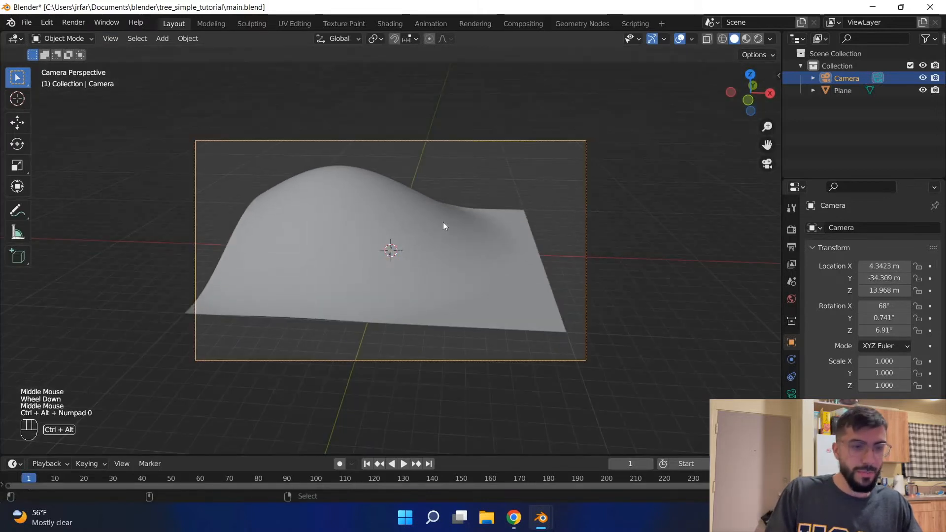
# Check the camera's framing of the hill, compare it with the reference render in the browser, and save the file.
pyautogui.moveTo(442, 217); pyautogui.dragTo(443, 216, button='middle')
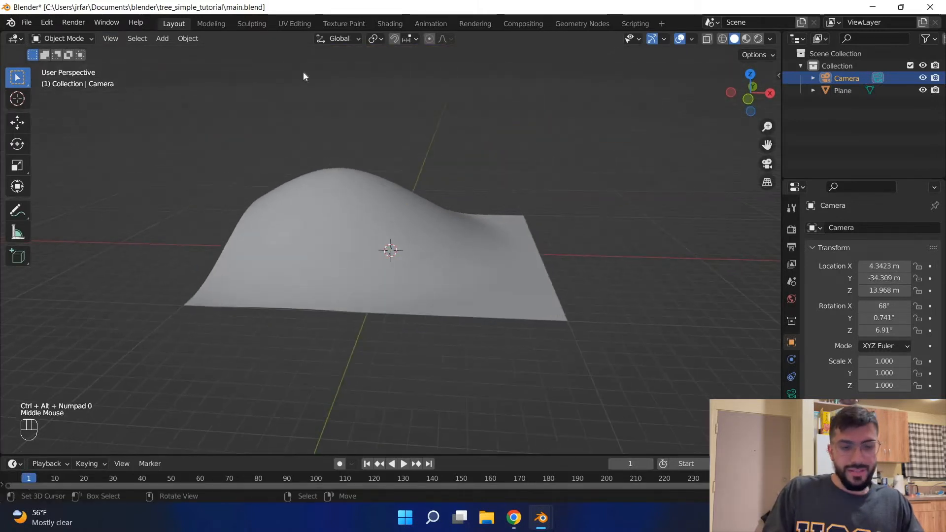
pyautogui.press('KP_0')
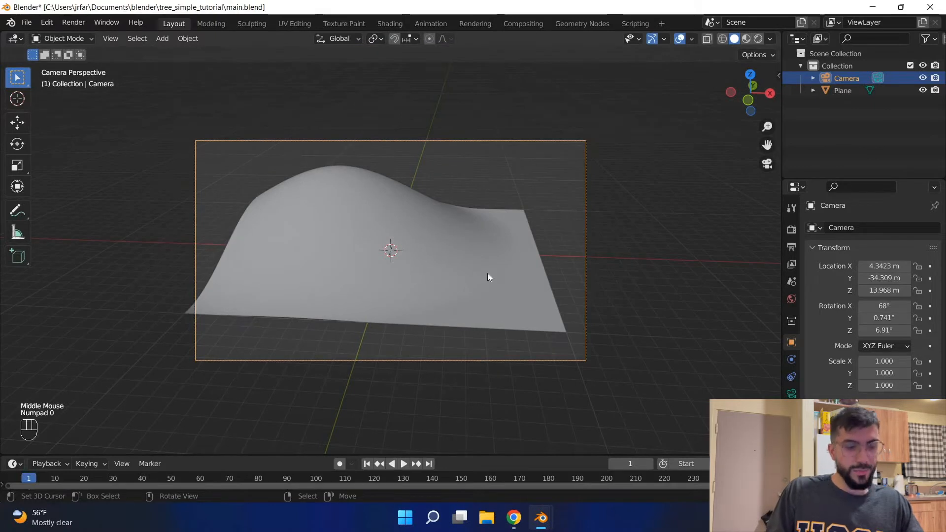
pyautogui.hotkey('ctrl', 's')
pyautogui.hotkey('ctrl', 's')
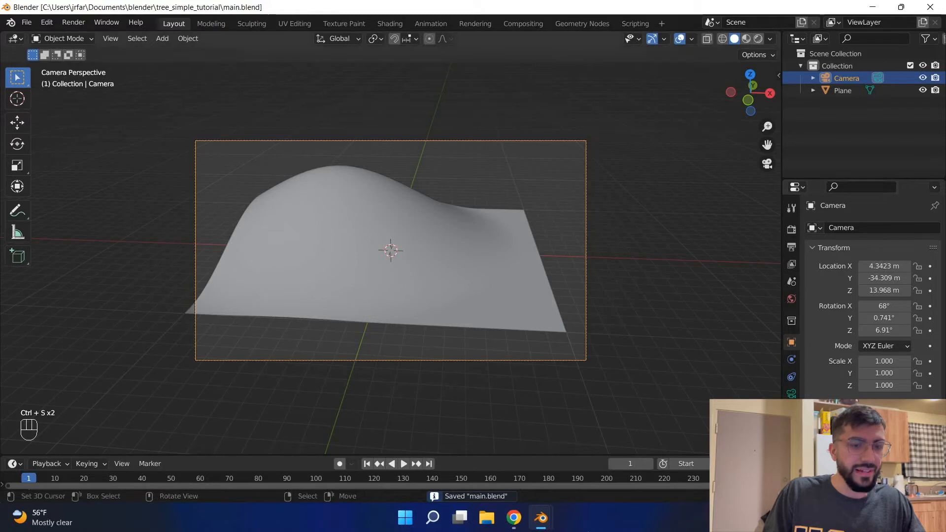
pyautogui.hotkey('alt', 'Tab')
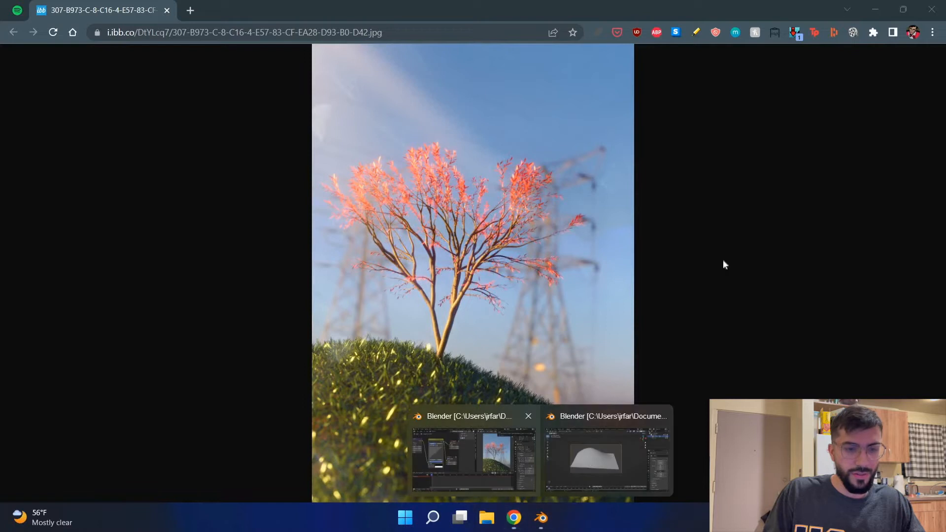
pyautogui.hotkey('alt', 'Tab')
pyautogui.hotkey('ctrl', 's')
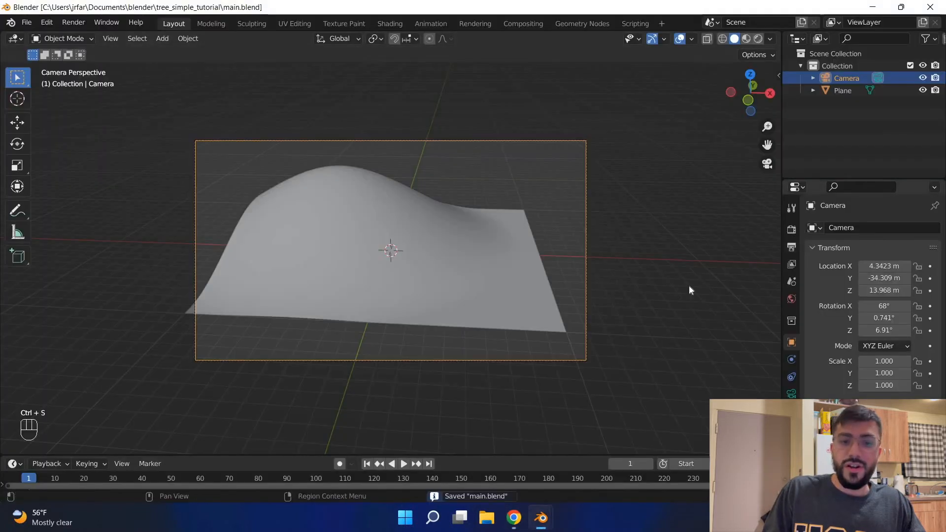
# Set the render output resolution to a portrait format of 1080 × 1569 px and save the file.
pyautogui.click(791, 230)
pyautogui.click(792, 248)
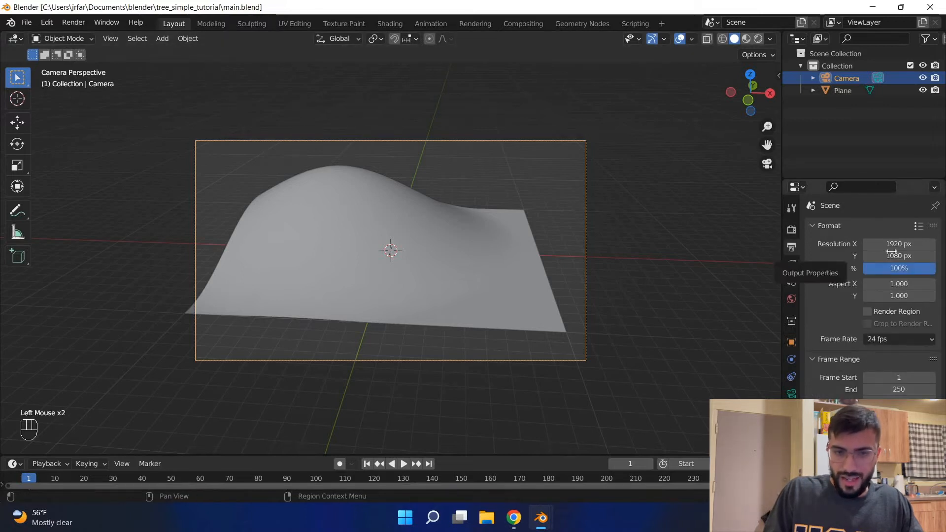
pyautogui.click(908, 244)
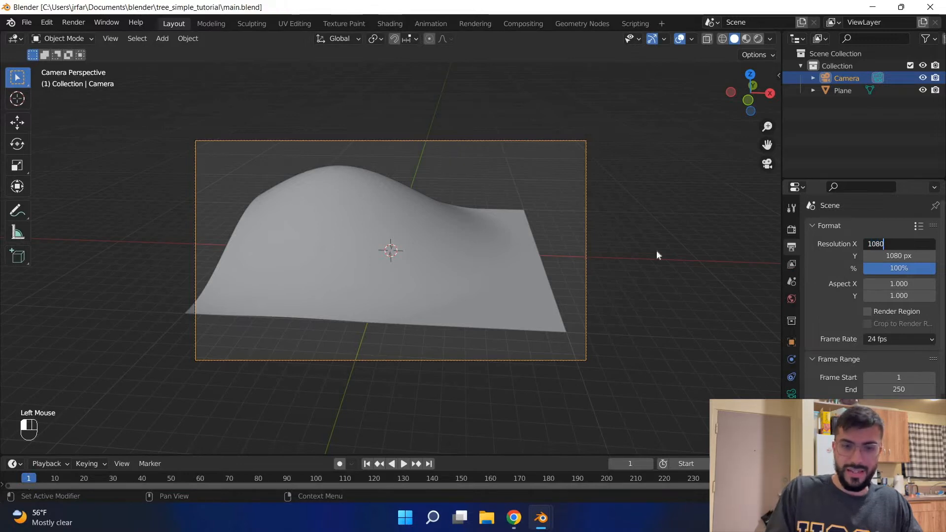
pyautogui.press('Return')
pyautogui.scroll(-2, 657, 254)
pyautogui.scroll(1, 657, 255)
pyautogui.moveTo(899, 255); pyautogui.dragTo(927, 256)
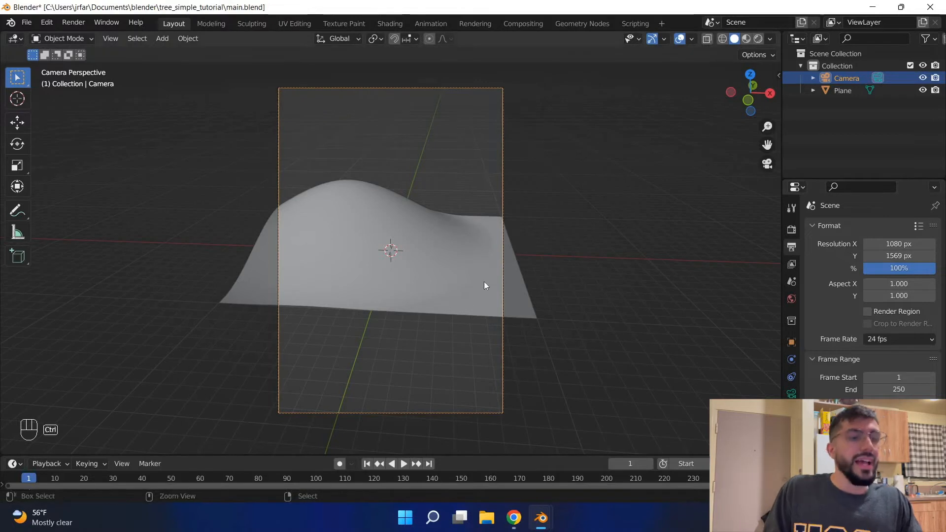
pyautogui.hotkey('ctrl', 's')
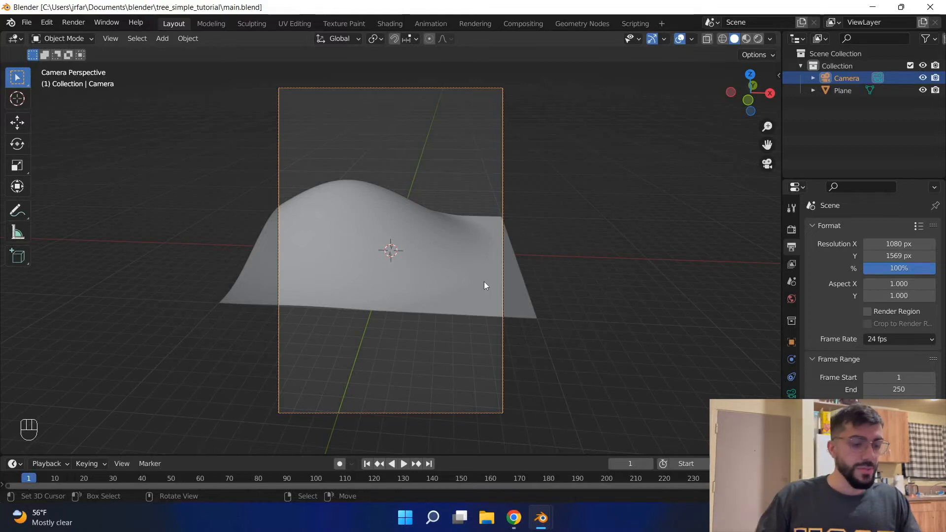
pyautogui.hotkey('ctrl', 's')
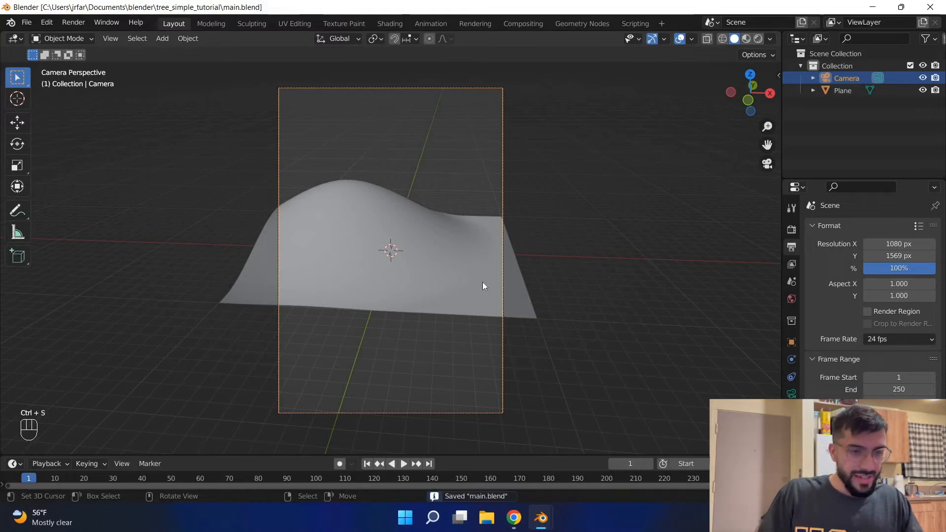
# Align the active camera to a lower, more frontal viewpoint of the hill, saving the file along the way.
pyautogui.moveTo(478, 272); pyautogui.dragTo(476, 265, button='middle')
pyautogui.scroll(-1, 458, 247)
pyautogui.scroll(2, 444, 234)
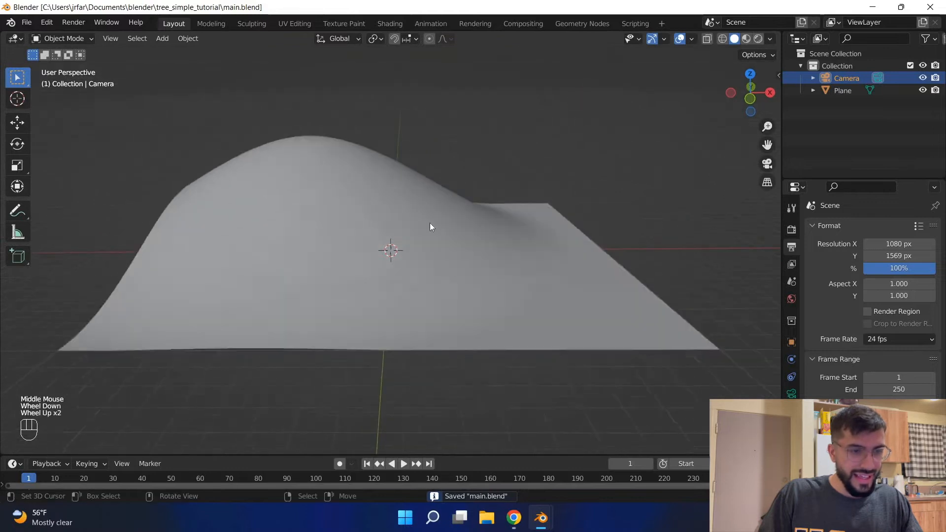
pyautogui.scroll(-1, 429, 223)
pyautogui.moveTo(424, 219); pyautogui.dragTo(343, 162, button='middle')
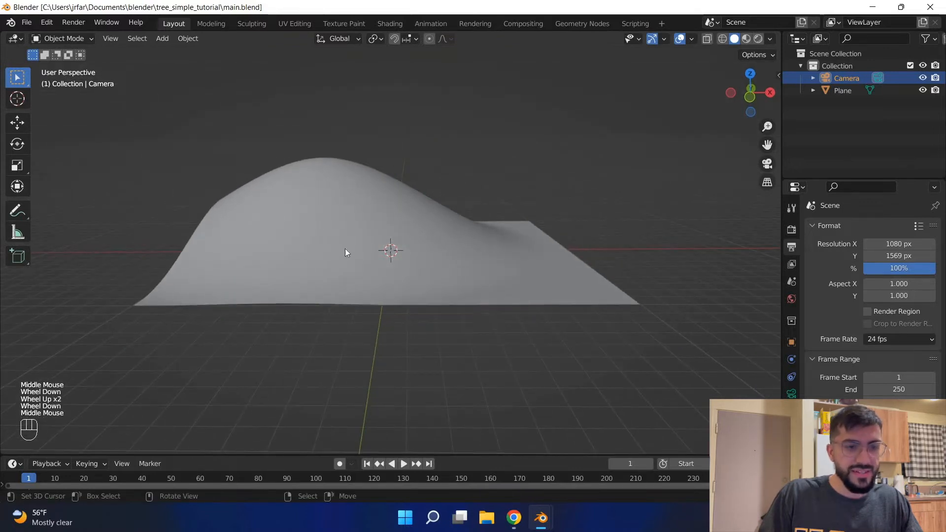
pyautogui.hotkey('ctrl', 's')
pyautogui.scroll(-3, 445, 273)
pyautogui.moveTo(445, 273); pyautogui.dragTo(447, 243, button='middle')
pyautogui.scroll(3, 448, 262)
pyautogui.scroll(-1, 444, 241)
pyautogui.scroll(1, 447, 244)
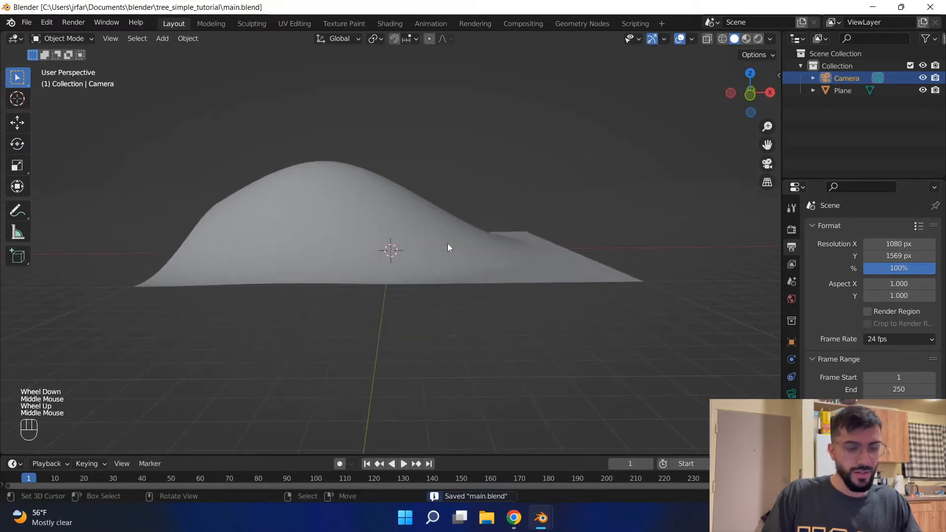
pyautogui.press('alt')
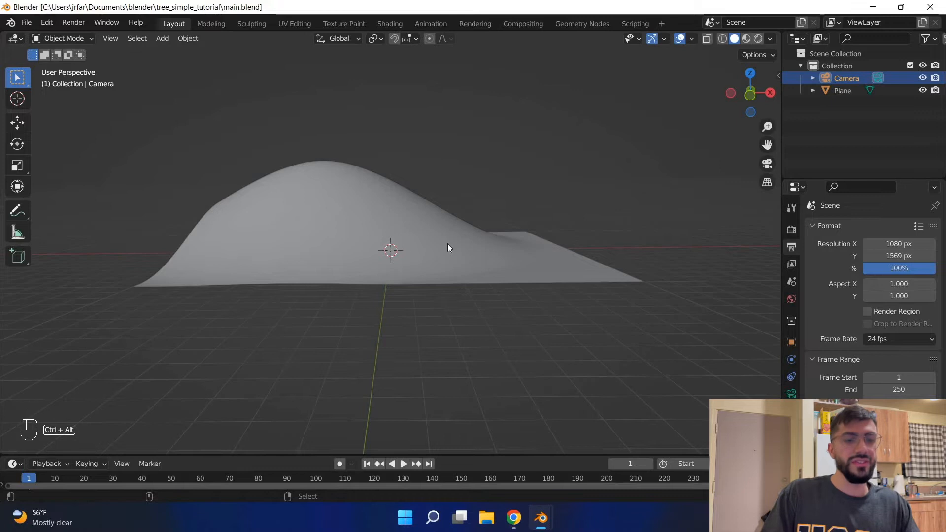
pyautogui.press('ctrl+alt+KP_0')
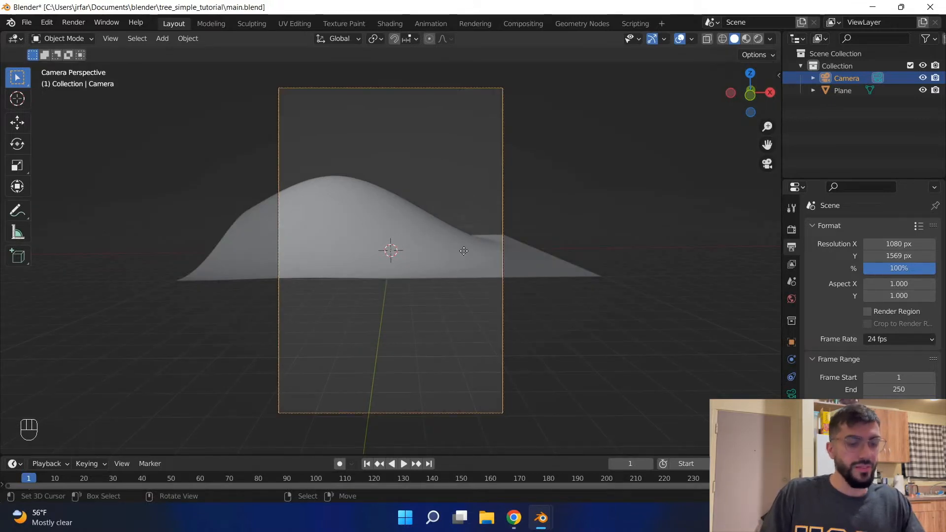
# Move the camera along the global Y axis closer to the hill so the slope fills the frame.
pyautogui.press('g')
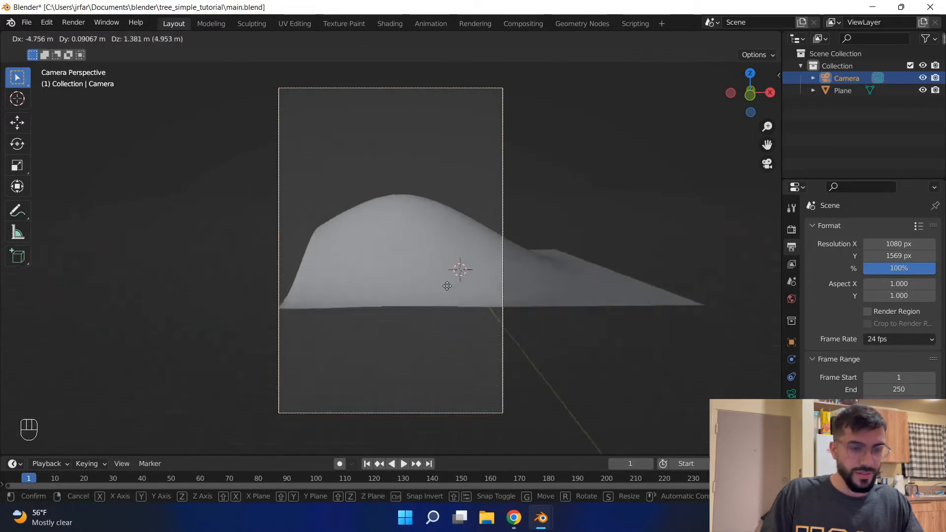
pyautogui.press('Escape')
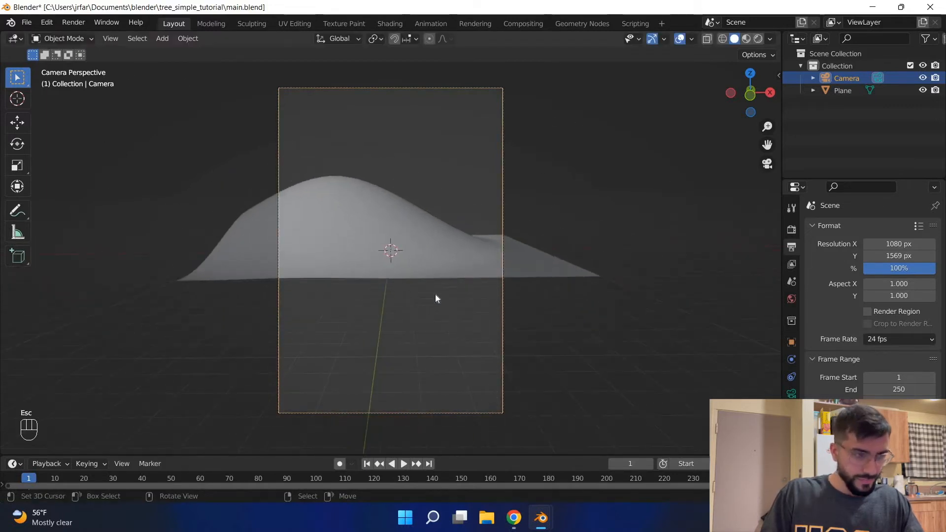
pyautogui.press('g')
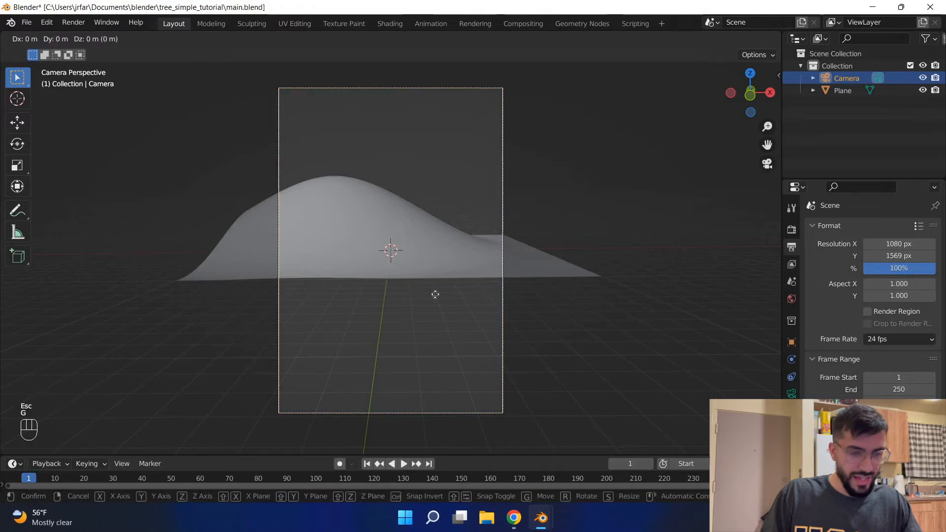
pyautogui.press('z')
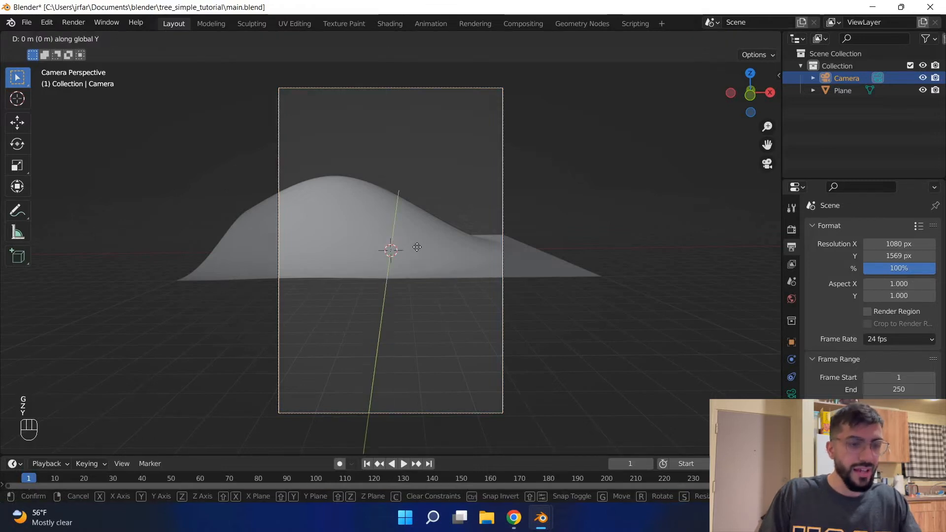
pyautogui.press('y')
pyautogui.click(416, 248)
# Raise the camera along the global Z axis and shift it along negative X to bring the hilltop inside the frame.
pyautogui.press('g')
pyautogui.press('z')
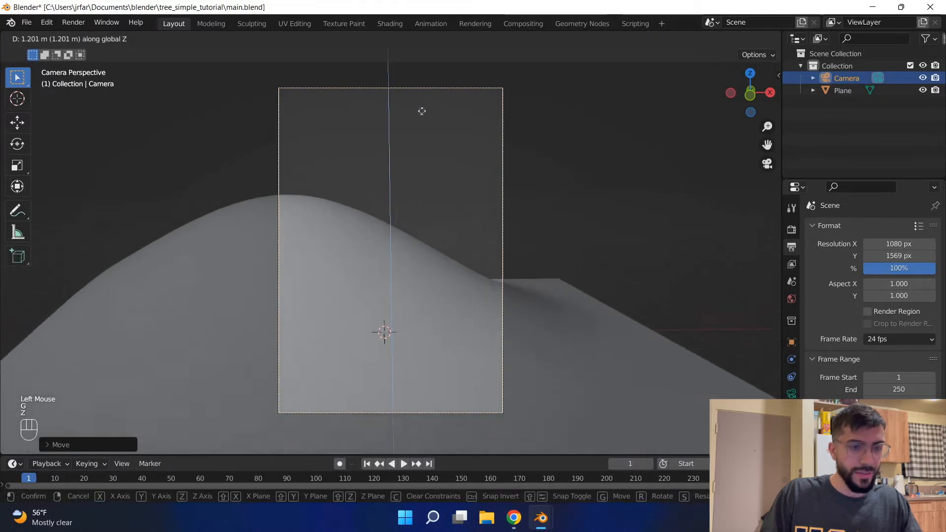
pyautogui.click(474, 218)
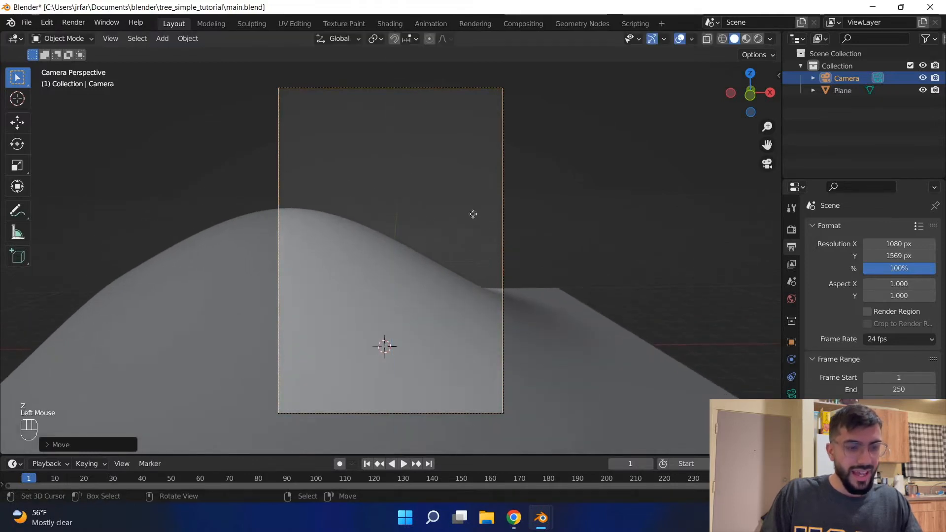
pyautogui.press('g')
pyautogui.press('y')
pyautogui.press('x')
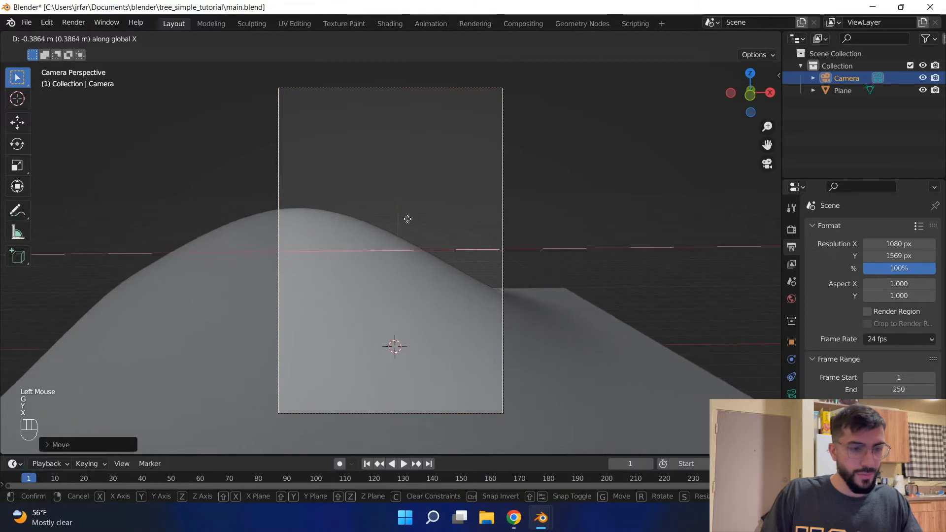
pyautogui.click(408, 218)
# Select the hill-shaped plane and save the file.
pyautogui.click(320, 280)
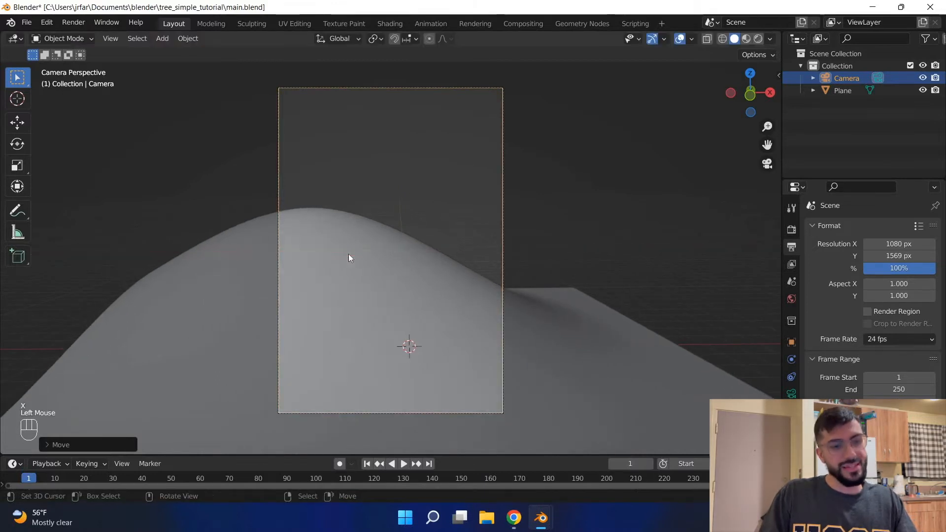
pyautogui.rightClick(462, 268)
pyautogui.hotkey('ctrl', 's')
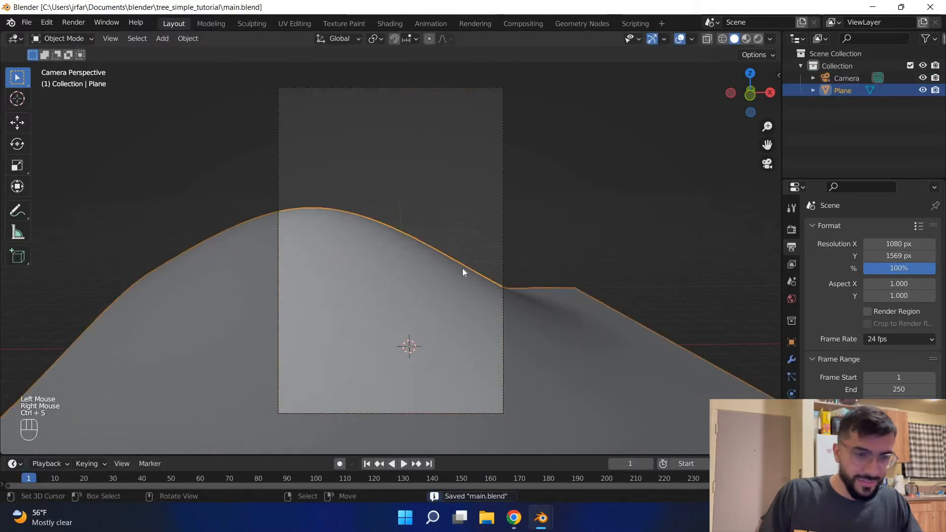
# Leave the camera view for a raised perspective view of the whole hill and save the file.
pyautogui.hotkey('ctrl', 's')
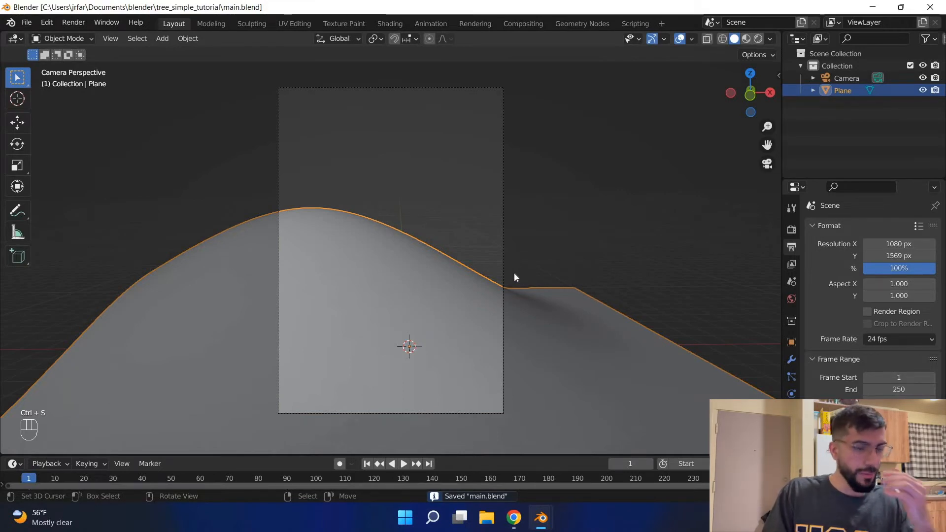
pyautogui.press('KP_0')
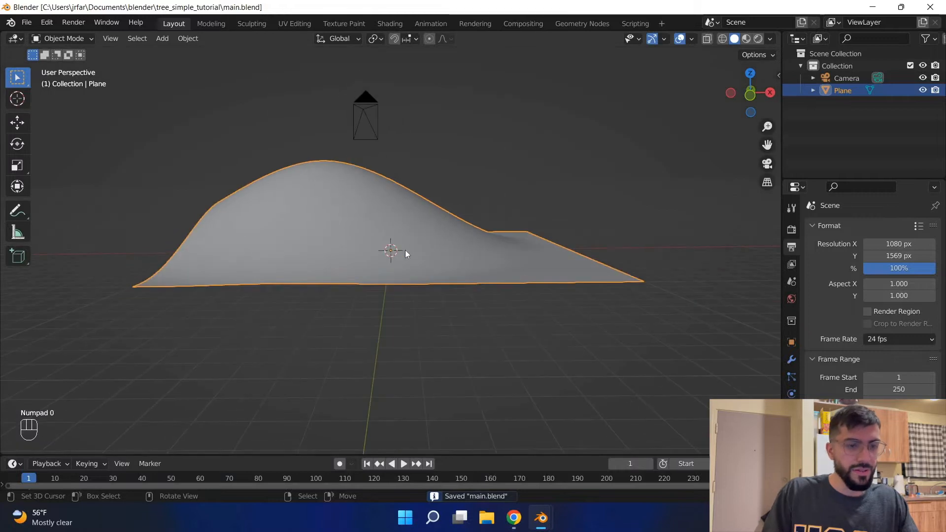
pyautogui.moveTo(298, 329); pyautogui.dragTo(308, 253, button='middle')
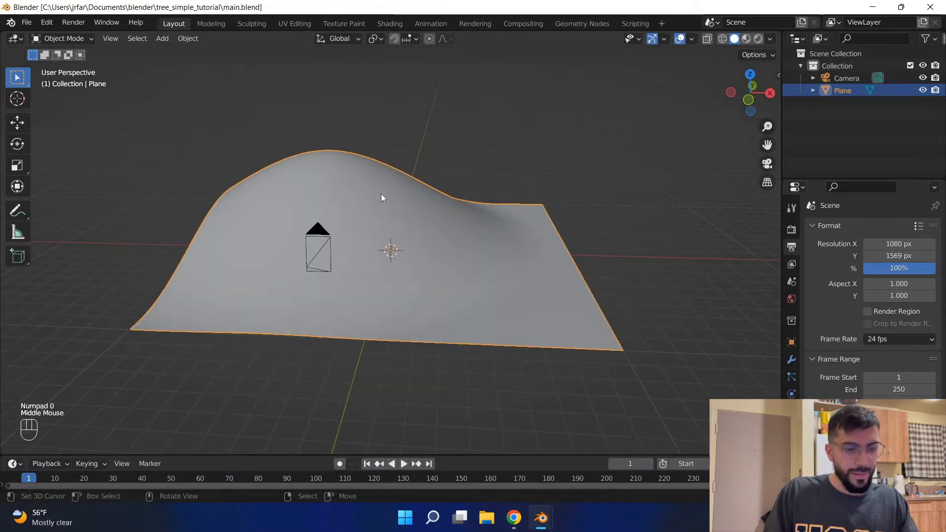
pyautogui.hotkey('ctrl', 's')
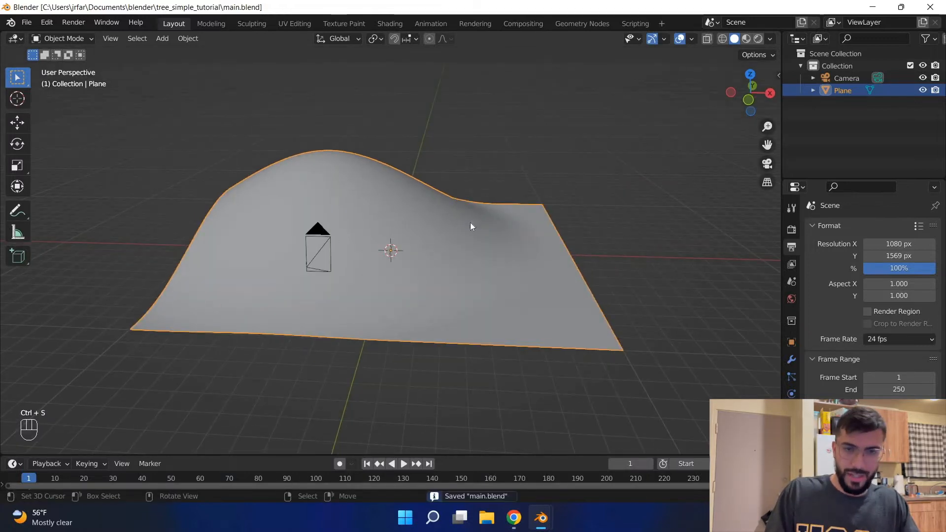
pyautogui.hotkey('ctrl', 's')
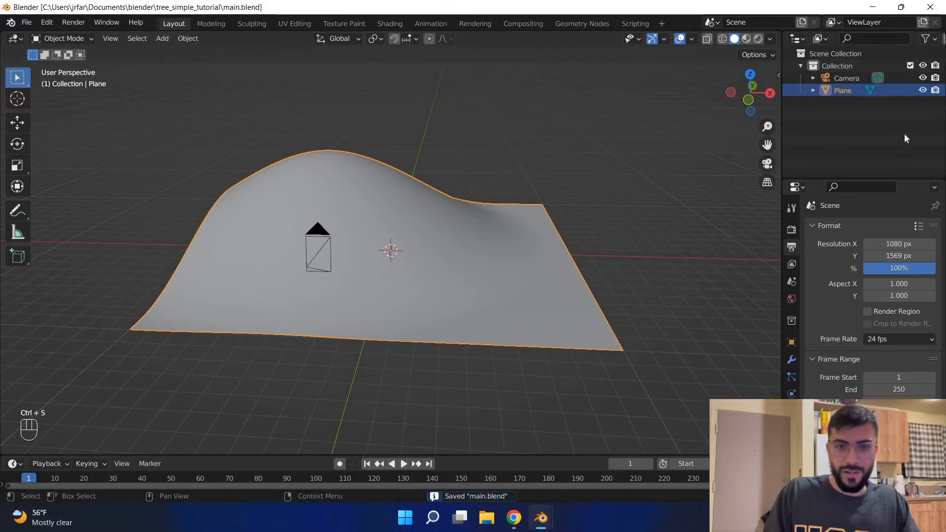
# Rename the plane object to "hill" and save the file.
pyautogui.click(851, 78)
pyautogui.click(852, 90)
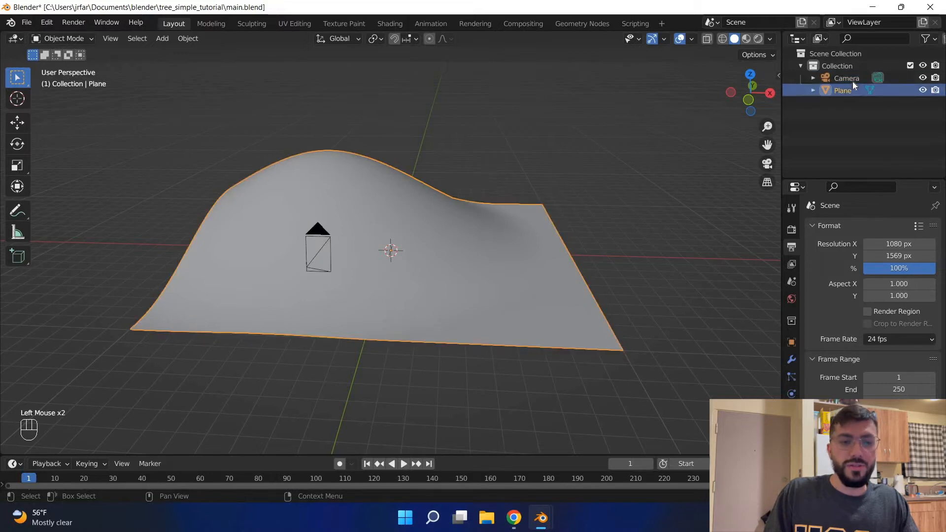
pyautogui.click(851, 78)
pyautogui.click(852, 91)
pyautogui.hotkey('ctrl', 's')
pyautogui.doubleClick(851, 90)
pyautogui.write('hill')
pyautogui.press('Return')
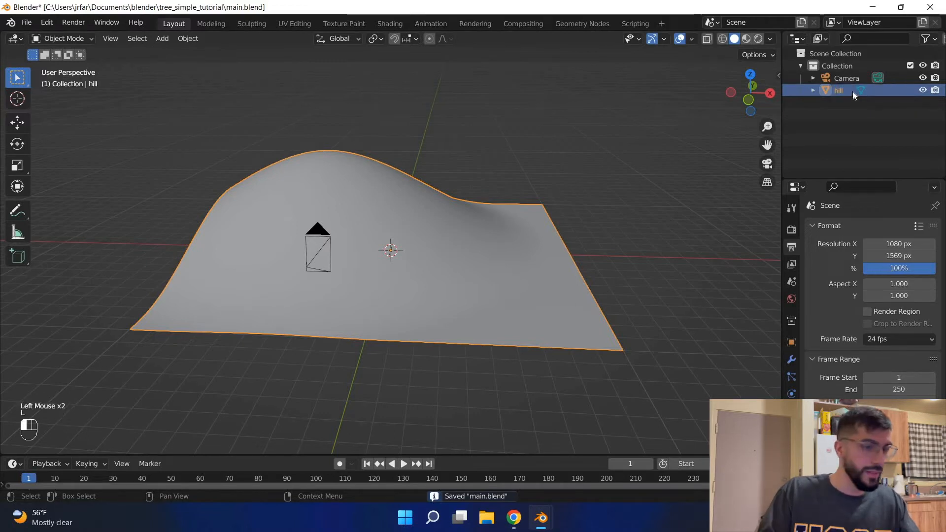
pyautogui.hotkey('ctrl', 's')
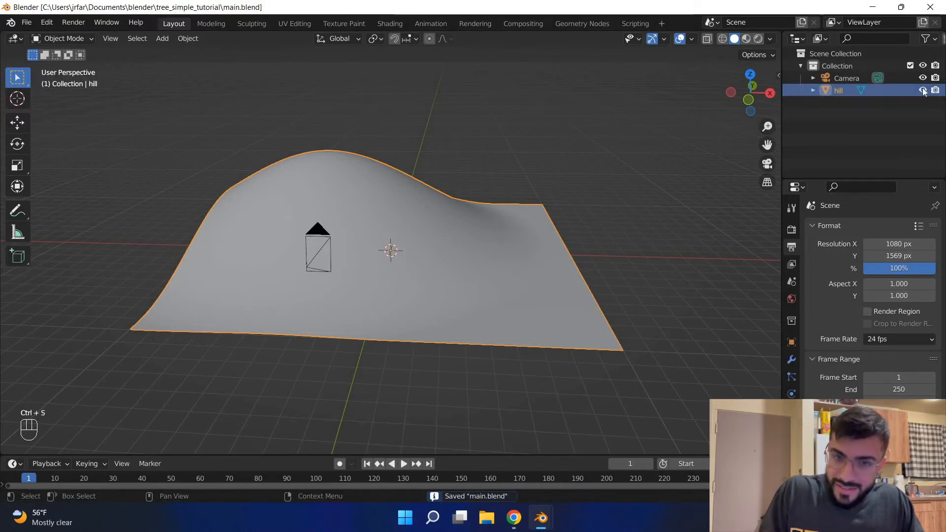
# Hide the hill in the viewport, keeping it enabled for rendering and the camera shown, and save the file.
pyautogui.click(923, 91)
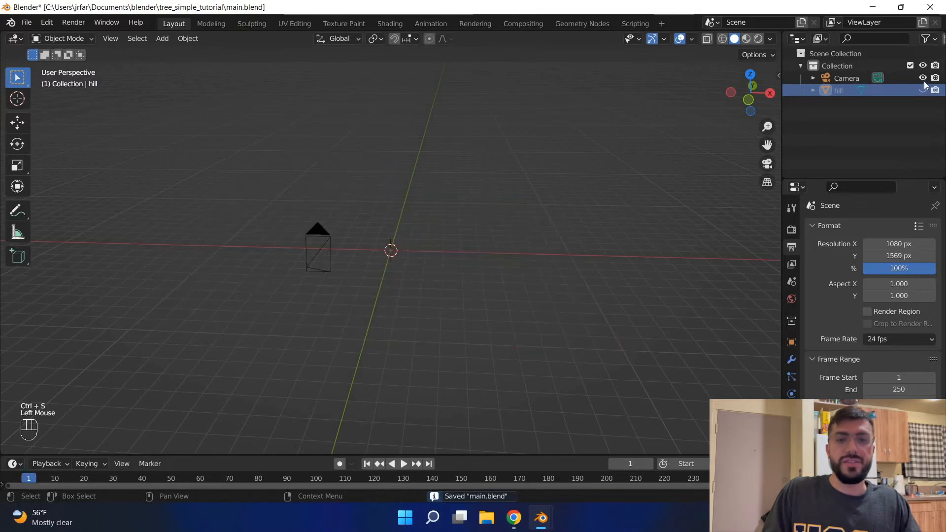
pyautogui.click(923, 78)
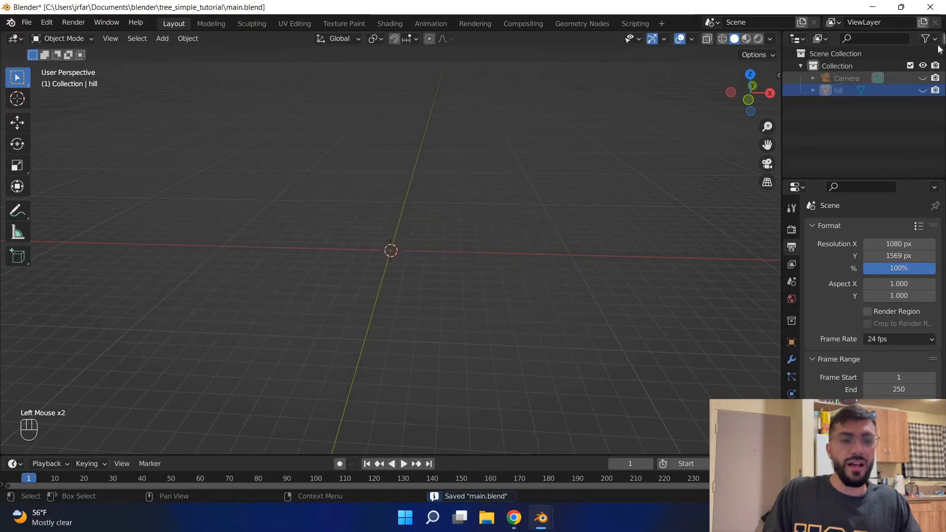
pyautogui.click(923, 78)
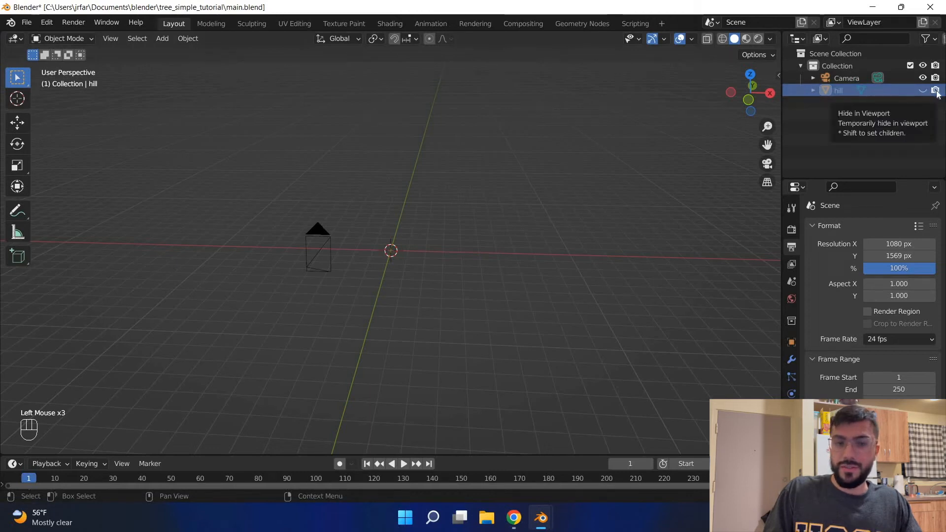
pyautogui.click(935, 91)
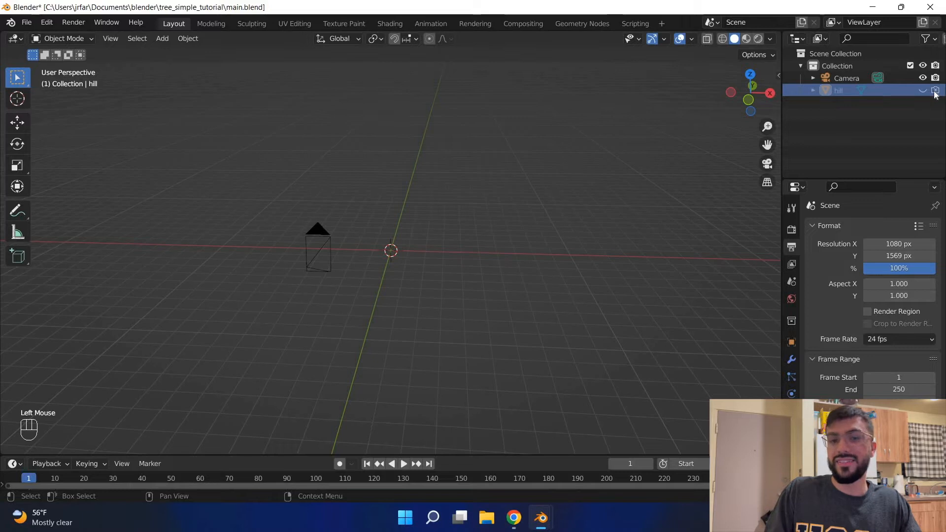
pyautogui.click(935, 91)
pyautogui.click(935, 92)
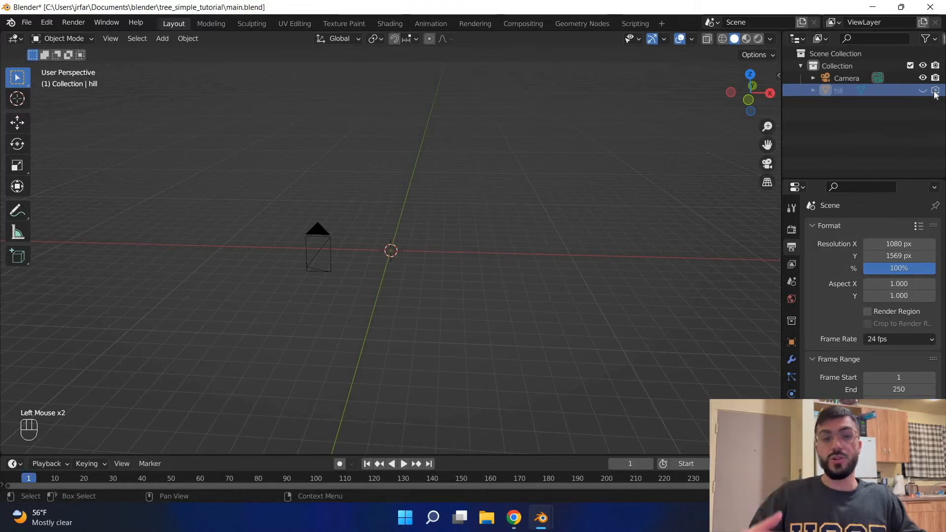
pyautogui.click(934, 90)
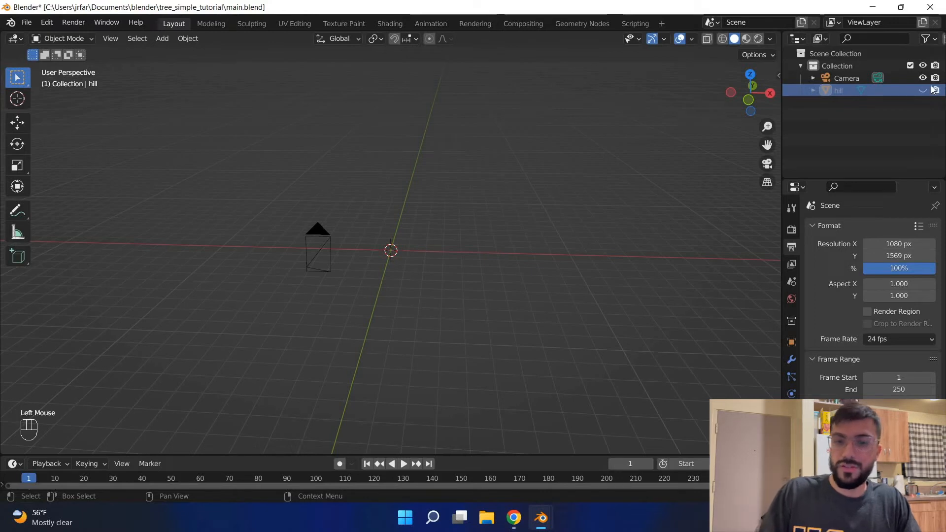
pyautogui.hotkey('ctrl', 's')
pyautogui.scroll(2, 384, 266)
pyautogui.scroll(-2, 379, 270)
pyautogui.moveTo(379, 271); pyautogui.dragTo(379, 274, button='middle')
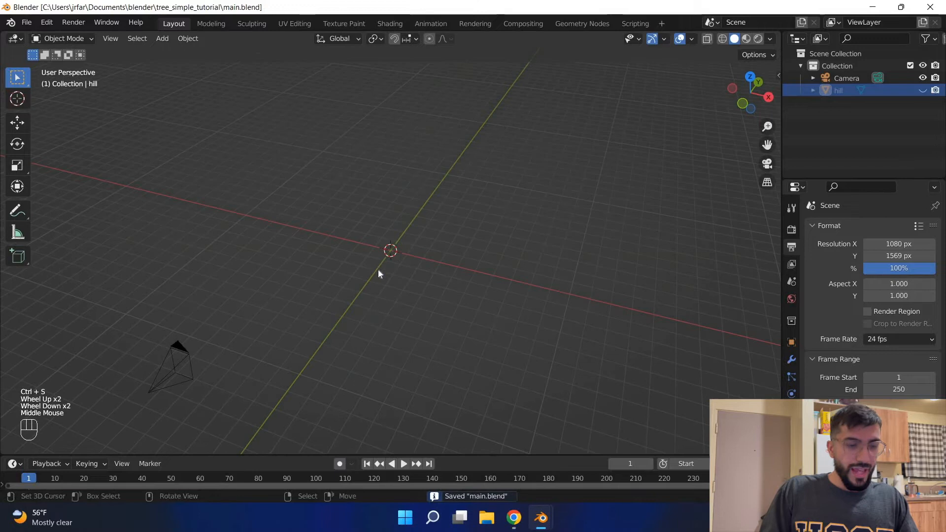
pyautogui.hotkey('ctrl', 's')
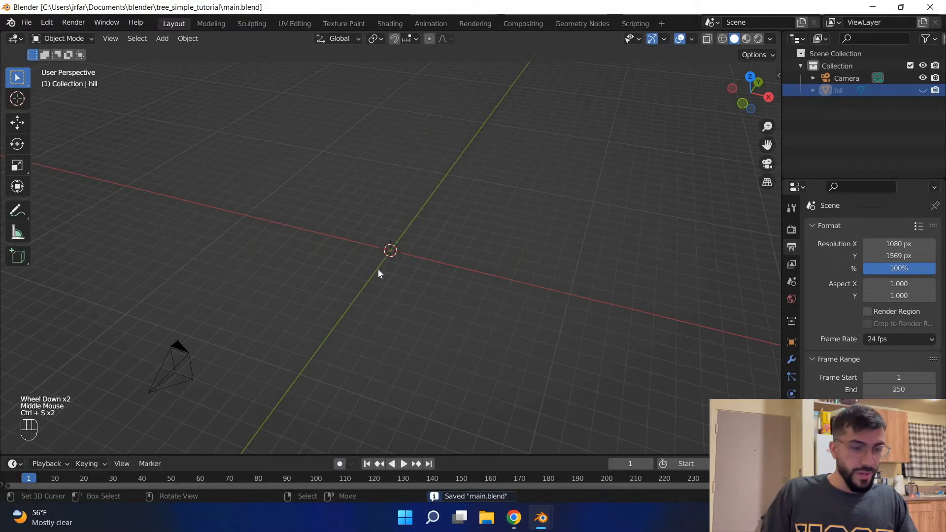
pyautogui.hotkey('ctrl', 's')
# Enable the Sapling Tree Gen add-on in the preferences and save the file.
pyautogui.click(47, 22)
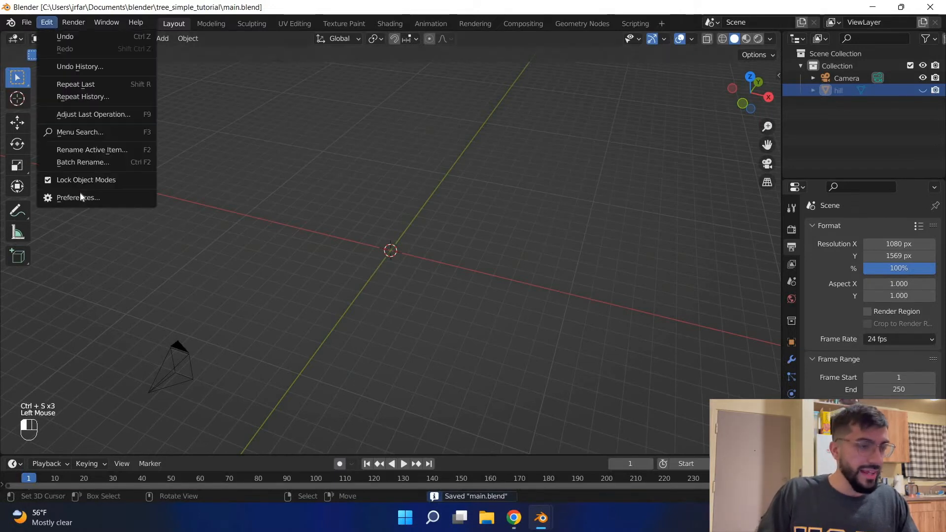
pyautogui.click(79, 198)
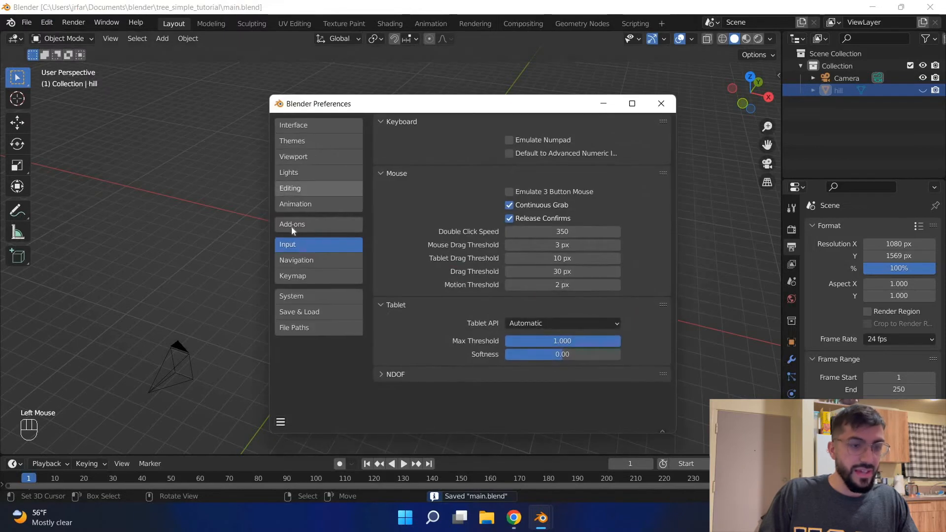
pyautogui.click(293, 226)
pyautogui.click(626, 138)
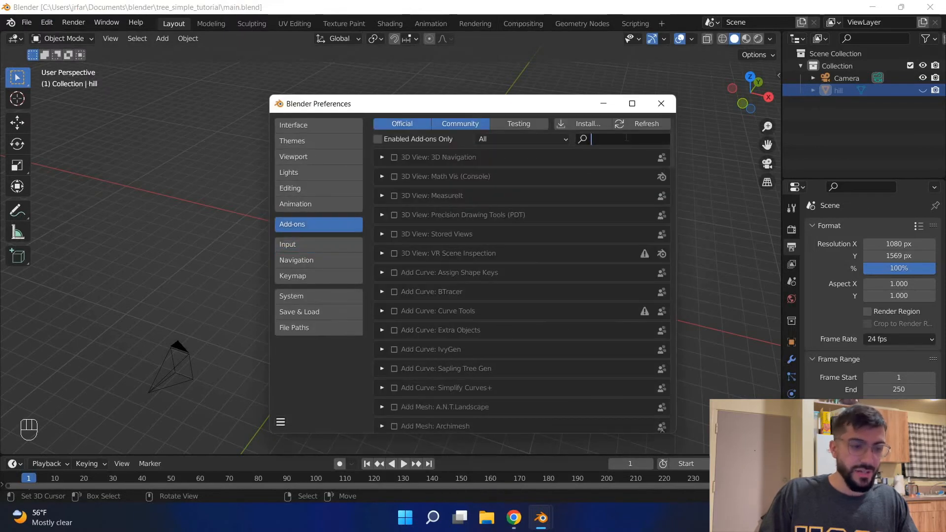
pyautogui.write('sapl')
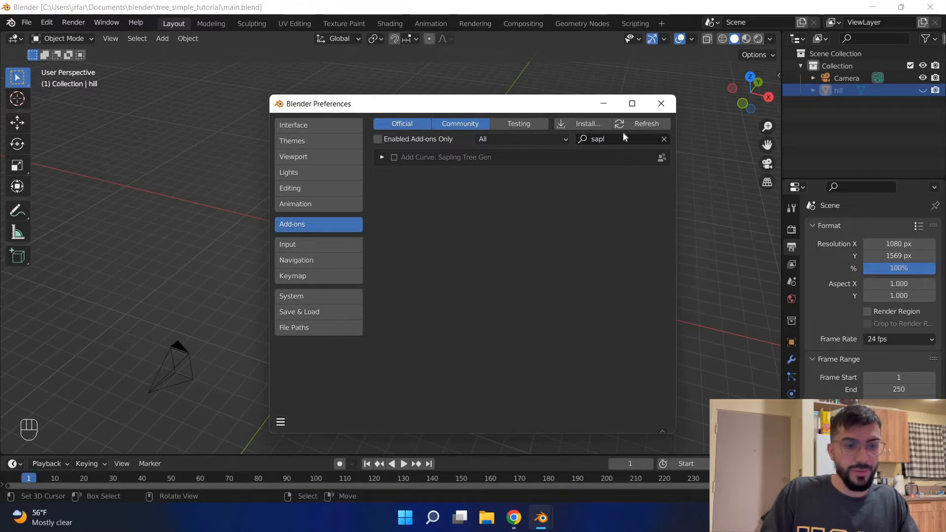
pyautogui.click(394, 157)
pyautogui.hotkey('ctrl', 's')
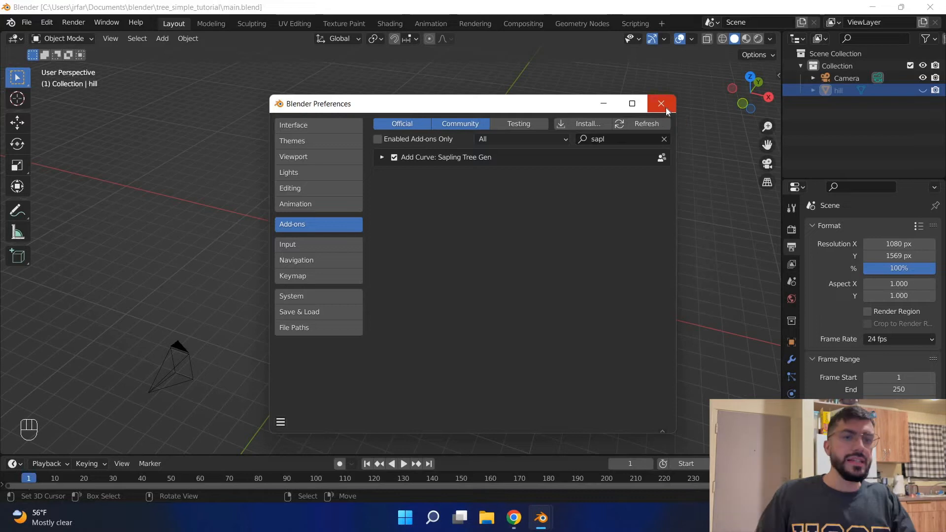
pyautogui.click(401, 252)
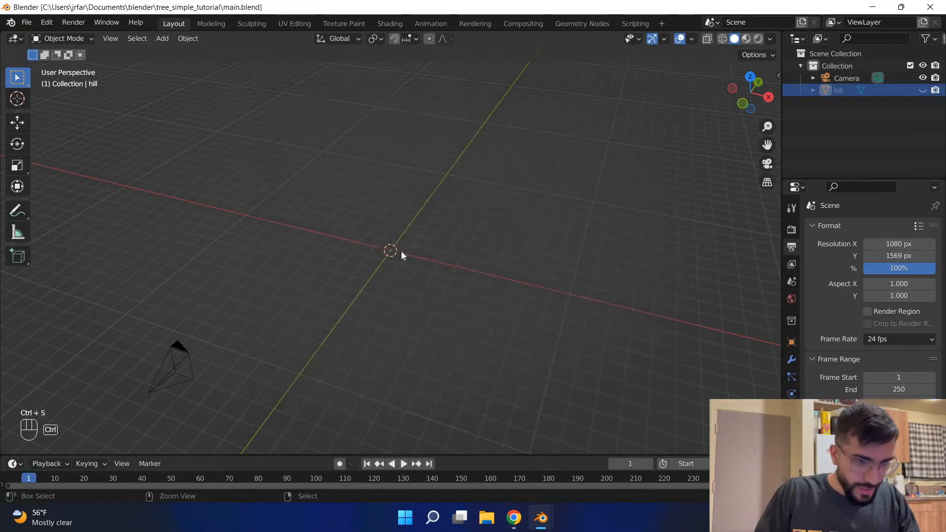
pyautogui.hotkey('ctrl', 's')
# Add a tree with Sapling Tree Gen at the scene origin and expand its creation settings.
pyautogui.hotkey('shift', 'a')
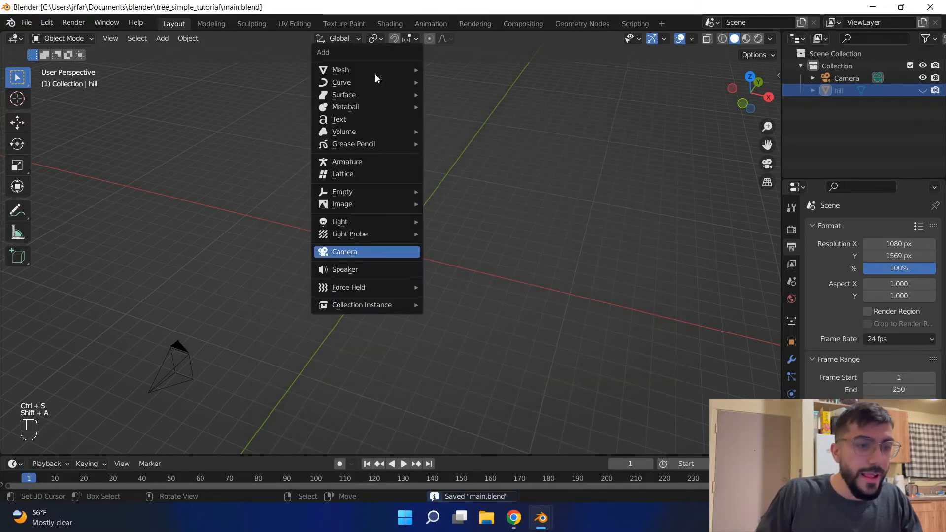
pyautogui.moveTo(374, 81)
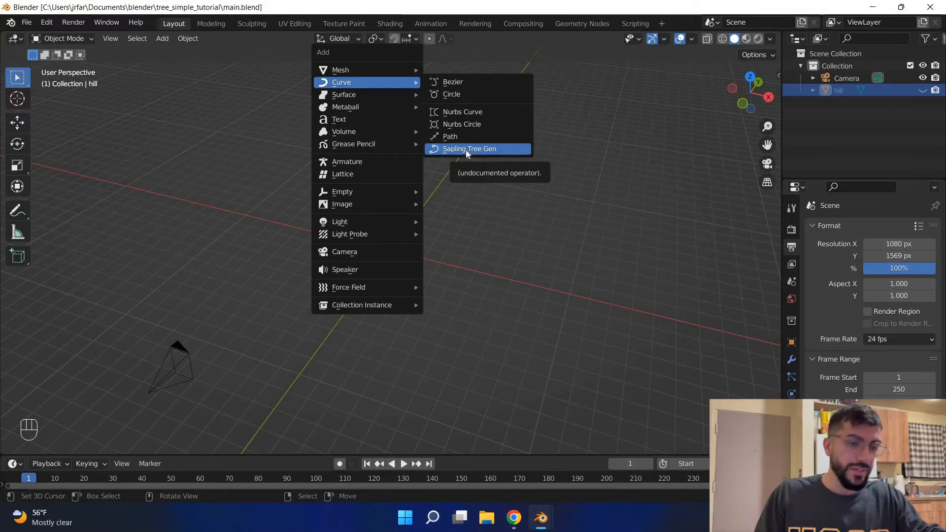
pyautogui.click(465, 150)
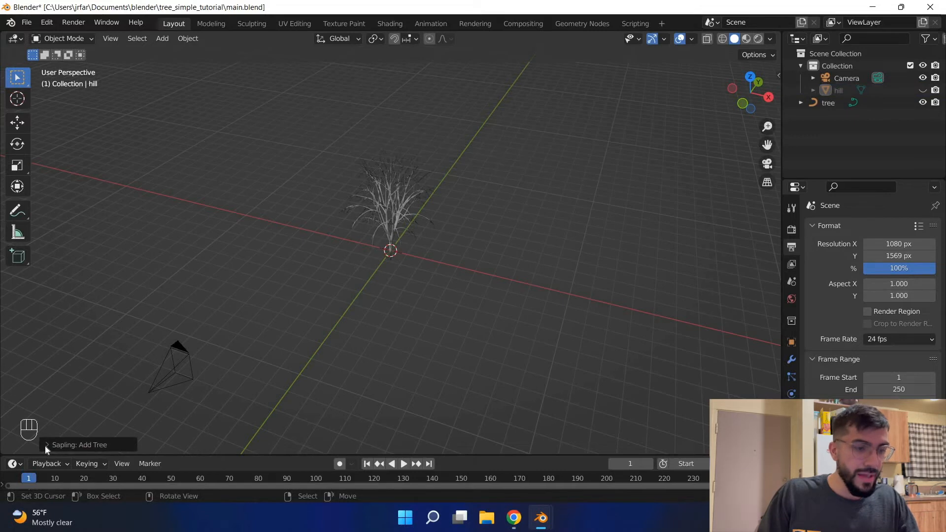
pyautogui.click(46, 445)
pyautogui.scroll(1, 392, 220)
pyautogui.scroll(3, 392, 220)
pyautogui.scroll(-2, 392, 221)
pyautogui.moveTo(392, 221); pyautogui.dragTo(90, 405, button='middle')
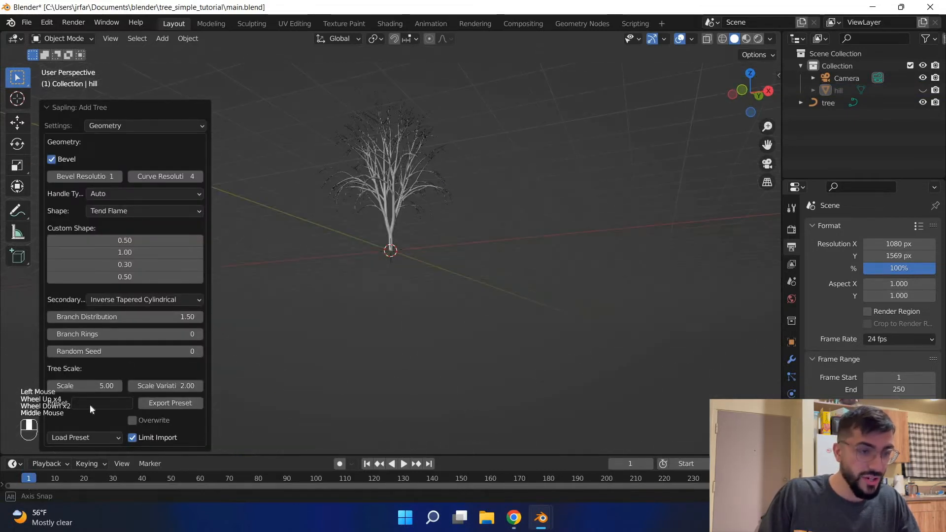
# Try two different Sapling presets on the new tree.
pyautogui.click(95, 436)
pyautogui.click(96, 362)
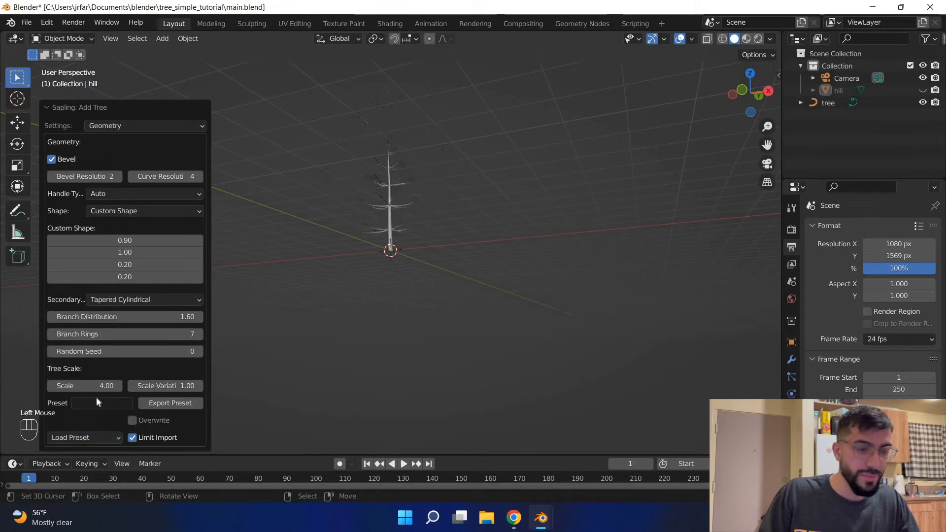
pyautogui.click(84, 438)
pyautogui.click(91, 350)
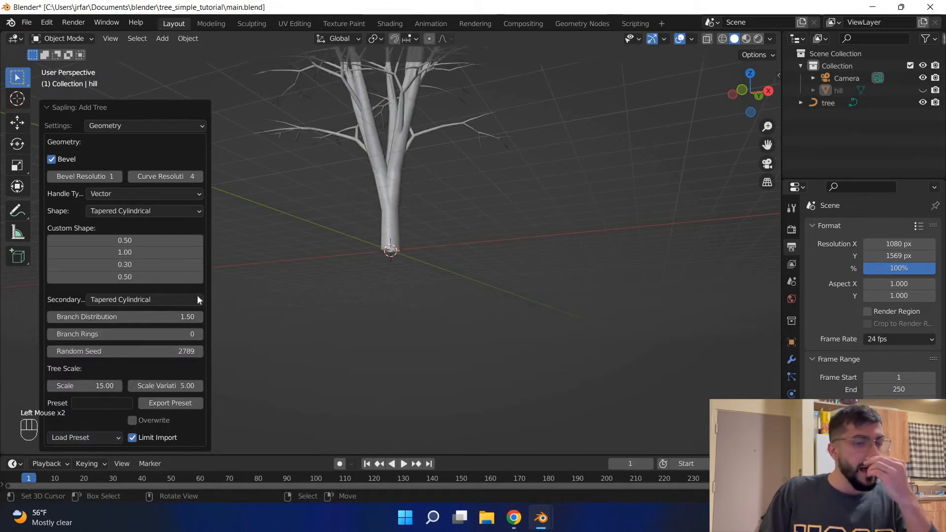
pyautogui.scroll(-1, 197, 295)
pyautogui.scroll(1, 197, 295)
pyautogui.moveTo(145, 125); pyautogui.dragTo(143, 162)
pyautogui.click(144, 91)
pyautogui.click(126, 103)
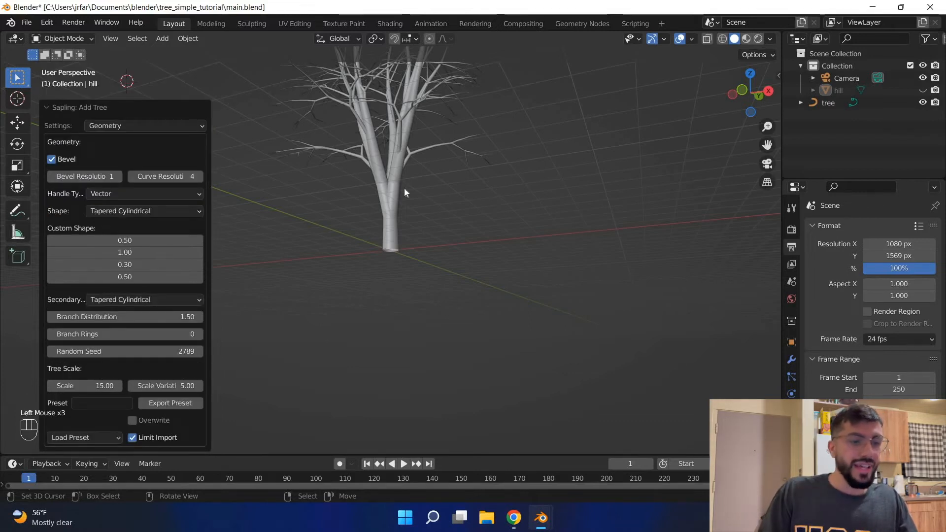
# Delete the generated tree from the scene and save the file.
pyautogui.rightClick(391, 227)
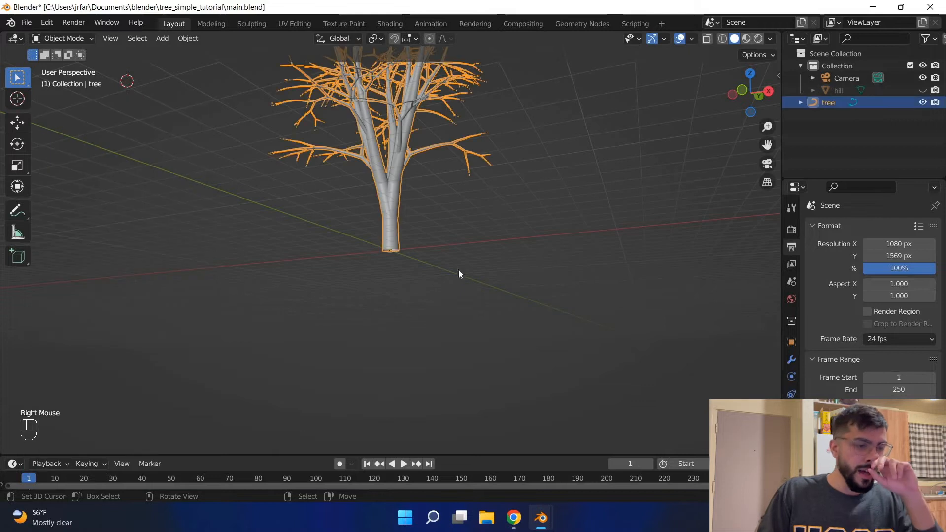
pyautogui.scroll(-2, 457, 293)
pyautogui.moveTo(457, 294); pyautogui.dragTo(457, 294, button='middle')
pyautogui.press('x')
pyautogui.click(457, 293)
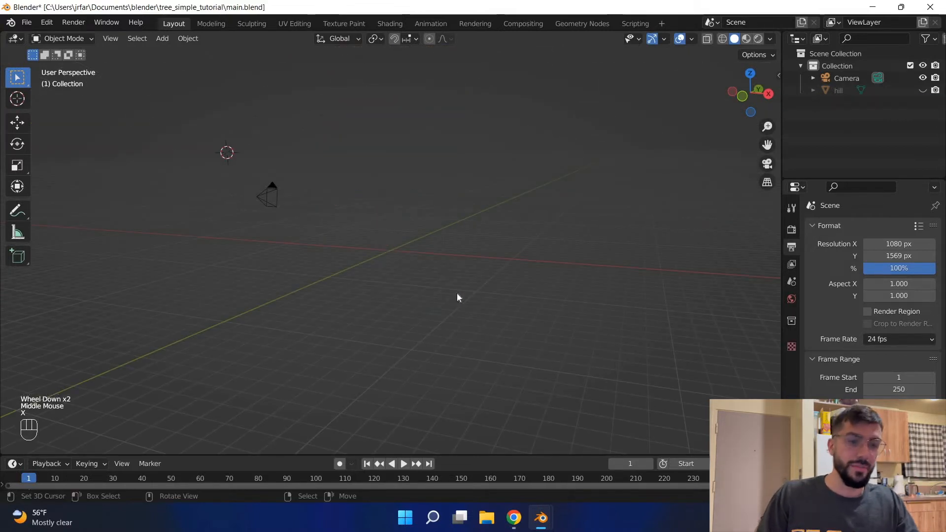
pyautogui.hotkey('ctrl', 's')
pyautogui.hotkey('ctrl', 's')
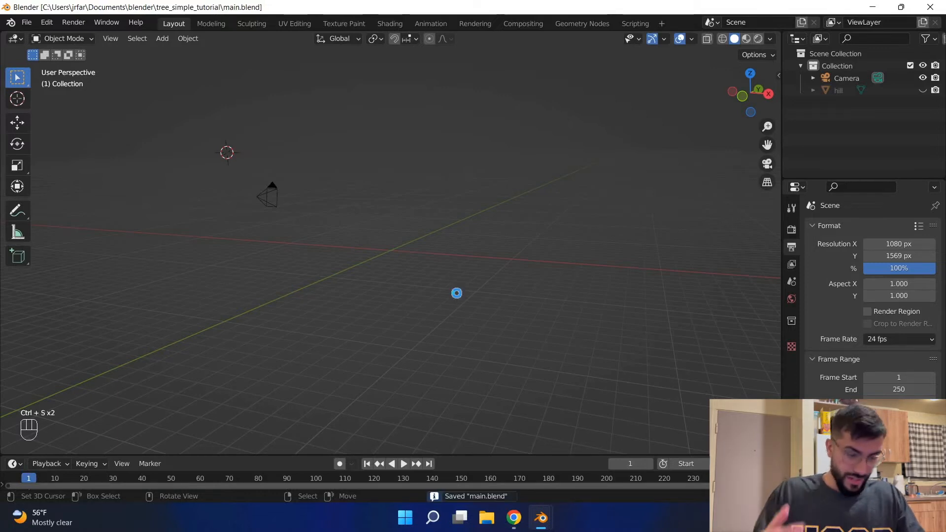
pyautogui.hotkey('ctrl', 's')
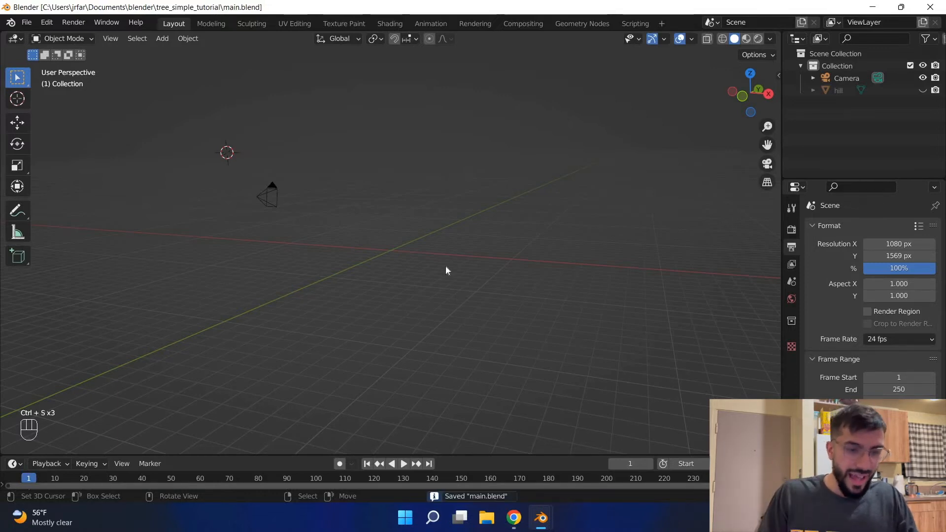
# Add a fresh default tree with Sapling Tree Gen.
pyautogui.hotkey('shift', 'a')
pyautogui.moveTo(466, 266)
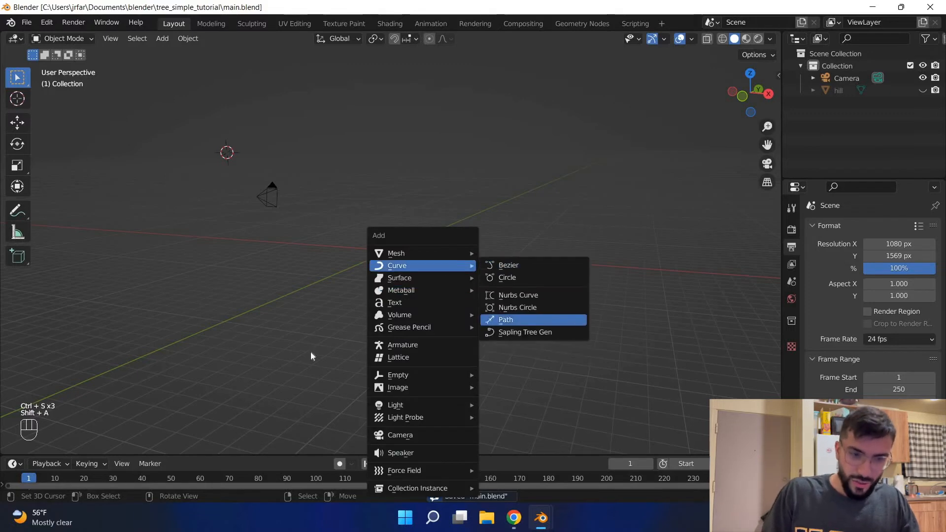
pyautogui.press('Return')
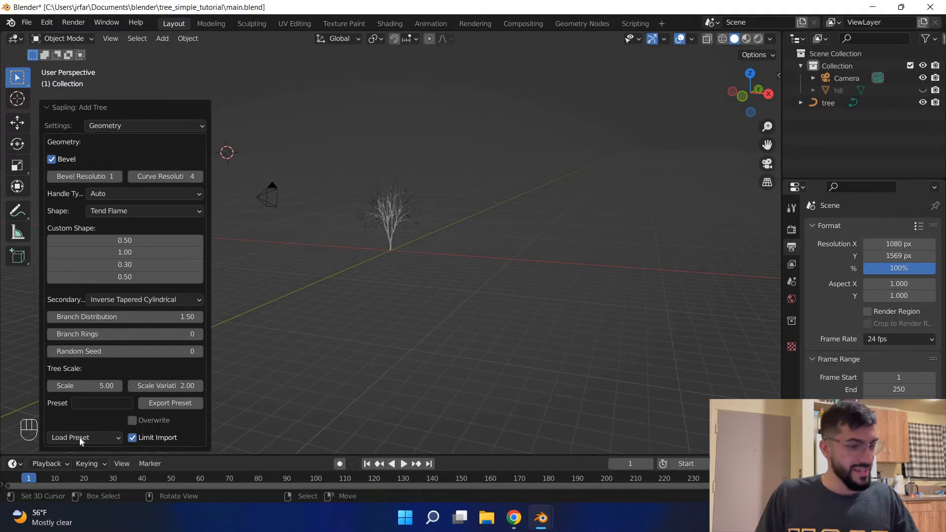
# Load the japanese_maple preset for the new Sapling tree.
pyautogui.click(79, 438)
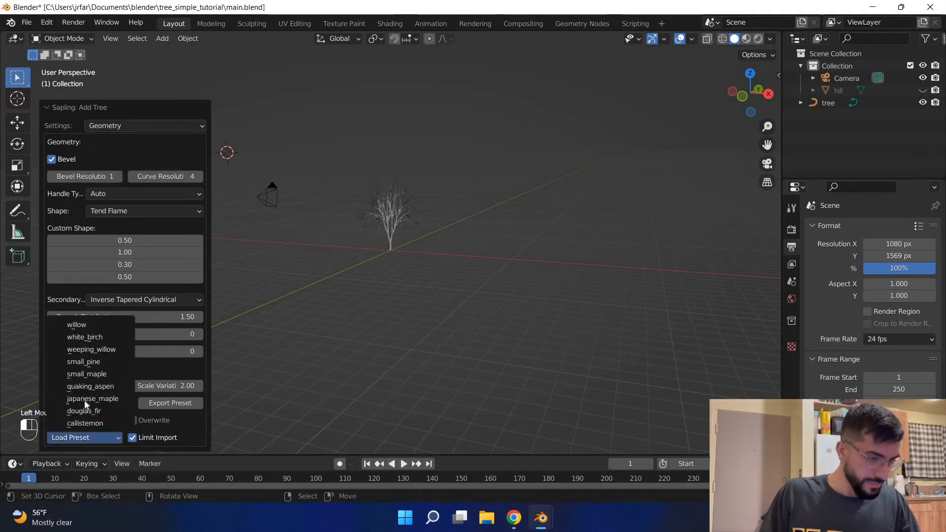
pyautogui.click(85, 407)
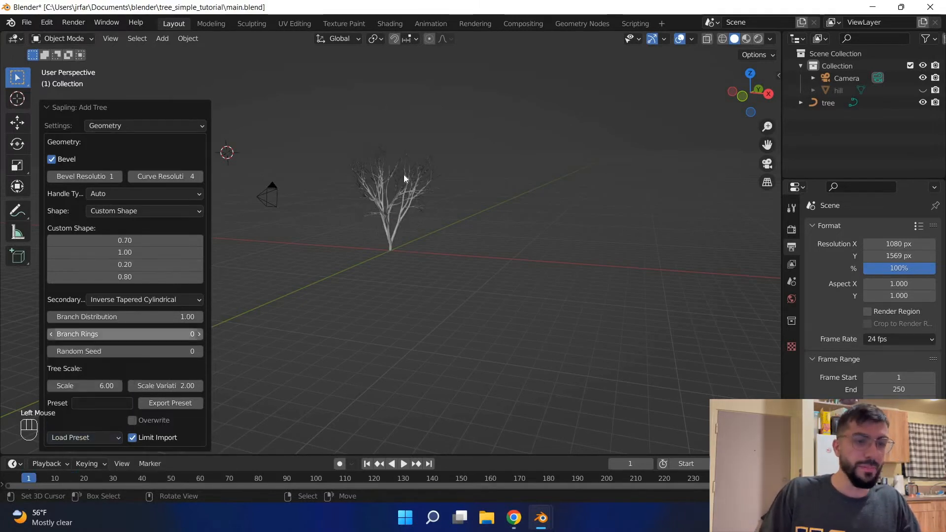
pyautogui.scroll(2, 347, 216)
pyautogui.scroll(1, 348, 214)
pyautogui.scroll(-2, 352, 207)
pyautogui.moveTo(358, 197)
pyautogui.mouseDown(button='middle')
pyautogui.moveTo(487, 204)
pyautogui.moveTo(379, 229)
pyautogui.moveTo(275, 215)
pyautogui.moveTo(452, 214)
pyautogui.moveTo(424, 189)
pyautogui.moveTo(350, 181)
pyautogui.mouseUp(button='middle')
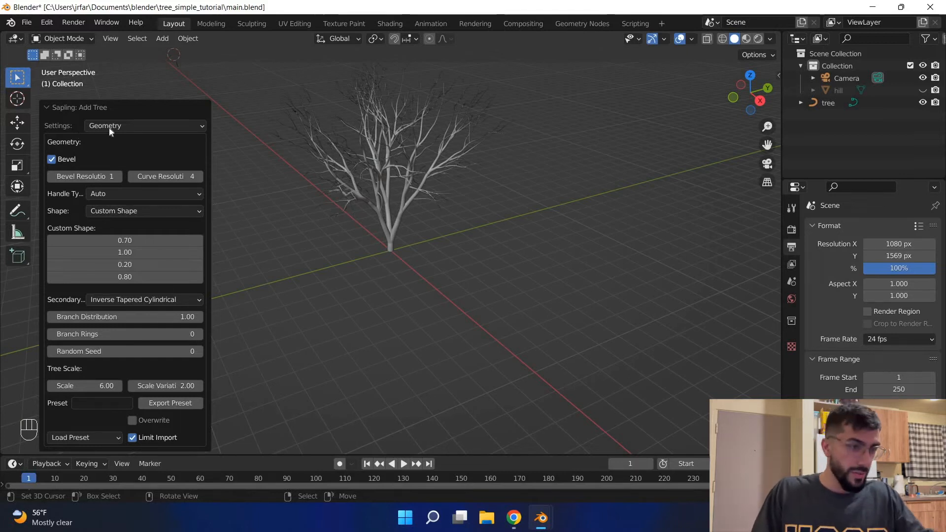
# Show leaves on the tree and set the leaf scale to 0.25.
pyautogui.click(111, 125)
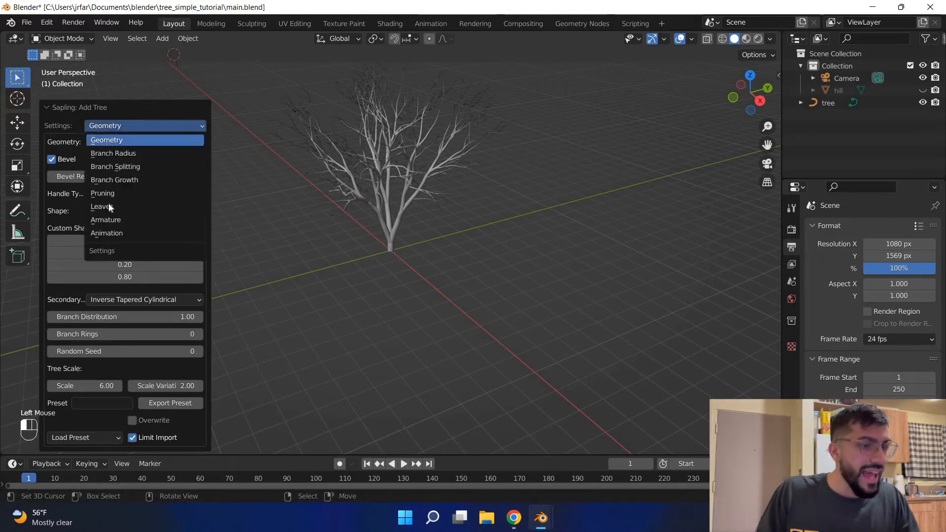
pyautogui.click(106, 206)
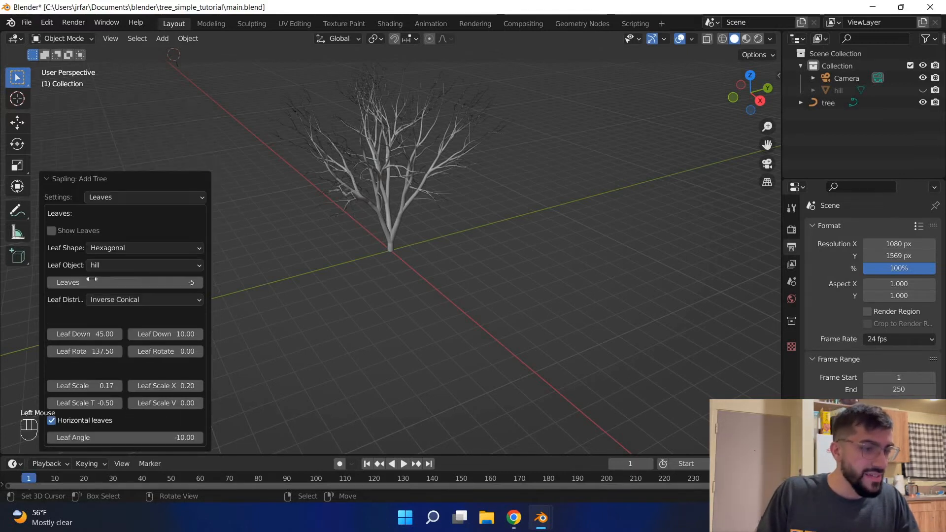
pyautogui.click(52, 230)
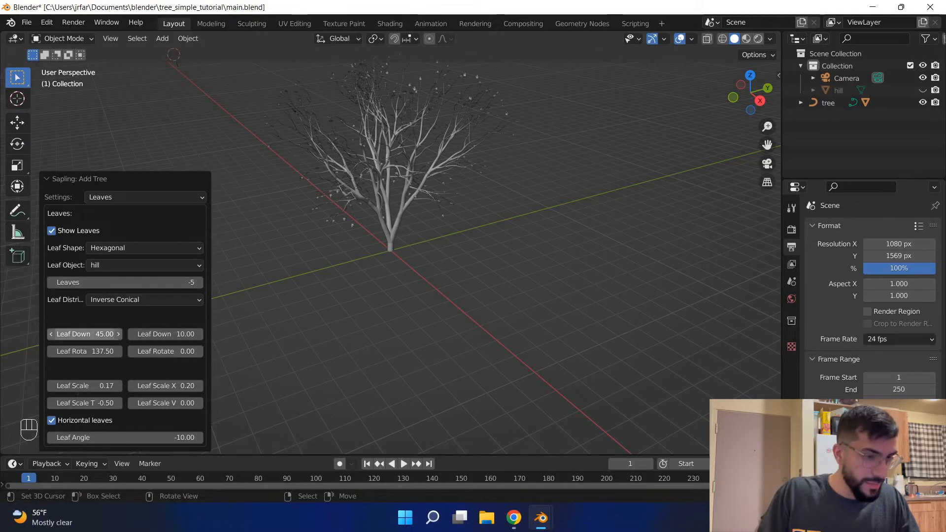
pyautogui.click(77, 386)
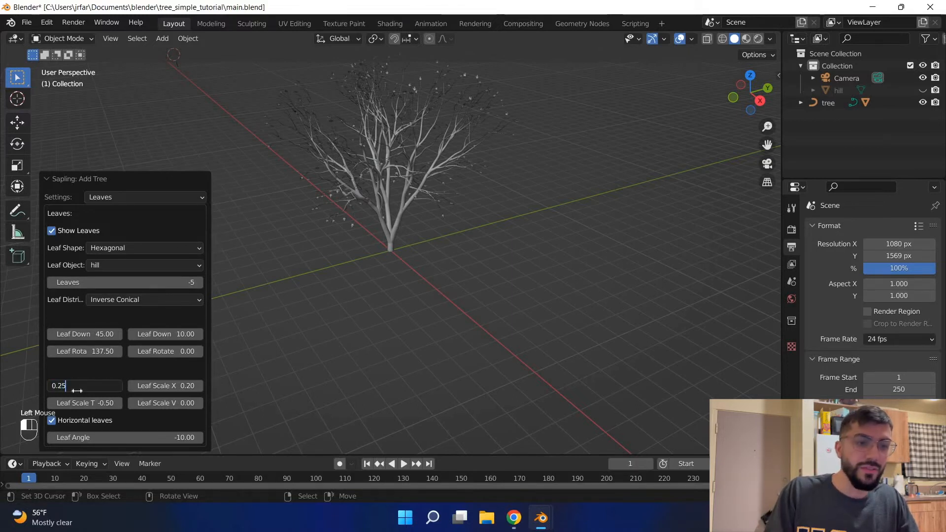
pyautogui.press('Return')
# Set the number of leaves to 50 and save the file.
pyautogui.moveTo(100, 282); pyautogui.dragTo(177, 282)
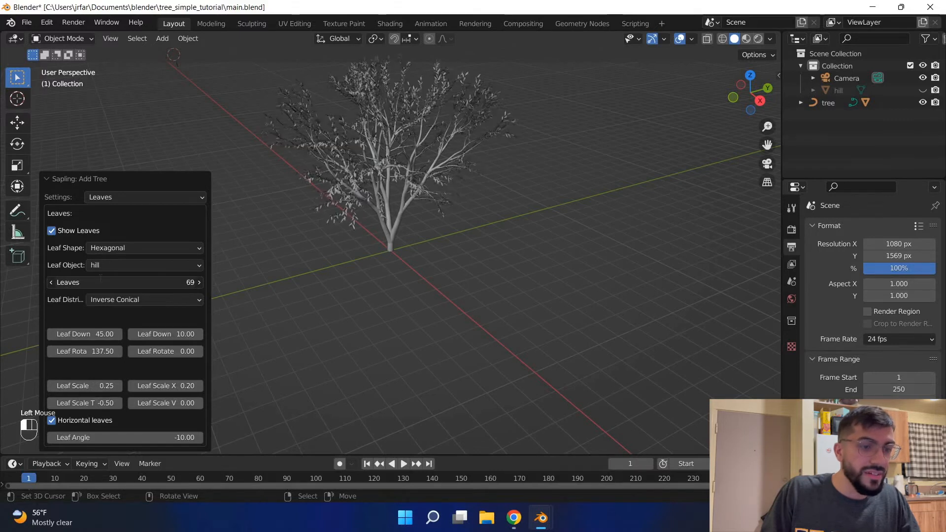
pyautogui.doubleClick(101, 282)
pyautogui.write('50')
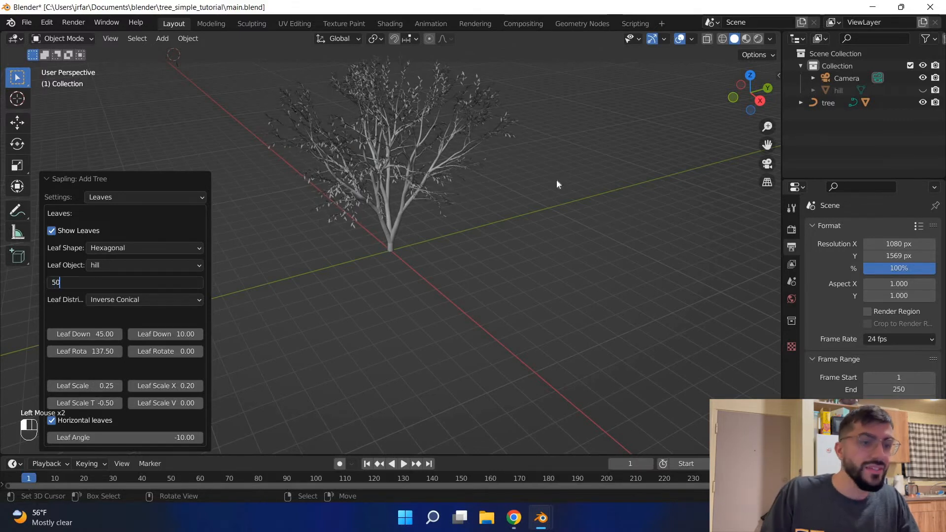
pyautogui.press('Return')
pyautogui.moveTo(636, 216); pyautogui.dragTo(540, 224, button='middle')
pyautogui.scroll(2, 493, 212)
pyautogui.scroll(-2, 420, 200)
pyautogui.moveTo(420, 199); pyautogui.dragTo(479, 210, button='middle')
pyautogui.scroll(-2, 479, 209)
pyautogui.hotkey('ctrl', 's')
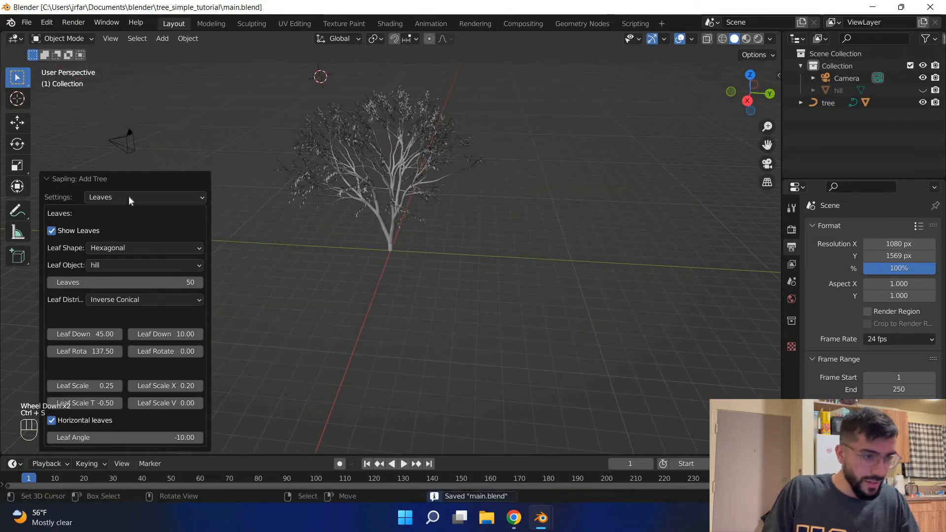
# Review the tree's Branch Splitting and Branch Radius settings.
pyautogui.click(129, 196)
pyautogui.click(118, 238)
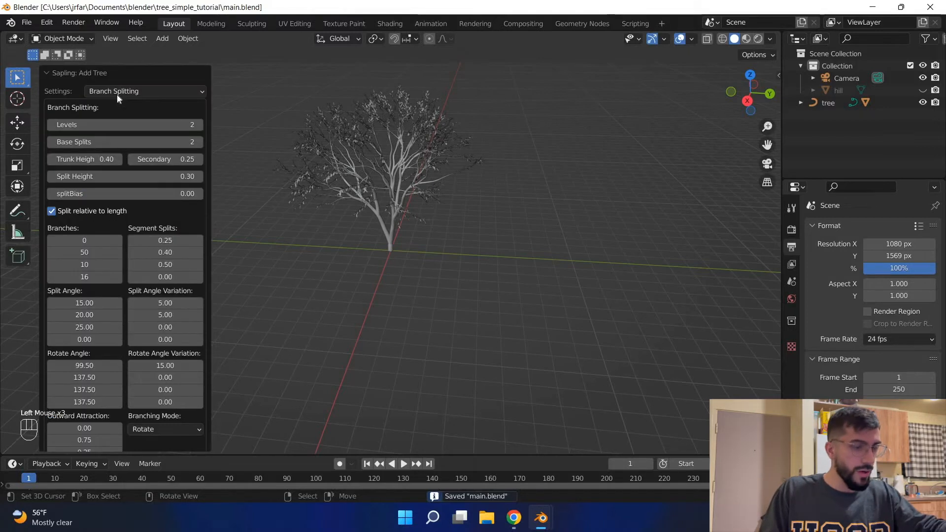
pyautogui.click(116, 92)
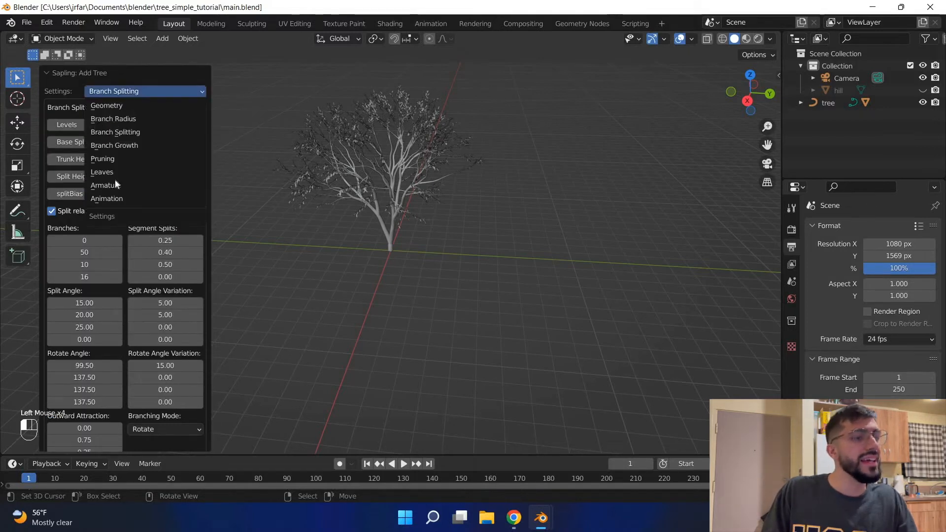
pyautogui.click(113, 119)
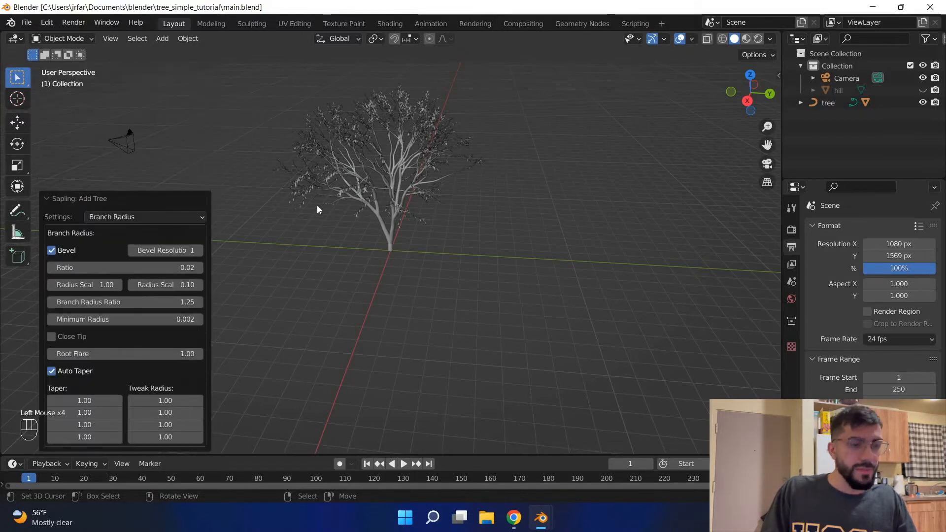
pyautogui.click(129, 217)
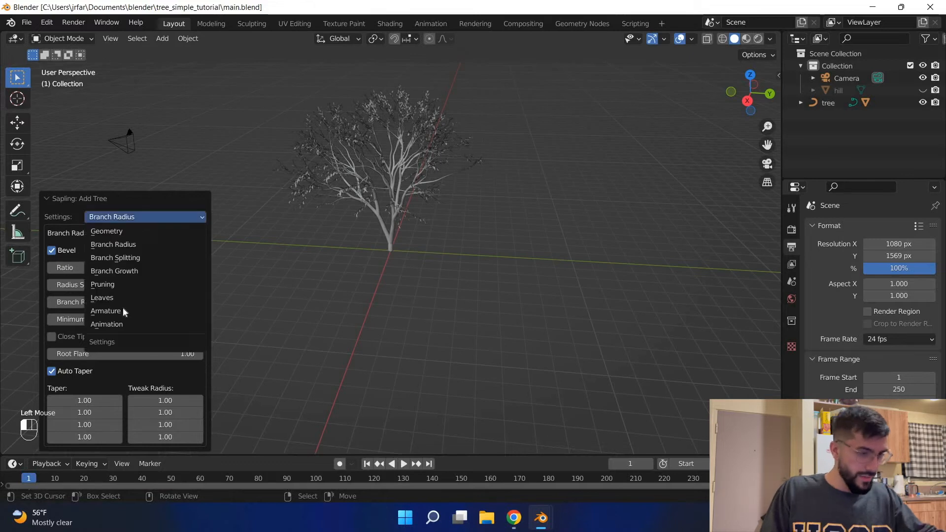
pyautogui.click(393, 224)
# Finish adjusting the generated tree, deselect it and save the file.
pyautogui.rightClick(427, 193)
pyautogui.moveTo(443, 248); pyautogui.dragTo(398, 264, button='middle')
pyautogui.hotkey('ctrl', 's')
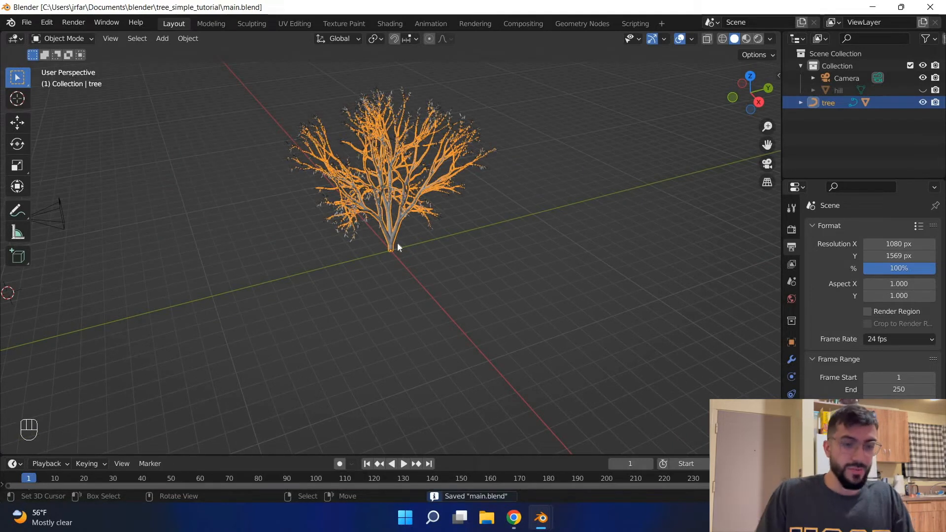
pyautogui.hotkey('ctrl', 's')
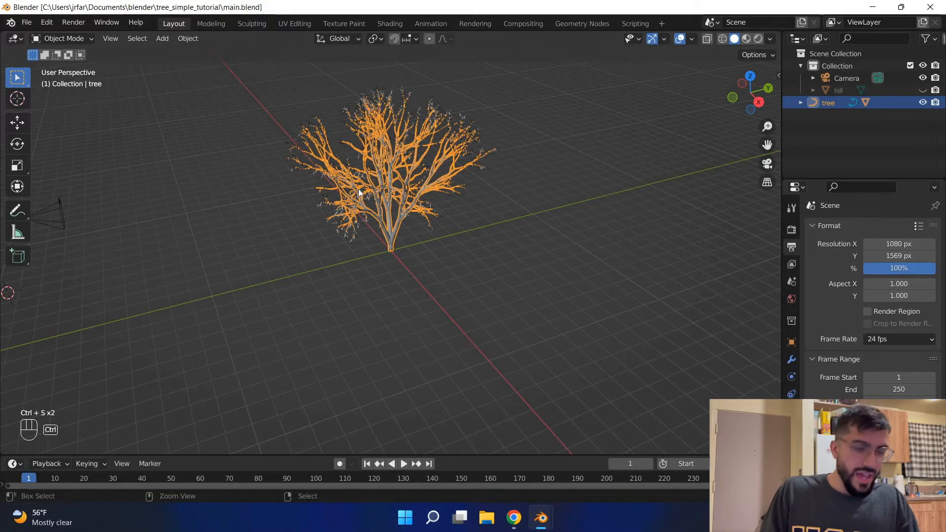
pyautogui.moveTo(357, 212); pyautogui.dragTo(422, 279, button='middle')
pyautogui.scroll(2, 382, 249)
pyautogui.scroll(-1, 414, 266)
pyautogui.rightClick(408, 256)
pyautogui.hotkey('ctrl', 's')
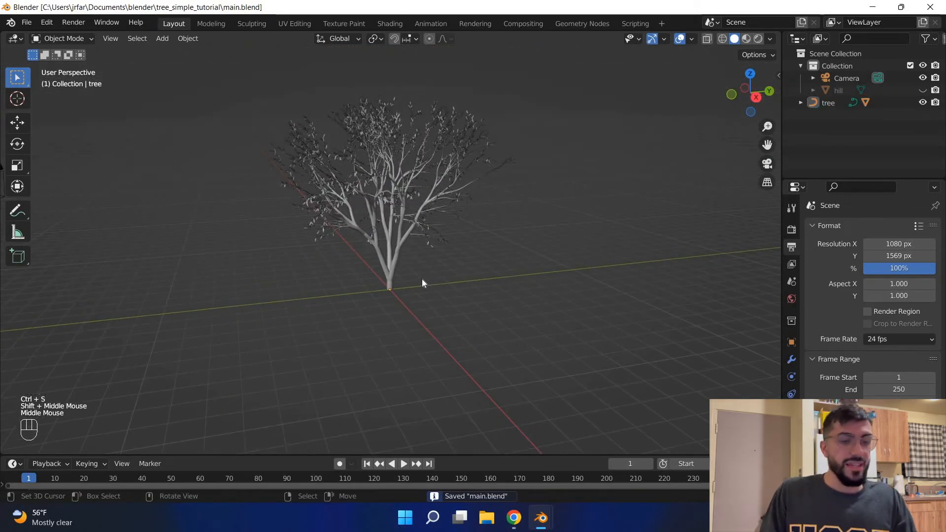
pyautogui.hotkey('ctrl', 's')
pyautogui.hotkey('ctrl', 's')
# Add a sun light and clear its location to the scene origin.
pyautogui.hotkey('shift', 'a')
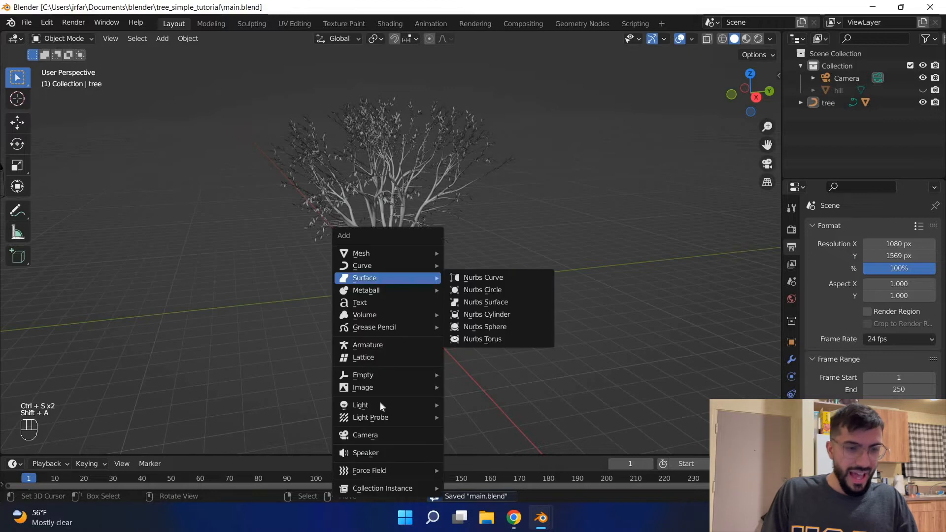
pyautogui.moveTo(376, 409)
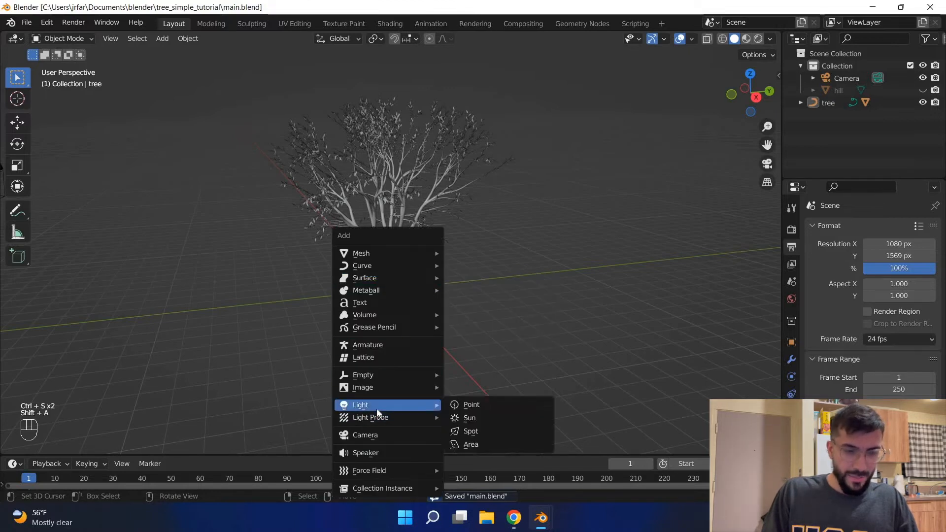
pyautogui.click(493, 418)
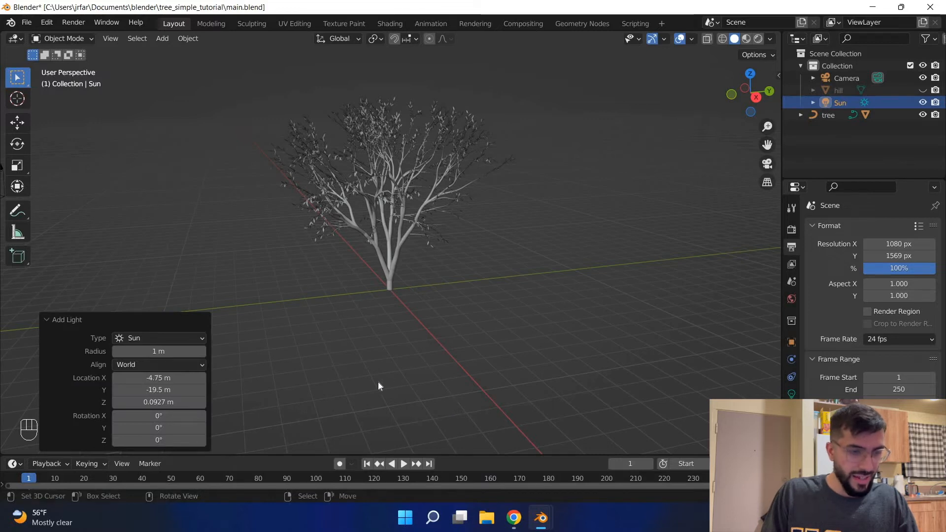
pyautogui.moveTo(363, 379); pyautogui.dragTo(410, 338, button='middle')
pyautogui.scroll(-1, 426, 336)
pyautogui.moveTo(409, 295); pyautogui.dragTo(241, 247, button='middle')
pyautogui.hotkey('alt', 'g')
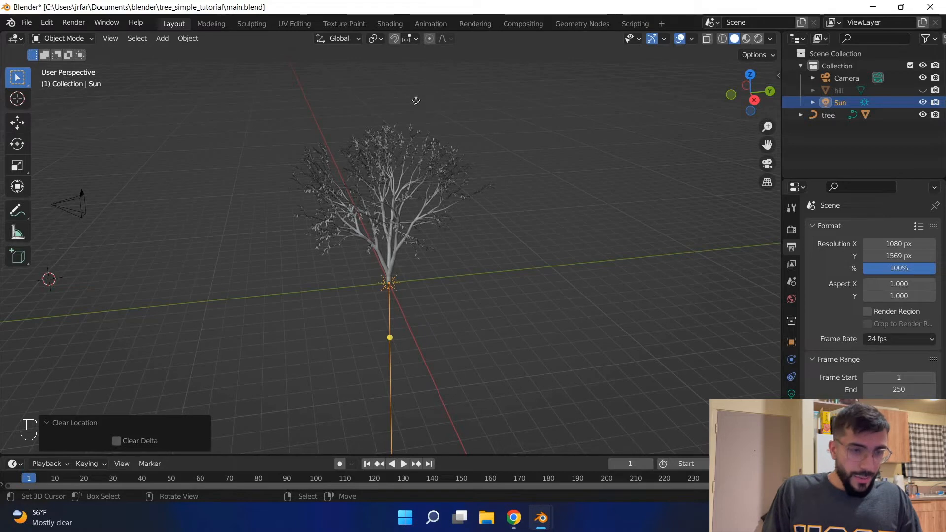
# Move the sun light about 11.4 m up above the tree, rotate it about -47.3° in the view, and save the file.
pyautogui.press('g')
pyautogui.click(644, 178)
pyautogui.press('r')
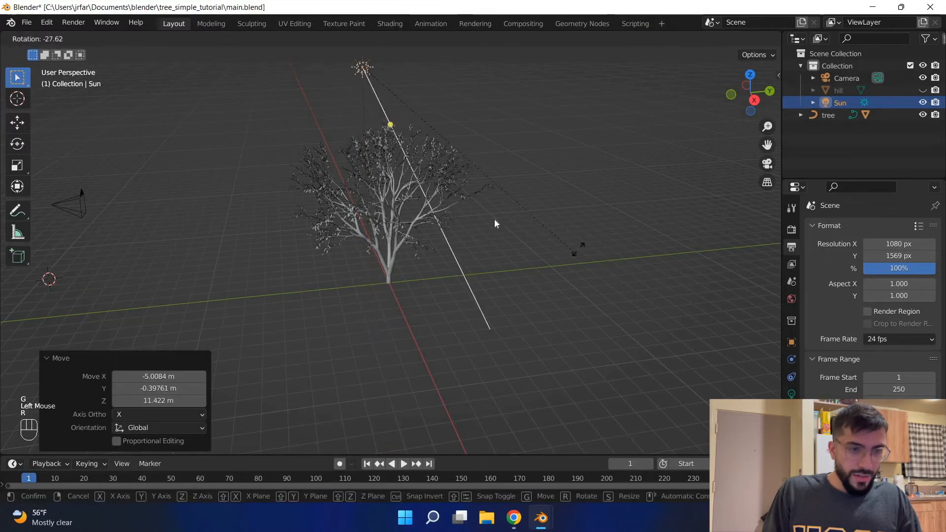
pyautogui.click(599, 179)
pyautogui.moveTo(598, 179); pyautogui.dragTo(602, 174, button='middle')
pyautogui.hotkey('ctrl', 's')
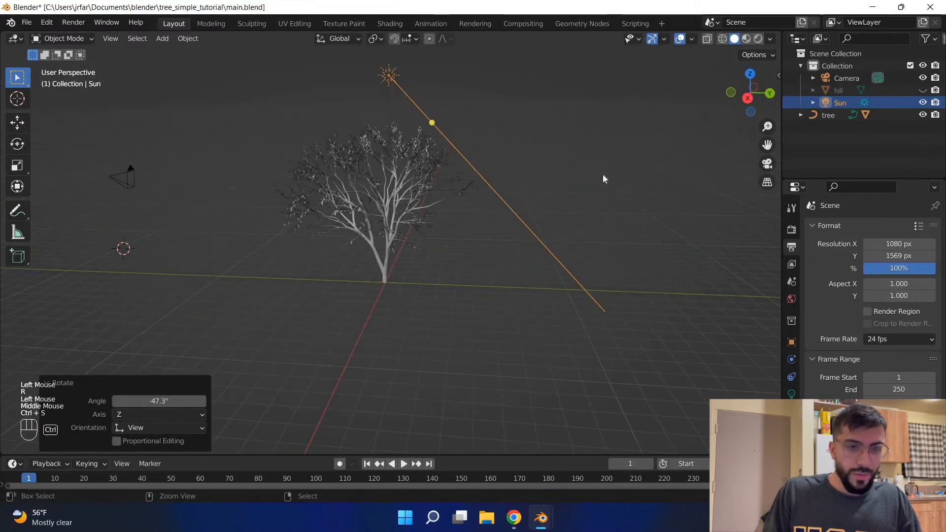
# Display the scene in Rendered shading, check the tree's lighting and save the file.
pyautogui.press('z')
pyautogui.press('z')
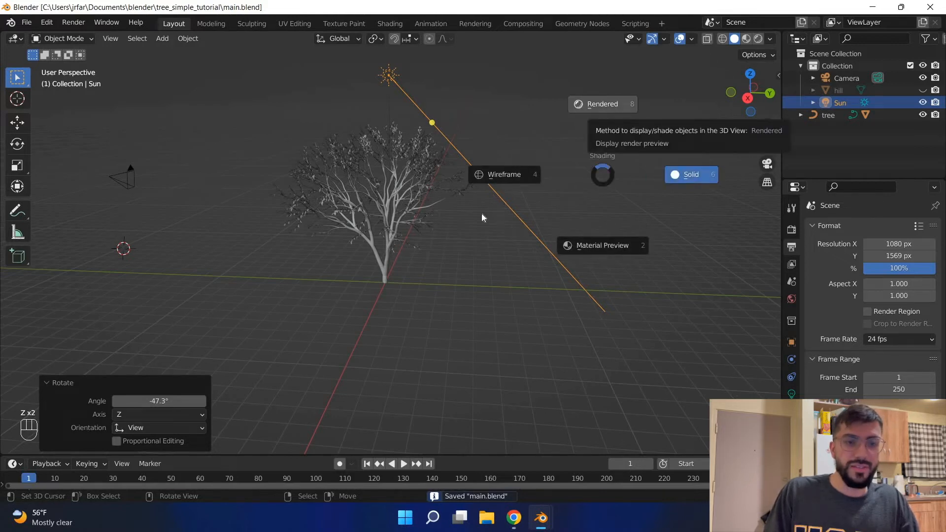
pyautogui.press('8')
pyautogui.moveTo(293, 211)
pyautogui.mouseDown(button='middle')
pyautogui.moveTo(394, 225)
pyautogui.moveTo(400, 263)
pyautogui.moveTo(376, 231)
pyautogui.mouseUp(button='middle')
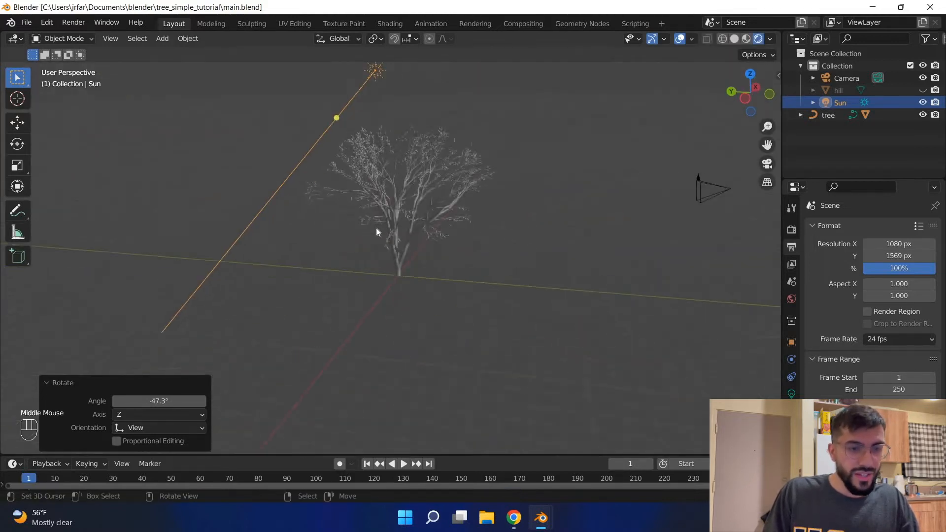
pyautogui.scroll(3, 493, 226)
pyautogui.scroll(-2, 563, 289)
pyautogui.moveTo(493, 225); pyautogui.dragTo(666, 306, button='middle')
pyautogui.scroll(1, 689, 320)
pyautogui.scroll(1, 795, 345)
pyautogui.scroll(-1, 795, 315)
pyautogui.hotkey('ctrl', 's')
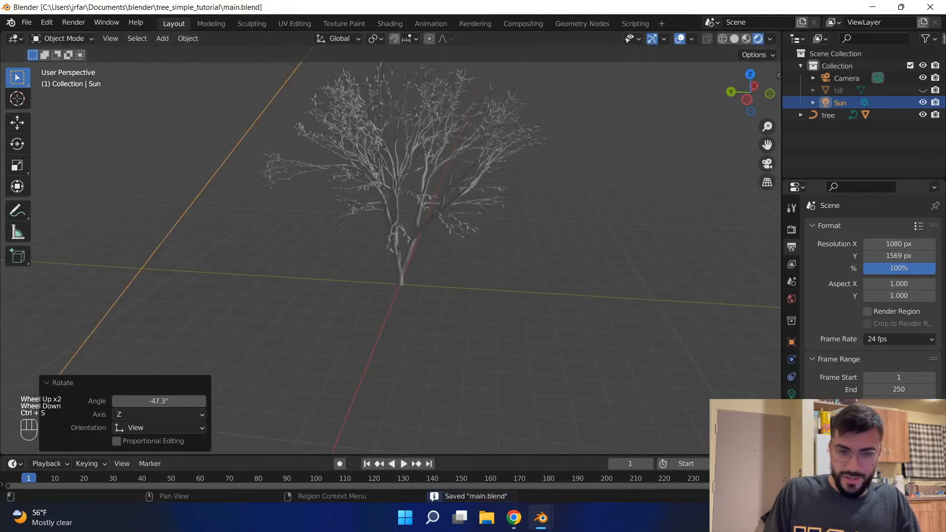
# Set the sun light's strength to 3.
pyautogui.doubleClick(791, 394)
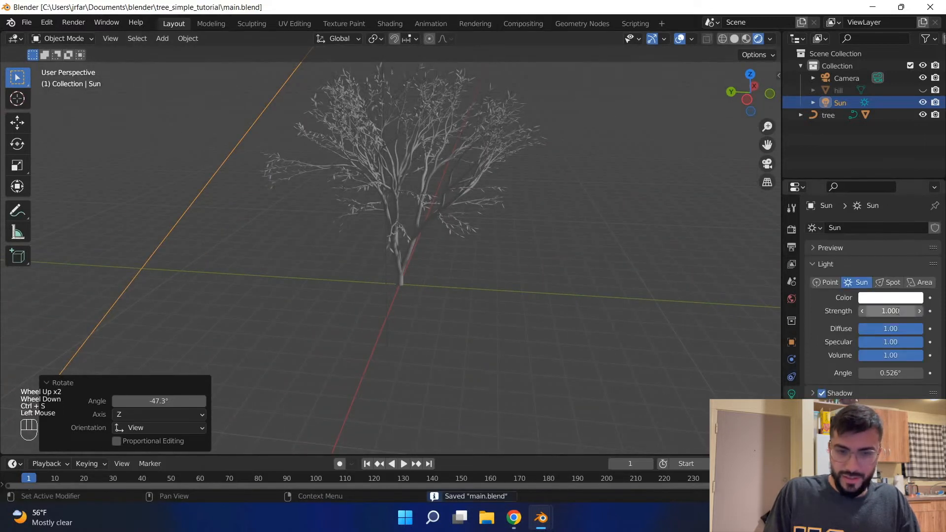
pyautogui.doubleClick(800, 388)
pyautogui.click(886, 307)
pyautogui.moveTo(886, 311); pyautogui.dragTo(916, 311)
pyautogui.moveTo(482, 266); pyautogui.dragTo(407, 299, button='middle')
pyautogui.scroll(2, 463, 299)
pyautogui.moveTo(518, 300); pyautogui.dragTo(526, 321, button='middle')
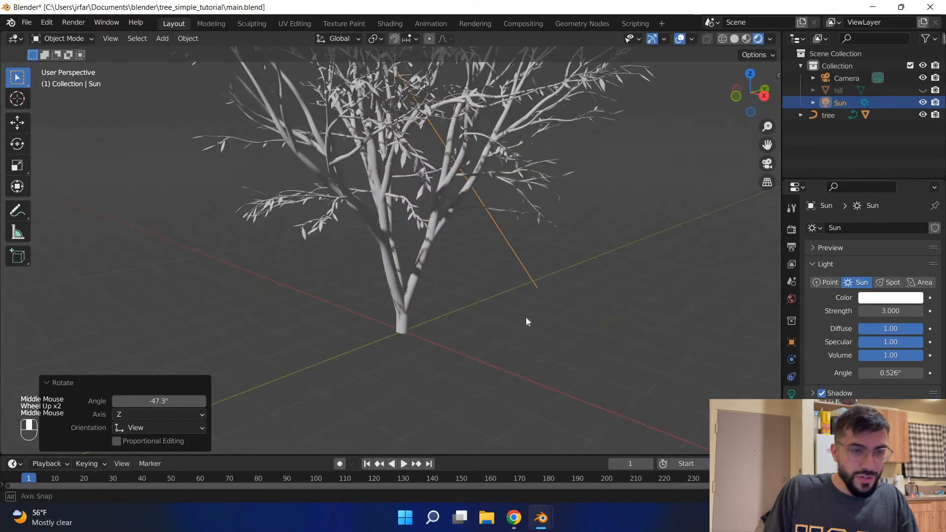
pyautogui.scroll(-2, 525, 317)
pyautogui.moveTo(313, 113); pyautogui.dragTo(481, 240, button='middle')
pyautogui.scroll(-1, 568, 242)
pyautogui.scroll(1, 569, 242)
pyautogui.scroll(1, 569, 241)
pyautogui.scroll(-1, 568, 242)
pyautogui.press('r')
pyautogui.press('z')
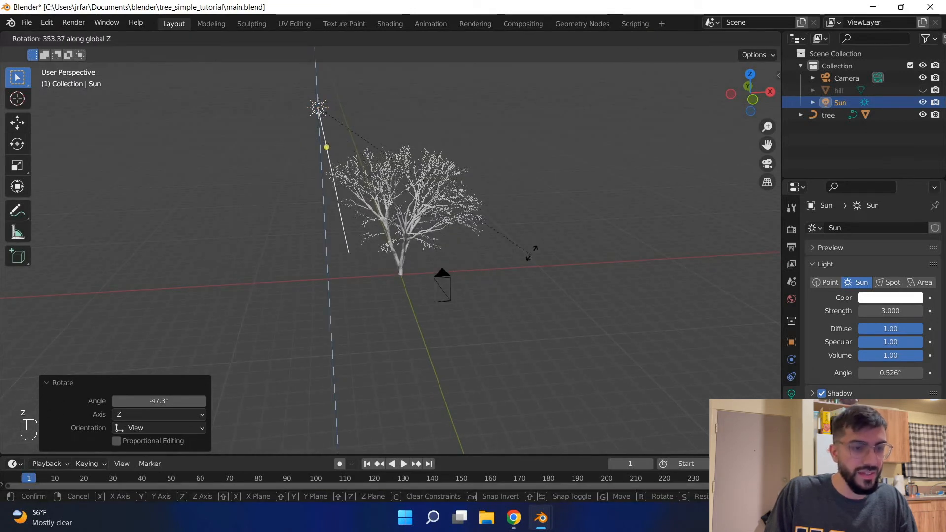
pyautogui.press('Escape')
# Check the tree under the brighter sunlight and save the file.
pyautogui.scroll(1, 392, 267)
pyautogui.scroll(2, 392, 267)
pyautogui.moveTo(392, 267); pyautogui.dragTo(649, 296, button='middle')
pyautogui.hotkey('ctrl', 's')
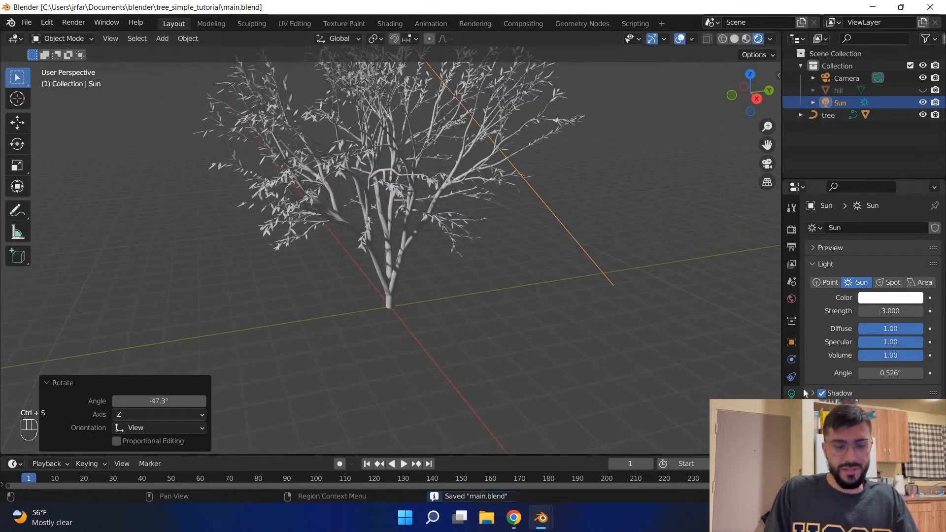
# Select the leaves and the tree's branches in turn, leave the branches selected, and save the file.
pyautogui.rightClick(469, 234)
pyautogui.scroll(-2, 492, 79)
pyautogui.scroll(1, 492, 79)
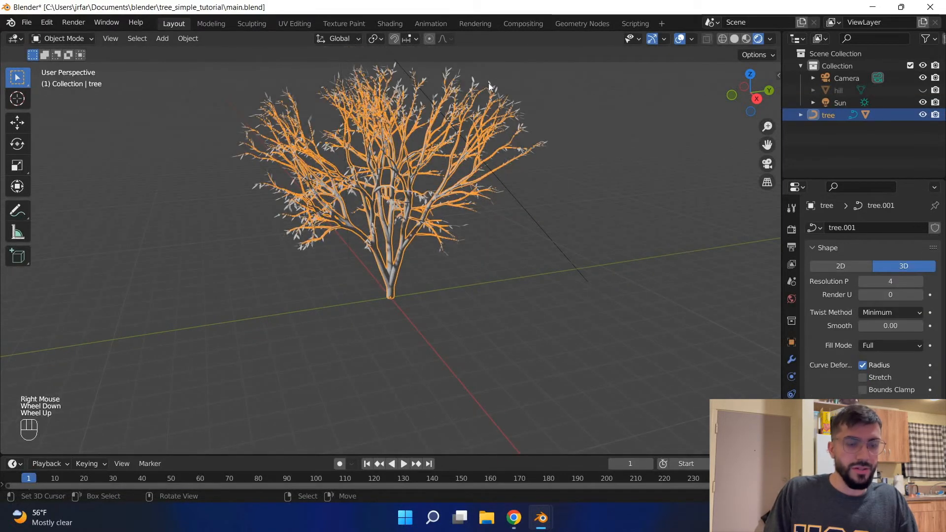
pyautogui.rightClick(489, 82)
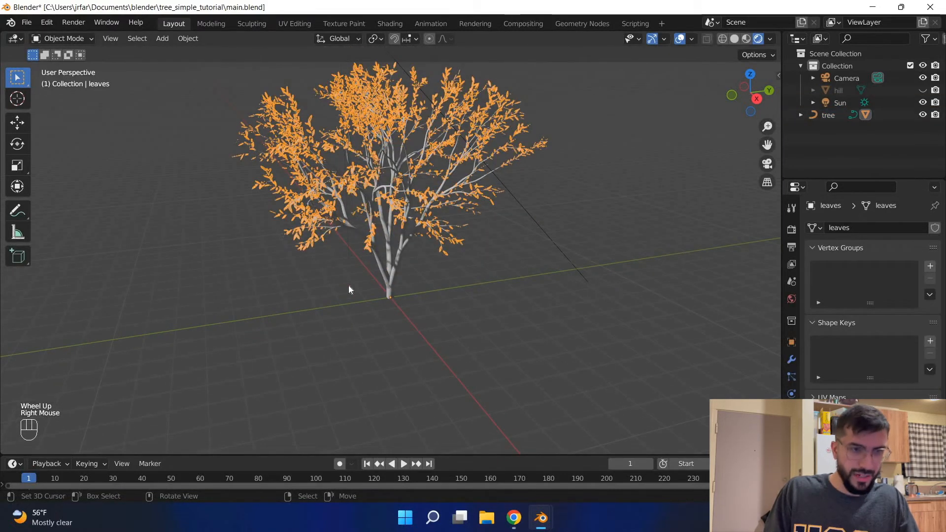
pyautogui.rightClick(400, 279)
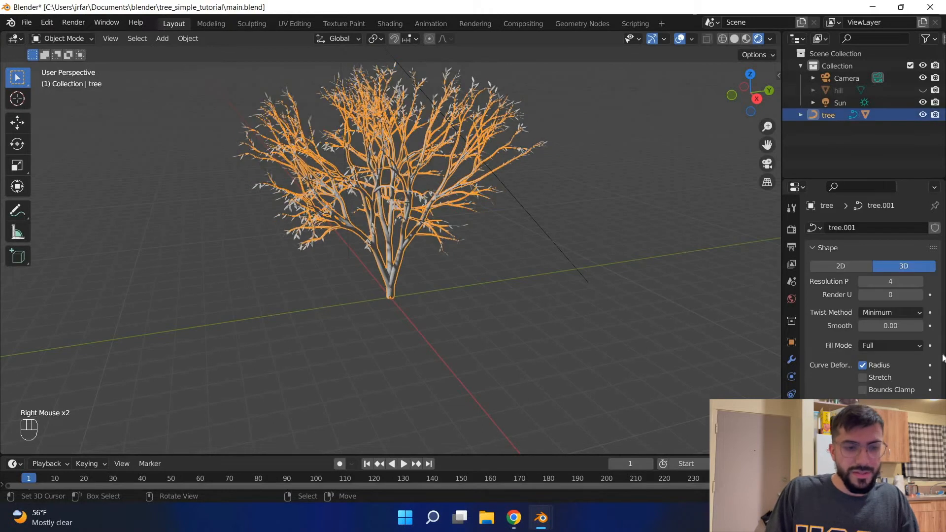
pyautogui.hotkey('ctrl', 's')
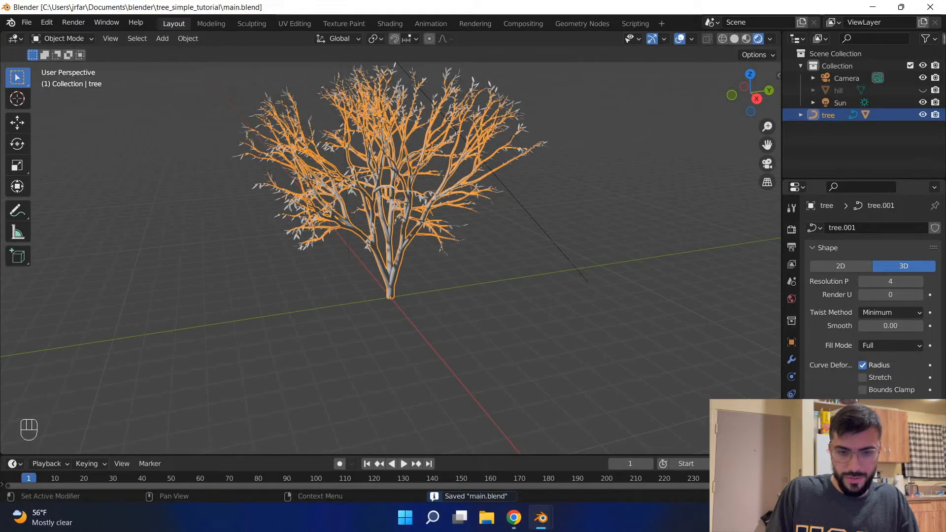
# Add a new material to the tree's branches and set its base color to light teal, hue 0.463 and saturation 0.361.
pyautogui.click(791, 429)
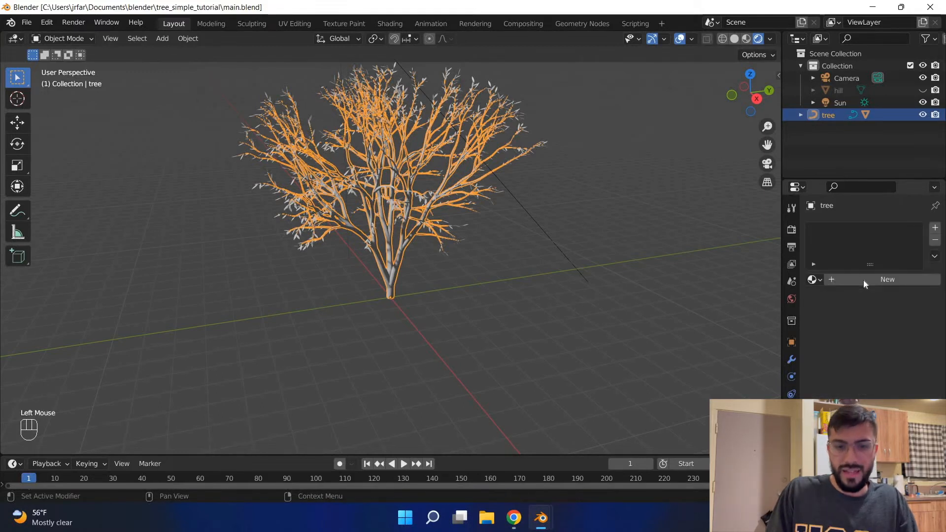
pyautogui.click(863, 280)
pyautogui.scroll(-1, 857, 339)
pyautogui.scroll(-1, 853, 314)
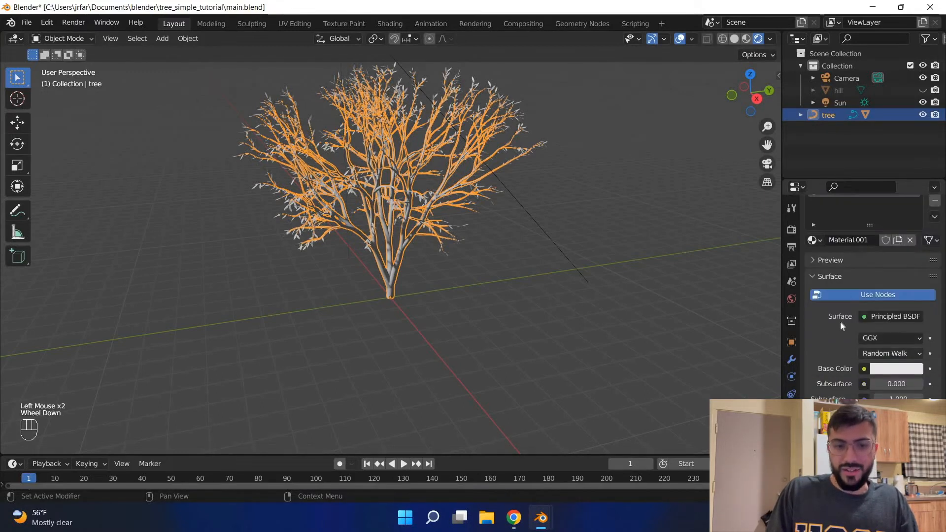
pyautogui.click(882, 369)
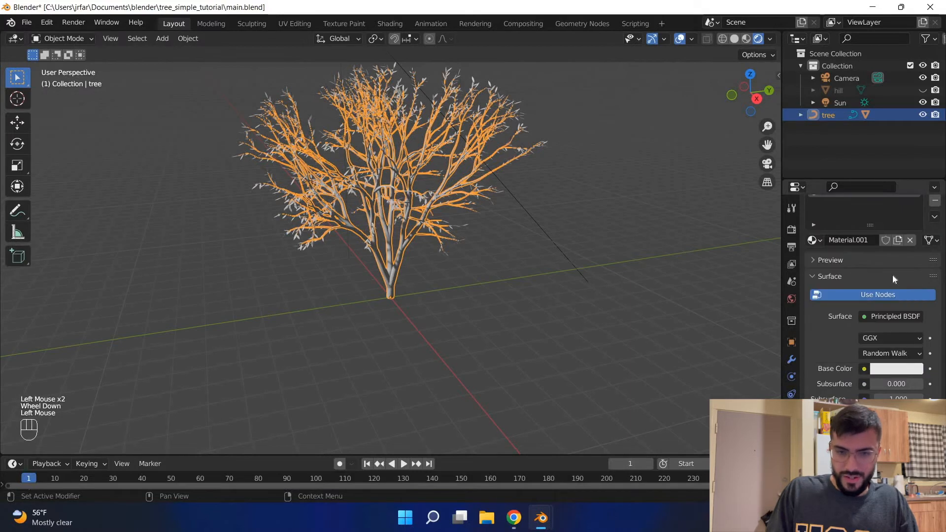
pyautogui.scroll(-2, 891, 275)
pyautogui.click(891, 274)
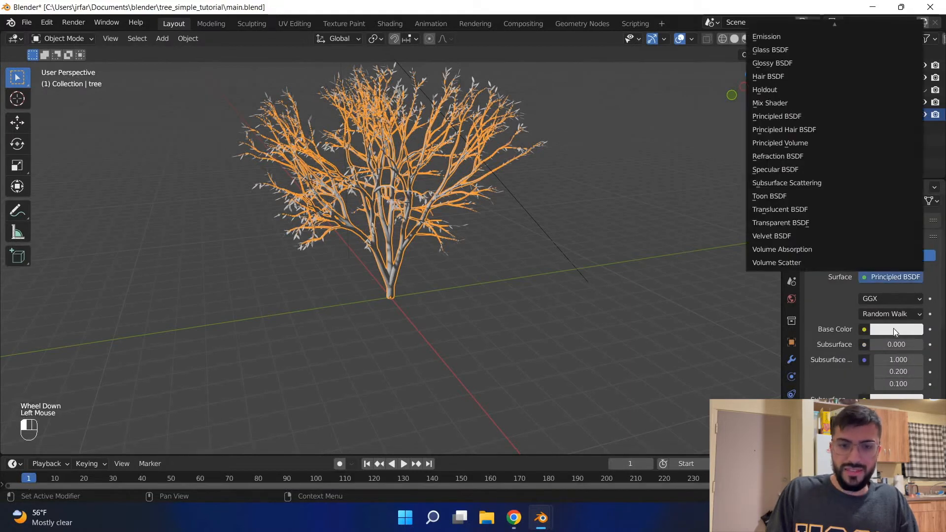
pyautogui.click(893, 328)
pyautogui.moveTo(859, 197)
pyautogui.mouseDown()
pyautogui.moveTo(871, 200)
pyautogui.moveTo(860, 197)
pyautogui.moveTo(863, 207)
pyautogui.moveTo(858, 189)
pyautogui.mouseUp()
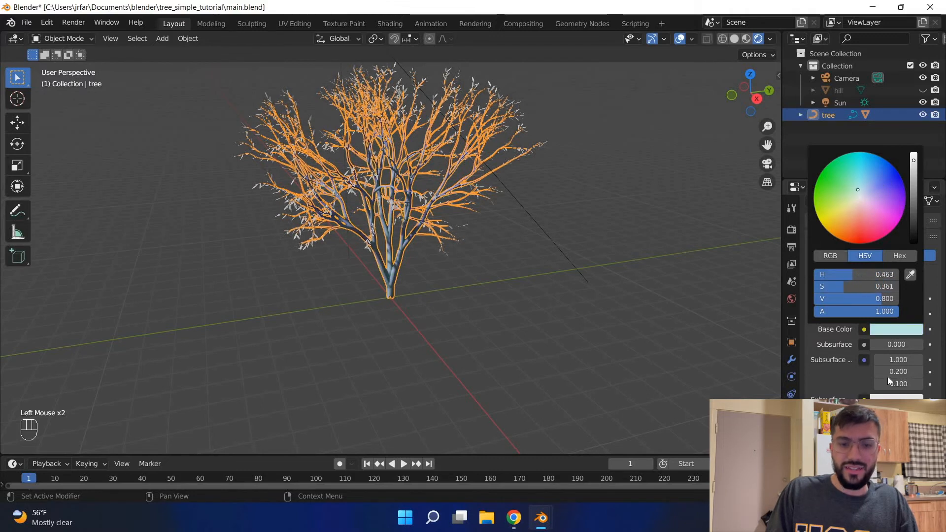
pyautogui.scroll(-3, 887, 380)
pyautogui.moveTo(881, 367); pyautogui.dragTo(861, 390)
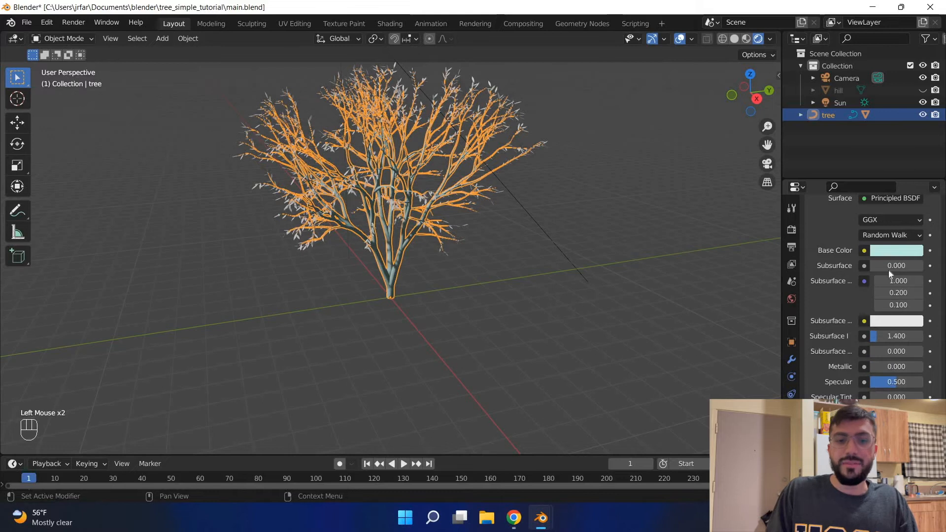
# Try the Glass BSDF as the material's surface shader and examine its look on the branches.
pyautogui.scroll(2, 889, 273)
pyautogui.click(884, 256)
pyautogui.click(776, 352)
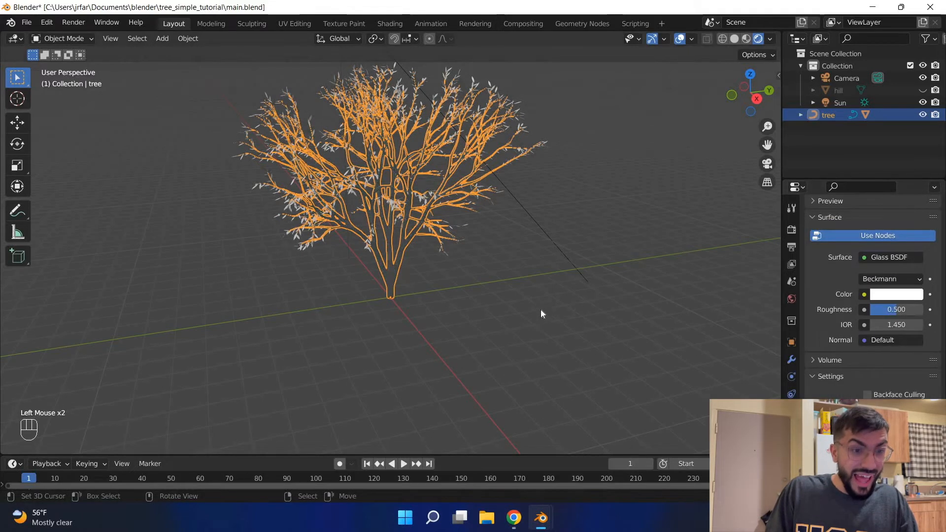
pyautogui.scroll(4, 540, 310)
pyautogui.moveTo(560, 302); pyautogui.dragTo(468, 316, button='middle')
pyautogui.scroll(3, 530, 345)
pyautogui.scroll(-2, 530, 345)
pyautogui.scroll(-1, 530, 345)
pyautogui.scroll(-2, 492, 325)
# Unlink the glass material from the tree and save the file.
pyautogui.click(889, 257)
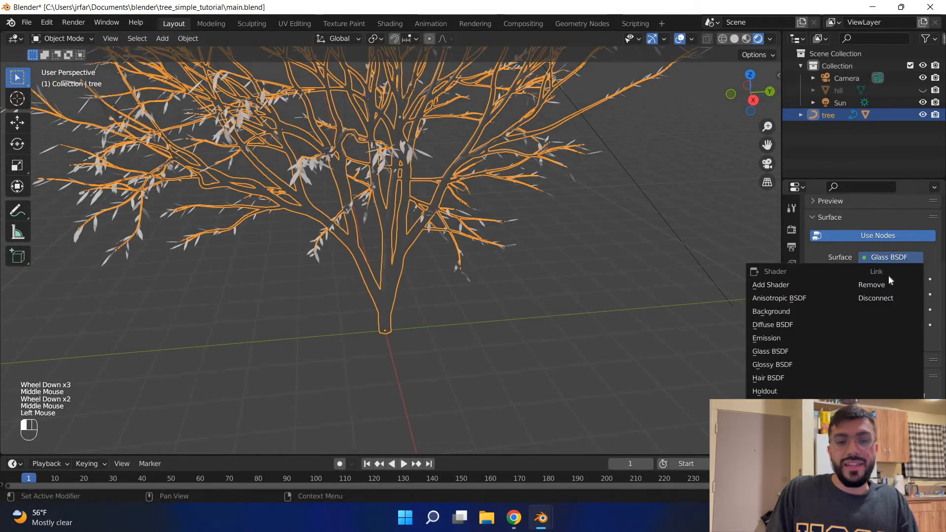
pyautogui.scroll(3, 911, 283)
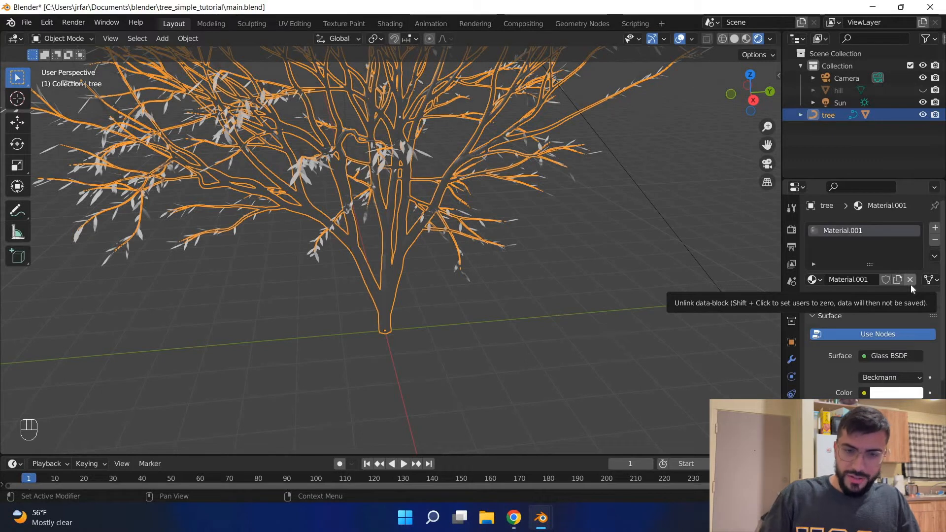
pyautogui.click(910, 281)
pyautogui.hotkey('ctrl', 's')
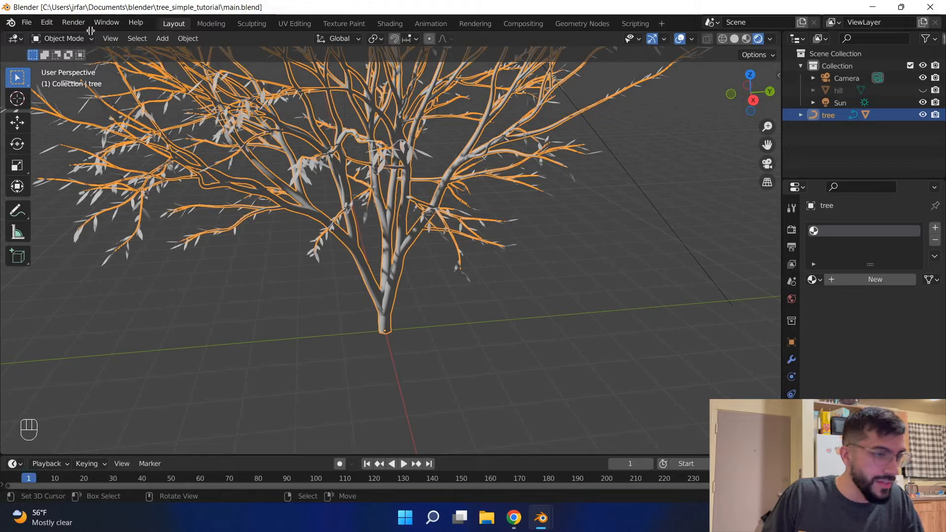
# Split the 3D viewport into two side-by-side areas.
pyautogui.moveTo(3, 33); pyautogui.dragTo(405, 148)
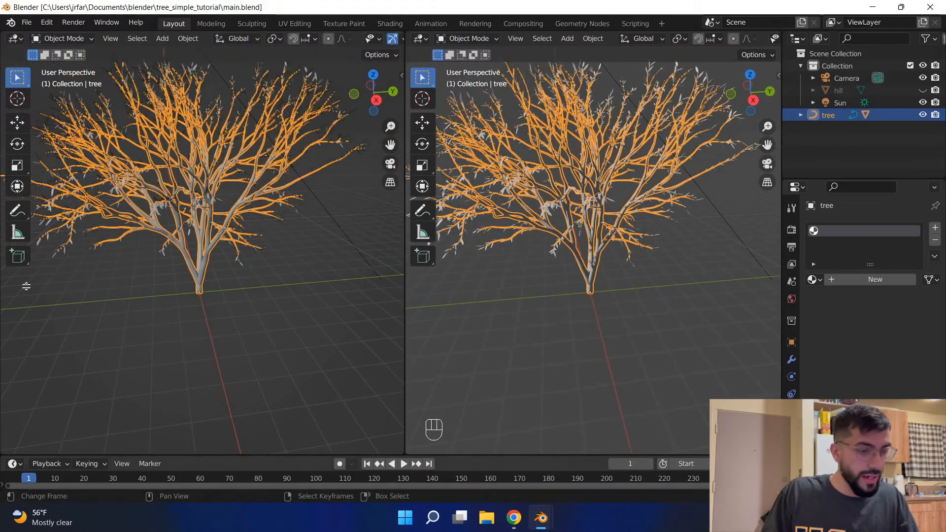
# Split the new viewport horizontally and join the two resulting areas back into one.
pyautogui.moveTo(30, 281); pyautogui.dragTo(179, 281)
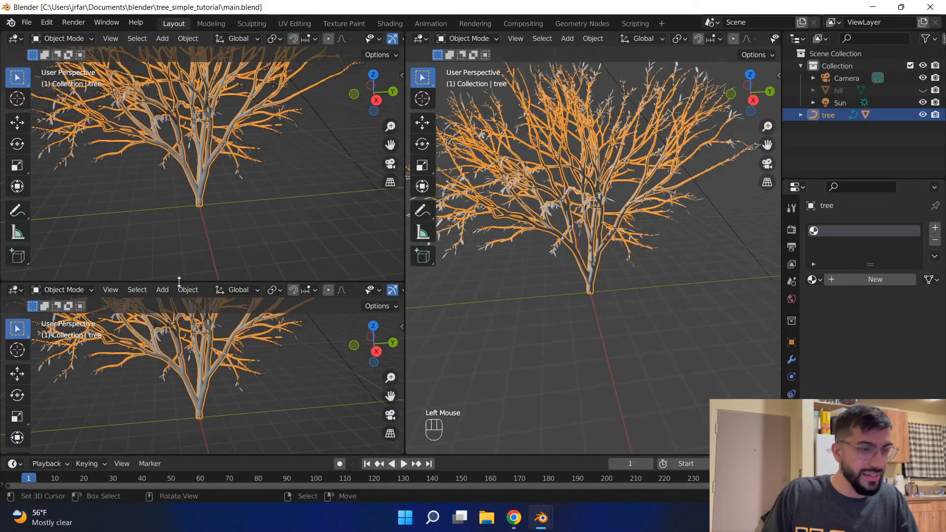
pyautogui.rightClick(179, 282)
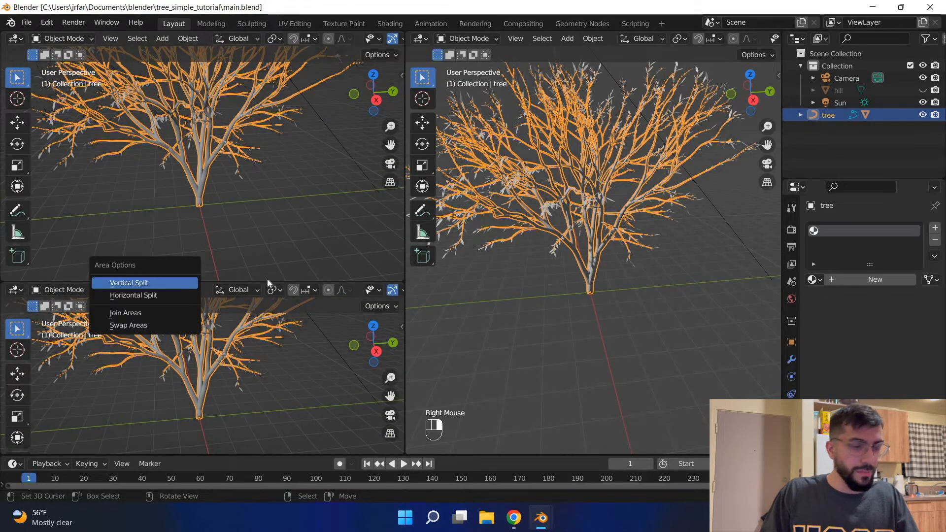
pyautogui.rightClick(240, 282)
pyautogui.rightClick(241, 281)
pyautogui.click(219, 312)
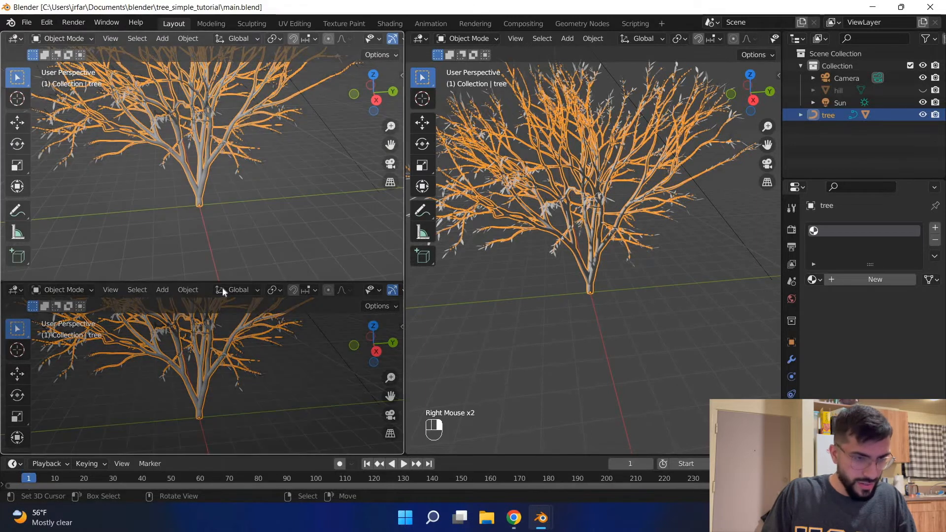
pyautogui.click(224, 286)
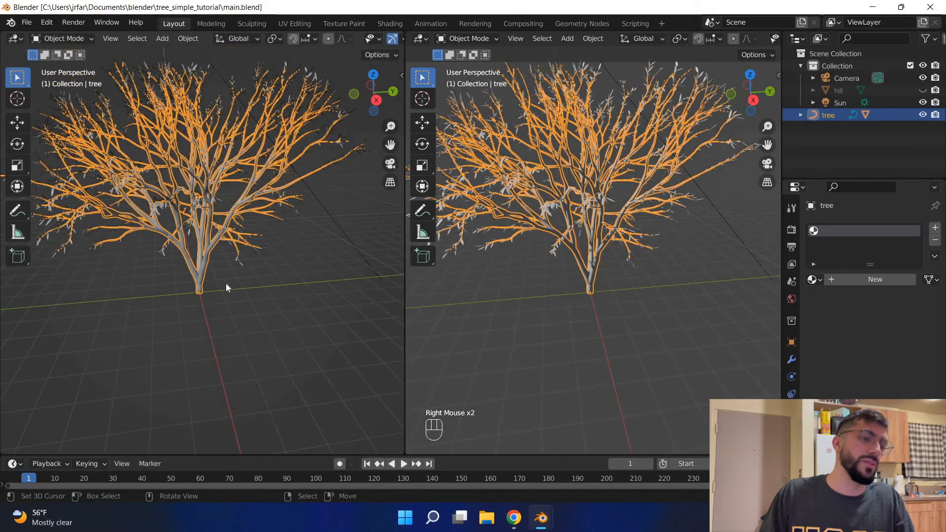
# Turn the new viewport area into a Shader Editor with its sidebar hidden, and save the file.
pyautogui.scroll(-1, 226, 283)
pyautogui.scroll(1, 226, 282)
pyautogui.hotkey('ctrl', 's')
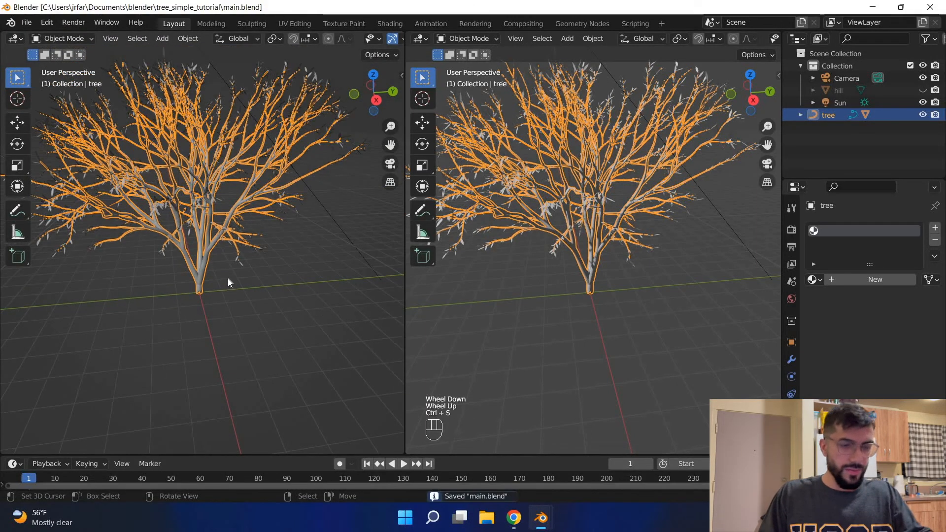
pyautogui.hotkey('ctrl', 's')
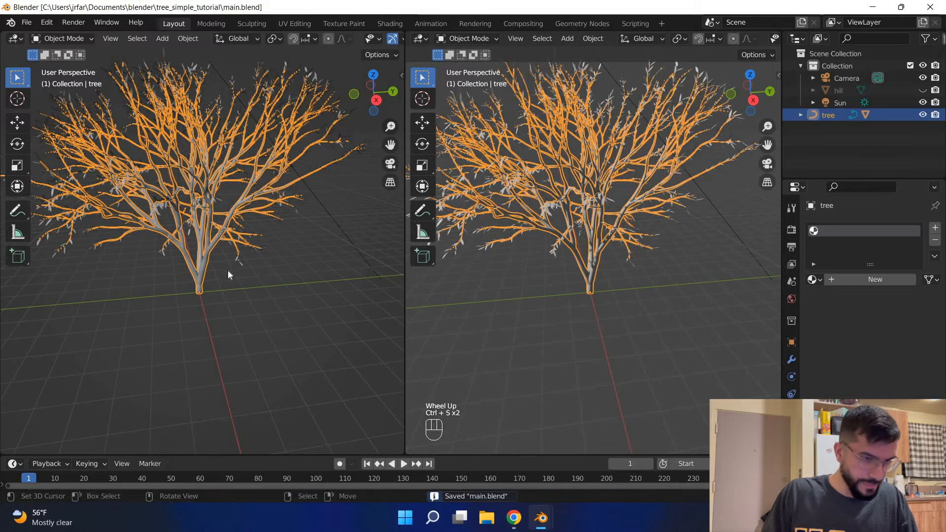
pyautogui.moveTo(265, 294); pyautogui.dragTo(494, 282, button='middle')
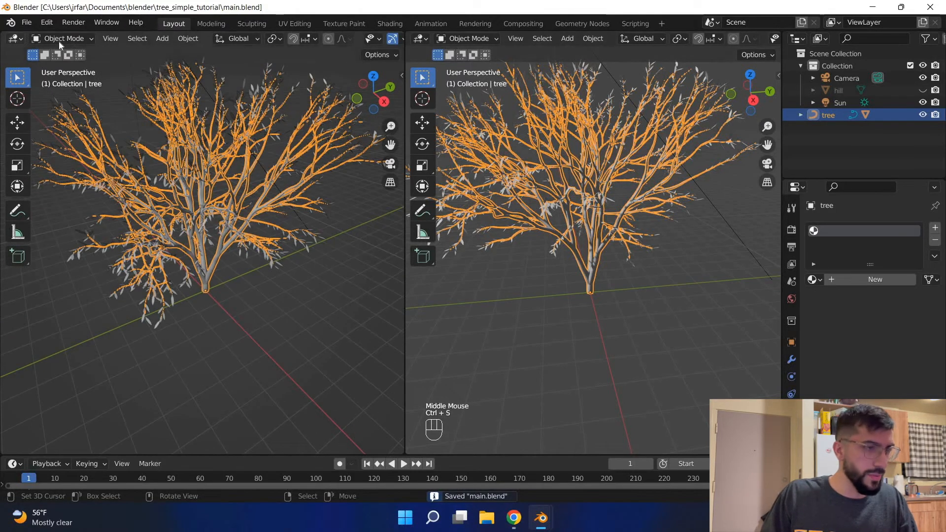
pyautogui.click(15, 39)
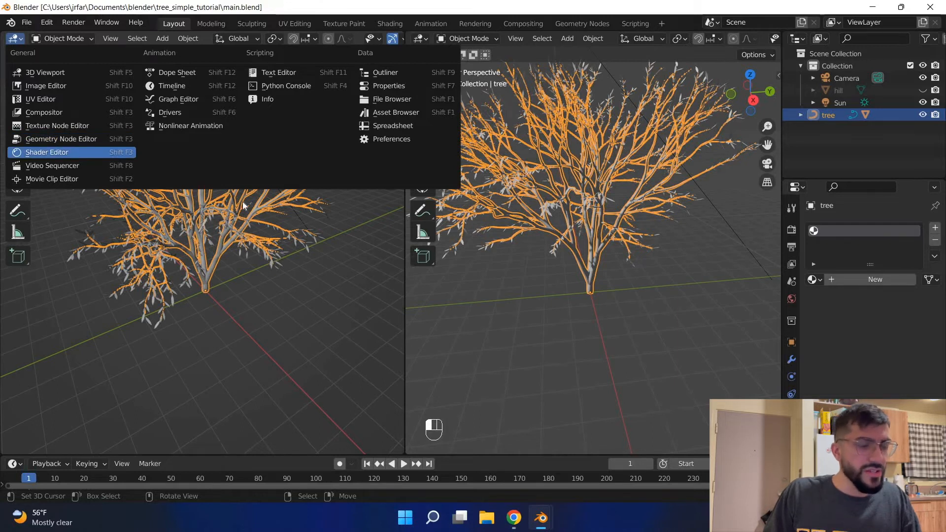
pyautogui.click(59, 152)
pyautogui.press('n')
pyautogui.scroll(-2, 633, 203)
pyautogui.scroll(2, 668, 314)
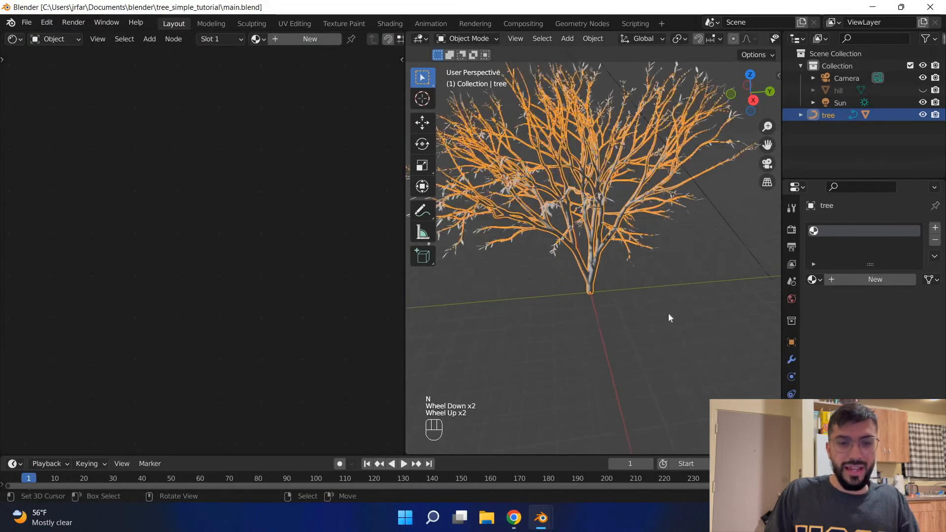
pyautogui.scroll(-2, 668, 313)
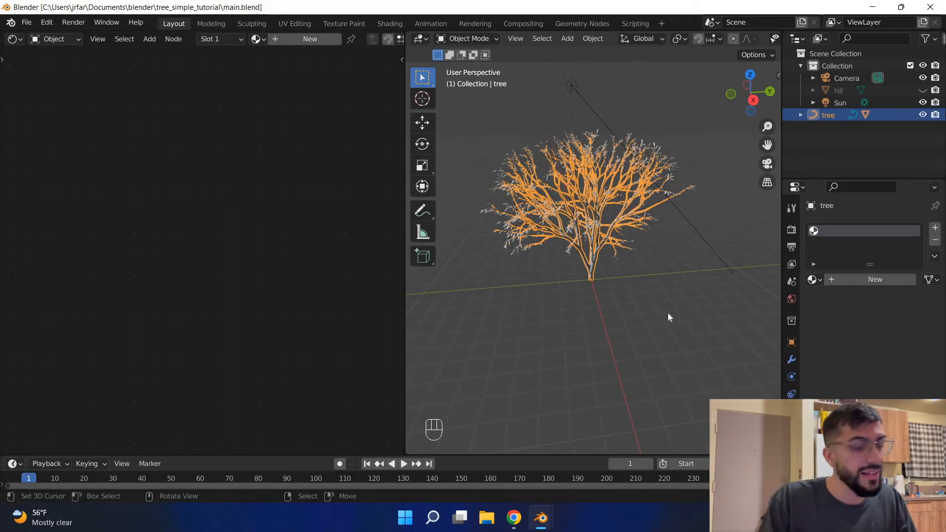
pyautogui.hotkey('ctrl', 's')
# Create a new material for the tree's branches, name it "tree", and save the file.
pyautogui.click(312, 43)
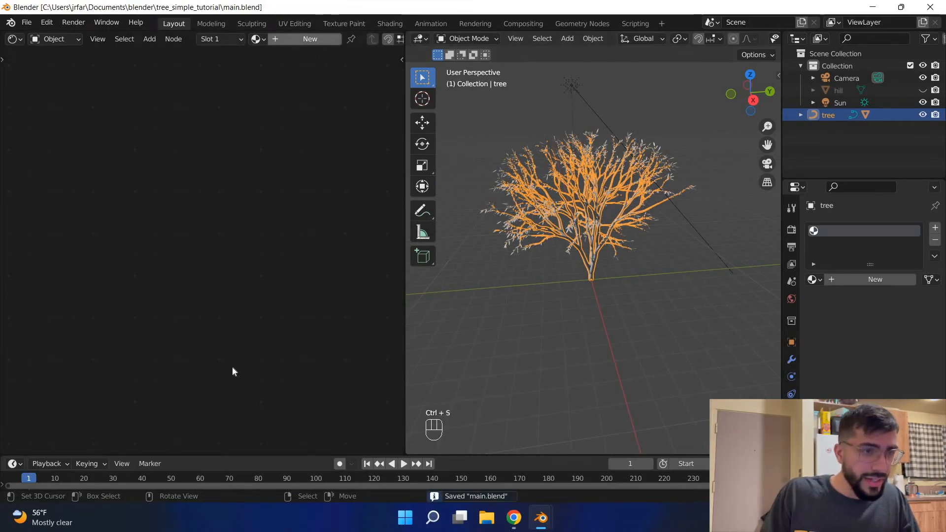
pyautogui.scroll(3, 315, 108)
pyautogui.moveTo(234, 151); pyautogui.dragTo(183, 43, button='middle')
pyautogui.doubleClick(274, 39)
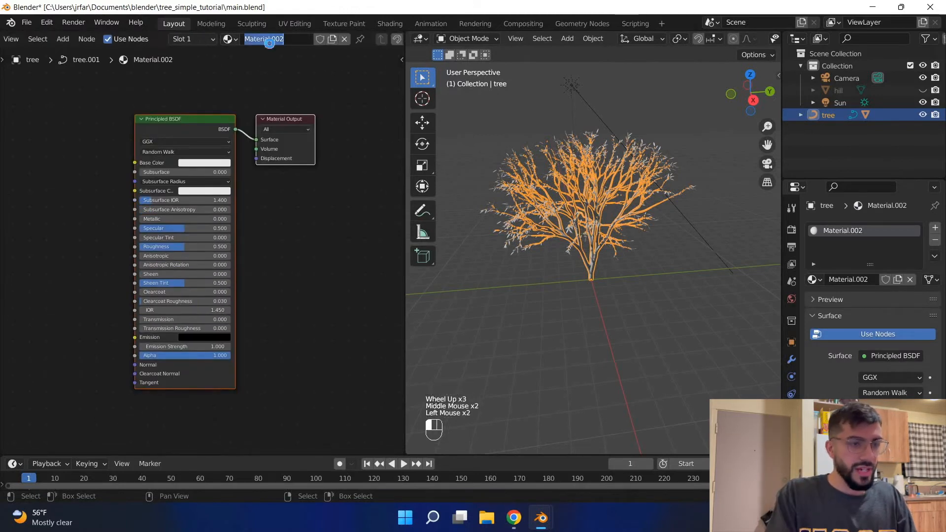
pyautogui.write('tree')
pyautogui.press('Return')
pyautogui.hotkey('ctrl', 's')
# Rearrange the Principled BSDF and Material Output nodes so there is a wider gap between them.
pyautogui.scroll(2, 190, 140)
pyautogui.scroll(-2, 191, 140)
pyautogui.scroll(1, 190, 140)
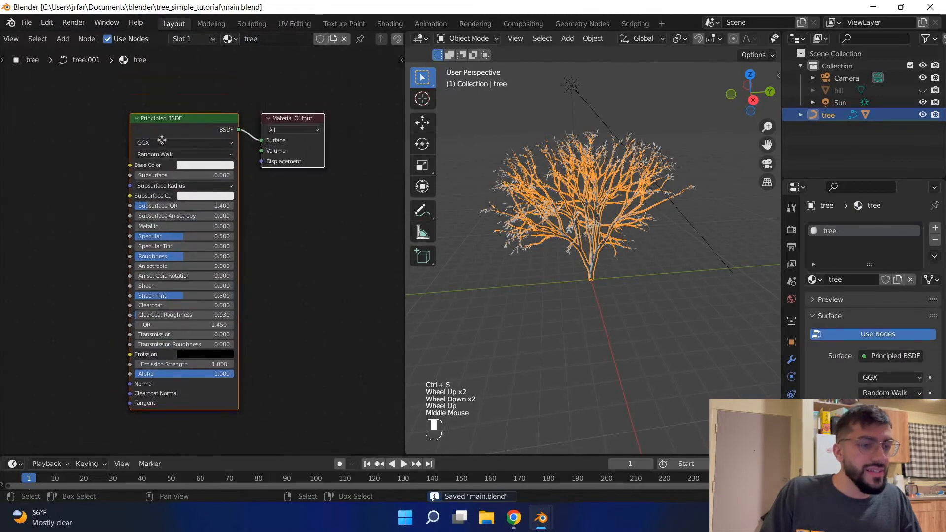
pyautogui.moveTo(295, 217); pyautogui.dragTo(324, 245, button='middle')
pyautogui.moveTo(165, 147)
pyautogui.mouseDown()
pyautogui.moveTo(106, 148)
pyautogui.moveTo(320, 150)
pyautogui.moveTo(174, 136)
pyautogui.mouseUp()
pyautogui.click(339, 170)
pyautogui.click(320, 165)
pyautogui.moveTo(289, 140); pyautogui.dragTo(297, 139)
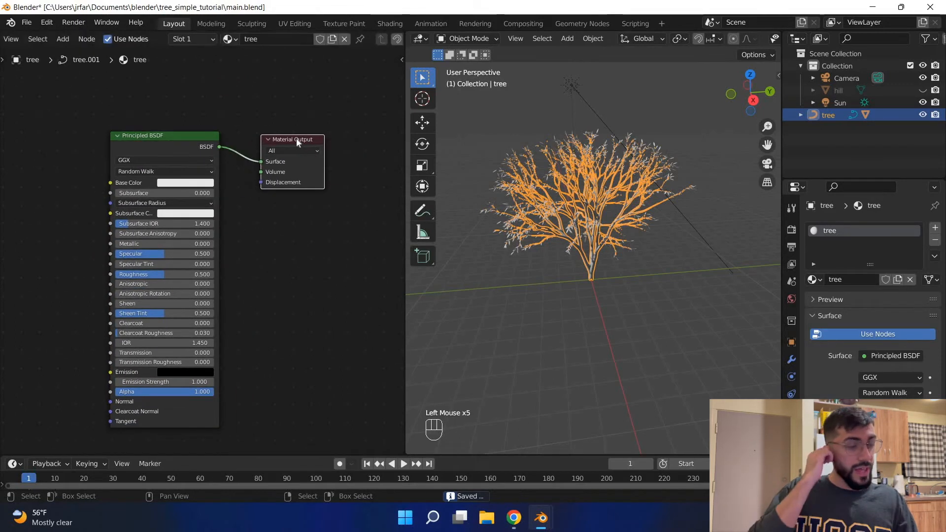
pyautogui.moveTo(243, 233); pyautogui.dragTo(243, 232, button='middle')
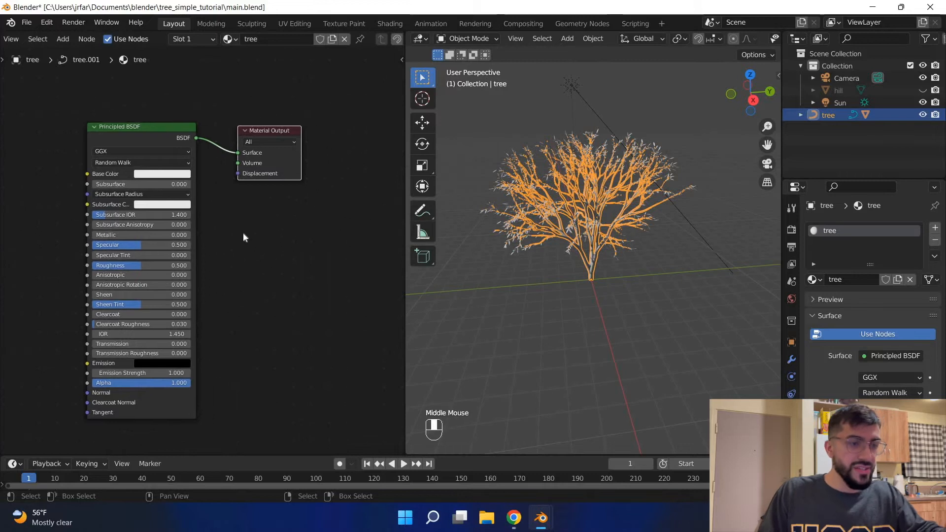
pyautogui.scroll(-3, 243, 232)
pyautogui.scroll(1, 243, 232)
pyautogui.scroll(1, 243, 232)
pyautogui.scroll(-1, 296, 162)
pyautogui.click(331, 181)
pyautogui.moveTo(331, 180); pyautogui.dragTo(143, 150)
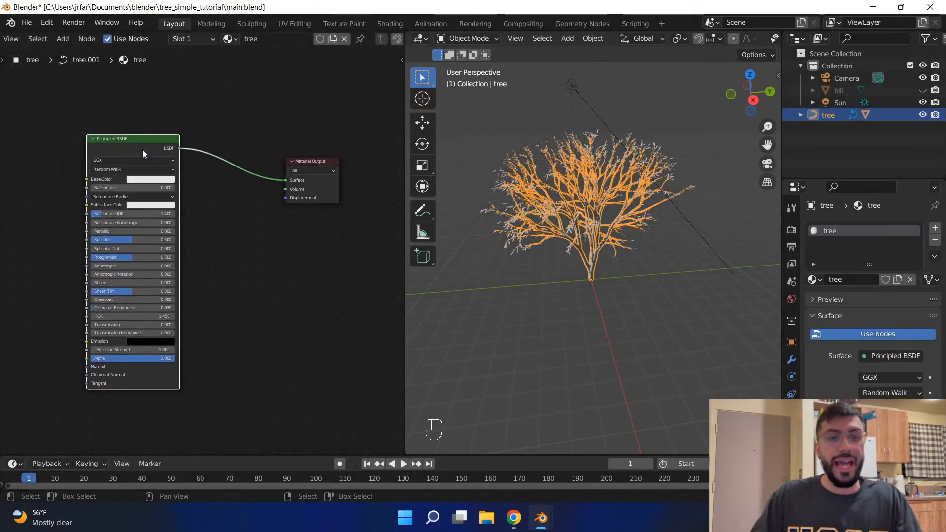
# Set the base color of the tree material's Principled BSDF to a light green.
pyautogui.scroll(1, 148, 153)
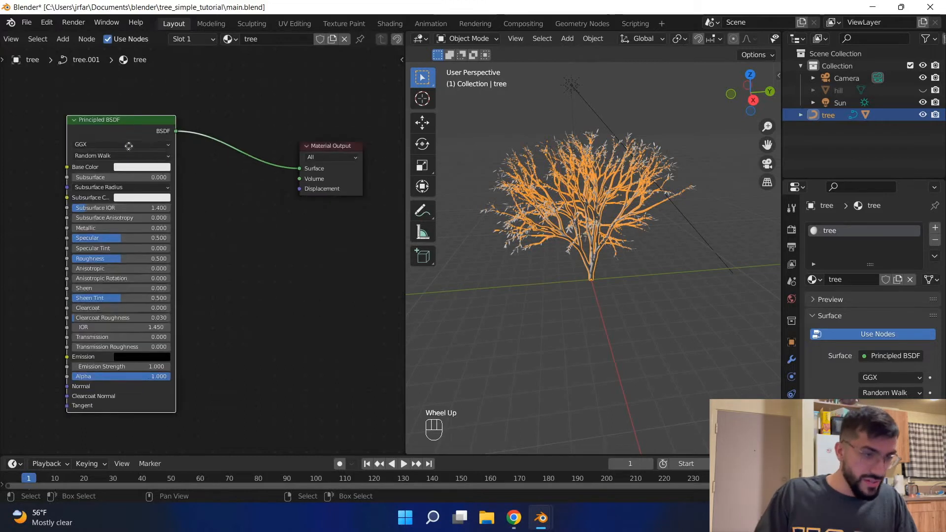
pyautogui.scroll(-1, 196, 155)
pyautogui.scroll(2, 196, 155)
pyautogui.moveTo(196, 155); pyautogui.dragTo(197, 157, button='middle')
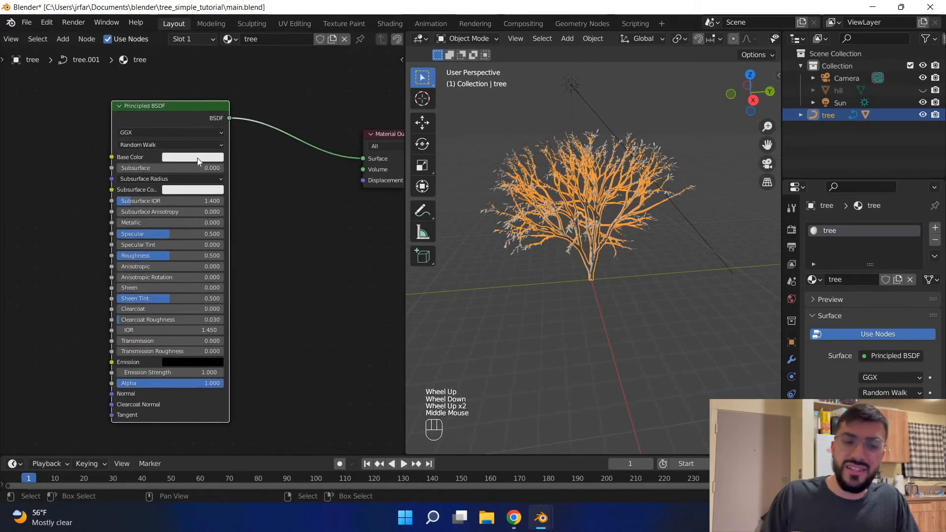
pyautogui.click(197, 158)
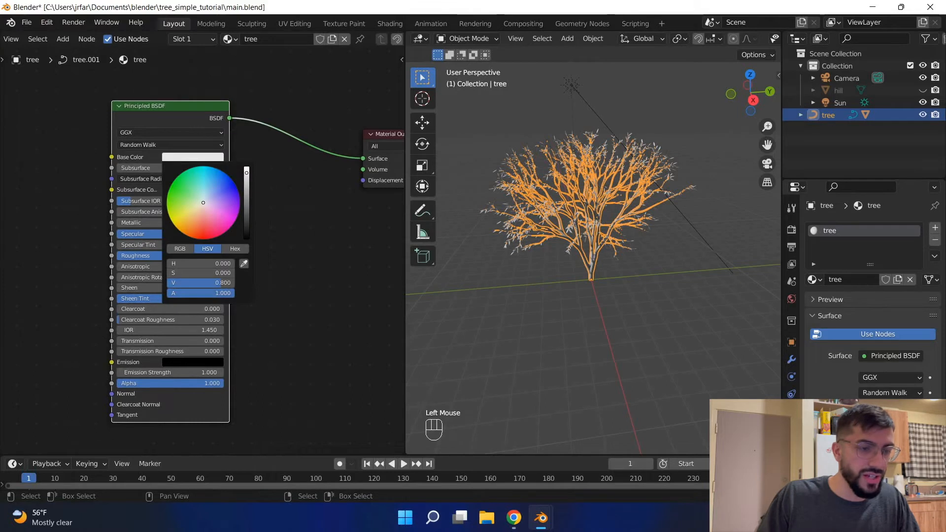
pyautogui.click(225, 177)
pyautogui.moveTo(227, 177); pyautogui.dragTo(179, 209)
pyautogui.scroll(-2, 867, 295)
pyautogui.scroll(1, 867, 296)
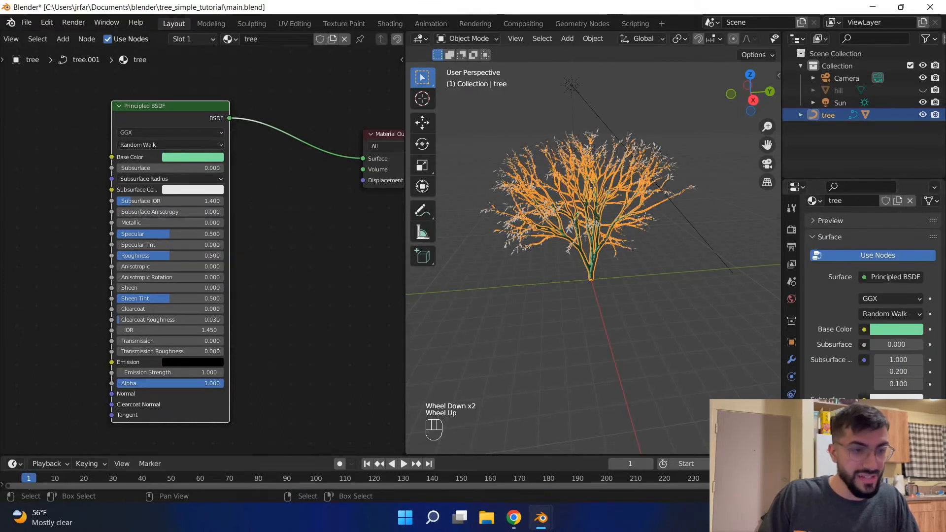
# Set the tree material's base color to a light blue and save the file.
pyautogui.click(192, 157)
pyautogui.moveTo(196, 186); pyautogui.dragTo(204, 194)
pyautogui.hotkey('ctrl', 's')
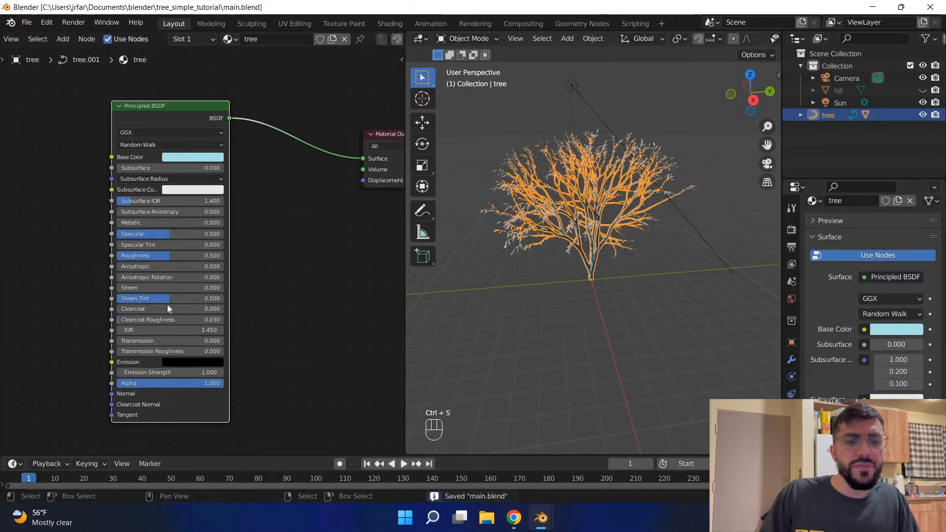
# Move the Principled BSDF node farther away from the Material Output node and save the file.
pyautogui.scroll(-2, 177, 302)
pyautogui.moveTo(176, 302); pyautogui.dragTo(177, 305, button='middle')
pyautogui.scroll(-1, 913, 307)
pyautogui.scroll(1, 914, 314)
pyautogui.scroll(-7, 899, 315)
pyautogui.scroll(-8, 899, 315)
pyautogui.scroll(9, 897, 247)
pyautogui.moveTo(281, 289); pyautogui.dragTo(300, 304, button='middle')
pyautogui.hotkey('ctrl', 's')
pyautogui.moveTo(211, 234); pyautogui.dragTo(245, 242, button='middle')
pyautogui.moveTo(132, 151); pyautogui.dragTo(106, 116)
pyautogui.hotkey('ctrl', 's')
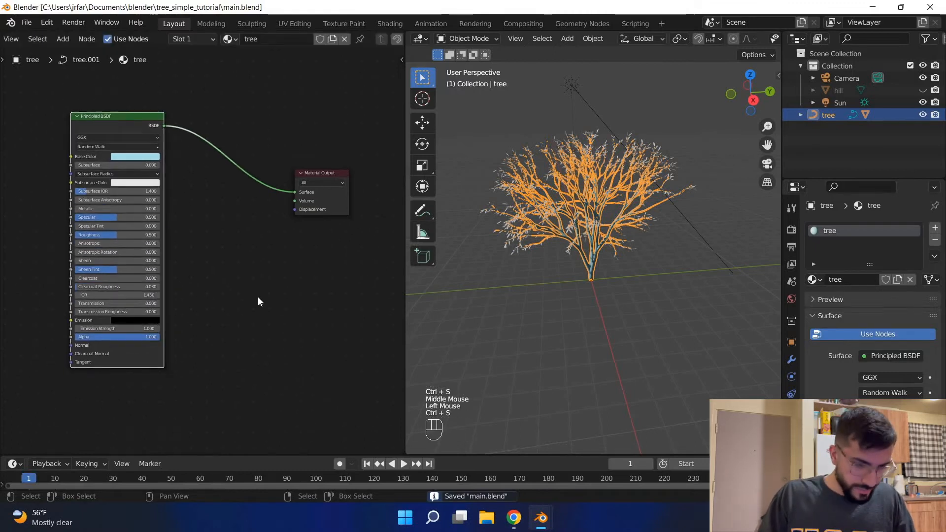
# Add a second Principled BSDF node and place it below the existing one.
pyautogui.scroll(-1, 195, 192)
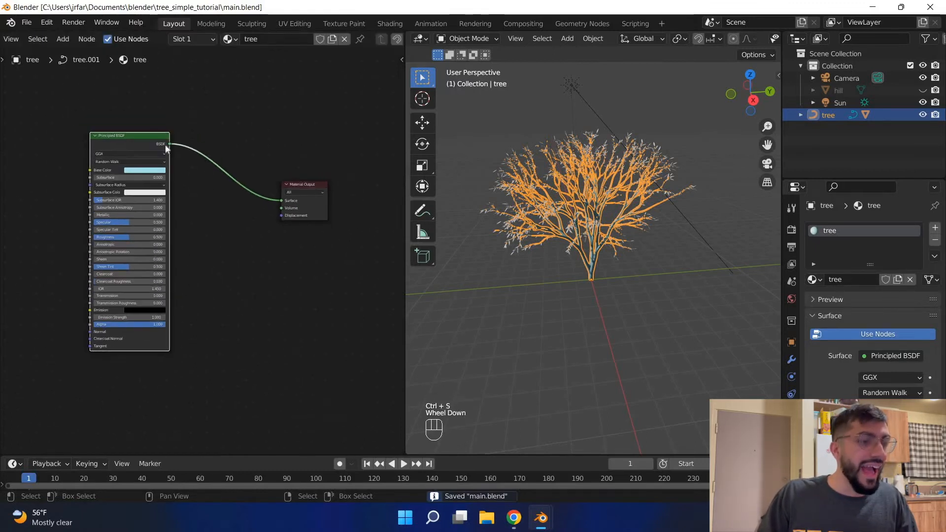
pyautogui.moveTo(179, 168); pyautogui.dragTo(179, 157, button='middle')
pyautogui.press('a')
pyautogui.click(205, 179)
pyautogui.hotkey('shift', 'a')
pyautogui.click(205, 179)
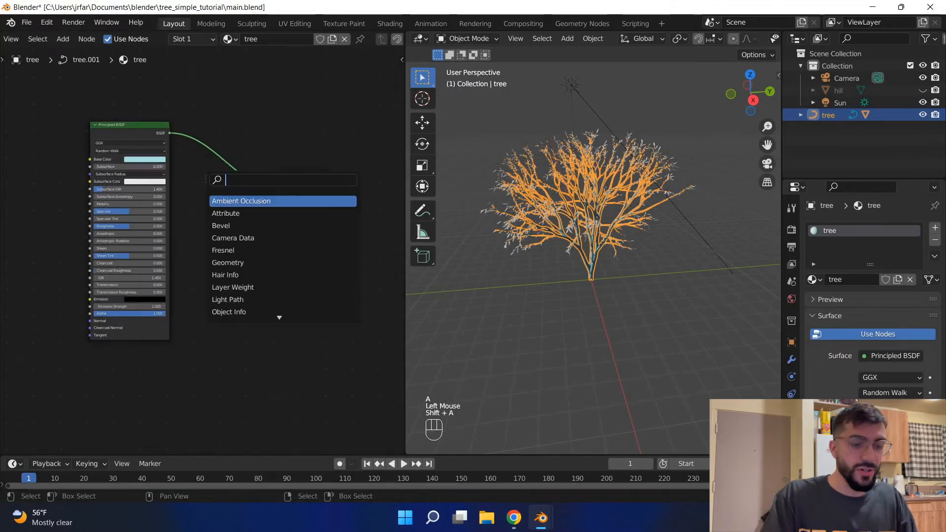
pyautogui.write('prince')
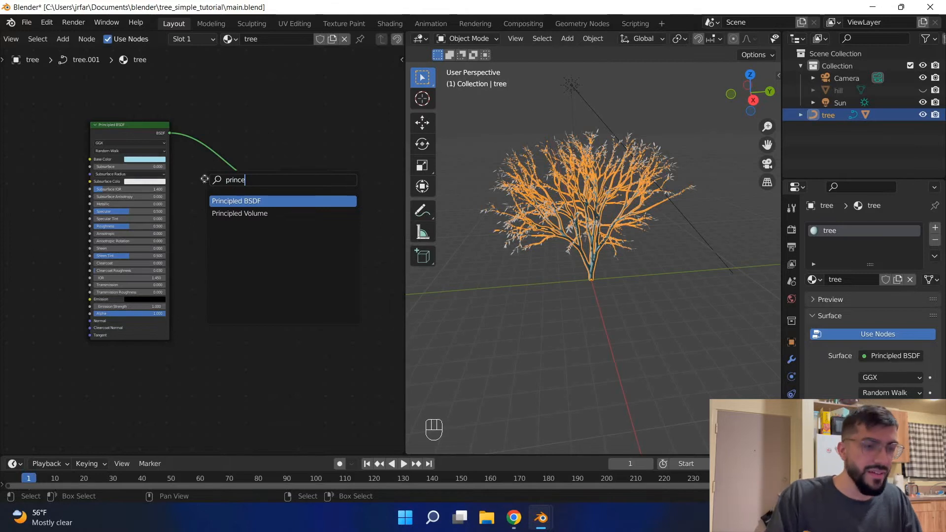
pyautogui.press('Return')
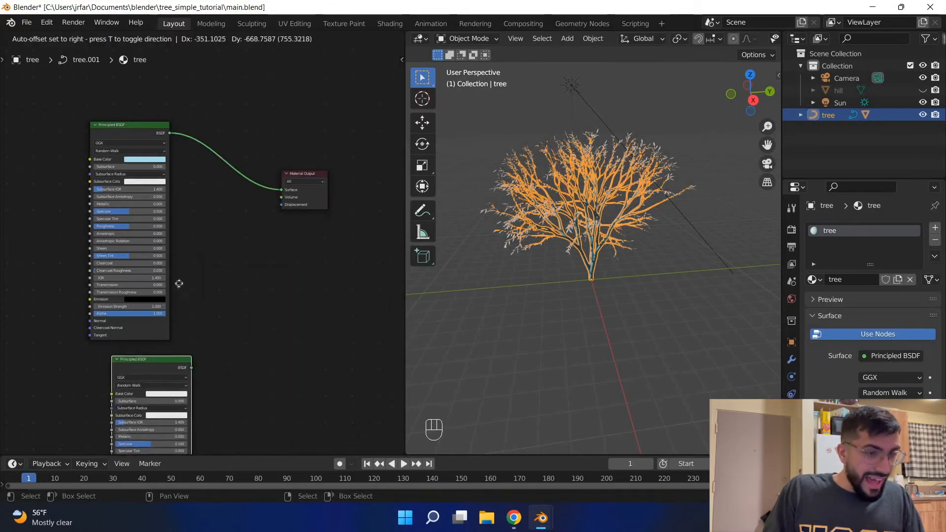
pyautogui.click(93, 353)
# Move the Material Output node aside and insert a Mix Shader between the first Principled BSDF and the output.
pyautogui.moveTo(250, 150); pyautogui.dragTo(276, 152, button='middle')
pyautogui.click(277, 154)
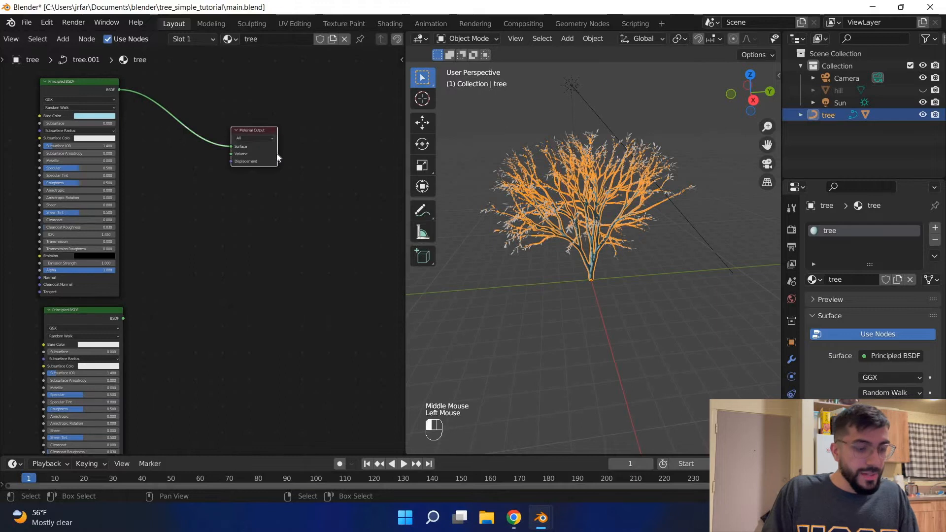
pyautogui.hotkey('shift', 'a')
pyautogui.click(277, 154)
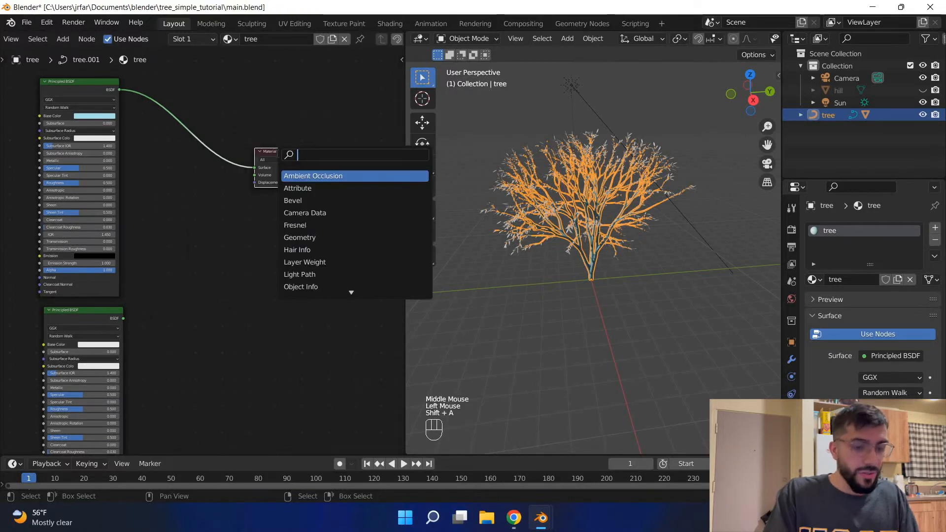
pyautogui.write('mix')
pyautogui.press('Down')
pyautogui.press('Return')
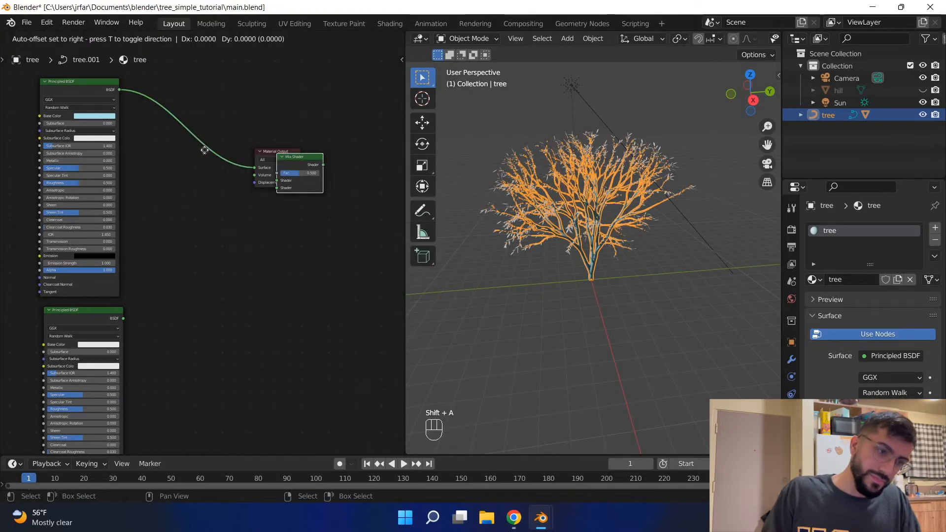
pyautogui.click(221, 189)
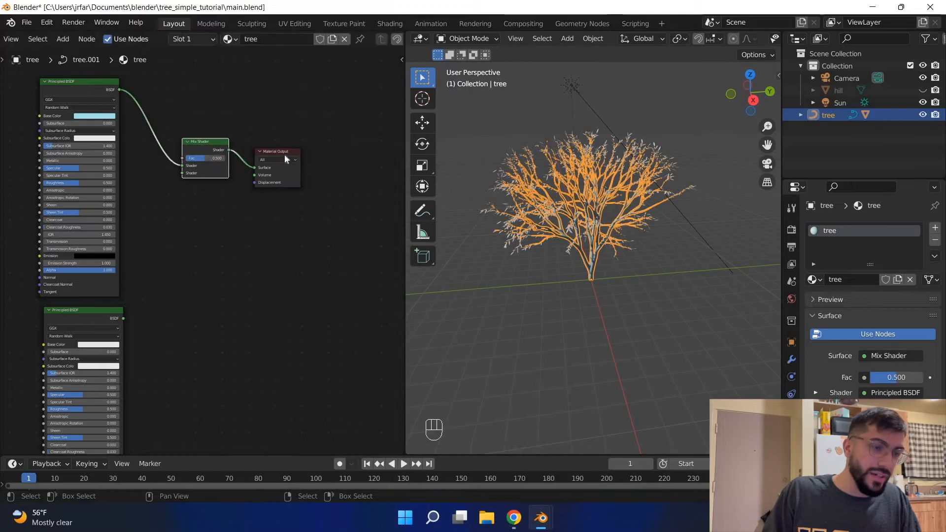
# Connect the lower Principled BSDF to the second shader input of the Mix Shader and save the file.
pyautogui.click(125, 323)
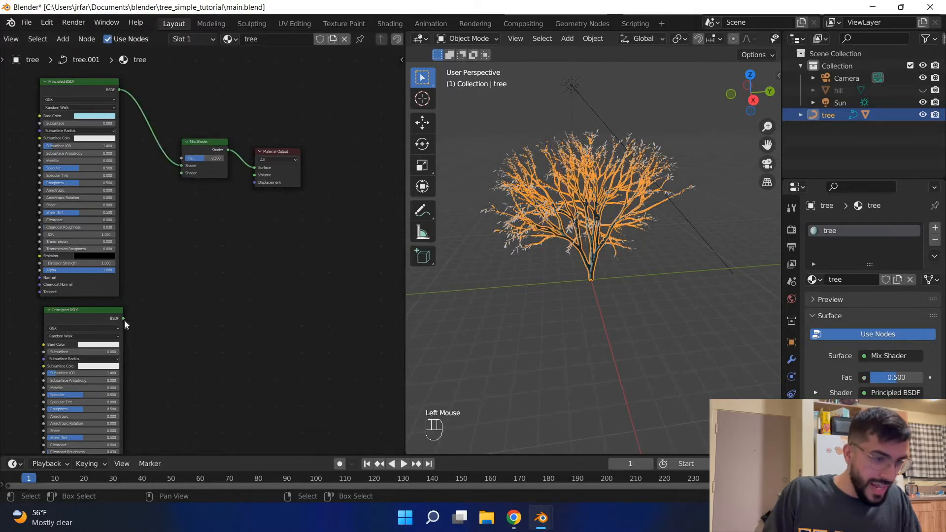
pyautogui.moveTo(123, 318); pyautogui.dragTo(184, 340)
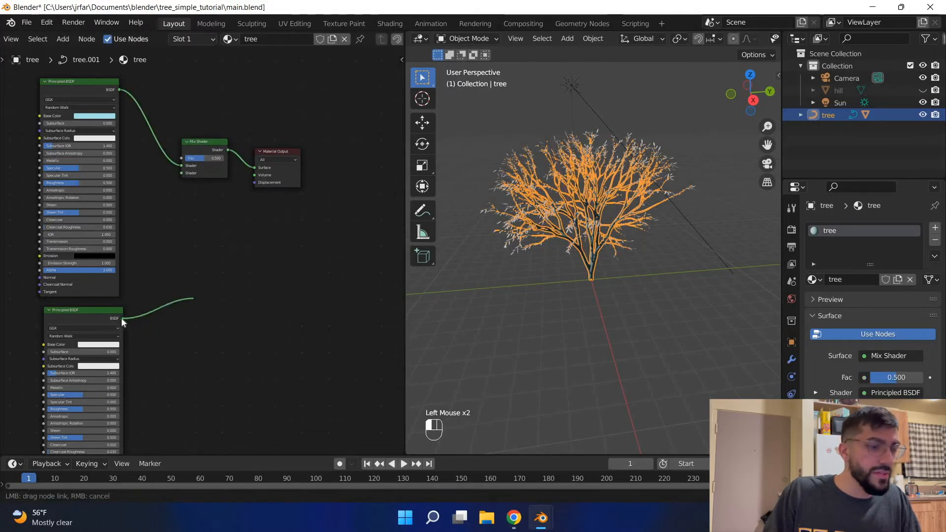
pyautogui.moveTo(192, 299); pyautogui.dragTo(187, 177)
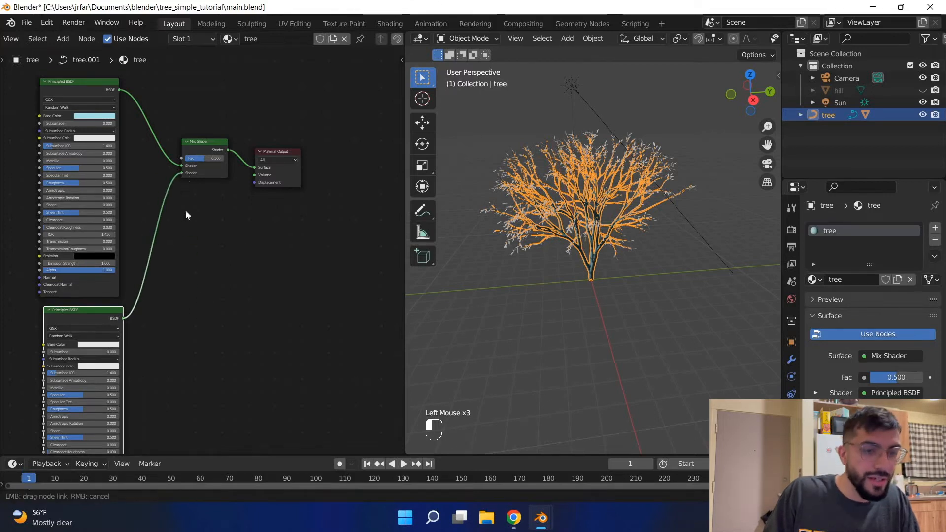
pyautogui.moveTo(151, 311); pyautogui.dragTo(151, 312)
pyautogui.scroll(1, 170, 267)
pyautogui.scroll(1, 226, 224)
pyautogui.moveTo(152, 320); pyautogui.dragTo(254, 325, button='middle')
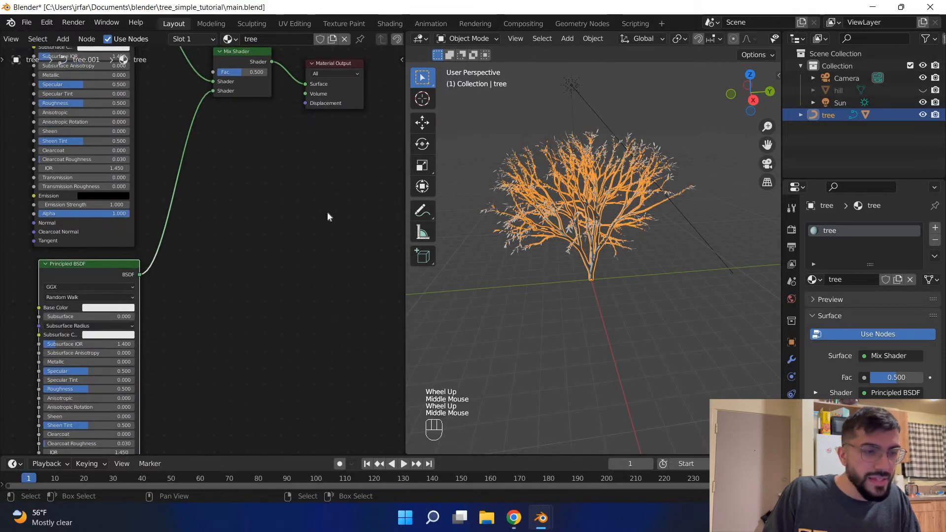
pyautogui.moveTo(250, 272); pyautogui.dragTo(254, 277, button='middle')
pyautogui.moveTo(258, 232); pyautogui.dragTo(264, 295, button='middle')
pyautogui.hotkey('ctrl', 's')
pyautogui.moveTo(206, 175); pyautogui.dragTo(211, 207, button='middle')
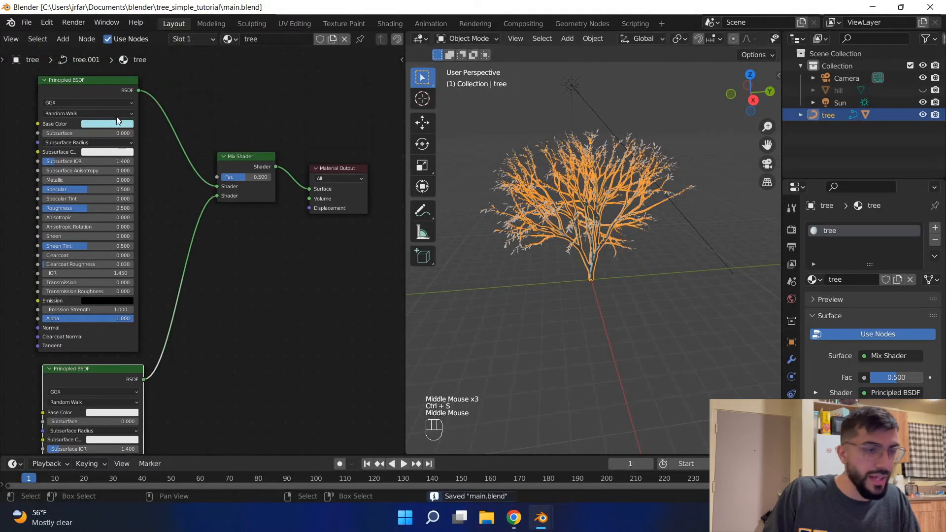
# Set the upper Principled BSDF's base color to red and inspect the blend on the tree trunk up close.
pyautogui.scroll(1, 120, 125)
pyautogui.click(114, 126)
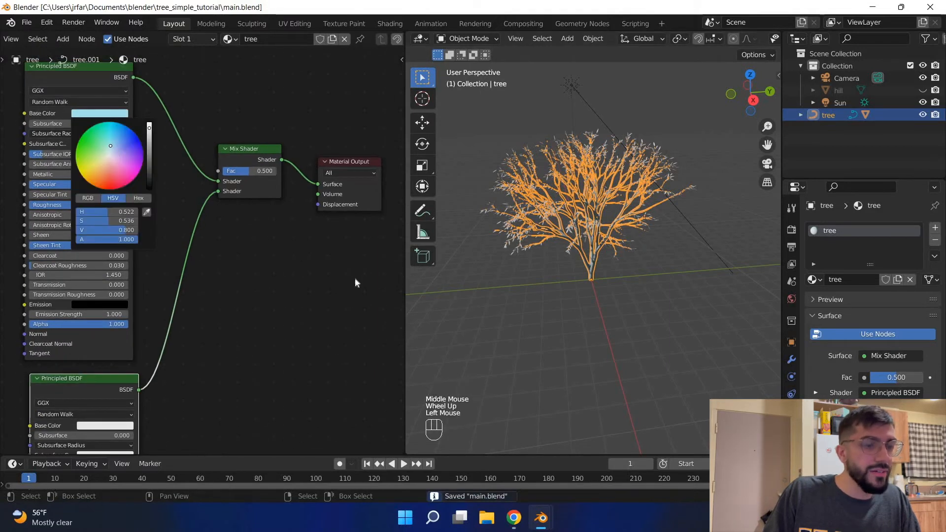
pyautogui.scroll(5, 610, 255)
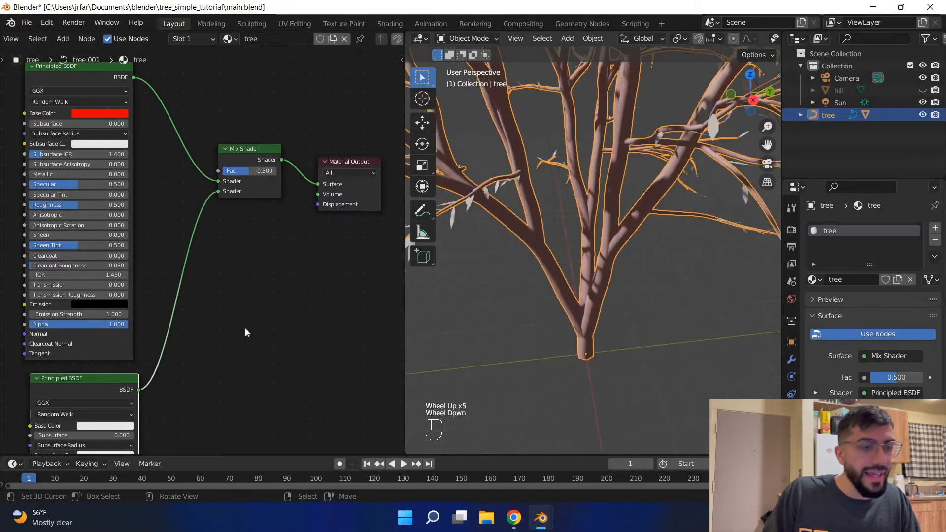
# Set the Mix Shader's factor to 0.440.
pyautogui.scroll(-2, 566, 246)
pyautogui.moveTo(255, 172); pyautogui.dragTo(241, 169, button='middle')
pyautogui.moveTo(242, 169); pyautogui.dragTo(209, 170)
pyautogui.scroll(-2, 227, 315)
pyautogui.moveTo(227, 315); pyautogui.dragTo(250, 240, button='middle')
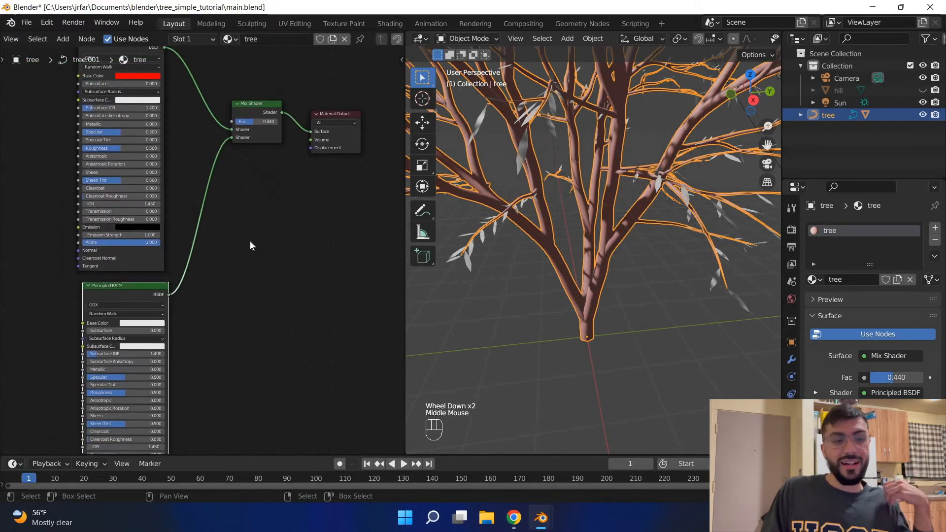
# Delete the lower Principled BSDF and the Mix Shader nodes.
pyautogui.scroll(-1, 594, 201)
pyautogui.moveTo(134, 299); pyautogui.dragTo(149, 347, button='middle')
pyautogui.scroll(-1, 149, 347)
pyautogui.click(149, 347)
pyautogui.press('x')
pyautogui.click(164, 118)
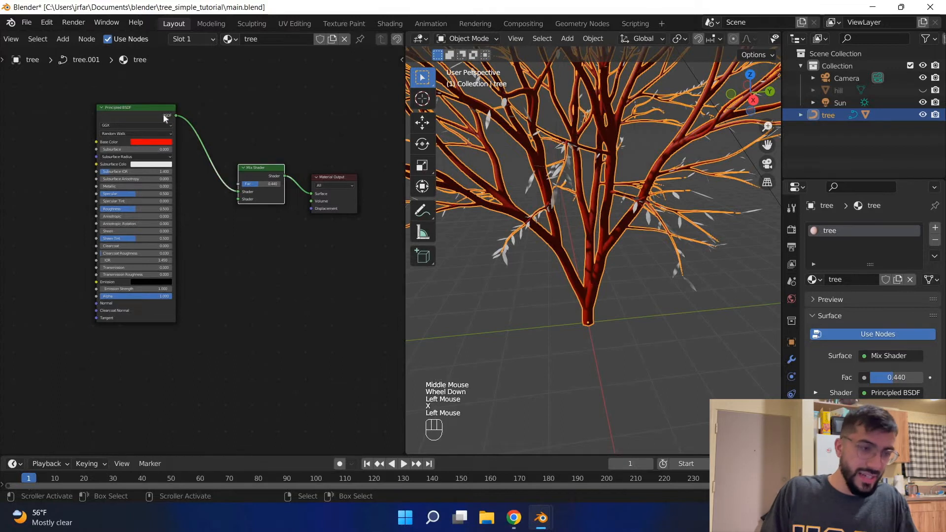
pyautogui.press('x')
# Connect the Principled BSDF to the Material Output's Surface input, reposition the Principled node slightly and save the file.
pyautogui.moveTo(176, 115); pyautogui.dragTo(312, 193)
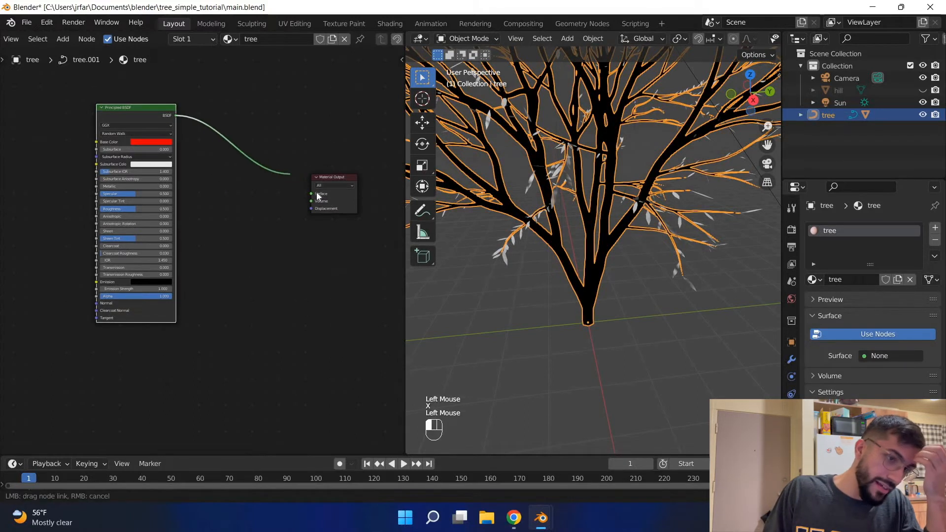
pyautogui.moveTo(210, 222); pyautogui.dragTo(248, 252, button='middle')
pyautogui.scroll(-1, 248, 252)
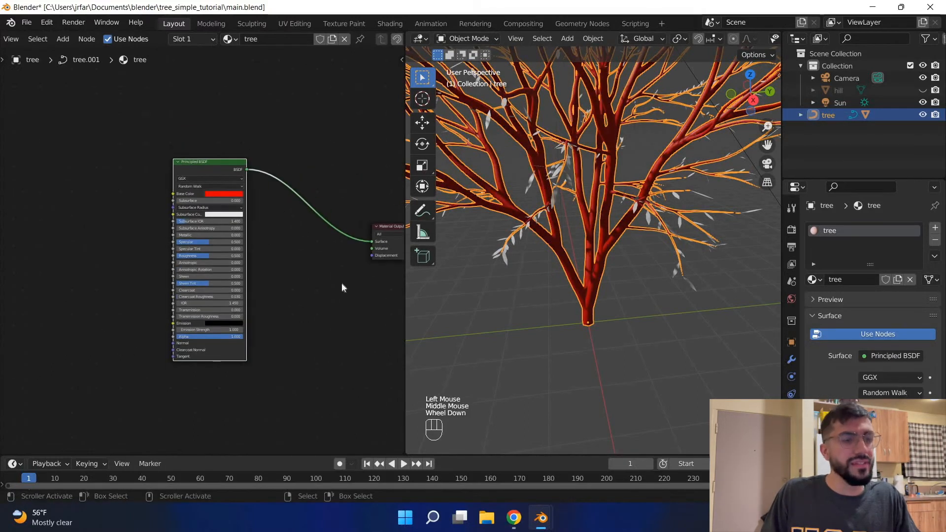
pyautogui.hotkey('ctrl', 's')
pyautogui.moveTo(246, 180)
pyautogui.mouseDown()
pyautogui.moveTo(216, 152)
pyautogui.moveTo(290, 185)
pyautogui.moveTo(239, 193)
pyautogui.mouseUp()
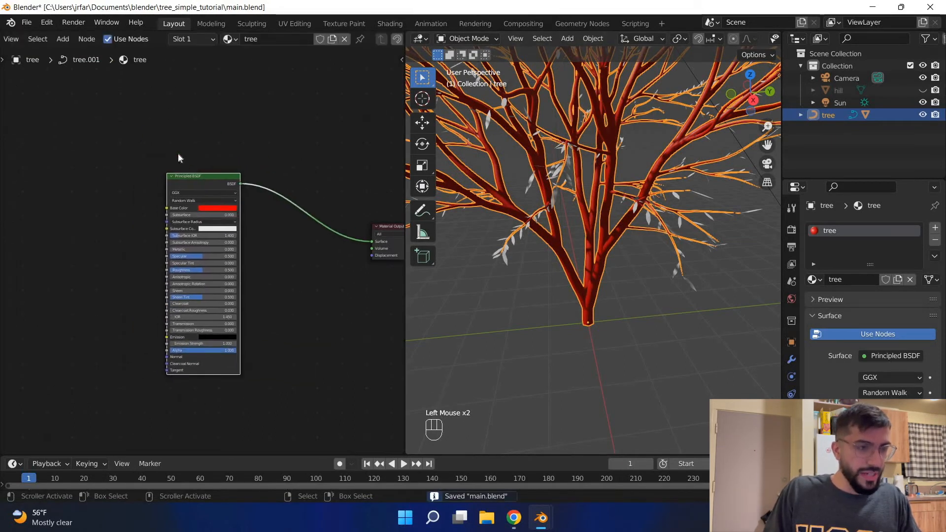
pyautogui.hotkey('ctrl', 's')
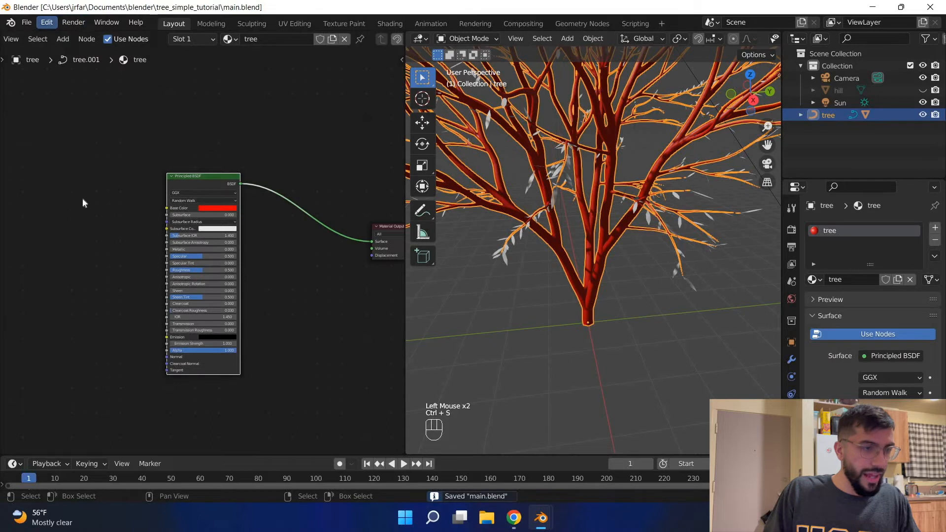
# Search the add-on preferences for "node" to check whether Node Wrangler is enabled, close the preferences and save the file.
pyautogui.click(47, 23)
pyautogui.click(96, 197)
pyautogui.click(597, 139)
pyautogui.write('node')
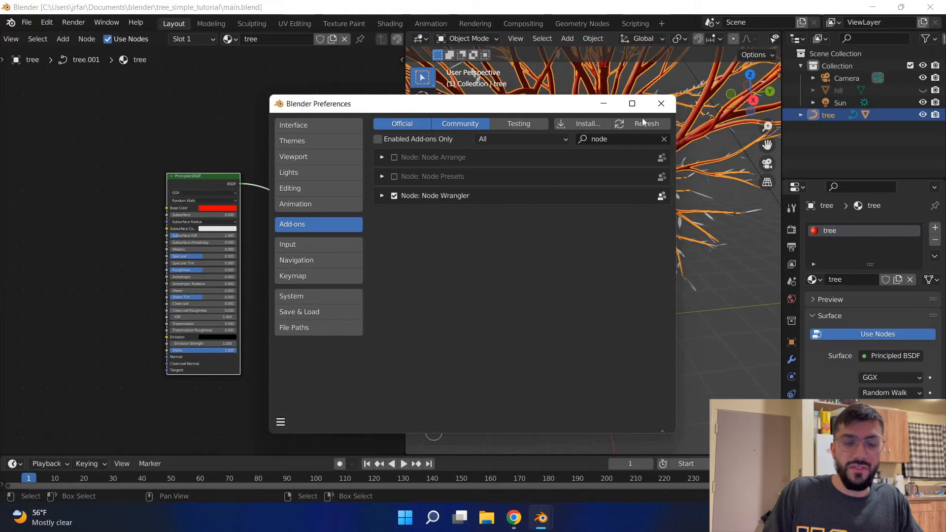
pyautogui.click(660, 103)
pyautogui.hotkey('ctrl', 's')
# Add Node Wrangler's image texture setup to the Principled BSDF, spread the overlapping nodes apart and save the file.
pyautogui.moveTo(258, 180); pyautogui.dragTo(246, 206, button='middle')
pyautogui.moveTo(155, 202); pyautogui.dragTo(206, 230, button='middle')
pyautogui.click(207, 240)
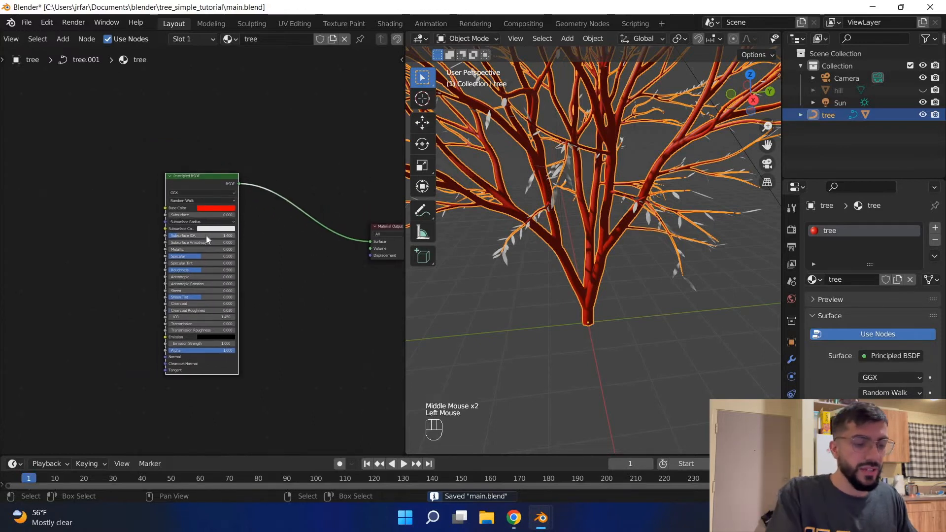
pyautogui.hotkey('ctrl', 't')
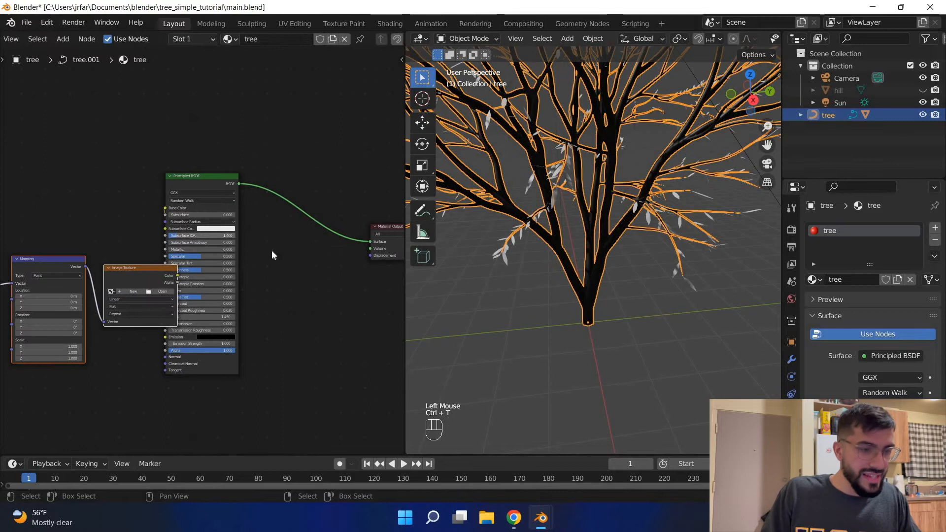
pyautogui.moveTo(197, 246); pyautogui.dragTo(277, 231, button='middle')
pyautogui.press('g')
pyautogui.moveTo(234, 192); pyautogui.dragTo(238, 213, button='middle')
pyautogui.moveTo(298, 265); pyautogui.dragTo(302, 257)
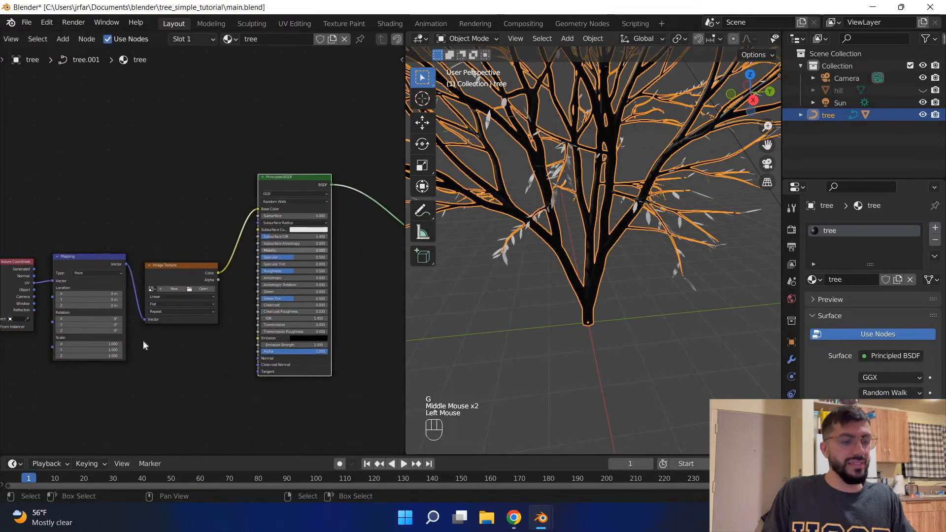
pyautogui.hotkey('ctrl', 's')
# Connect the Texture Coordinate's Generated output to the Mapping node's Vector input and tidy the positions of both nodes.
pyautogui.scroll(2, 148, 296)
pyautogui.middleClick(74, 286)
pyautogui.scroll(2, 74, 286)
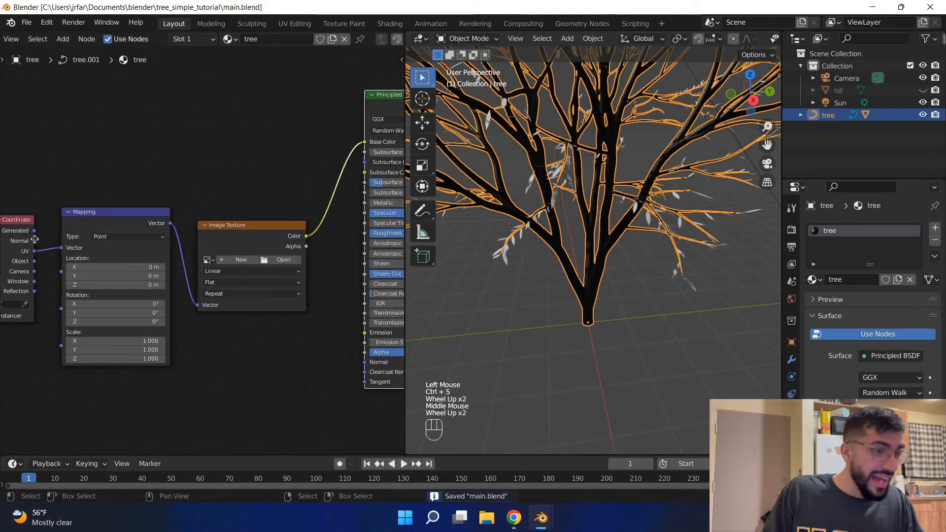
pyautogui.moveTo(72, 286); pyautogui.dragTo(94, 279, button='middle')
pyautogui.moveTo(35, 214)
pyautogui.mouseDown()
pyautogui.moveTo(48, 219)
pyautogui.moveTo(43, 206)
pyautogui.mouseUp()
pyautogui.moveTo(78, 225); pyautogui.dragTo(99, 239, button='middle')
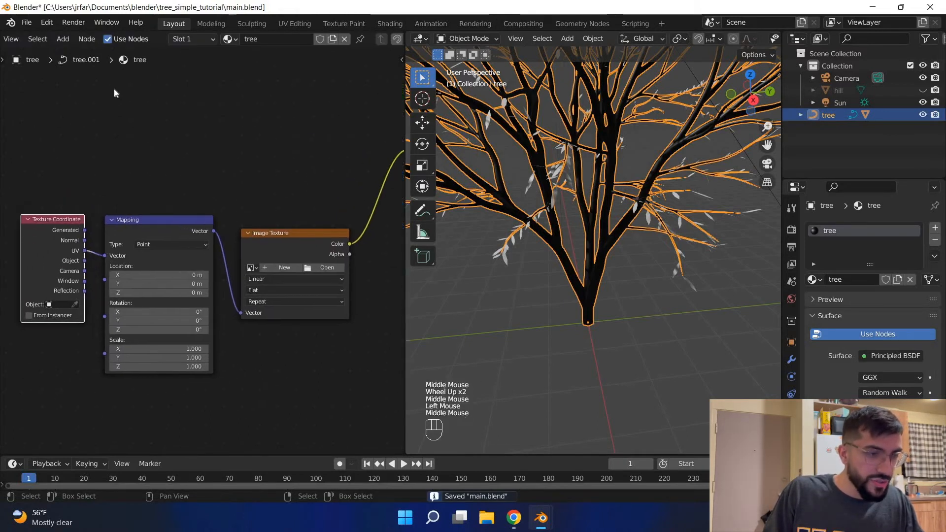
pyautogui.moveTo(84, 230); pyautogui.dragTo(86, 231)
pyautogui.moveTo(5, 126); pyautogui.dragTo(189, 255)
pyautogui.moveTo(119, 221); pyautogui.dragTo(99, 223)
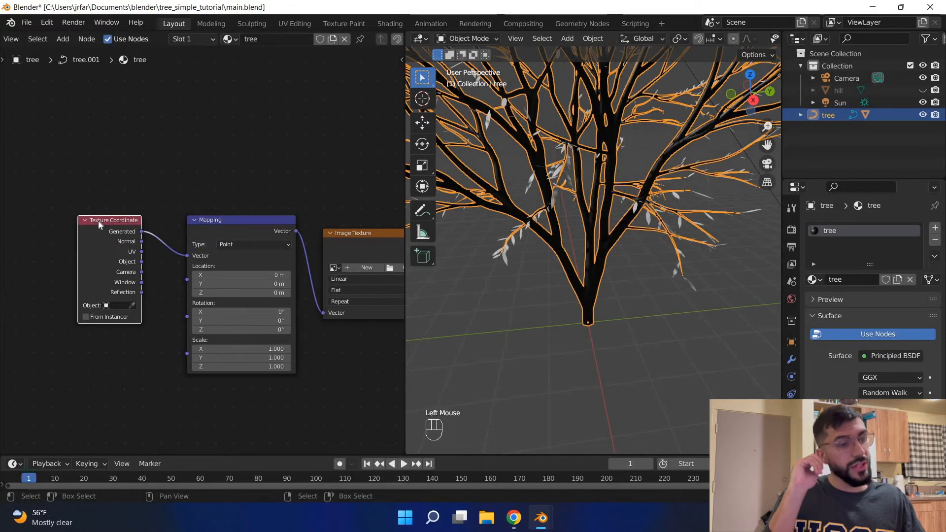
pyautogui.moveTo(259, 317); pyautogui.dragTo(261, 321, button='middle')
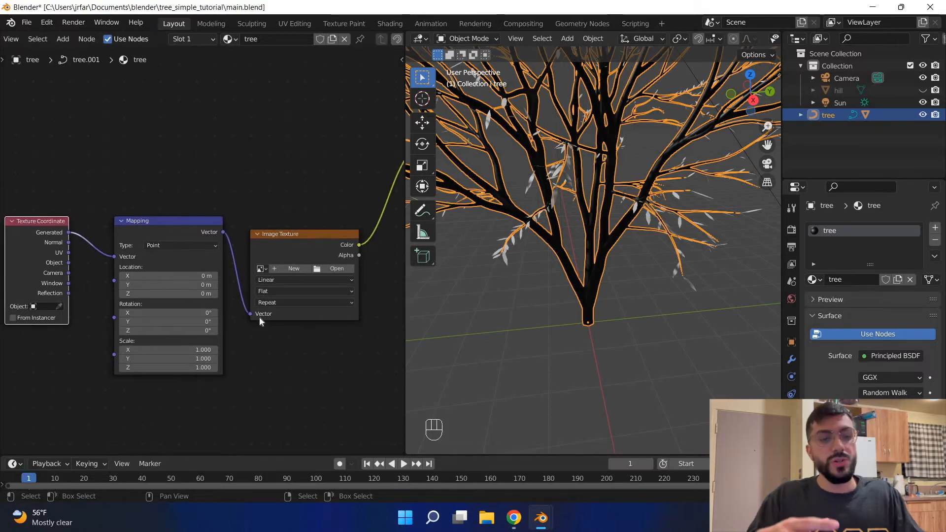
pyautogui.moveTo(162, 220)
pyautogui.mouseDown()
pyautogui.moveTo(163, 195)
pyautogui.moveTo(155, 213)
pyautogui.mouseUp()
pyautogui.moveTo(271, 266); pyautogui.dragTo(272, 266, button='middle')
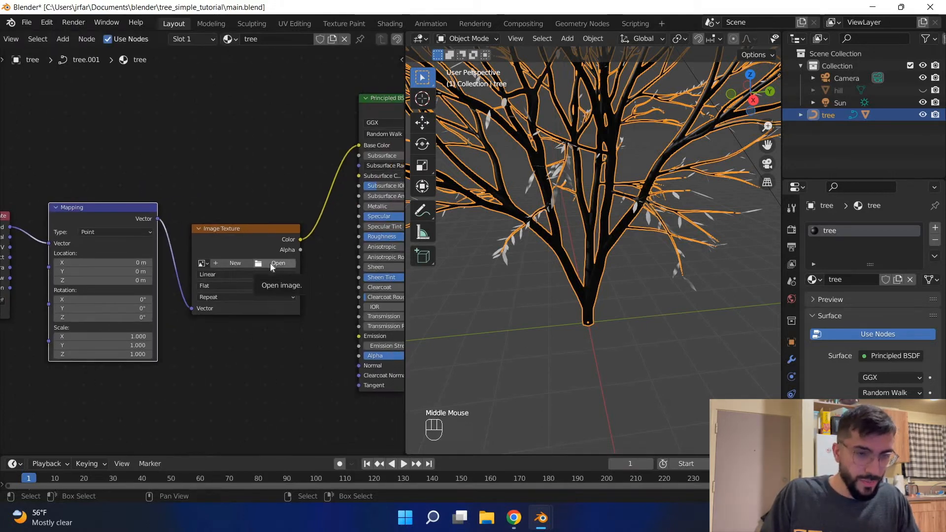
# Save the file and switch to Chrome.
pyautogui.click(271, 263)
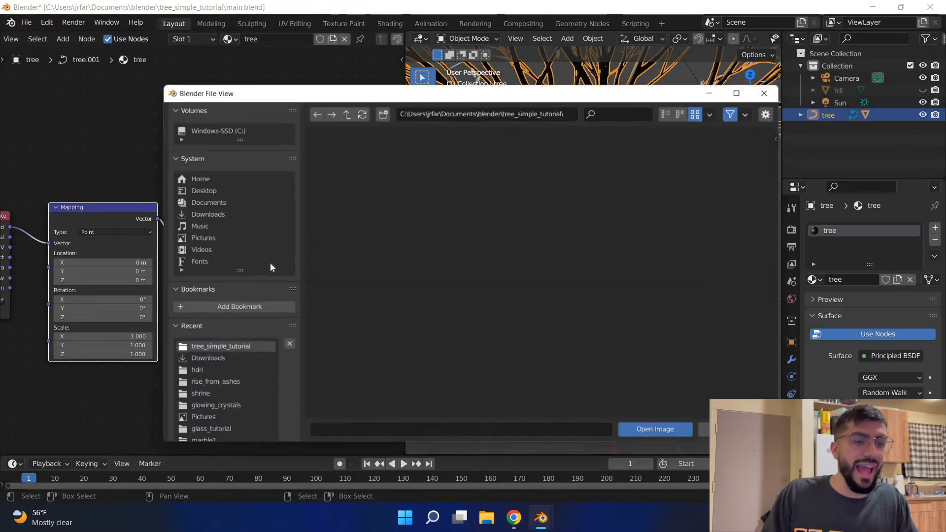
pyautogui.press('Escape')
pyautogui.hotkey('ctrl', 's')
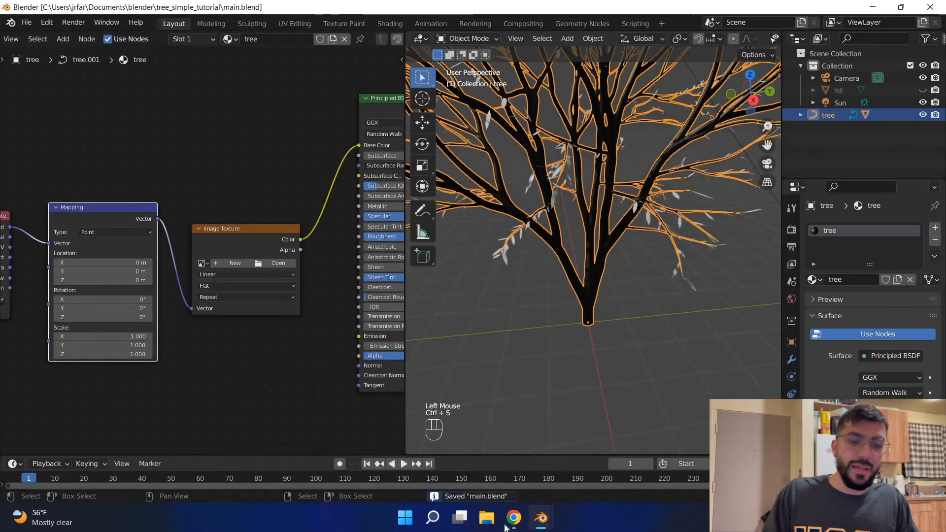
pyautogui.hotkey('alt', 'Tab')
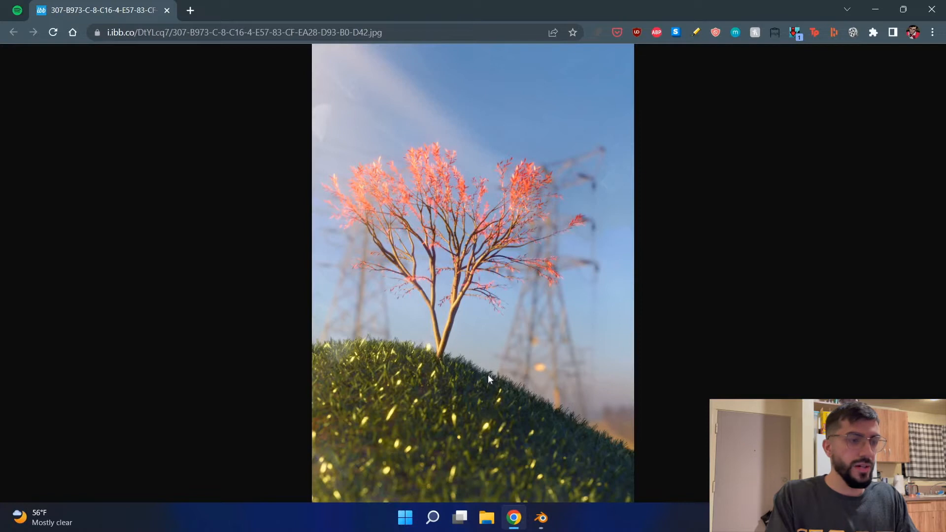
# Open textures.com in a new browser tab and search the texture library for bark.
pyautogui.hotkey('ctrl', 't')
pyautogui.write('tex')
pyautogui.press('Return')
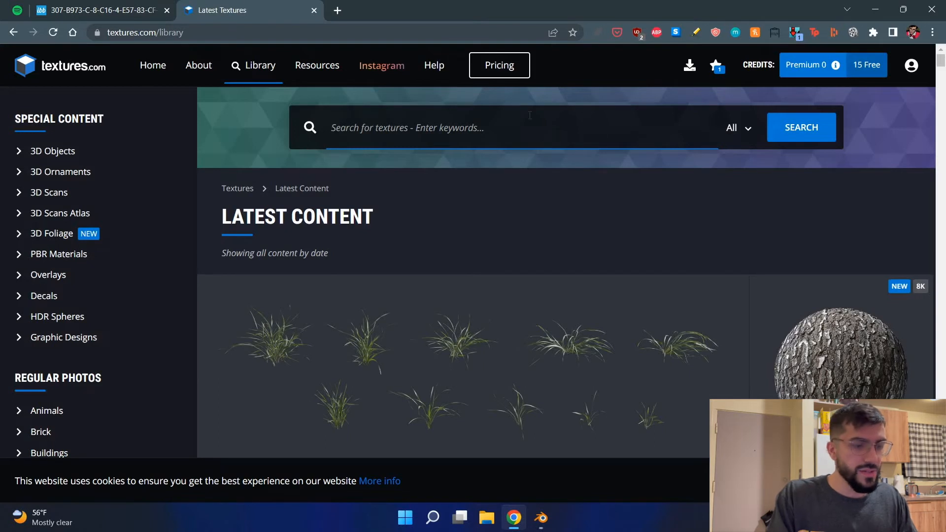
pyautogui.write('bark')
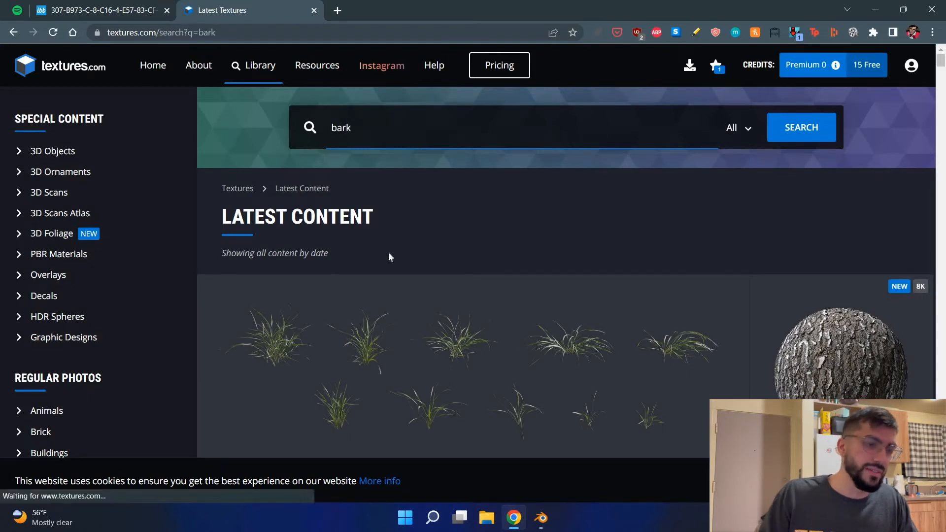
pyautogui.press('Return')
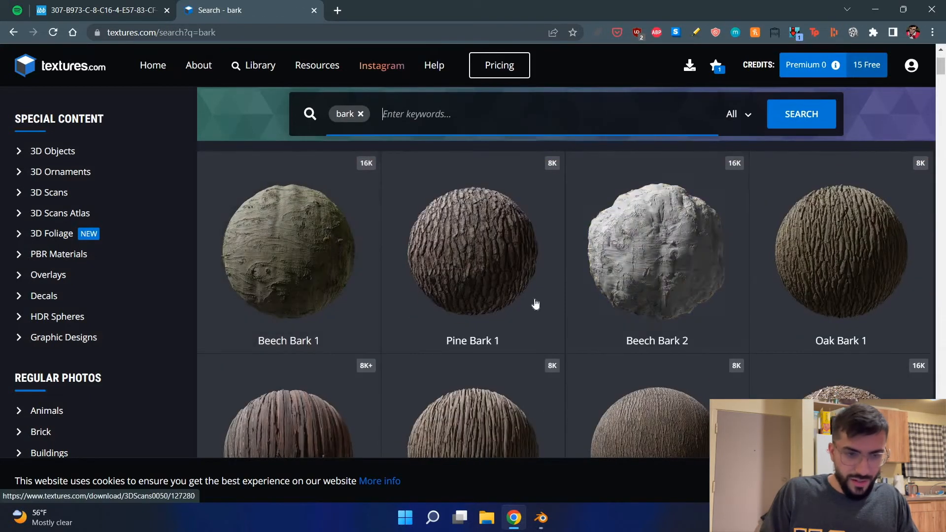
pyautogui.scroll(-1, 471, 203)
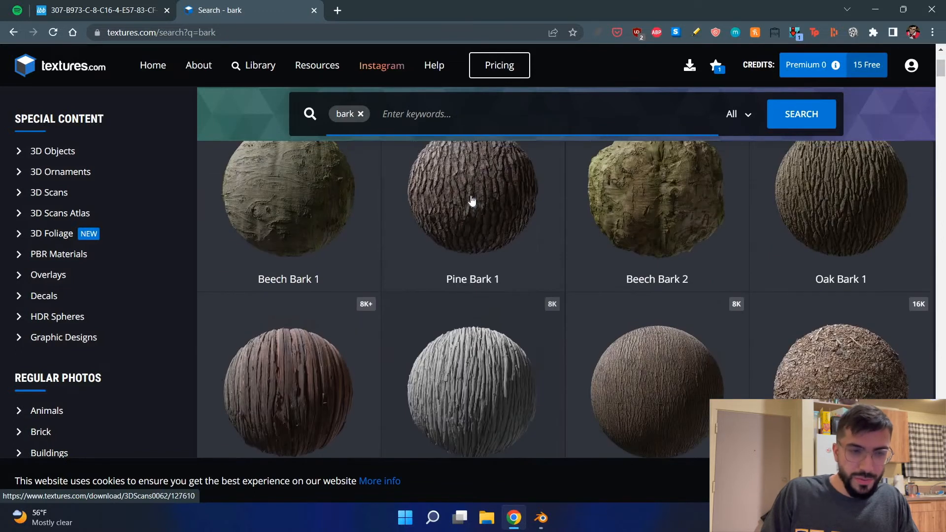
# Open the Pine Bark 1 texture and download its albedo map at 1024x1024.
pyautogui.click(501, 285)
pyautogui.scroll(-10, 361, 303)
pyautogui.scroll(10, 311, 383)
pyautogui.scroll(-4, 339, 365)
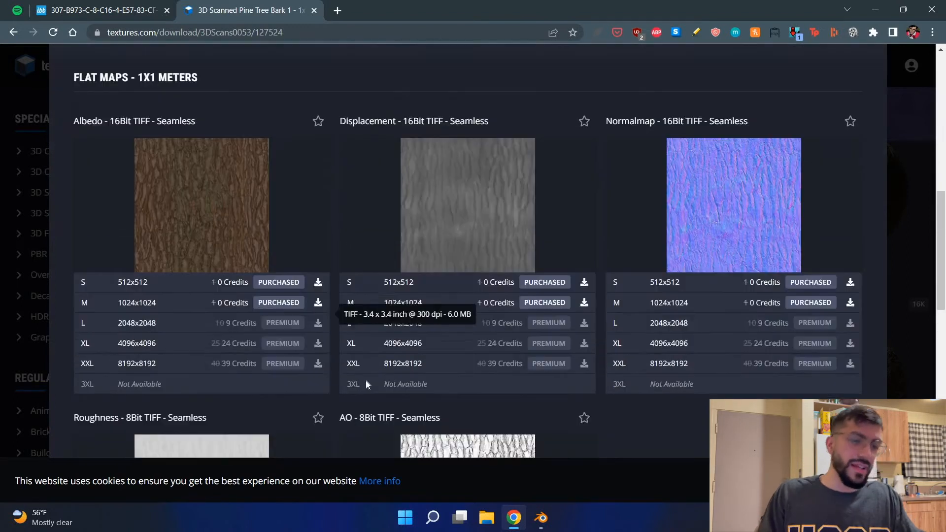
pyautogui.scroll(3, 310, 350)
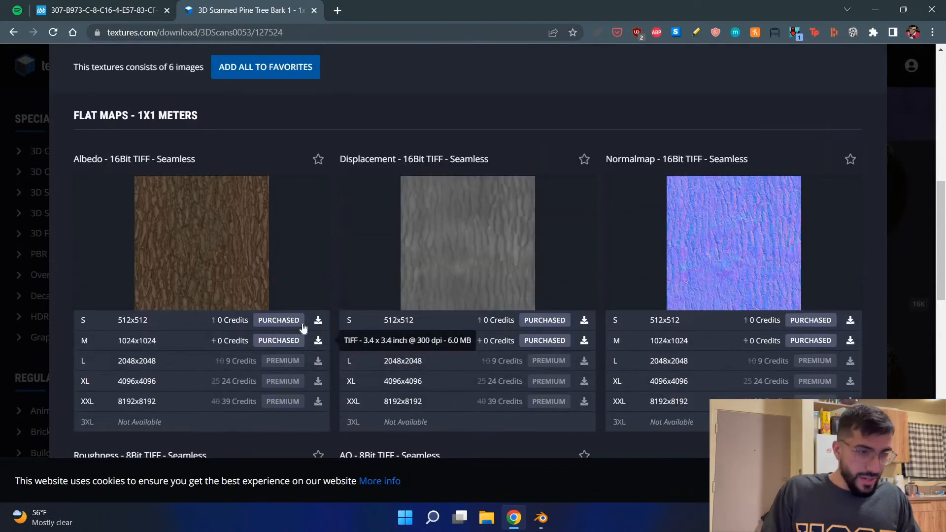
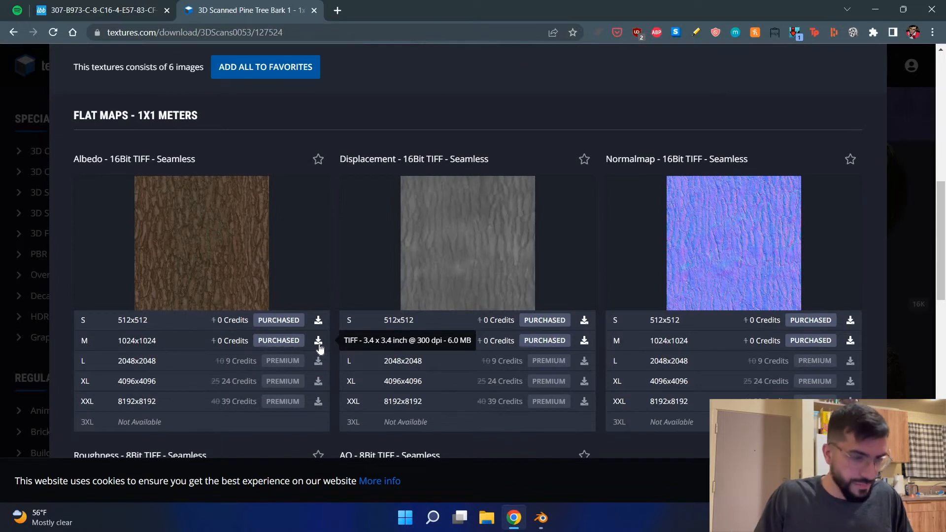
pyautogui.click(318, 344)
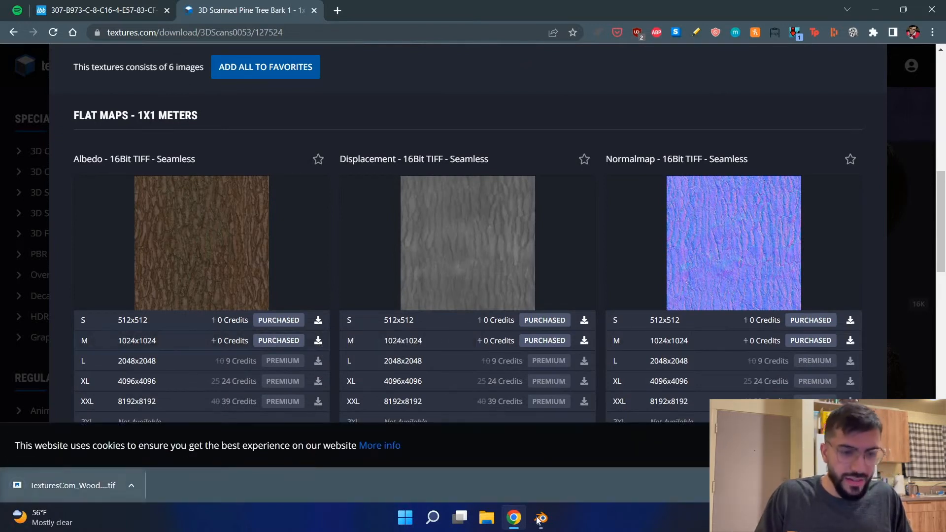
# Switch to Blender, load the downloaded 1K albedo TIFF into the Image Texture node, check it on the trunk and save the file.
pyautogui.click(608, 466)
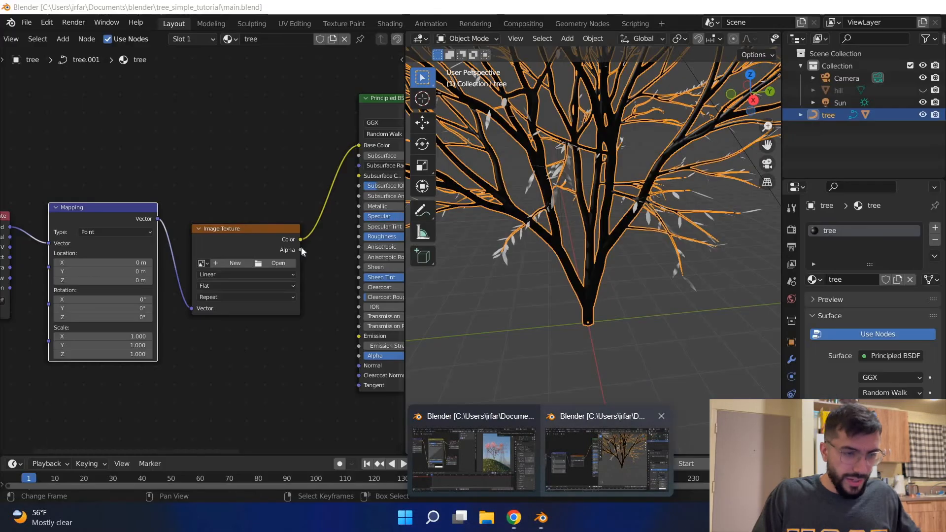
pyautogui.hotkey('ctrl', 's')
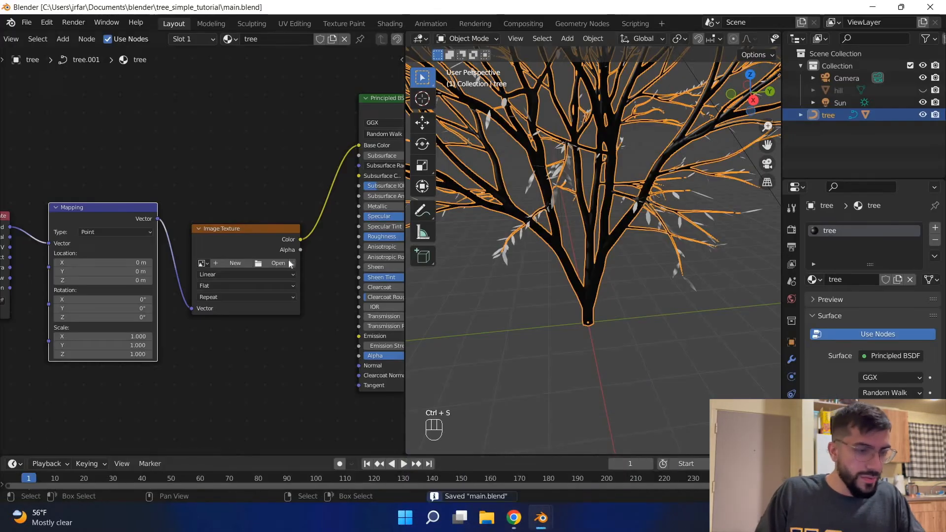
pyautogui.click(264, 266)
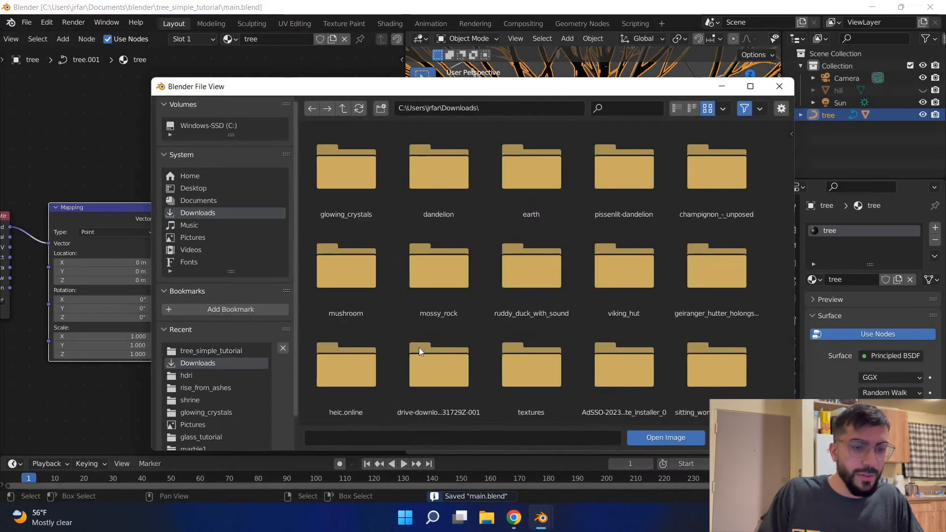
pyautogui.scroll(-10, 418, 347)
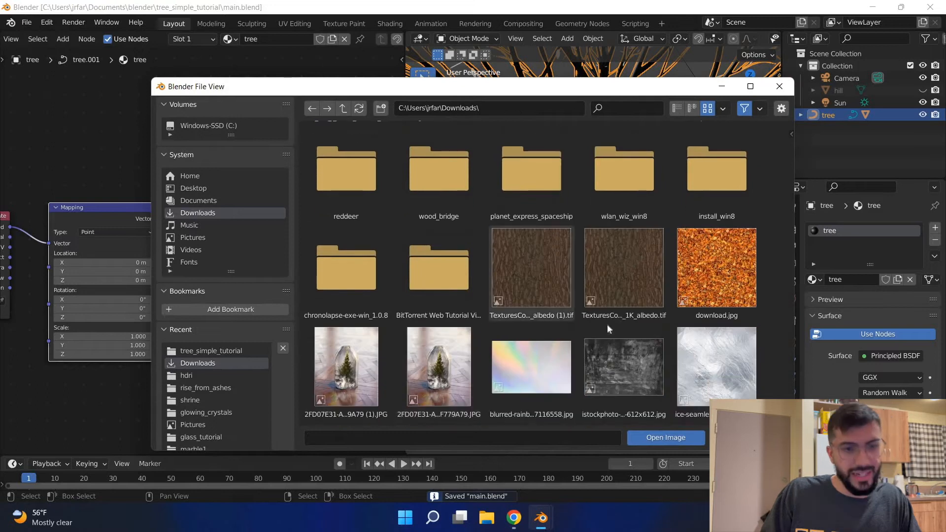
pyautogui.scroll(3, 454, 315)
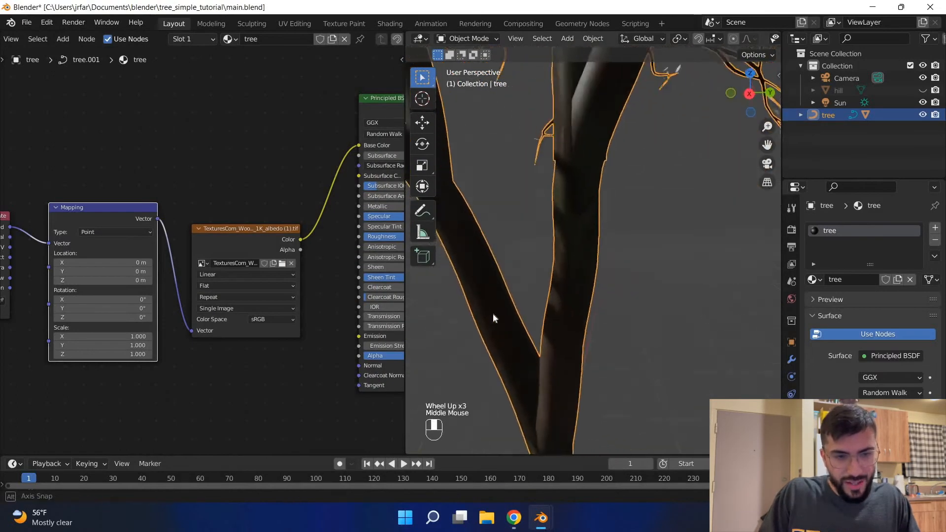
pyautogui.scroll(-2, 542, 316)
pyautogui.moveTo(590, 312); pyautogui.dragTo(651, 311, button='middle')
pyautogui.scroll(2, 591, 317)
pyautogui.moveTo(527, 326); pyautogui.dragTo(468, 315, button='middle')
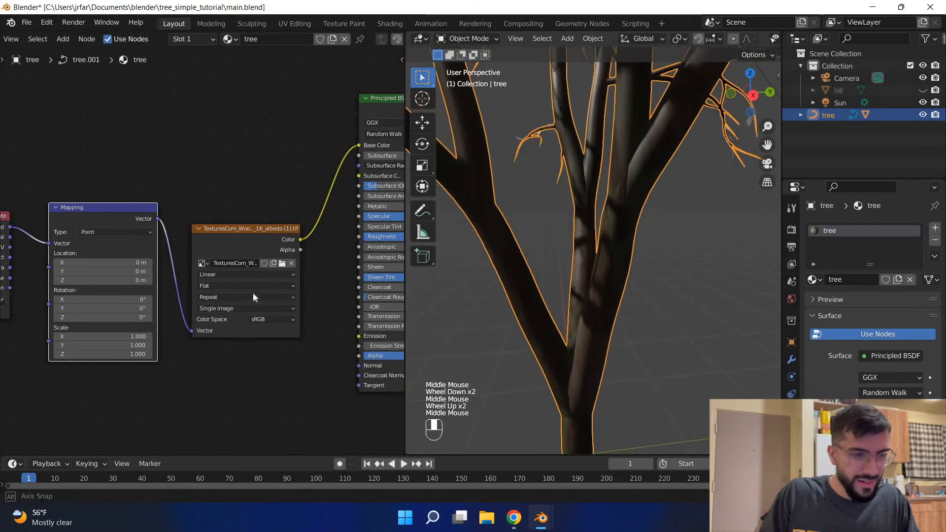
pyautogui.hotkey('ctrl', 's')
# Set the Image Texture node's projection to Box, check the trunk from several angles and save the file.
pyautogui.moveTo(230, 284); pyautogui.dragTo(260, 287, button='middle')
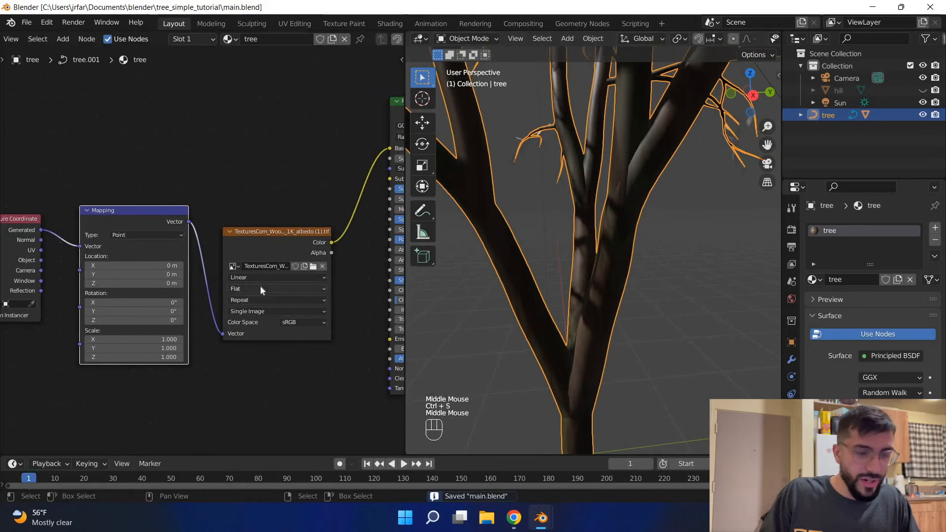
pyautogui.click(259, 290)
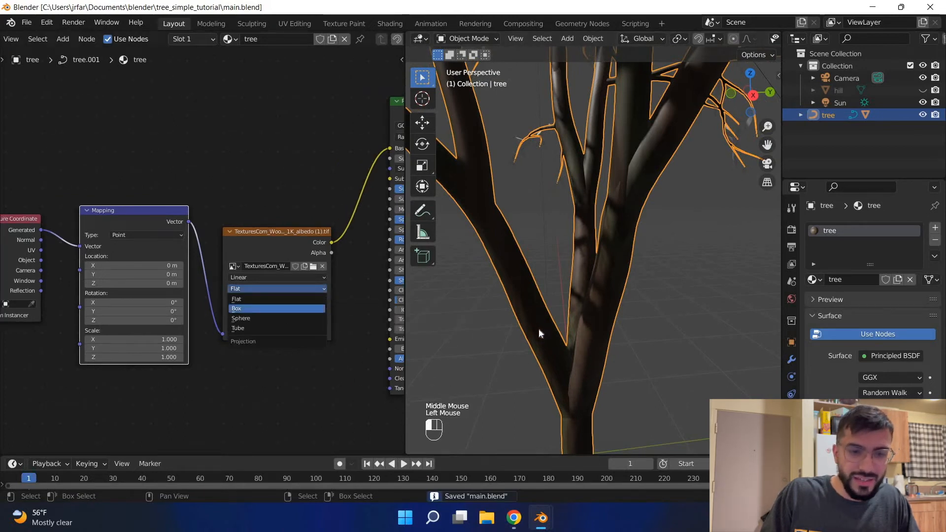
pyautogui.moveTo(556, 338); pyautogui.dragTo(536, 273, button='middle')
pyautogui.scroll(-1, 570, 274)
pyautogui.scroll(3, 570, 270)
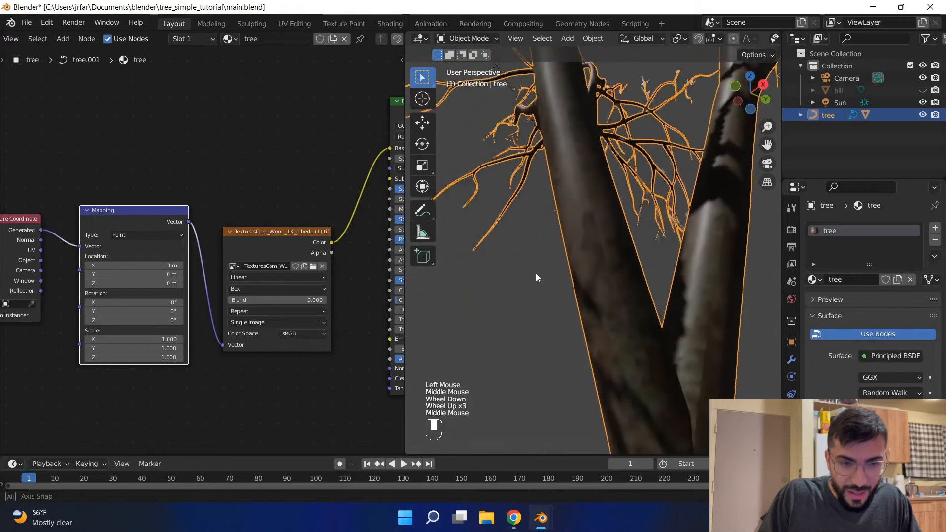
pyautogui.scroll(-2, 536, 273)
pyautogui.moveTo(591, 285); pyautogui.dragTo(593, 315, button='middle')
pyautogui.scroll(3, 607, 305)
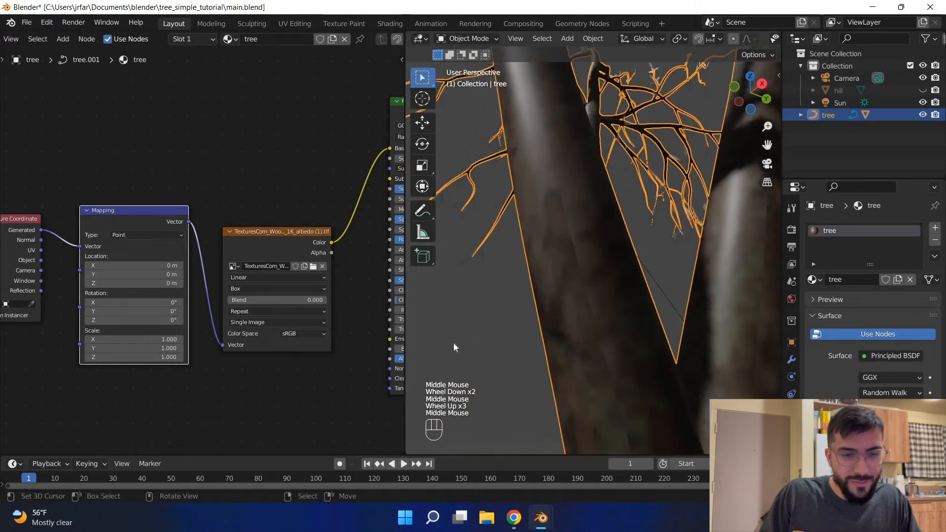
pyautogui.scroll(-2, 493, 360)
pyautogui.scroll(1, 522, 377)
pyautogui.moveTo(522, 376); pyautogui.dragTo(639, 349, button='middle')
pyautogui.scroll(-3, 640, 349)
pyautogui.hotkey('ctrl', 's')
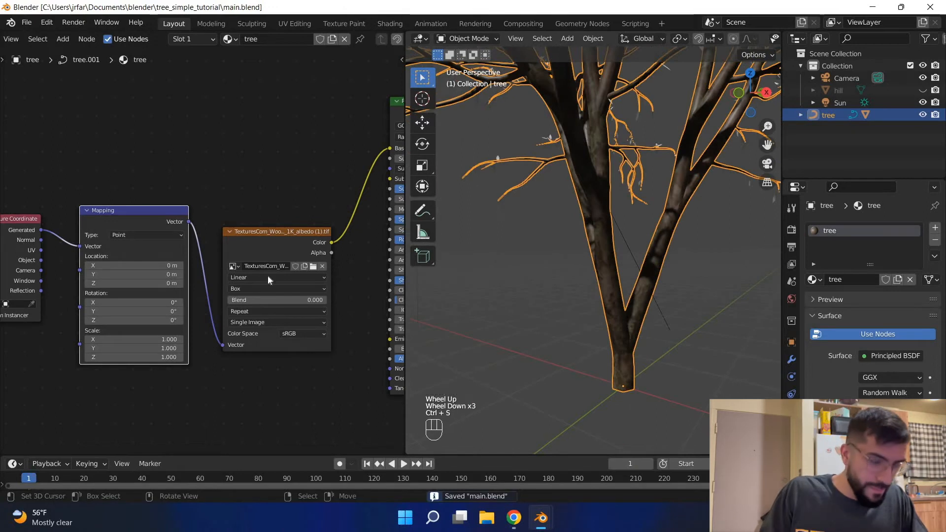
# Examine the box-projected bark texture along the trunk and branches at several distances and save the file.
pyautogui.moveTo(226, 341); pyautogui.dragTo(175, 346, button='middle')
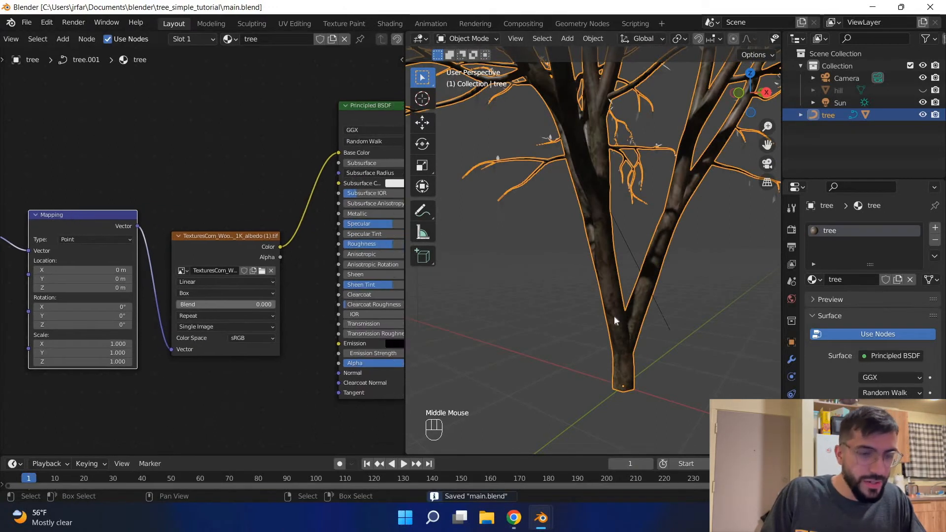
pyautogui.moveTo(246, 345); pyautogui.dragTo(320, 339, button='middle')
pyautogui.scroll(-2, 633, 323)
pyautogui.moveTo(633, 322); pyautogui.dragTo(606, 335, button='middle')
pyautogui.scroll(3, 606, 335)
pyautogui.moveTo(606, 335); pyautogui.dragTo(616, 310, button='middle')
pyautogui.scroll(3, 618, 326)
pyautogui.scroll(-2, 609, 291)
pyautogui.scroll(1, 609, 290)
pyautogui.scroll(-5, 605, 306)
pyautogui.hotkey('ctrl', 's')
pyautogui.moveTo(139, 198); pyautogui.dragTo(205, 154, button='middle')
pyautogui.moveTo(225, 288)
pyautogui.mouseDown()
pyautogui.moveTo(213, 300)
pyautogui.moveTo(227, 287)
pyautogui.mouseUp()
pyautogui.scroll(3, 222, 297)
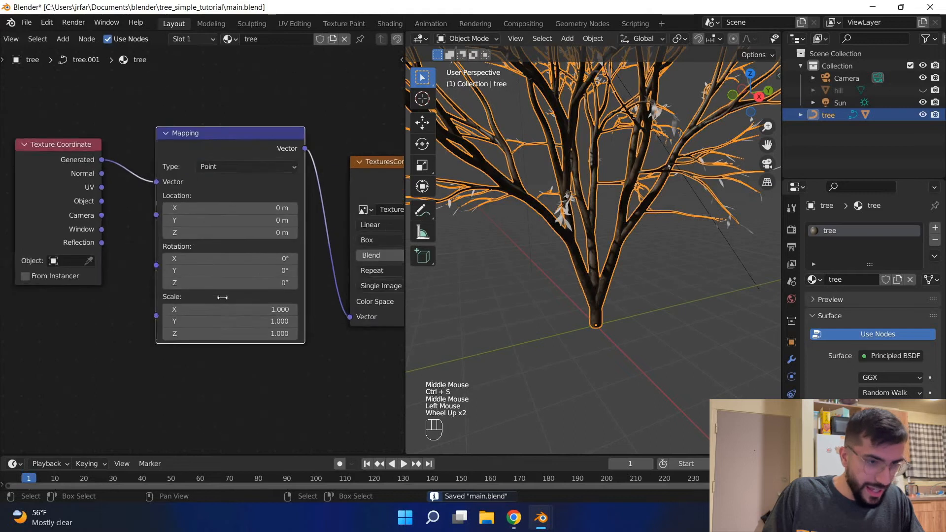
pyautogui.moveTo(222, 340); pyautogui.dragTo(228, 304, button='middle')
pyautogui.moveTo(222, 297); pyautogui.dragTo(222, 297)
pyautogui.press('Escape')
pyautogui.scroll(7, 624, 268)
pyautogui.scroll(-1, 624, 267)
pyautogui.moveTo(237, 292)
pyautogui.mouseDown()
pyautogui.moveTo(295, 292)
pyautogui.moveTo(236, 292)
pyautogui.moveTo(247, 306)
pyautogui.moveTo(295, 305)
pyautogui.moveTo(236, 306)
pyautogui.mouseUp()
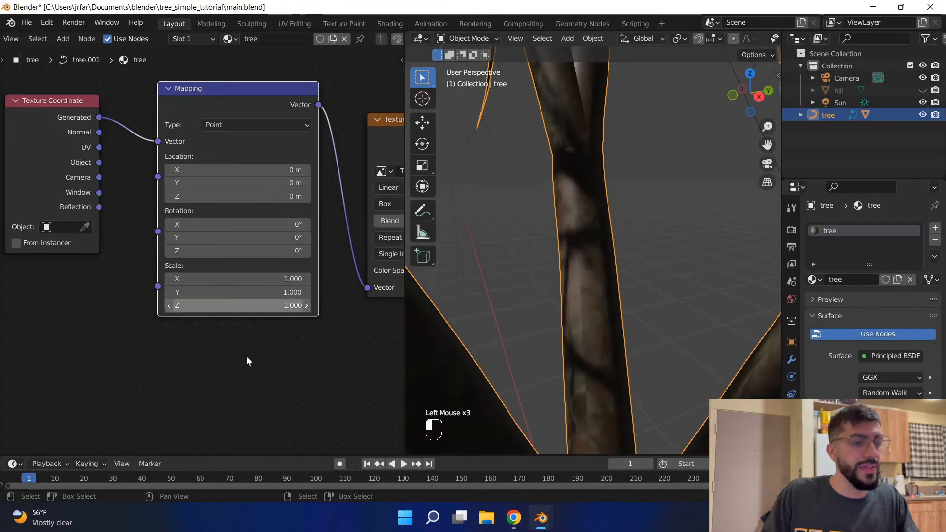
# Save the file and add a Value node below the Texture Coordinate node.
pyautogui.hotkey('ctrl', 's')
pyautogui.scroll(-2, 242, 357)
pyautogui.scroll(1, 242, 357)
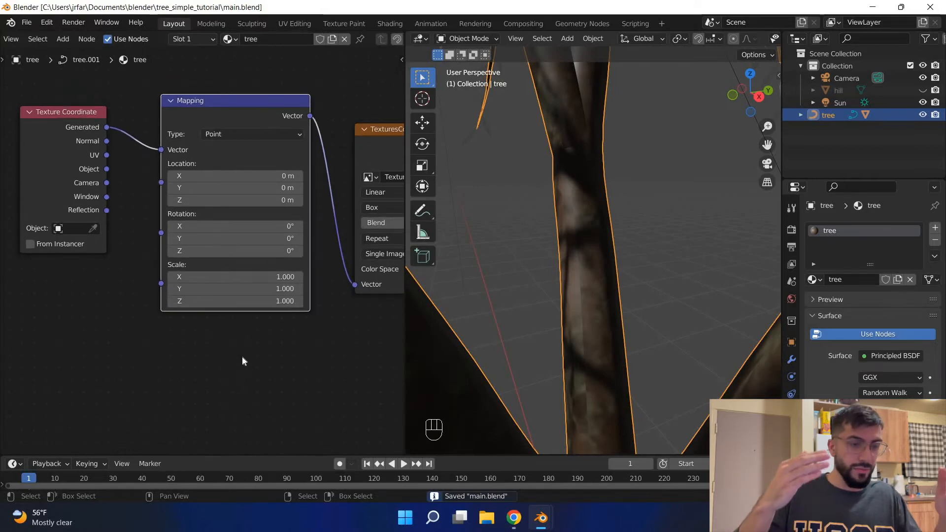
pyautogui.hotkey('ctrl', 's')
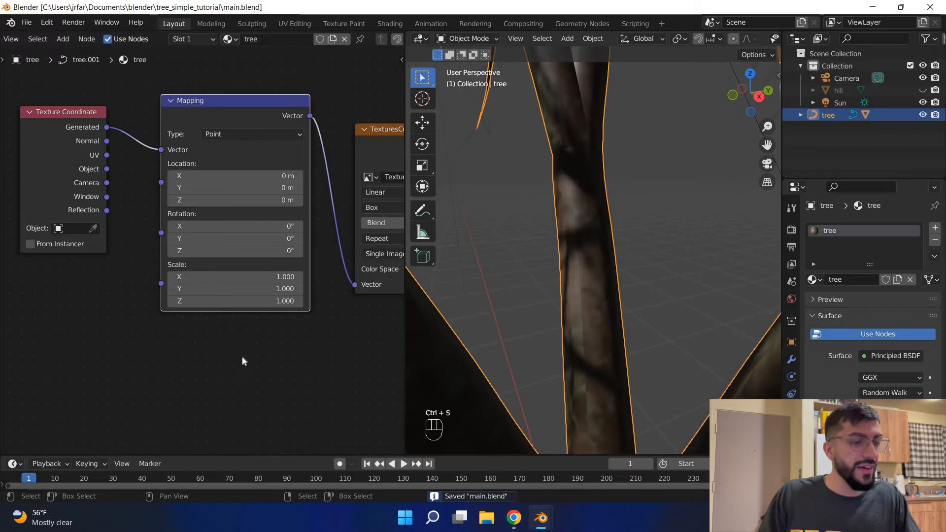
pyautogui.hotkey('shift', 'a')
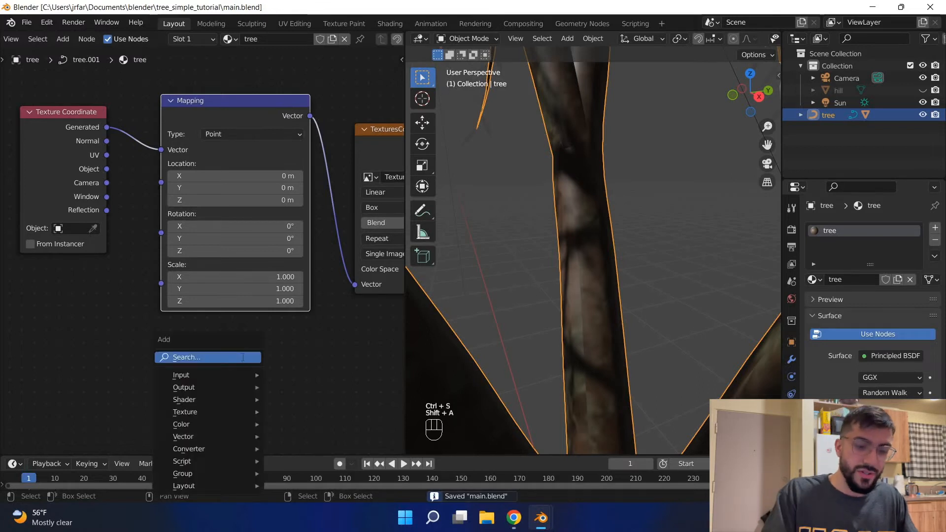
pyautogui.click(242, 357)
pyautogui.write('value')
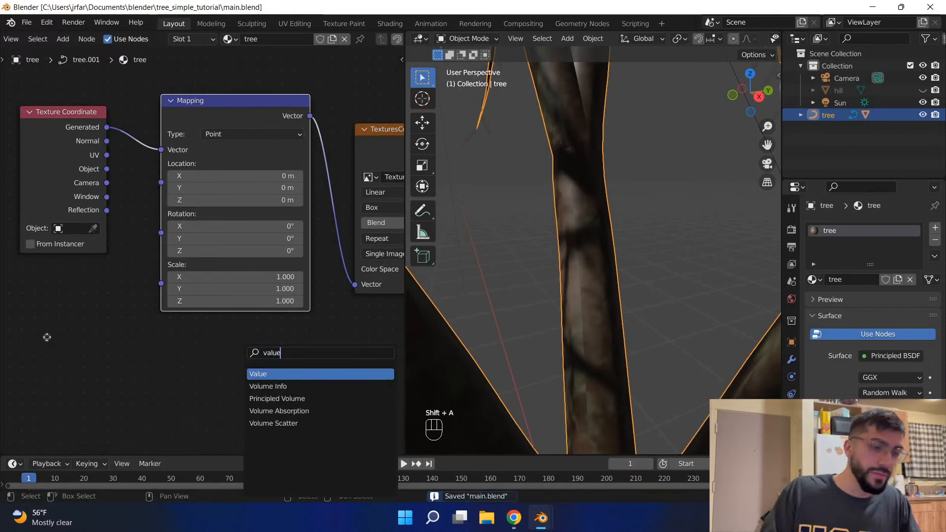
pyautogui.press('Return')
pyautogui.click(76, 327)
# Connect the Value node's output to the Mapping node's Scale input and set the value to 3.5.
pyautogui.moveTo(84, 304); pyautogui.dragTo(133, 318, button='middle')
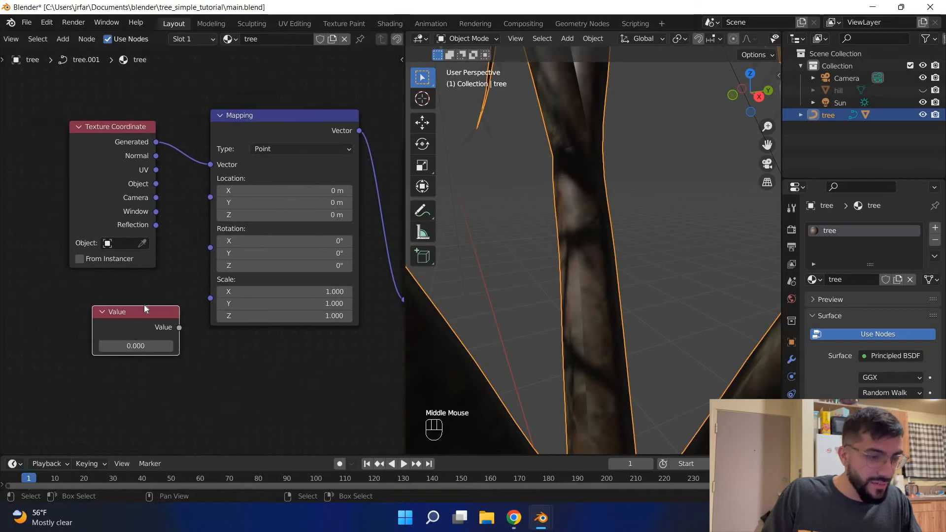
pyautogui.moveTo(133, 318); pyautogui.dragTo(81, 320)
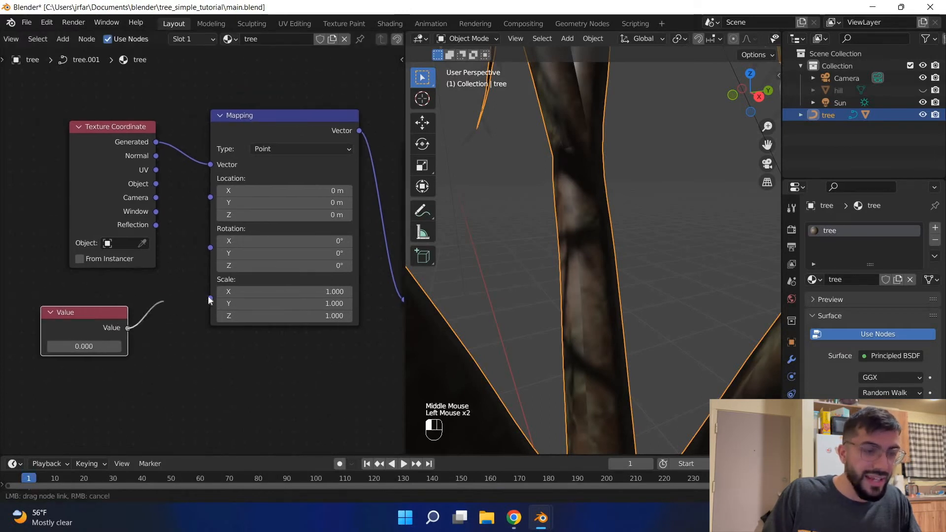
pyautogui.moveTo(207, 296); pyautogui.dragTo(210, 299)
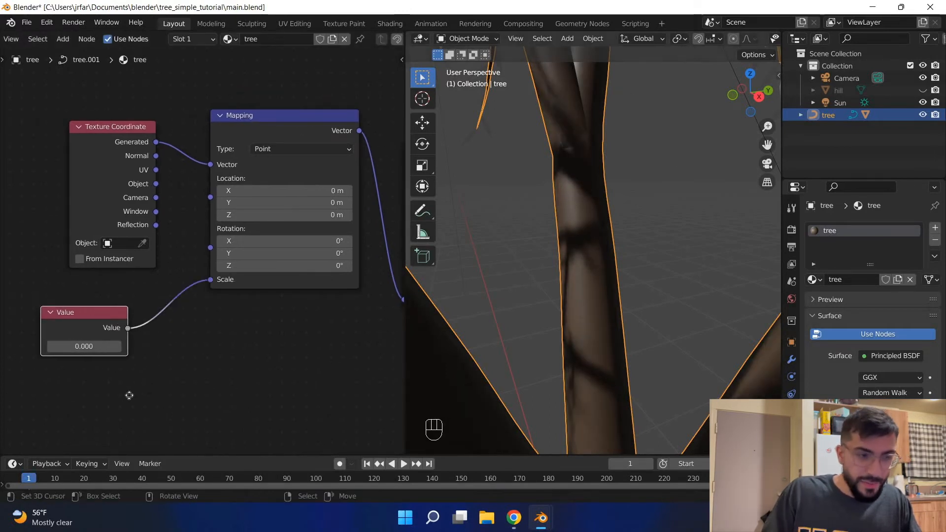
pyautogui.scroll(1, 124, 346)
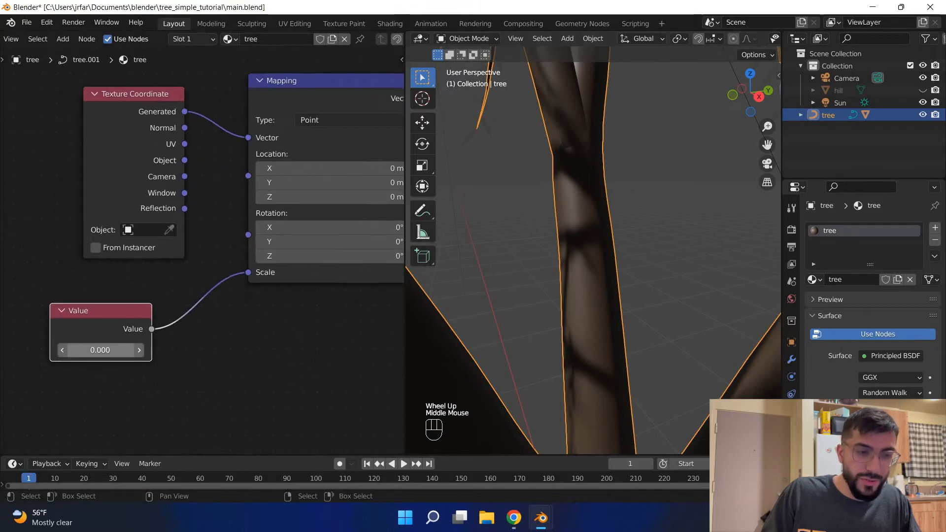
pyautogui.moveTo(100, 350); pyautogui.dragTo(172, 350)
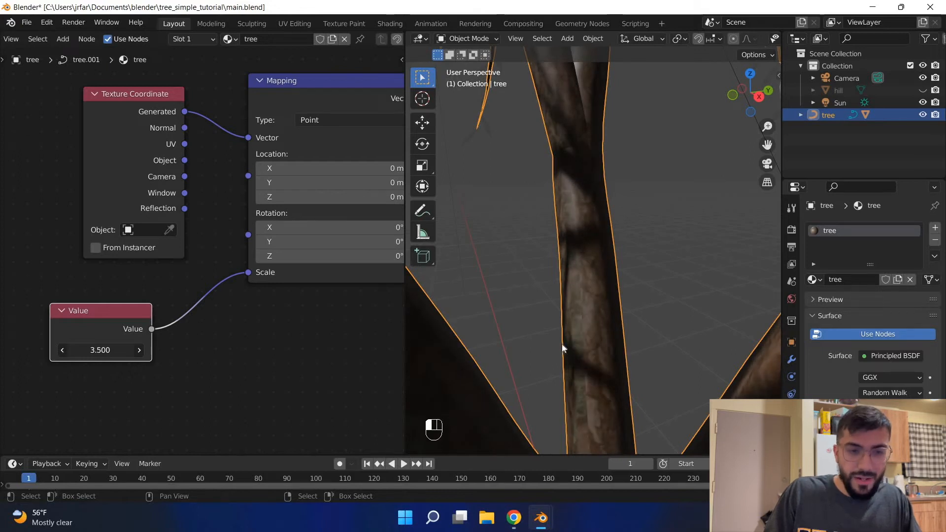
# Inspect the rescaled bark texture on the trunk from several angles with the tree deselected and save the file.
pyautogui.scroll(-3, 631, 355)
pyautogui.rightClick(586, 372)
pyautogui.moveTo(587, 372); pyautogui.dragTo(616, 376, button='middle')
pyautogui.scroll(-1, 617, 375)
pyautogui.scroll(2, 617, 375)
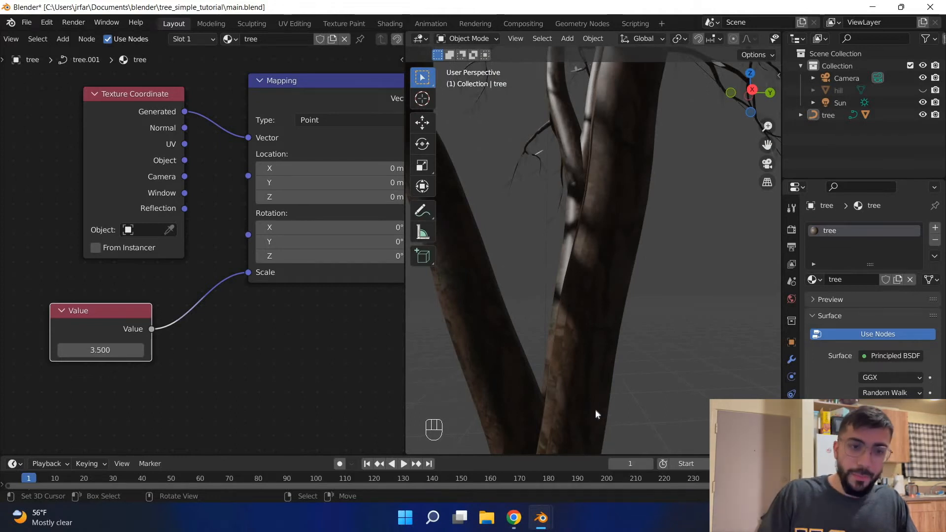
pyautogui.scroll(-3, 643, 314)
pyautogui.scroll(2, 642, 314)
pyautogui.scroll(-2, 640, 325)
pyautogui.scroll(1, 639, 333)
pyautogui.moveTo(639, 333)
pyautogui.mouseDown(button='middle')
pyautogui.moveTo(671, 321)
pyautogui.moveTo(625, 343)
pyautogui.mouseUp(button='middle')
pyautogui.scroll(-1, 620, 342)
pyautogui.scroll(-1, 625, 343)
pyautogui.hotkey('ctrl', 's')
# Select the tree's leaves object in the viewport and save the file.
pyautogui.moveTo(683, 258); pyautogui.dragTo(660, 281, button='middle')
pyautogui.scroll(-2, 670, 268)
pyautogui.hotkey('ctrl', 's')
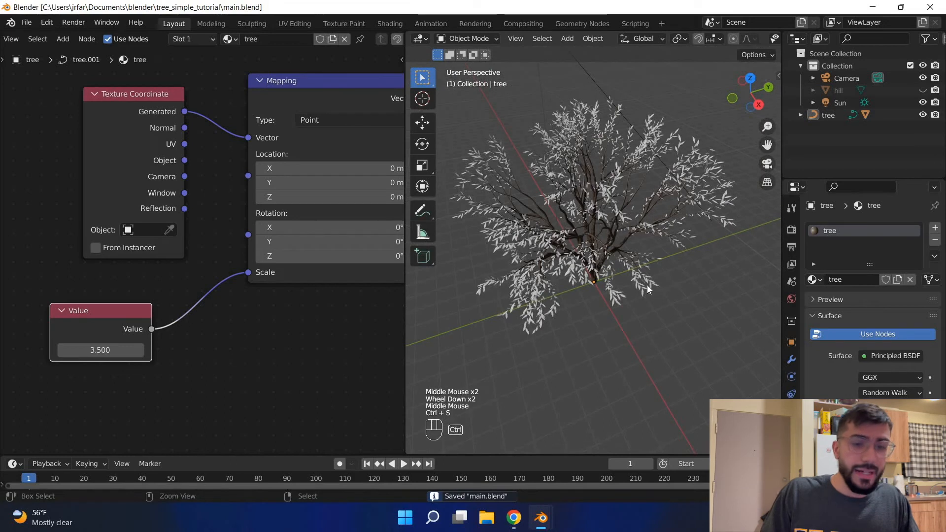
pyautogui.rightClick(612, 303)
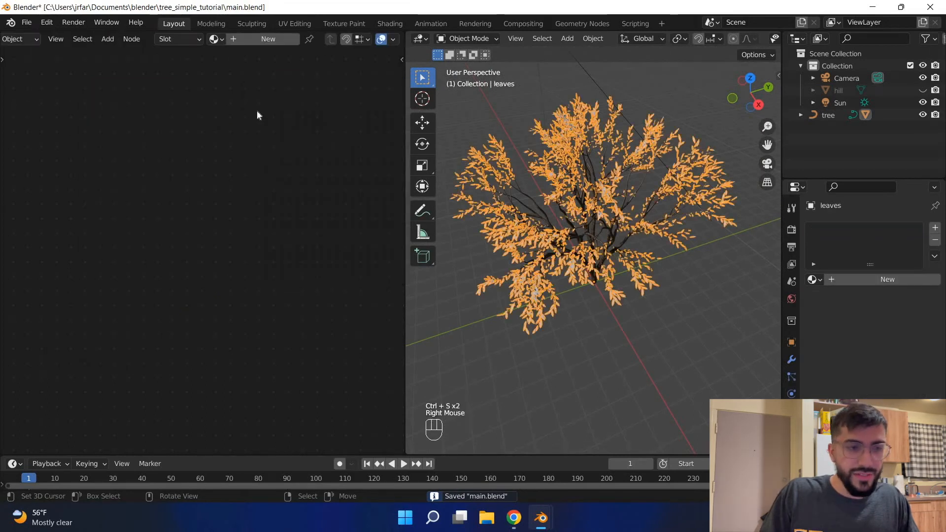
pyautogui.hotkey('ctrl', 's')
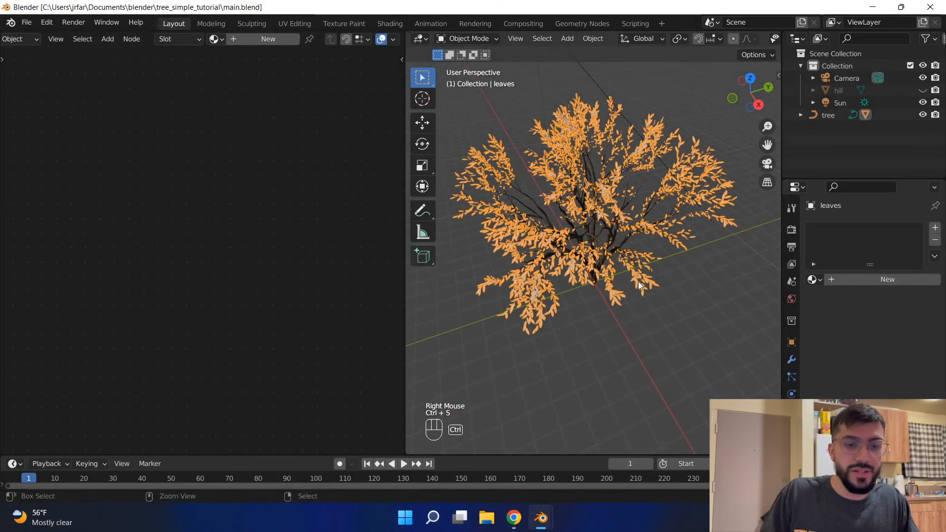
# Create a new material for the leaves object and bring its shader nodes into view.
pyautogui.scroll(3, 637, 282)
pyautogui.scroll(-3, 640, 286)
pyautogui.moveTo(624, 288); pyautogui.dragTo(623, 300, button='middle')
pyautogui.moveTo(582, 345); pyautogui.dragTo(564, 365, button='middle')
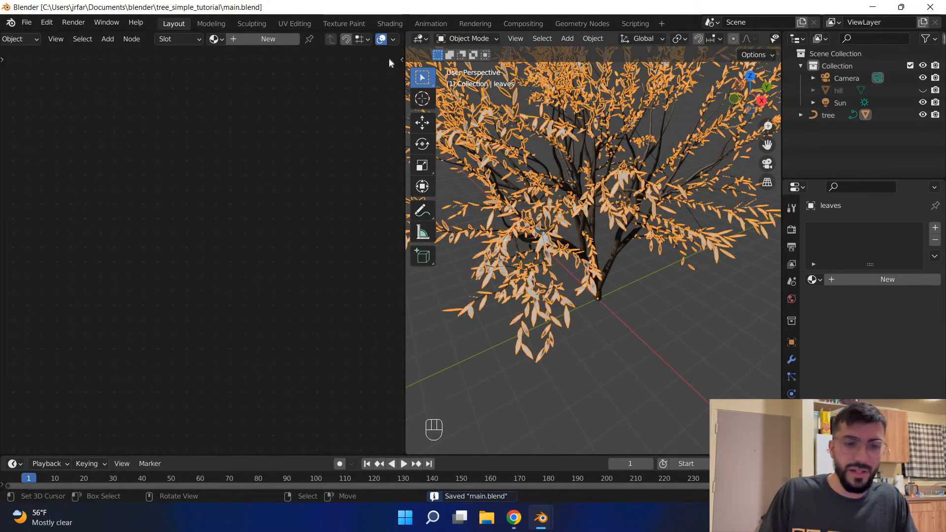
pyautogui.click(282, 38)
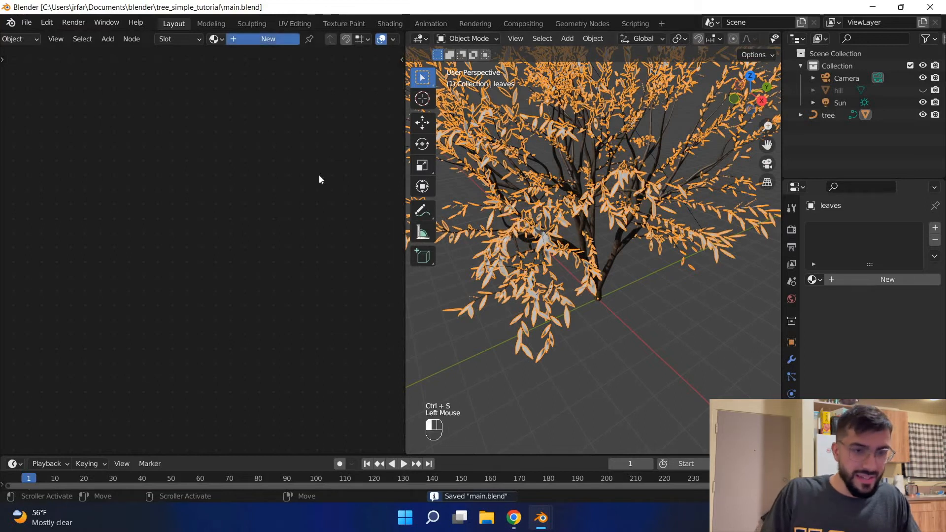
pyautogui.scroll(-1, 239, 160)
pyautogui.moveTo(239, 159); pyautogui.dragTo(105, 224, button='middle')
pyautogui.scroll(-4, 105, 224)
pyautogui.moveTo(213, 189); pyautogui.dragTo(150, 226, button='middle')
pyautogui.moveTo(201, 264); pyautogui.dragTo(178, 215, button='middle')
pyautogui.scroll(3, 178, 215)
pyautogui.scroll(-1, 178, 216)
pyautogui.moveTo(143, 175); pyautogui.dragTo(197, 172, button='middle')
# Set the leaves material's Base Color to an orange-red and check it on the deselected tree.
pyautogui.click(197, 172)
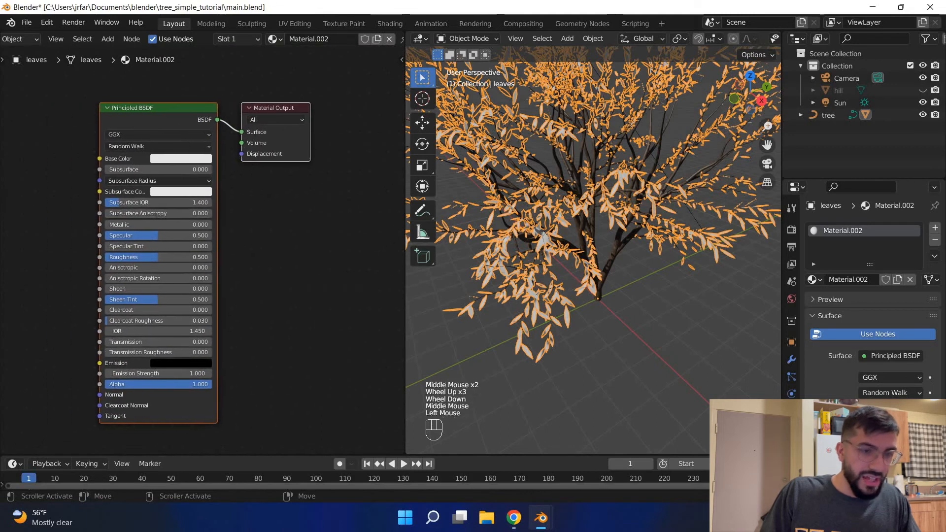
pyautogui.click(187, 227)
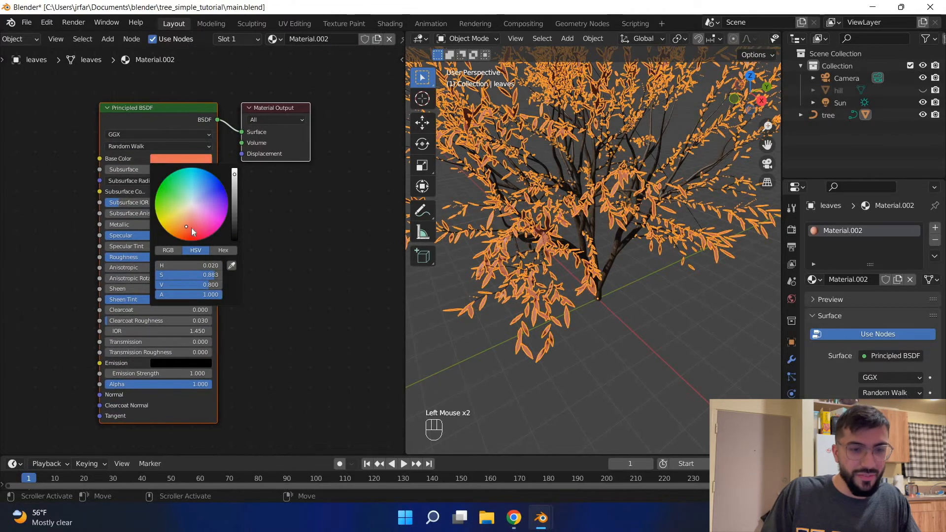
pyautogui.rightClick(694, 317)
pyautogui.scroll(-2, 685, 261)
pyautogui.moveTo(628, 296); pyautogui.dragTo(635, 321, button='middle')
pyautogui.scroll(2, 635, 321)
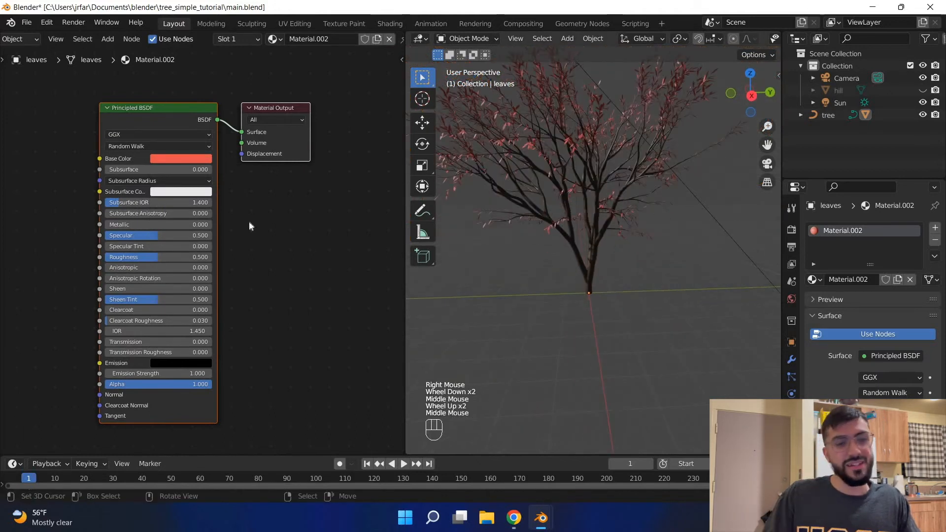
pyautogui.moveTo(642, 327); pyautogui.dragTo(615, 305, button='middle')
pyautogui.scroll(-1, 529, 370)
pyautogui.scroll(1, 624, 339)
pyautogui.scroll(2, 635, 338)
pyautogui.scroll(-2, 642, 336)
# Try a more orange Base Color on the leaves with hue 0.015, saturation 0.888 and value 0.800.
pyautogui.moveTo(221, 129); pyautogui.dragTo(141, 123, button='middle')
pyautogui.moveTo(252, 147); pyautogui.dragTo(269, 154)
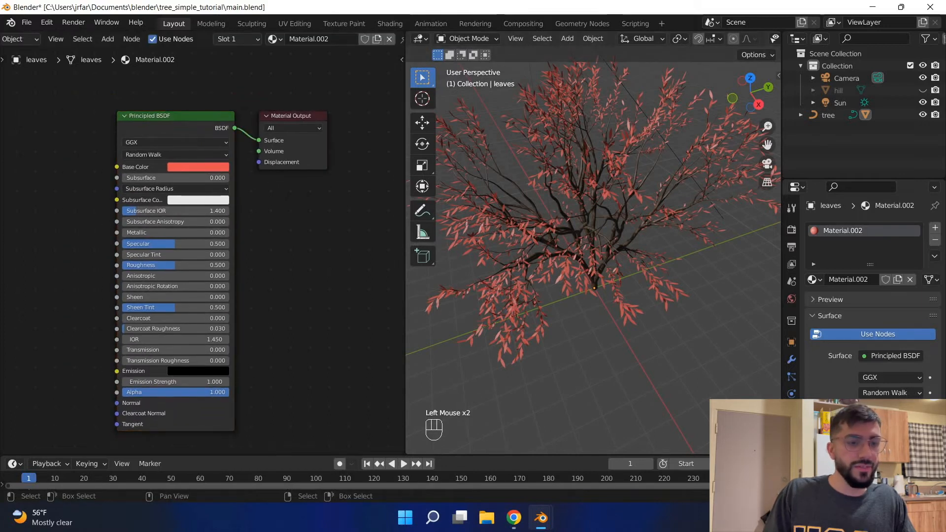
pyautogui.click(198, 166)
pyautogui.click(174, 50)
pyautogui.moveTo(191, 52)
pyautogui.mouseDown()
pyautogui.moveTo(226, 45)
pyautogui.moveTo(211, 60)
pyautogui.moveTo(213, 88)
pyautogui.moveTo(198, 86)
pyautogui.mouseUp()
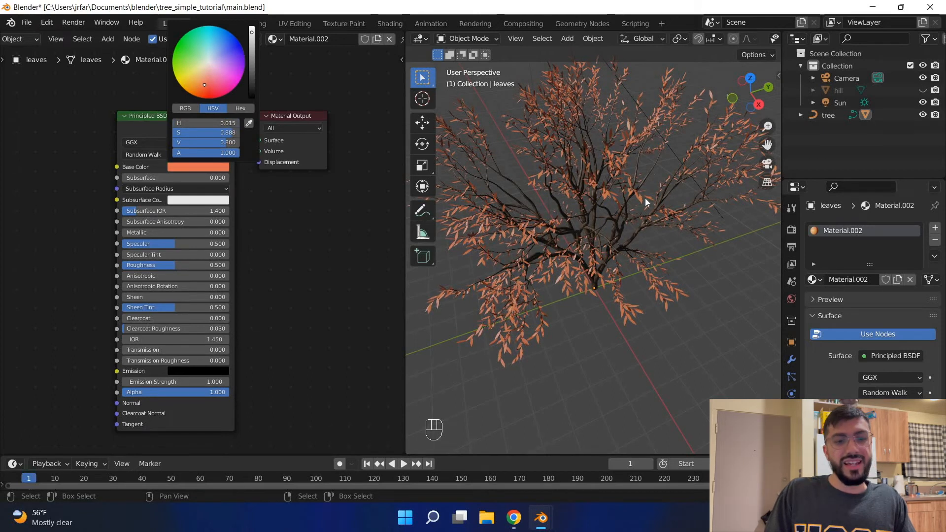
pyautogui.scroll(-3, 645, 198)
pyautogui.moveTo(645, 198); pyautogui.dragTo(635, 187, button='middle')
pyautogui.click(212, 123)
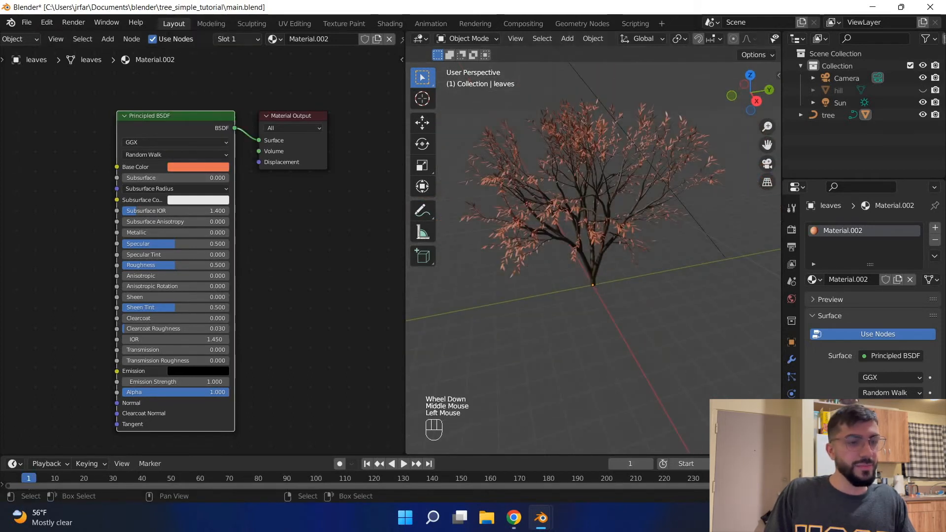
# Shift the leaves' Base Color through red to pink with hue 0.980, saturation 0.712 and value 0.800.
pyautogui.click(198, 166)
pyautogui.click(210, 86)
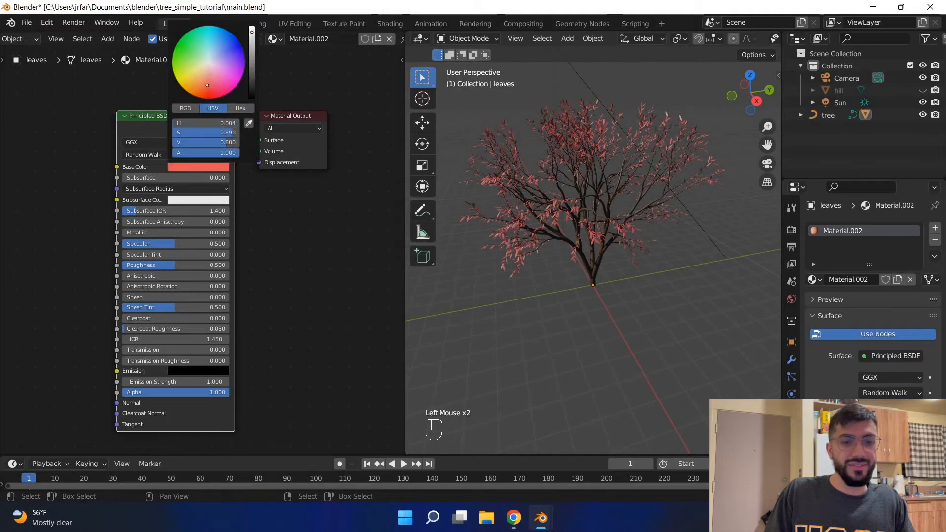
pyautogui.moveTo(539, 355); pyautogui.dragTo(542, 335, button='middle')
pyautogui.scroll(-1, 530, 345)
pyautogui.scroll(3, 542, 335)
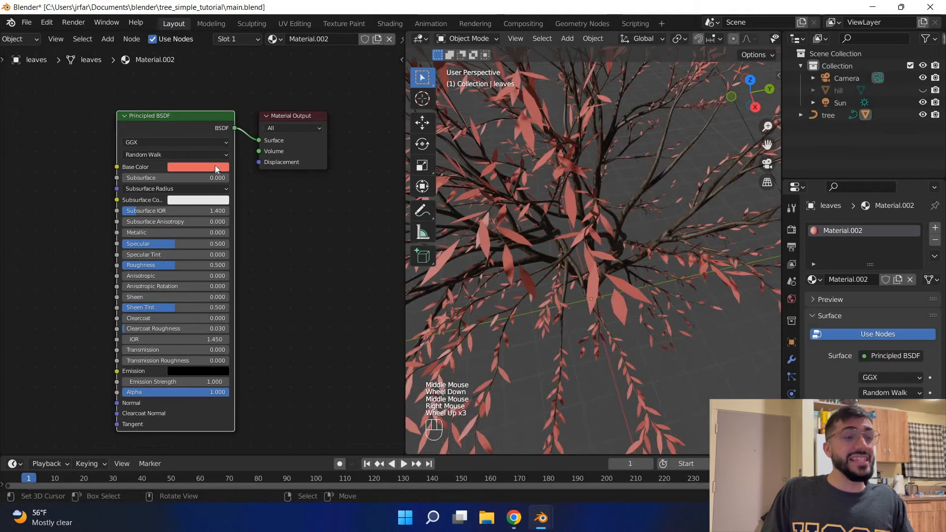
pyautogui.click(198, 167)
pyautogui.click(205, 83)
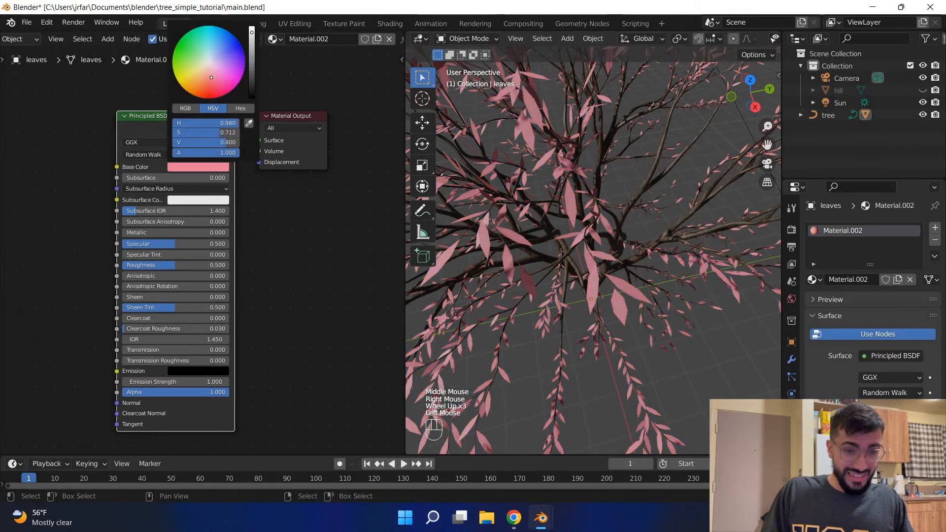
# Set the leaves' base colour to a more saturated red with hue 0.990 and saturation 0.875, and save the file.
pyautogui.click(212, 86)
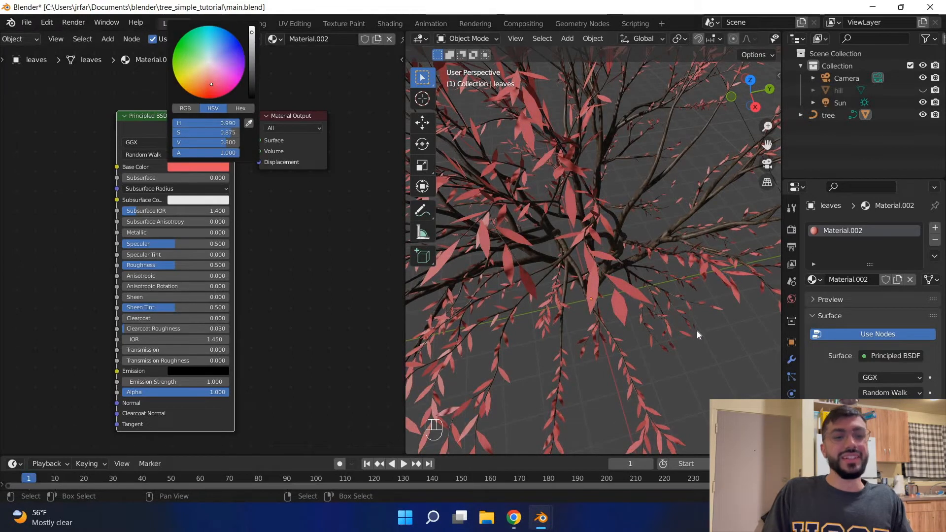
pyautogui.scroll(-2, 697, 330)
pyautogui.moveTo(686, 293); pyautogui.dragTo(674, 211, button='middle')
pyautogui.hotkey('ctrl', 's')
pyautogui.scroll(-1, 665, 214)
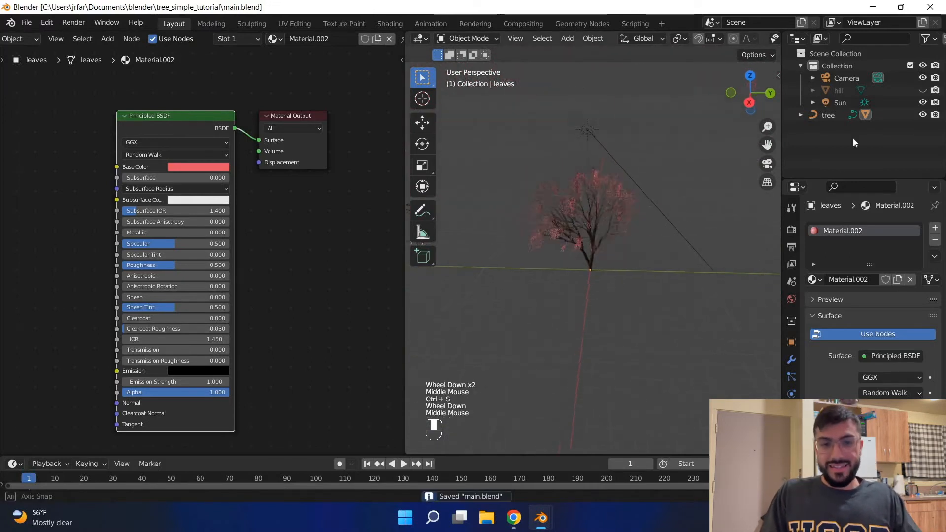
# Unhide the hill and look at the scene through the camera.
pyautogui.click(923, 90)
pyautogui.moveTo(631, 241); pyautogui.dragTo(630, 241, button='middle')
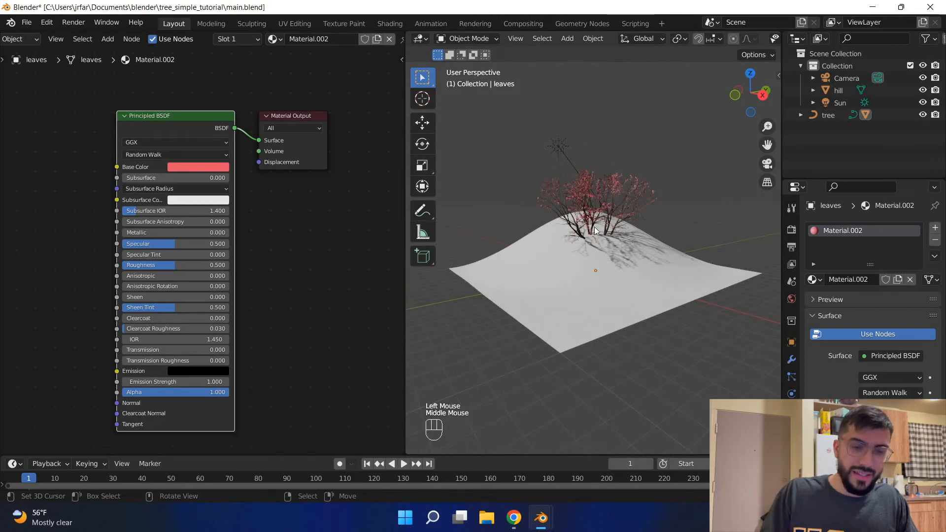
pyautogui.press('KP_0')
# Select the tree and raise it about 3.66 m along the Z axis so the trunk base meets the hill.
pyautogui.rightClick(613, 250)
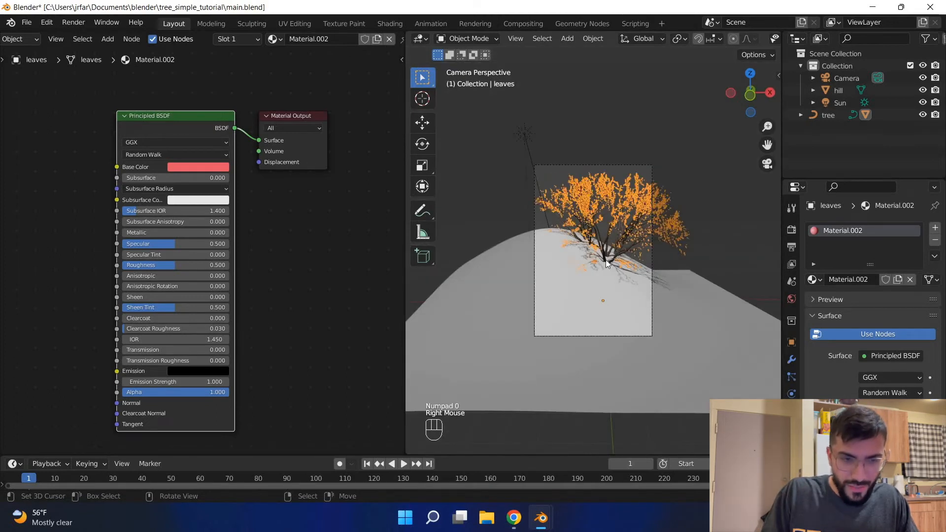
pyautogui.rightClick(607, 259)
pyautogui.scroll(3, 607, 258)
pyautogui.scroll(-1, 608, 258)
pyautogui.press('g')
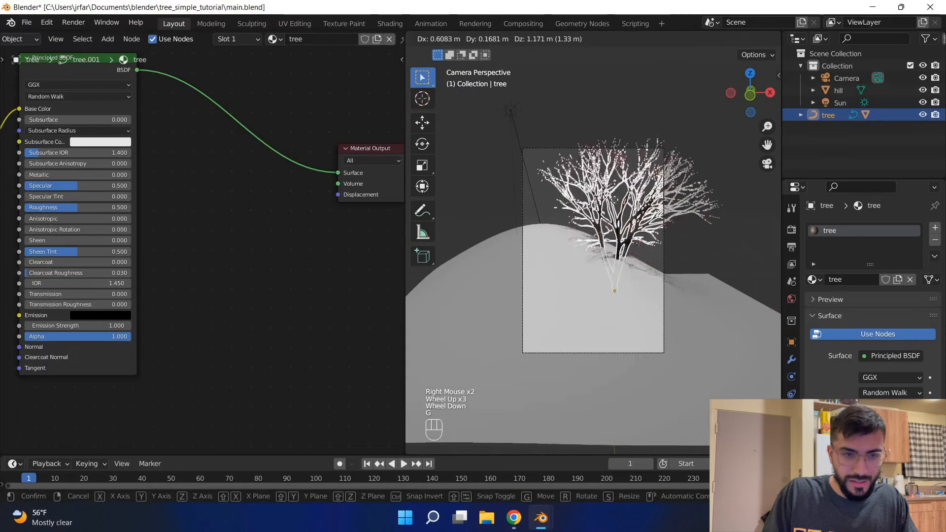
pyautogui.press('Escape')
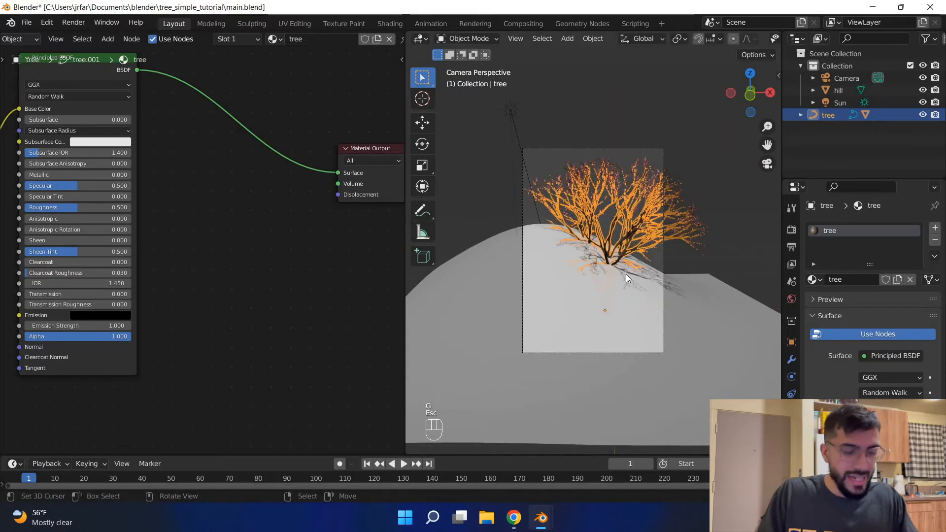
pyautogui.hotkey('ctrl', 's')
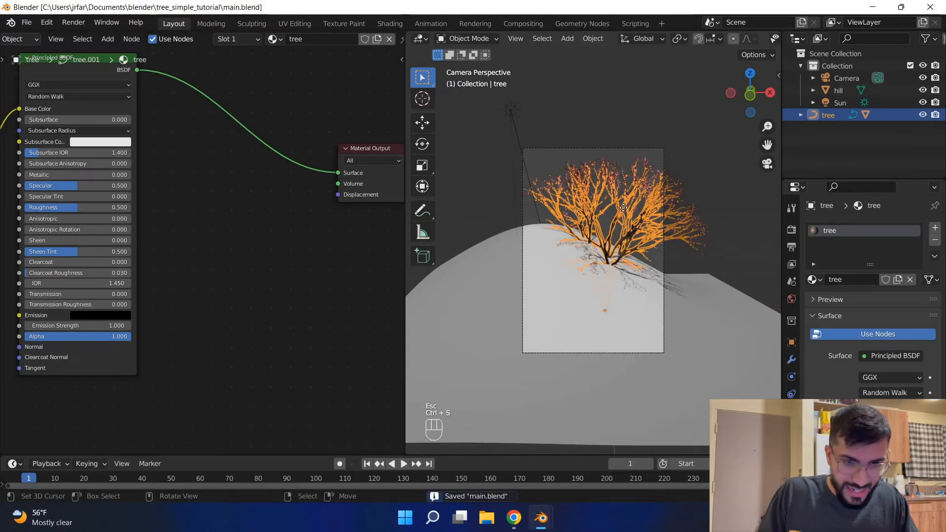
pyautogui.press('g')
pyautogui.press('z')
pyautogui.click(687, 153)
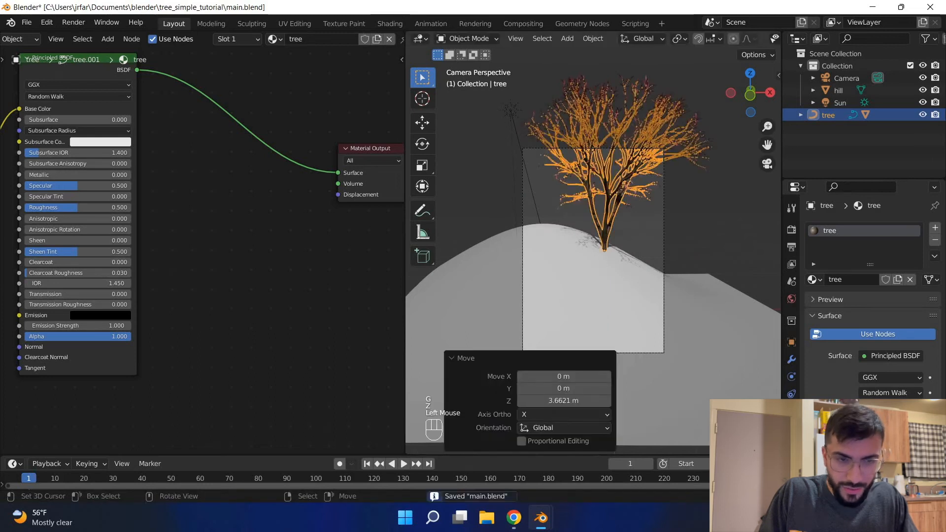
# Tilt the tree about 8.7° in the camera view and save the file.
pyautogui.press('r')
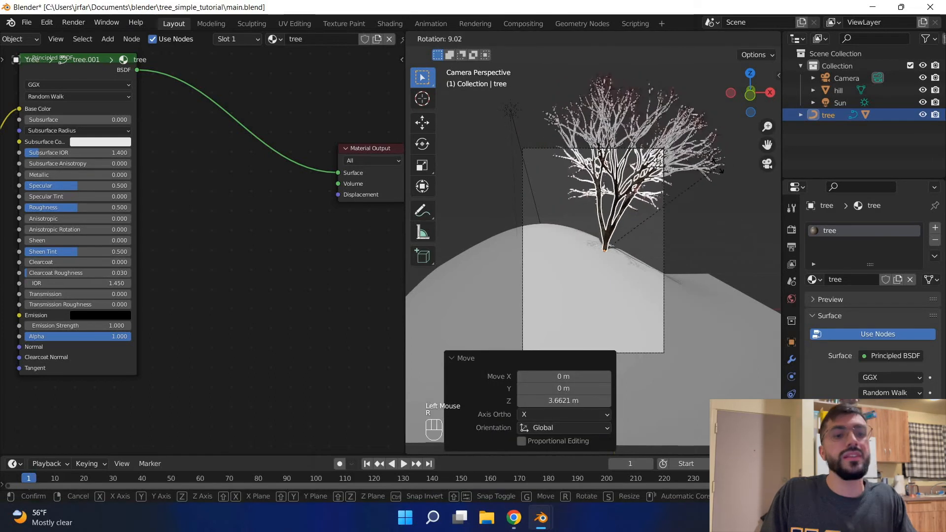
pyautogui.click(705, 178)
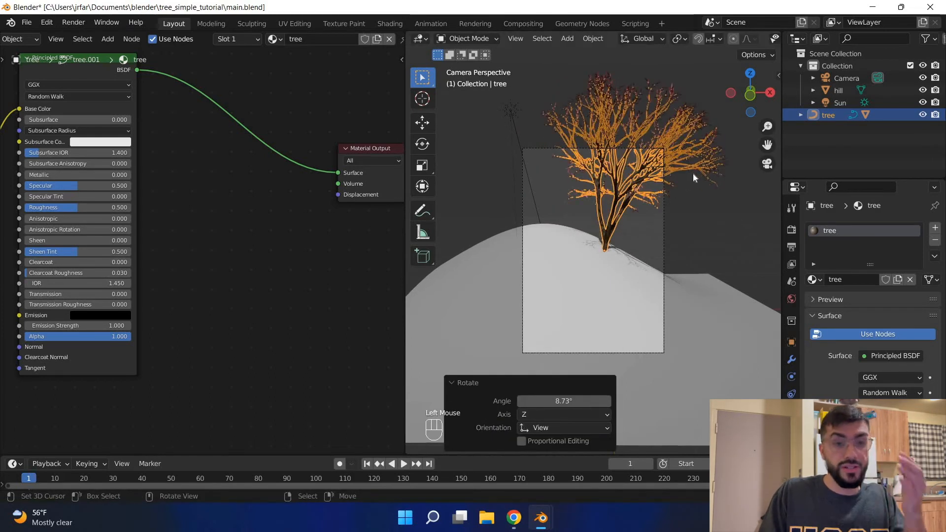
pyautogui.hotkey('ctrl', 's')
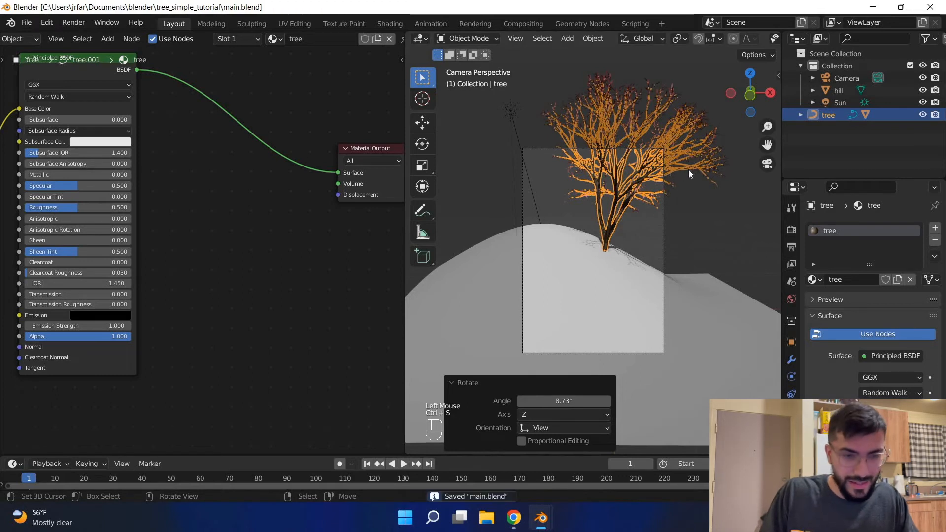
# Scale the tree down uniformly until it fits inside the camera frame, and save the file.
pyautogui.press('s')
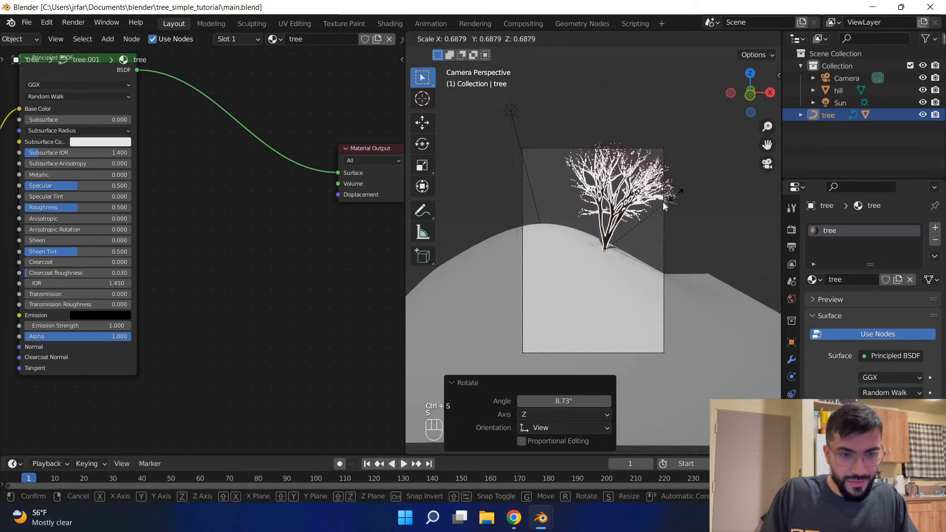
pyautogui.click(664, 176)
pyautogui.hotkey('ctrl', 's')
# Select the camera and raise it about 1.42 m along the Z axis.
pyautogui.rightClick(648, 219)
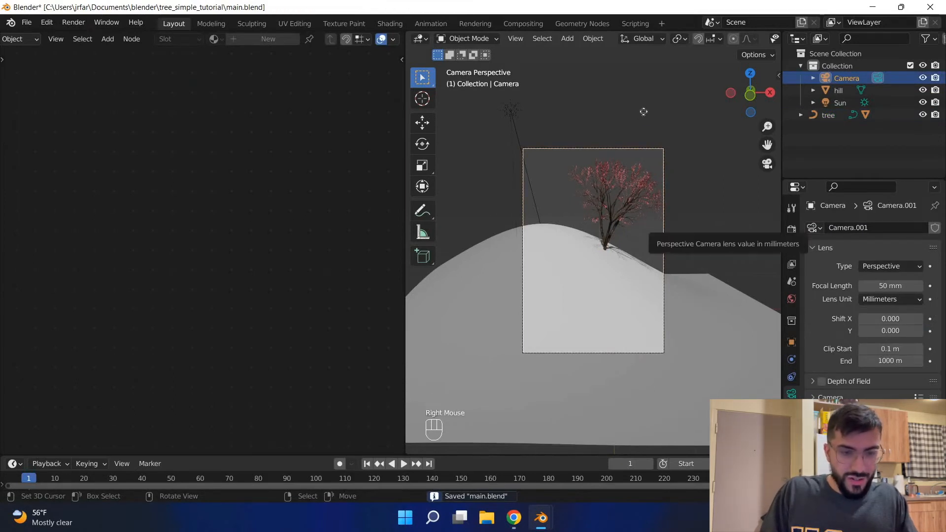
pyautogui.press('g')
pyautogui.press('z')
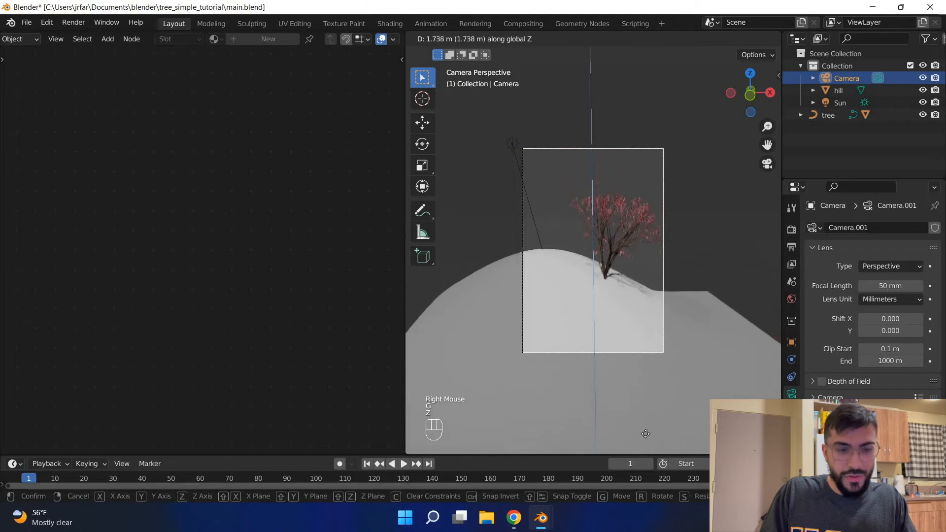
pyautogui.click(615, 91)
# Shift the camera about 1.24 m along the X axis, select the hill and save the file.
pyautogui.press('g')
pyautogui.press('y')
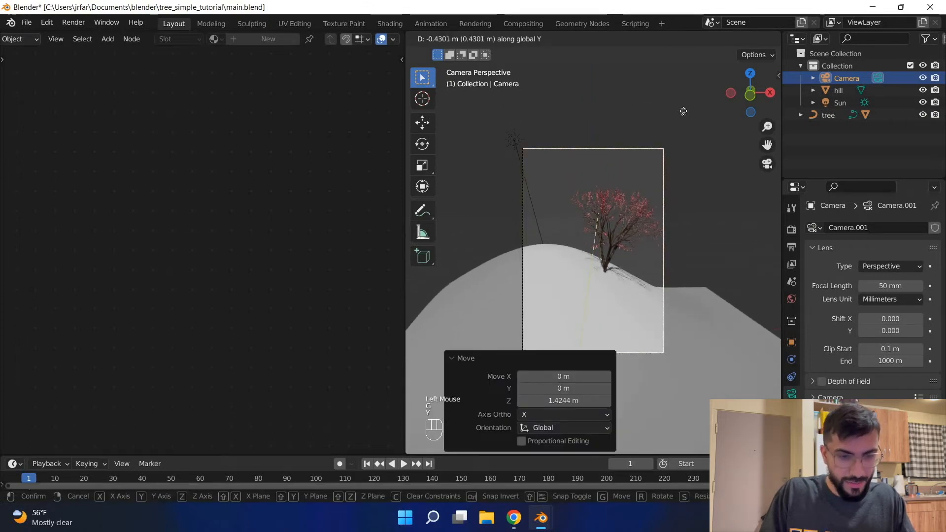
pyautogui.press('x')
pyautogui.click(676, 110)
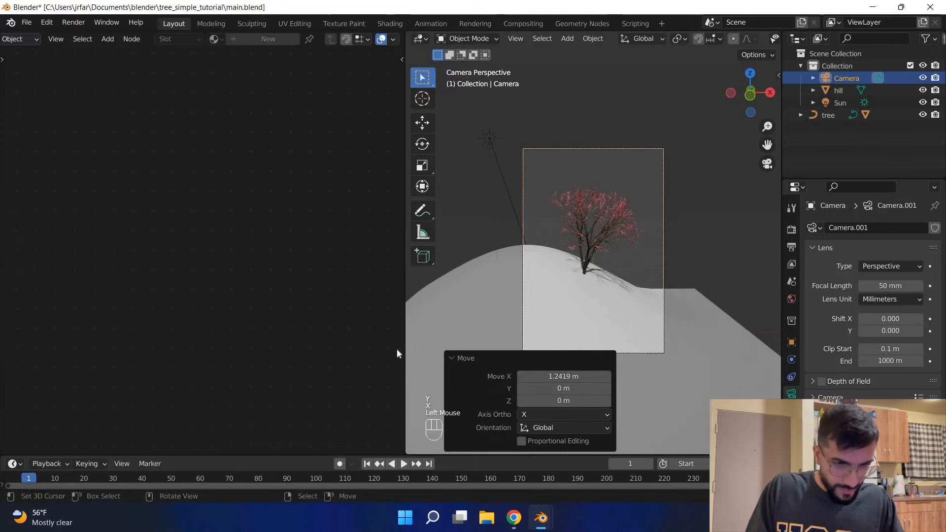
pyautogui.click(459, 356)
pyautogui.hotkey('ctrl', 's')
pyautogui.rightClick(586, 318)
pyautogui.hotkey('ctrl', 's')
pyautogui.hotkey('ctrl', 's')
pyautogui.hotkey('ctrl', 's')
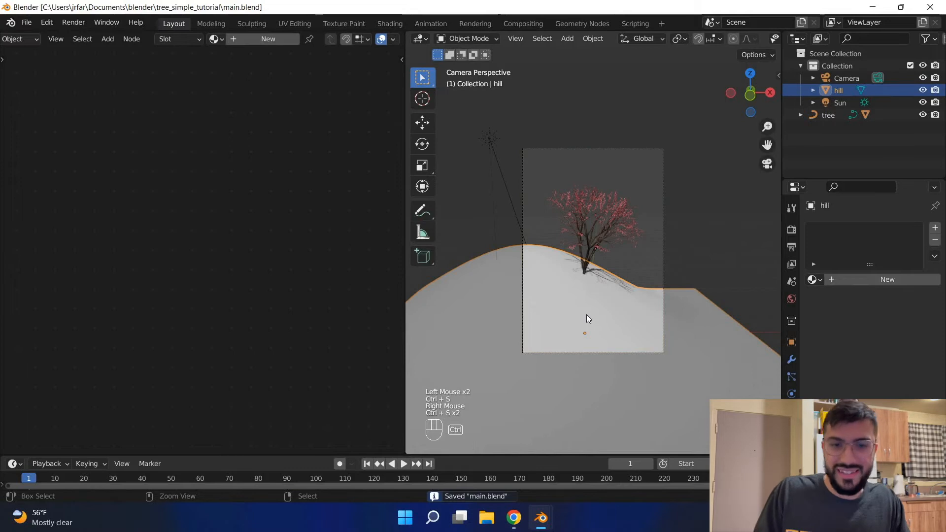
# Hide the leaves, the tree and the hill from the viewport and save the file.
pyautogui.click(801, 115)
pyautogui.hotkey('ctrl', 's')
pyautogui.hotkey('ctrl', 's')
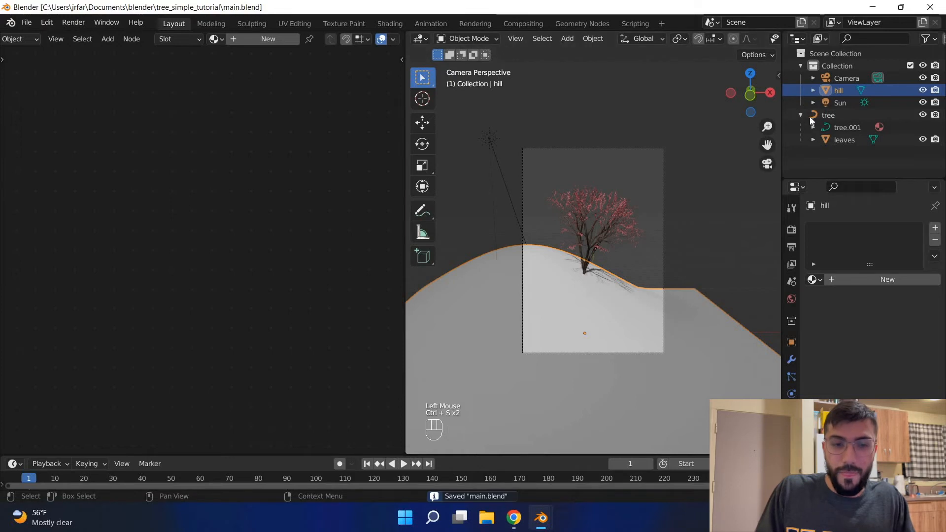
pyautogui.click(922, 139)
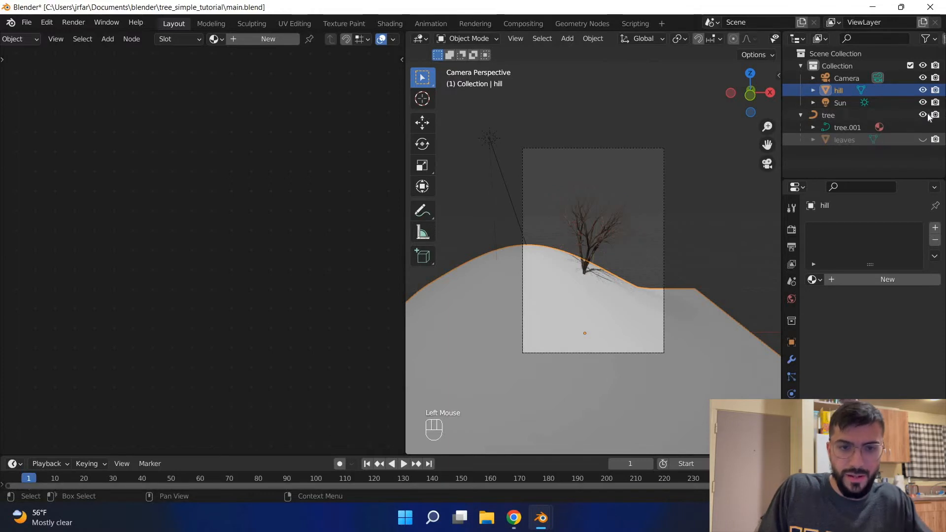
pyautogui.click(922, 114)
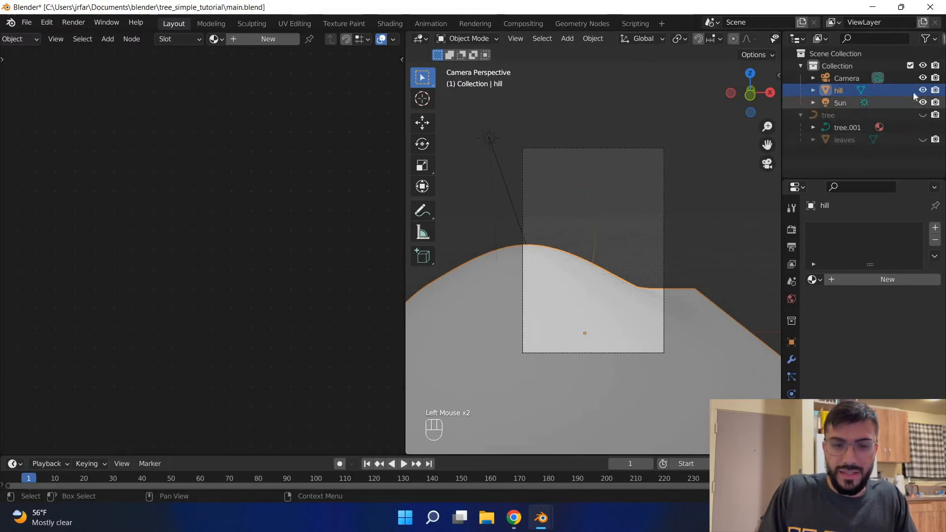
pyautogui.click(922, 90)
pyautogui.hotkey('ctrl', 's')
pyautogui.moveTo(648, 205); pyautogui.dragTo(649, 190, button='middle')
pyautogui.scroll(-2, 649, 190)
pyautogui.hotkey('ctrl', 's')
pyautogui.hotkey('ctrl', 's')
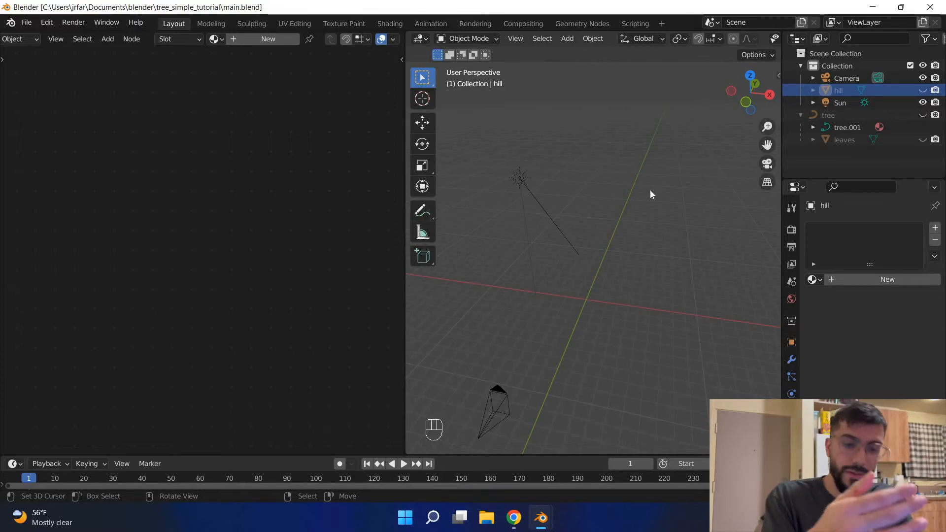
pyautogui.hotkey('ctrl', 's')
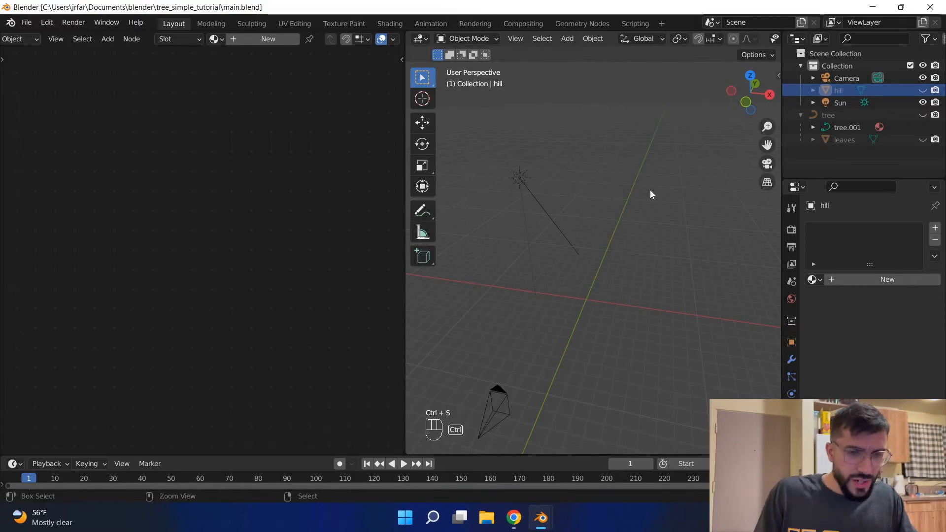
# Add a plane and clear its location so it sits at the world origin, and save the file.
pyautogui.hotkey('shift', 'a')
pyautogui.press('Return')
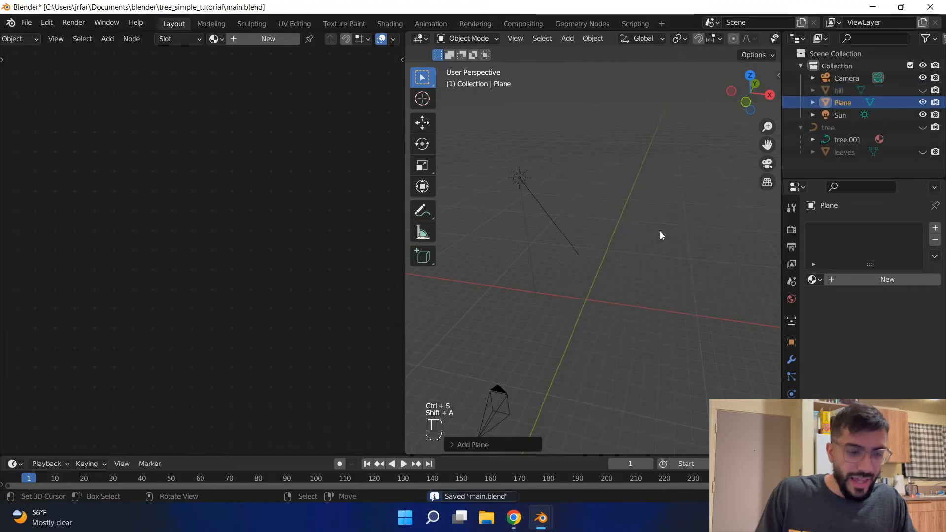
pyautogui.moveTo(553, 215); pyautogui.dragTo(566, 252, button='middle')
pyautogui.scroll(-2, 644, 217)
pyautogui.moveTo(644, 217); pyautogui.dragTo(643, 215, button='middle')
pyautogui.press('KP_0')
pyautogui.press('KP_0')
pyautogui.scroll(1, 607, 211)
pyautogui.hotkey('alt', 'g')
pyautogui.scroll(5, 619, 253)
pyautogui.scroll(-1, 618, 252)
pyautogui.moveTo(618, 252); pyautogui.dragTo(605, 258, button='middle')
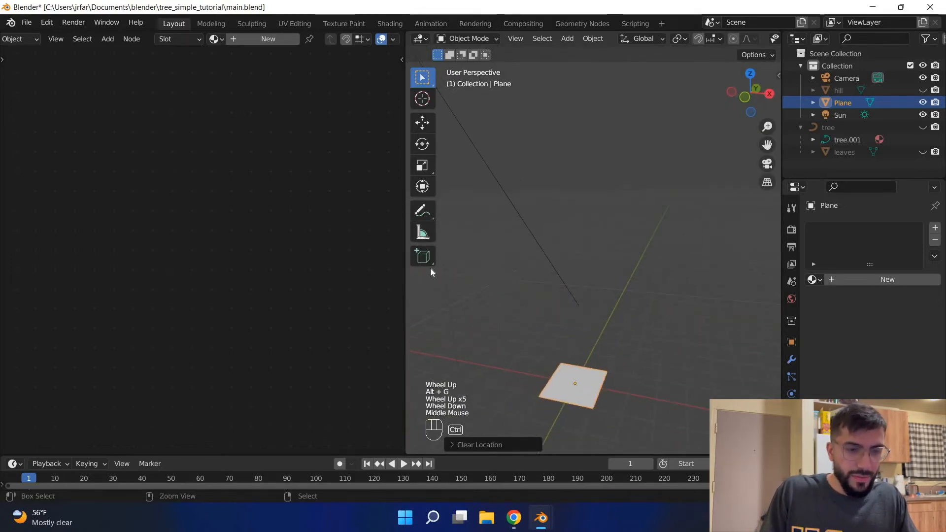
pyautogui.hotkey('ctrl', 's')
# Reset the 3D cursor to the world origin and save the file.
pyautogui.scroll(-3, 448, 258)
pyautogui.moveTo(455, 254); pyautogui.dragTo(540, 268, button='middle')
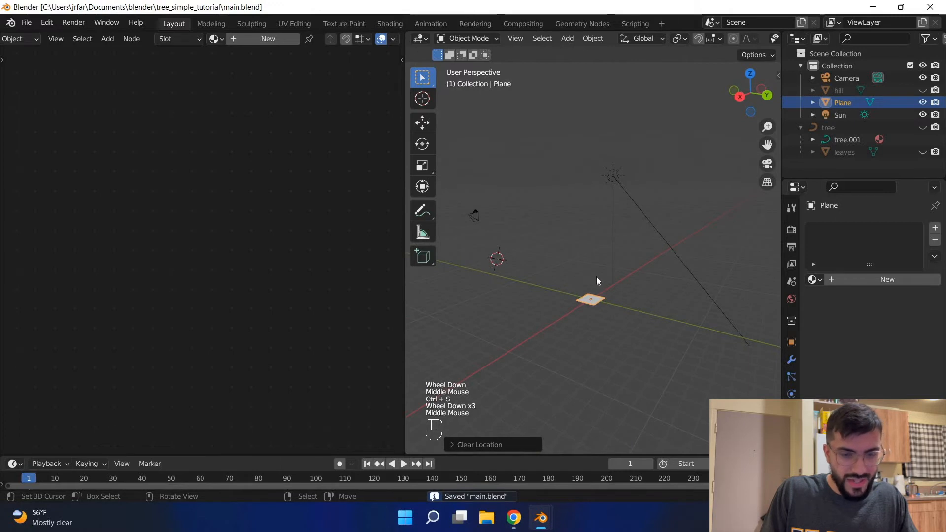
pyautogui.hotkey('shift', 'c')
pyautogui.keyDown('shift'); pyautogui.moveTo(616, 278); pyautogui.dragTo(632, 264, button='middle'); pyautogui.keyUp('shift')
pyautogui.hotkey('ctrl', 's')
pyautogui.scroll(1, 631, 264)
pyautogui.hotkey('ctrl', 's')
pyautogui.hotkey('ctrl', 's')
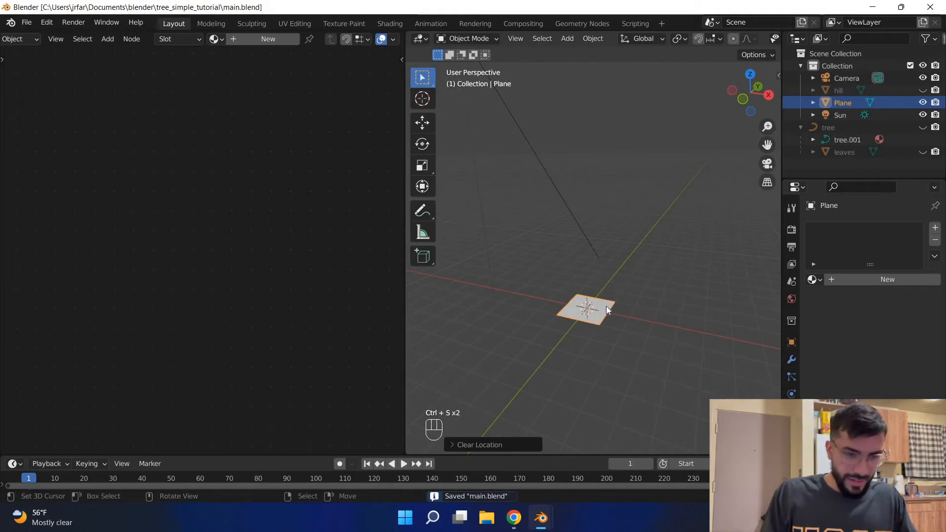
pyautogui.hotkey('ctrl', 's')
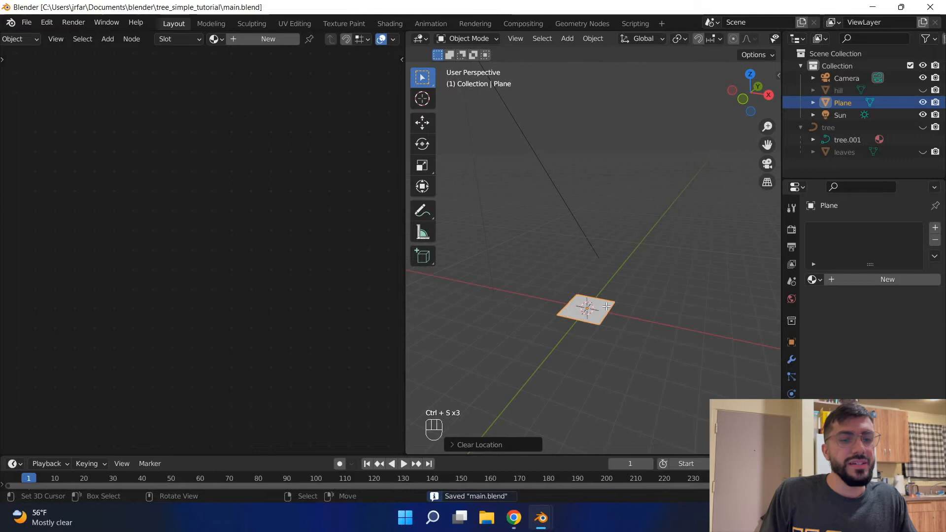
# Enter Edit Mode on the plane and rotate its mesh 90° about the X axis to stand it upright.
pyautogui.press('Tab')
pyautogui.scroll(1, 606, 306)
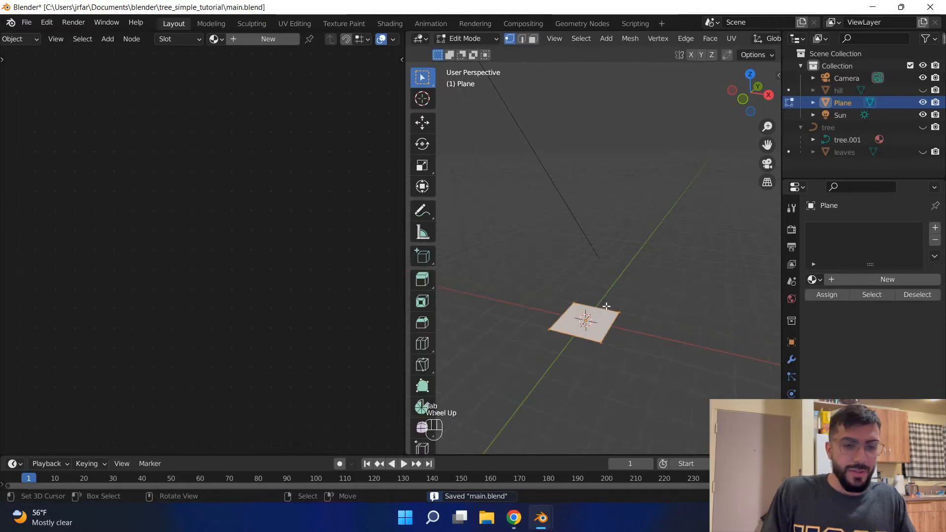
pyautogui.hotkey('ctrl', 's')
pyautogui.scroll(-1, 523, 362)
pyautogui.moveTo(523, 362); pyautogui.dragTo(580, 286, button='middle')
pyautogui.scroll(-1, 580, 287)
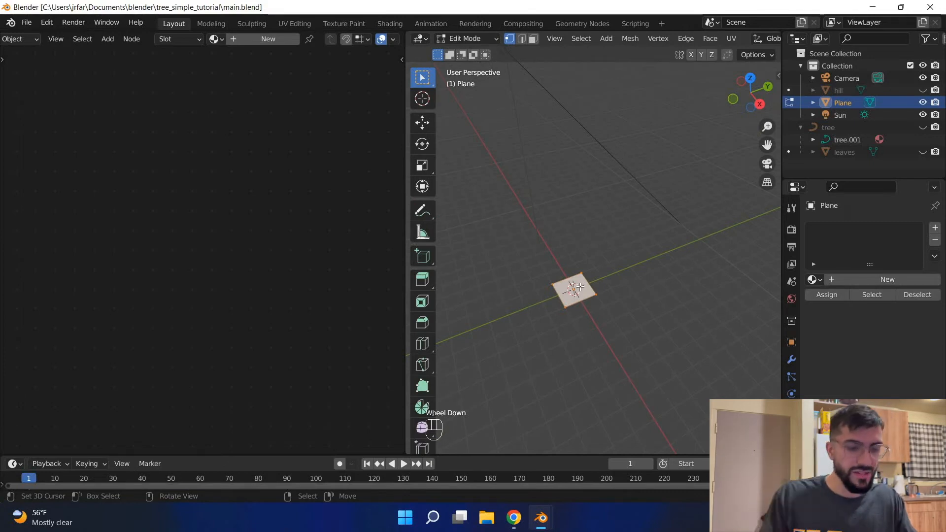
pyautogui.press('r')
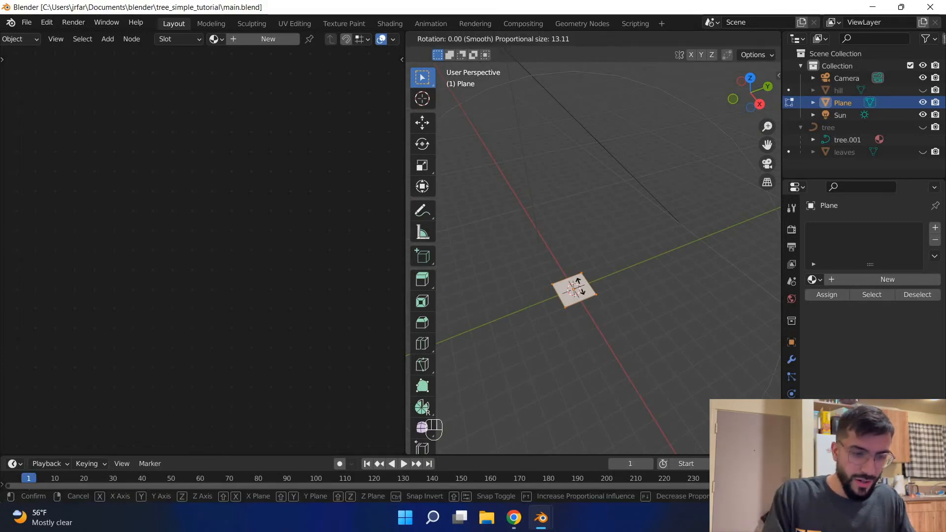
pyautogui.press('x')
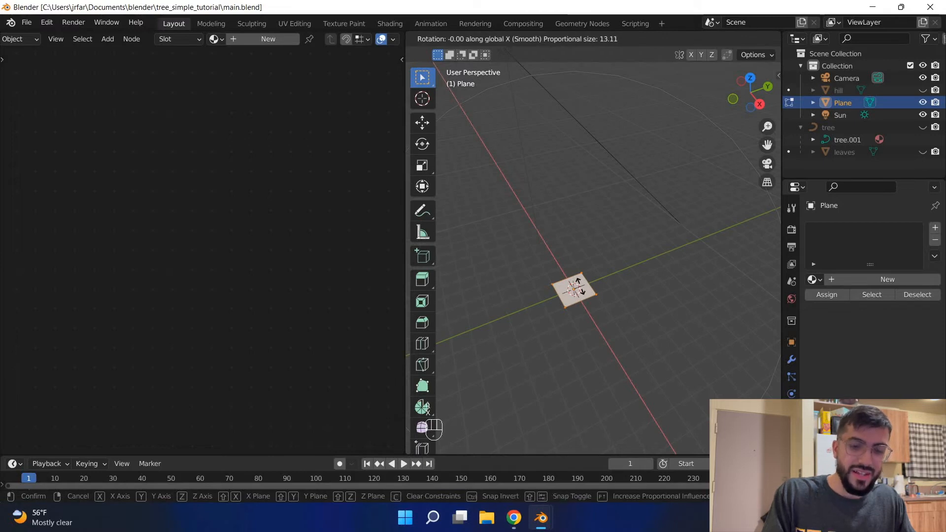
pyautogui.press('KP_9')
pyautogui.press('KP_0')
pyautogui.press('KP_Enter')
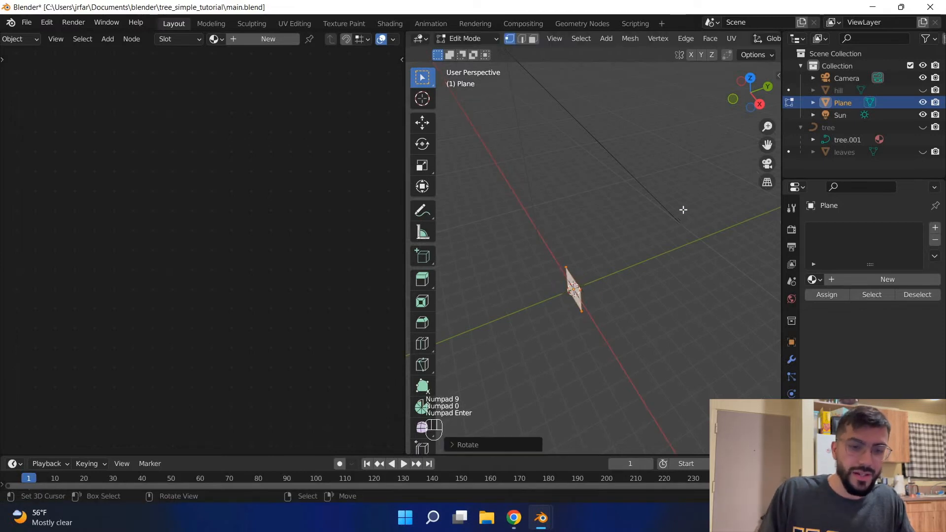
# Scale the upright plane down along the X axis into a thin strip.
pyautogui.moveTo(710, 245); pyautogui.dragTo(751, 345, button='middle')
pyautogui.press('s')
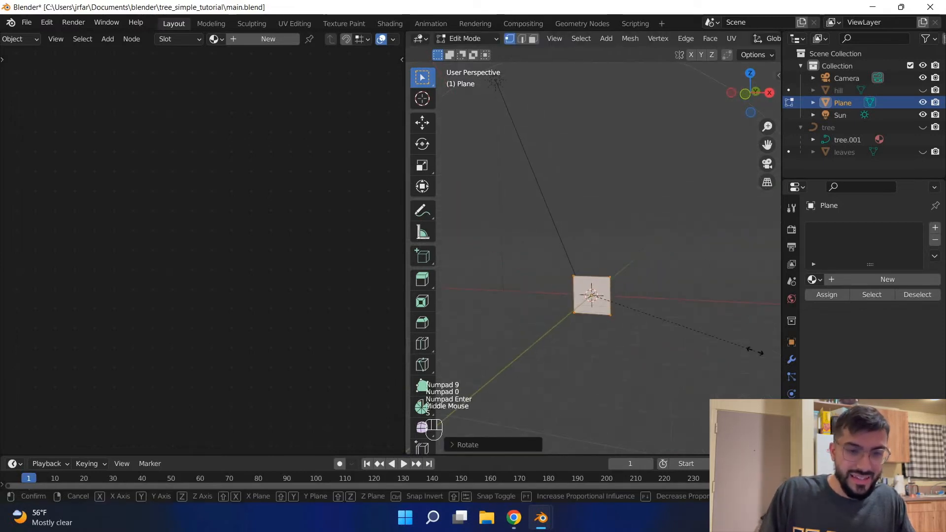
pyautogui.press('x')
pyautogui.click(616, 309)
# Scale the strip up along the Z axis into a tall, narrow blade.
pyautogui.scroll(-1, 606, 276)
pyautogui.press('s')
pyautogui.press('z')
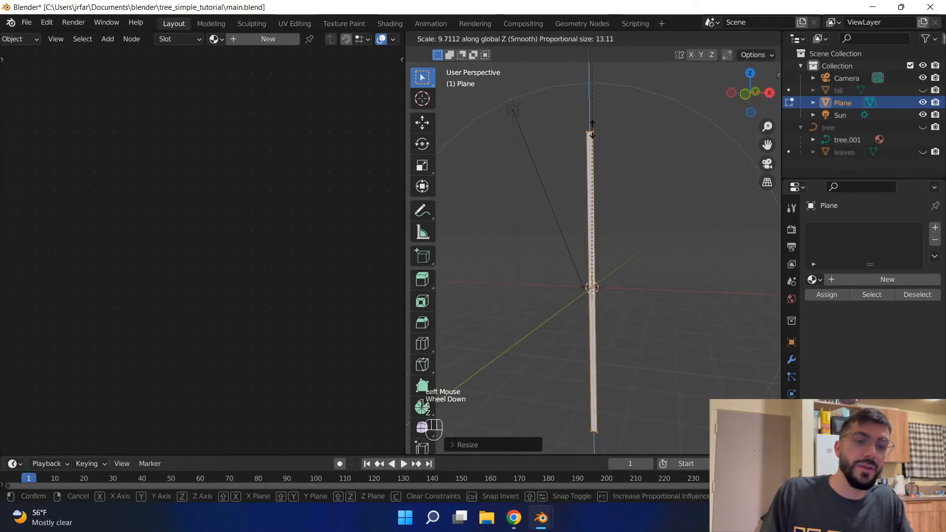
pyautogui.click(630, 267)
pyautogui.moveTo(629, 270); pyautogui.dragTo(650, 360, button='middle')
pyautogui.scroll(-1, 651, 360)
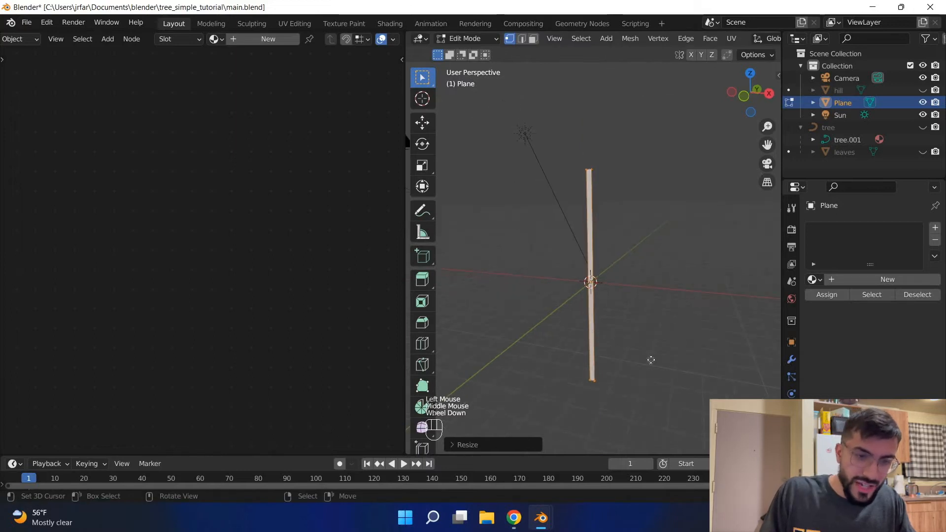
# Move the blade up along the Z axis so that its base sits at the world origin.
pyautogui.press('g')
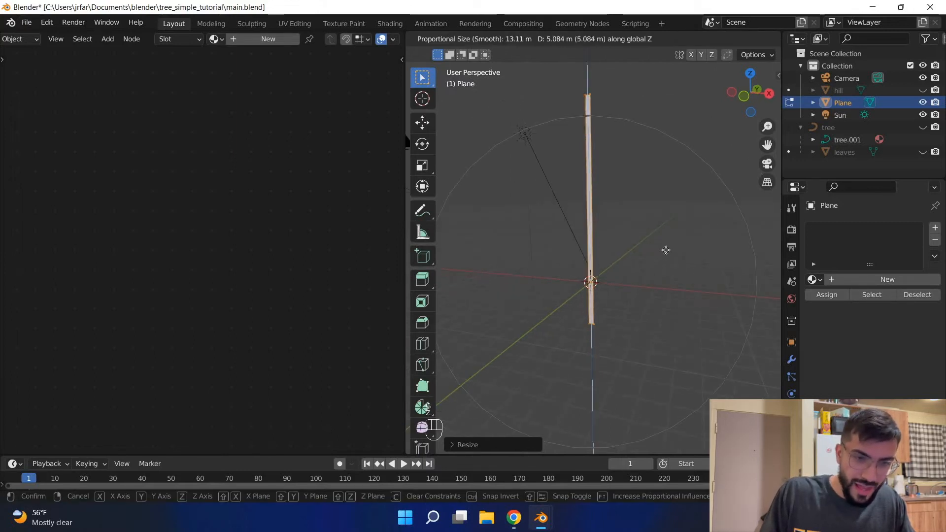
pyautogui.click(605, 314)
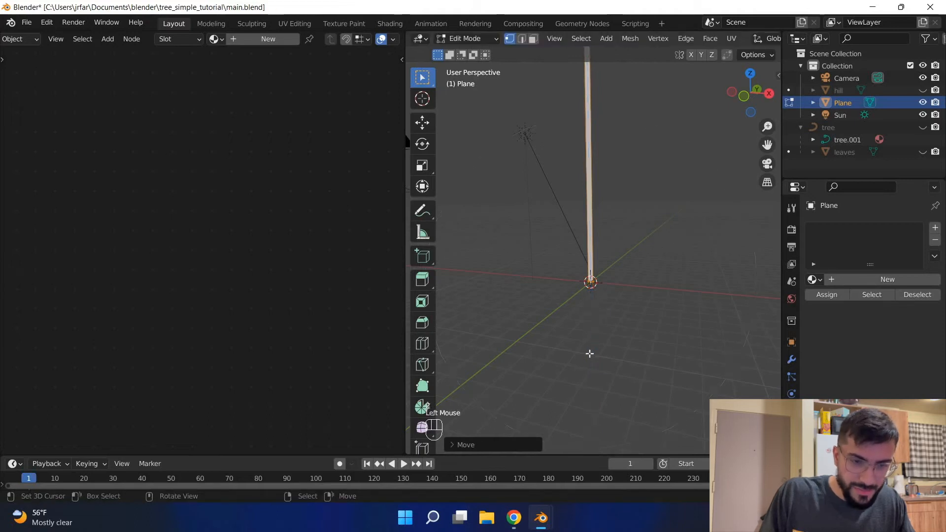
pyautogui.scroll(4, 604, 333)
pyautogui.scroll(-4, 591, 328)
pyautogui.scroll(4, 591, 344)
pyautogui.scroll(-1, 586, 353)
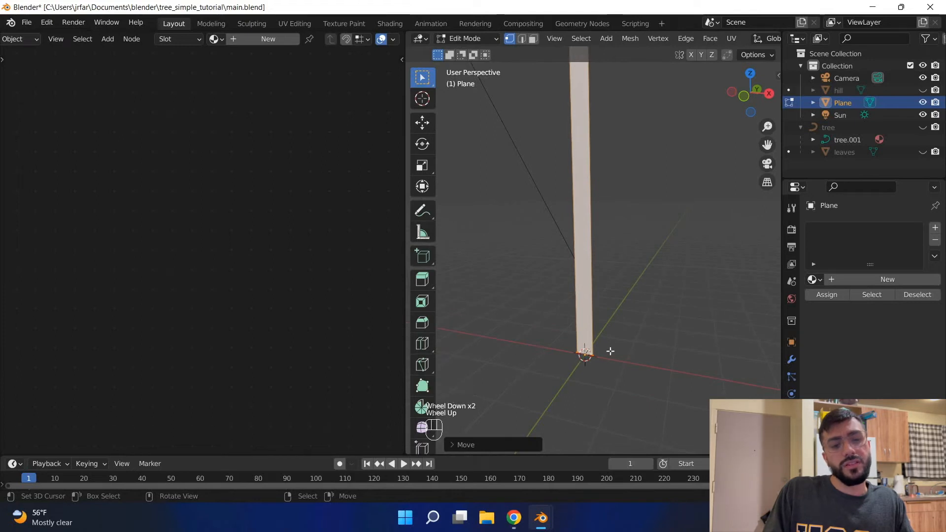
pyautogui.scroll(1, 583, 416)
pyautogui.scroll(-2, 590, 379)
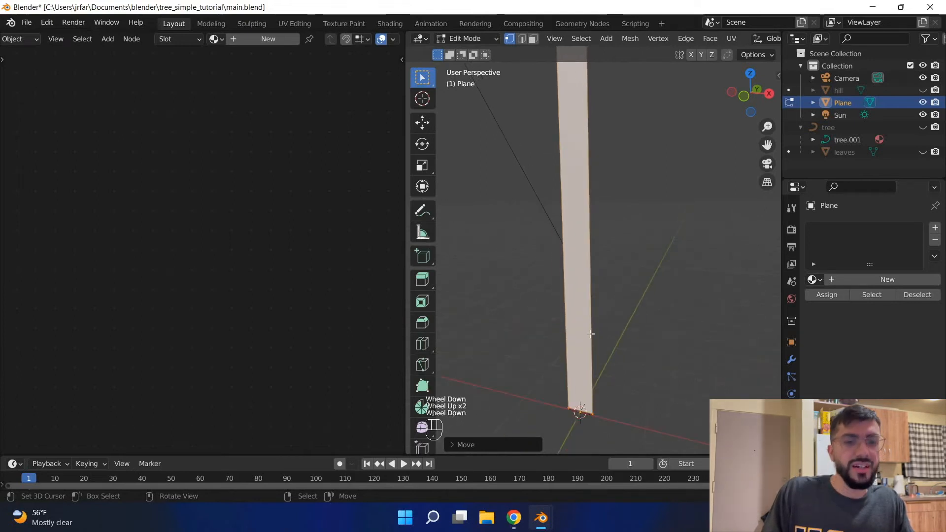
pyautogui.scroll(-4, 619, 344)
pyautogui.scroll(2, 625, 315)
pyautogui.keyDown('shift'); pyautogui.moveTo(626, 314); pyautogui.dragTo(651, 193, button='middle'); pyautogui.keyUp('shift')
pyautogui.scroll(-1, 665, 145)
pyautogui.scroll(1, 665, 145)
pyautogui.scroll(-1, 665, 146)
# Scale the blade down along the Z axis to roughly half its height or less.
pyautogui.press('s')
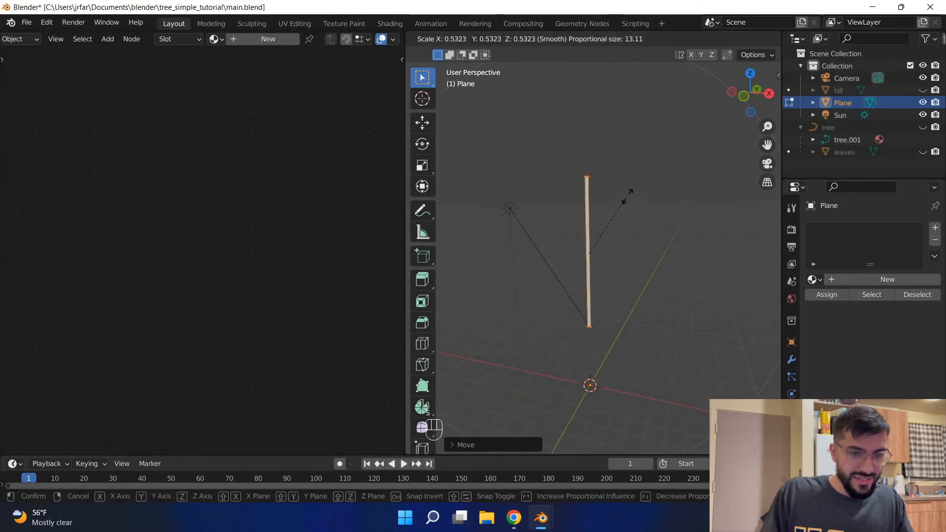
pyautogui.press('Escape')
pyautogui.press('s')
pyautogui.press('z')
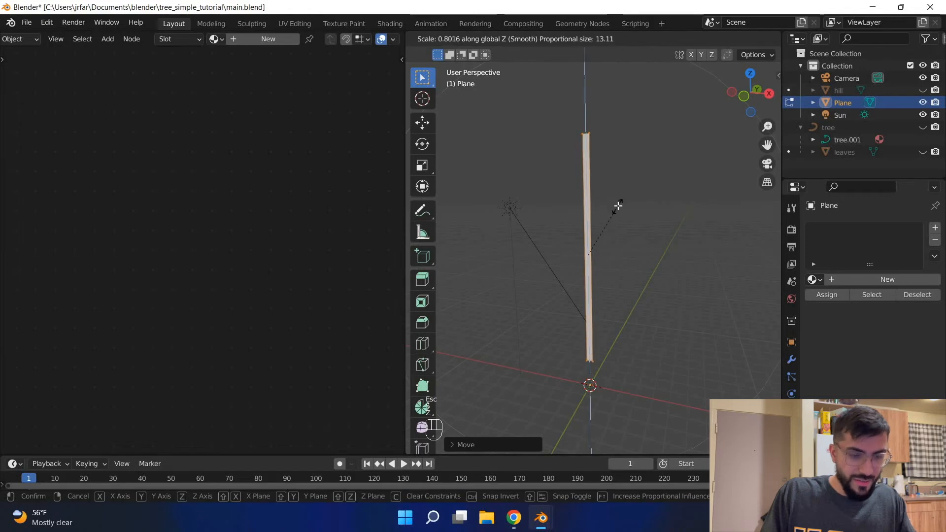
pyautogui.click(618, 205)
pyautogui.press('s')
pyautogui.press('z')
pyautogui.click(616, 212)
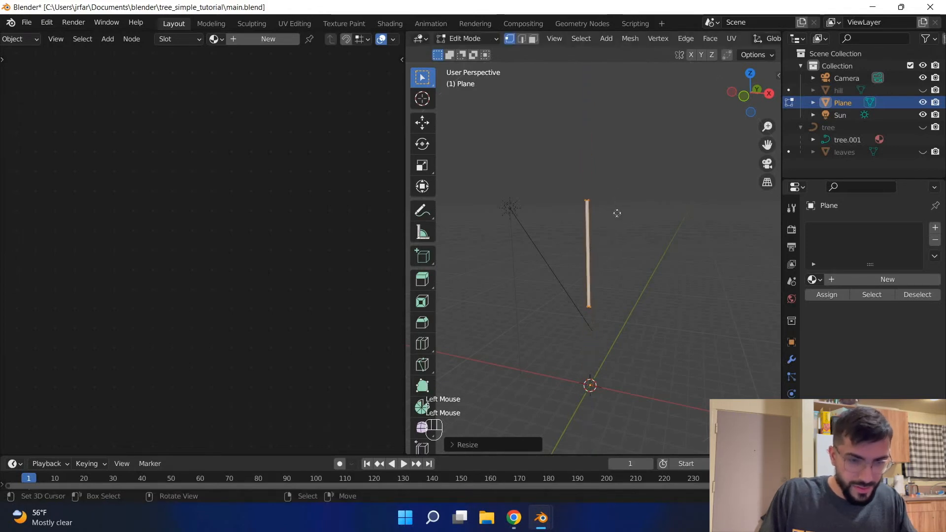
# Move the shortened blade about 5.5 m down along Z so its base rests on the origin, and save the file.
pyautogui.press('g')
pyautogui.press('z')
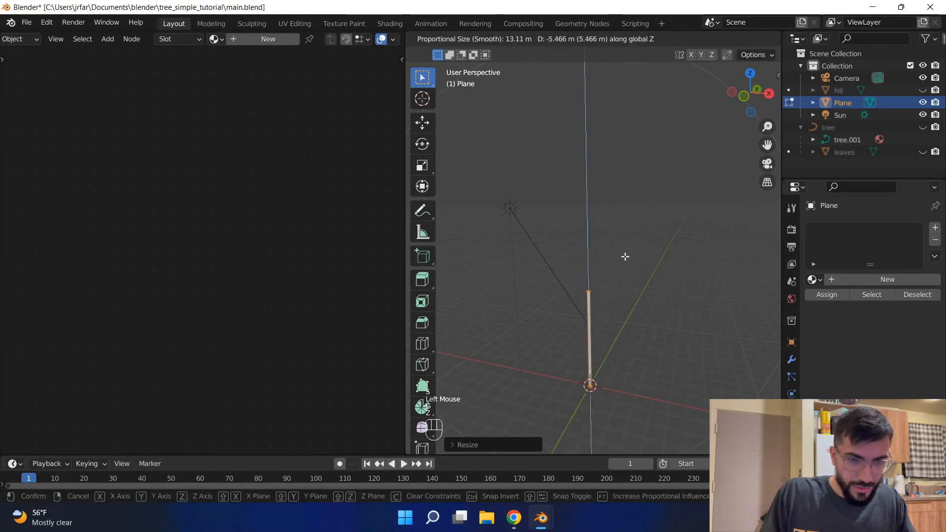
pyautogui.click(625, 261)
pyautogui.keyDown('shift'); pyautogui.moveTo(629, 283); pyautogui.dragTo(606, 262, button='middle'); pyautogui.keyUp('shift')
pyautogui.scroll(-1, 659, 182)
pyautogui.scroll(2, 679, 140)
pyautogui.hotkey('ctrl', 's')
pyautogui.hotkey('ctrl', 's')
pyautogui.scroll(1, 648, 268)
pyautogui.scroll(-1, 648, 268)
# Scale the blade along the X axis to make it slightly wider, and save the file.
pyautogui.press('s')
pyautogui.press('x')
pyautogui.click(709, 268)
pyautogui.moveTo(709, 268); pyautogui.dragTo(598, 269, button='middle')
pyautogui.hotkey('ctrl', 's')
# Divide the blade with 22 evenly spaced horizontal loop cuts without sliding them, and save the file.
pyautogui.scroll(2, 635, 266)
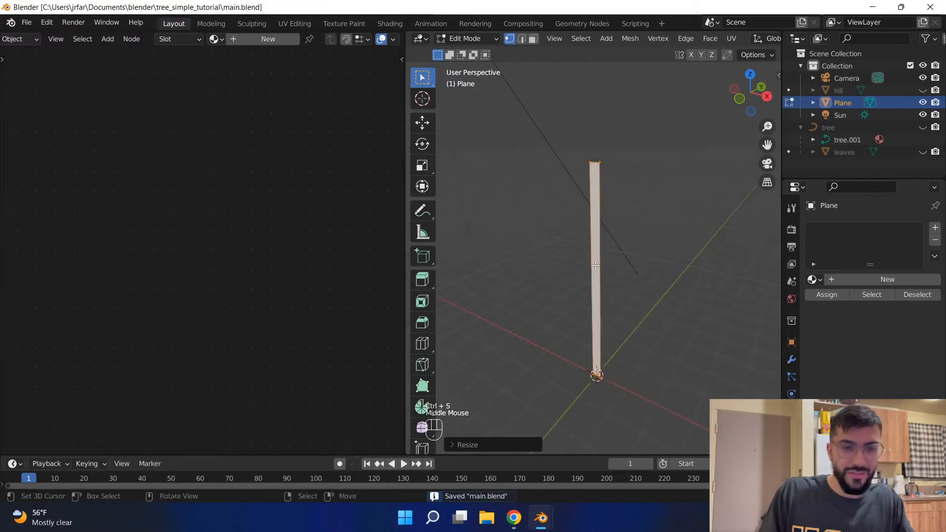
pyautogui.hotkey('ctrl', 'r')
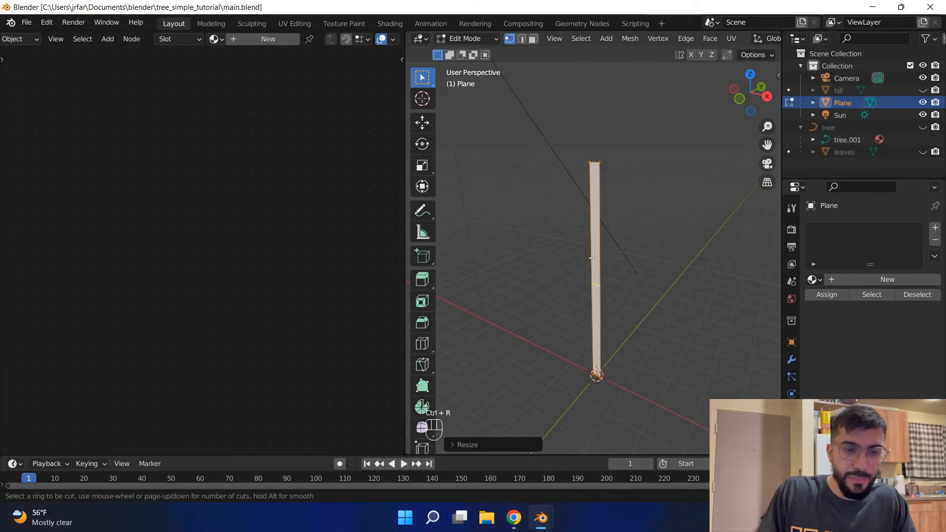
pyautogui.scroll(4, 592, 258)
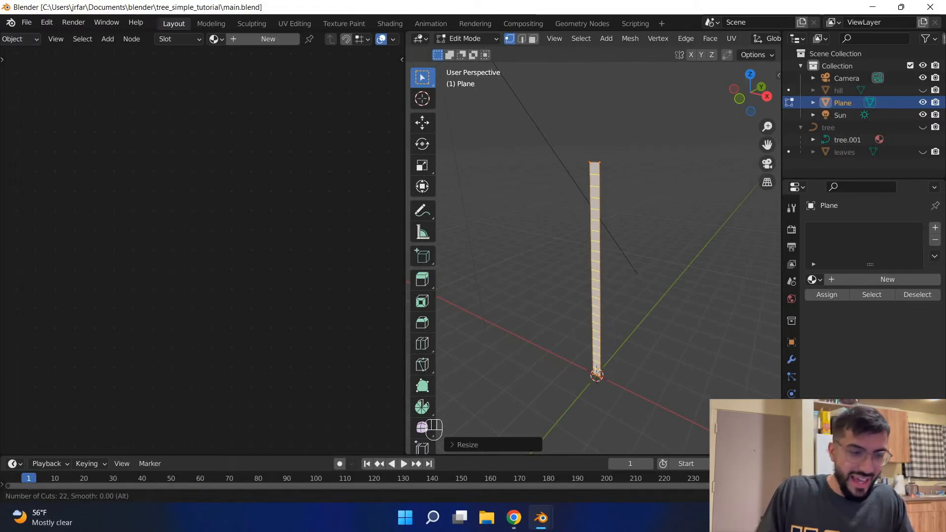
pyautogui.click(596, 247)
pyautogui.rightClick(598, 254)
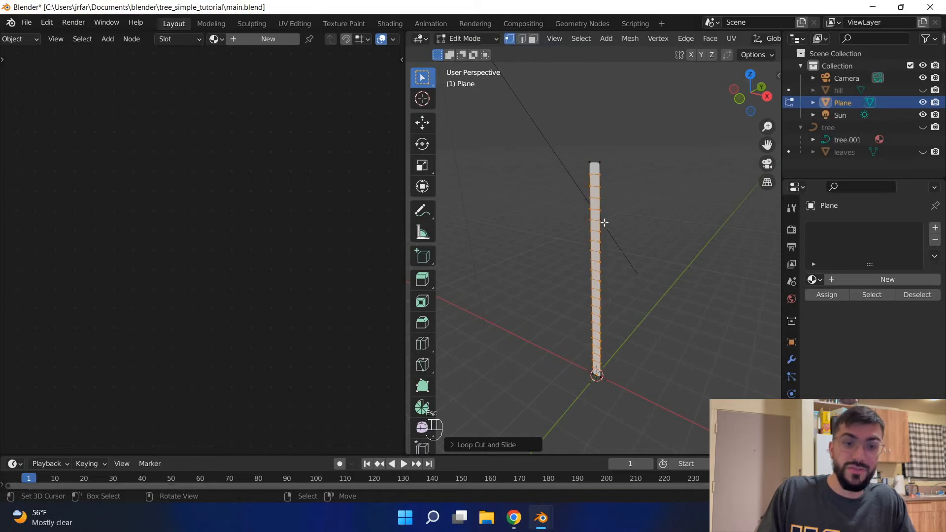
pyautogui.scroll(2, 604, 220)
pyautogui.press('Escape')
pyautogui.hotkey('ctrl', 's')
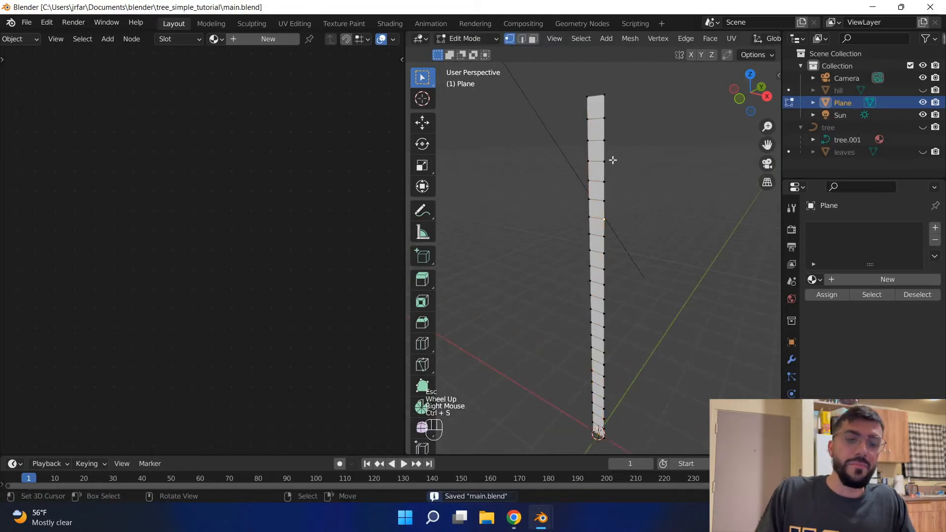
# Bend the blade by rotating its top edge about the X axis with smooth proportional editing at a size of about 4.59.
pyautogui.scroll(-2, 605, 143)
pyautogui.scroll(1, 603, 132)
pyautogui.rightClick(612, 133)
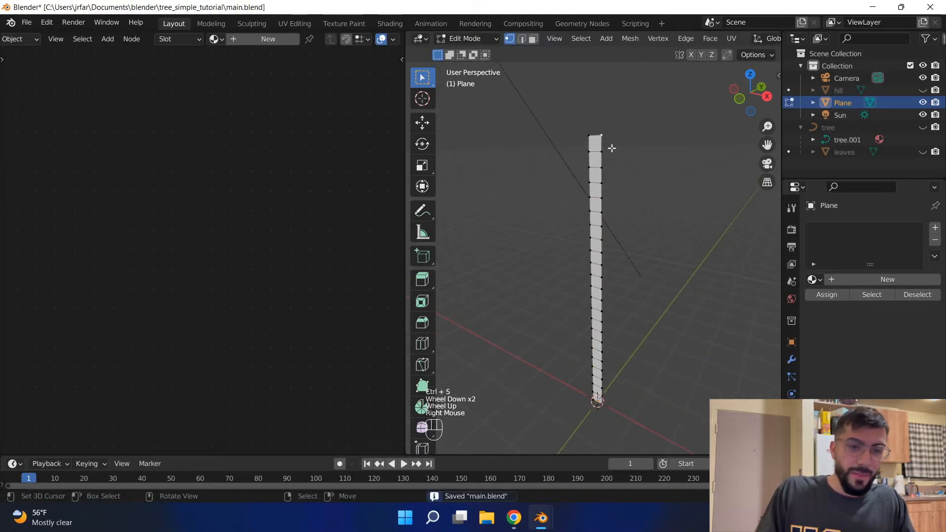
pyautogui.moveTo(652, 229); pyautogui.dragTo(651, 229, button='middle')
pyautogui.scroll(-1, 646, 228)
pyautogui.press('r')
pyautogui.press('x')
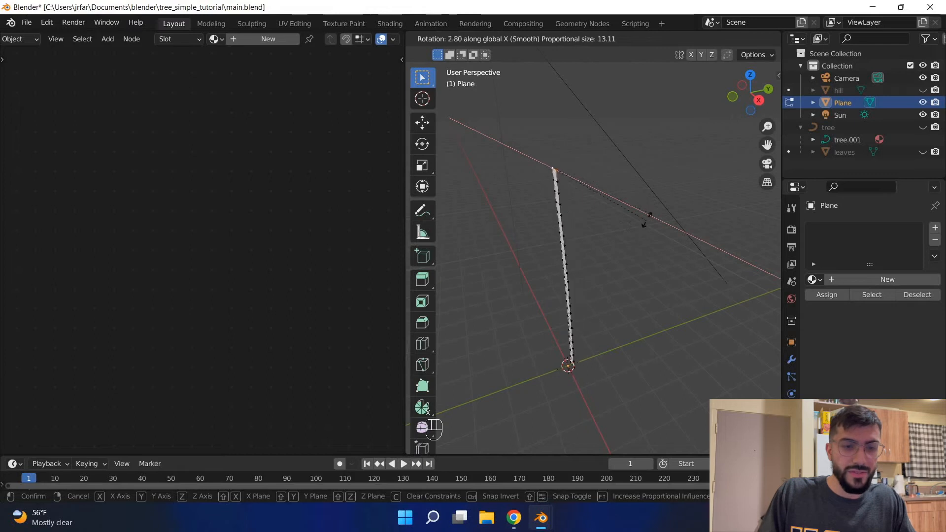
pyautogui.scroll(8, 642, 207)
pyautogui.scroll(2, 640, 206)
pyautogui.scroll(-3, 641, 205)
pyautogui.scroll(4, 641, 206)
pyautogui.scroll(1, 640, 205)
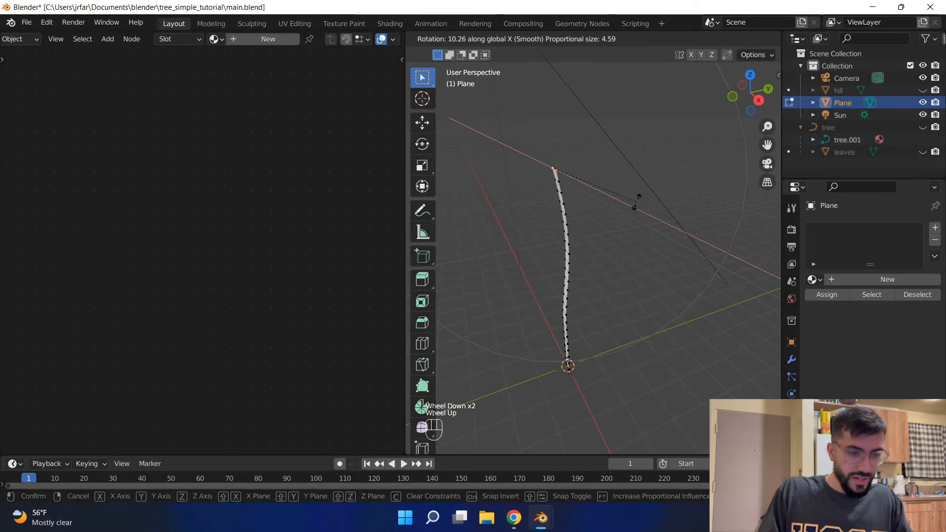
pyautogui.click(697, 202)
# Leave Edit Mode on the bent blade and save the file.
pyautogui.moveTo(716, 194); pyautogui.dragTo(709, 261, button='middle')
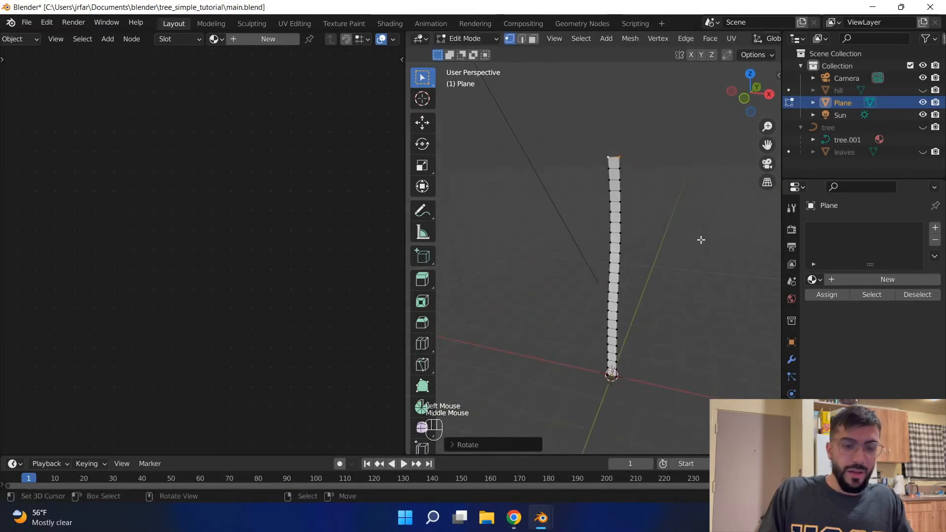
pyautogui.press('s')
pyautogui.rightClick(619, 270)
pyautogui.moveTo(619, 270)
pyautogui.mouseDown(button='middle')
pyautogui.moveTo(646, 243)
pyautogui.moveTo(615, 276)
pyautogui.mouseUp(button='middle')
pyautogui.scroll(-1, 646, 243)
pyautogui.hotkey('ctrl', 's')
pyautogui.press('Tab')
pyautogui.hotkey('ctrl', 's')
# Give the blade a new material with a green base color of hue about 0.323 and value about 0.8, and save.
pyautogui.click(261, 40)
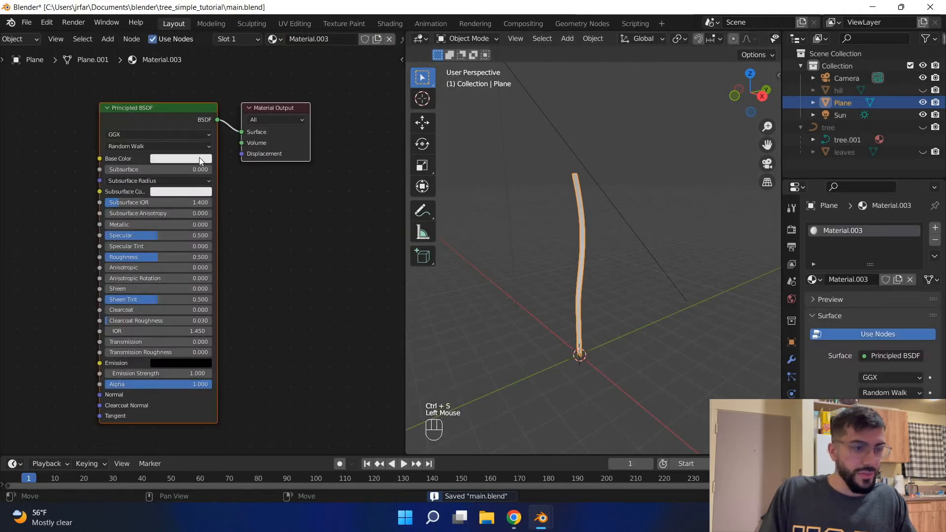
pyautogui.click(181, 159)
pyautogui.click(165, 193)
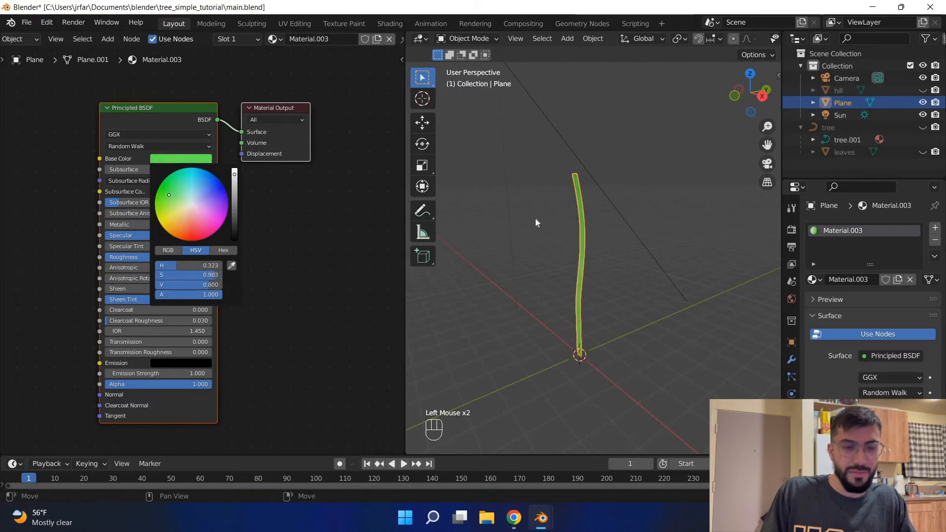
pyautogui.moveTo(549, 211); pyautogui.dragTo(559, 214, button='middle')
pyautogui.hotkey('ctrl', 's')
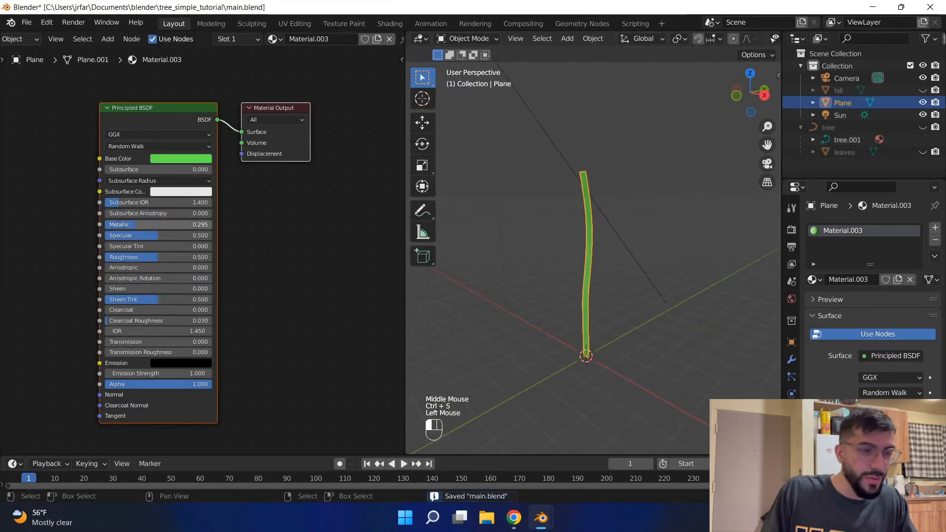
# Set the blade material's Metallic to 0.295 and Roughness to 0.213, and save the file.
pyautogui.moveTo(136, 226); pyautogui.dragTo(167, 227)
pyautogui.scroll(2, 563, 280)
pyautogui.moveTo(562, 279); pyautogui.dragTo(584, 295, button='middle')
pyautogui.hotkey('ctrl', 's')
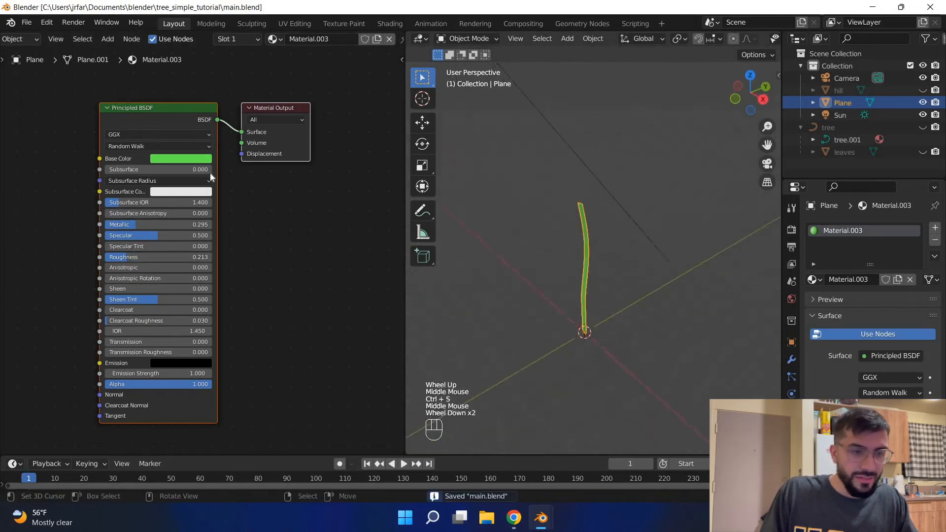
# Darken the green base color of the blade's material and save the file.
pyautogui.click(193, 159)
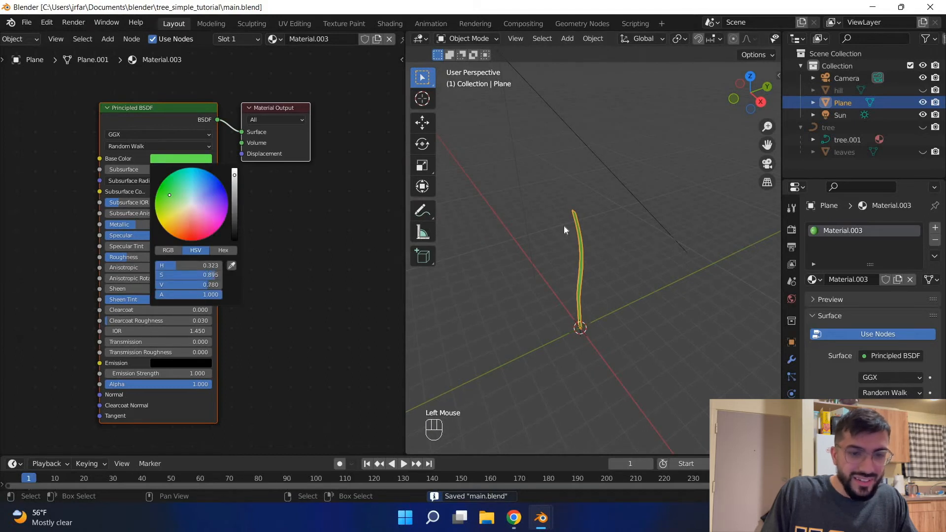
pyautogui.moveTo(563, 226); pyautogui.dragTo(651, 255, button='middle')
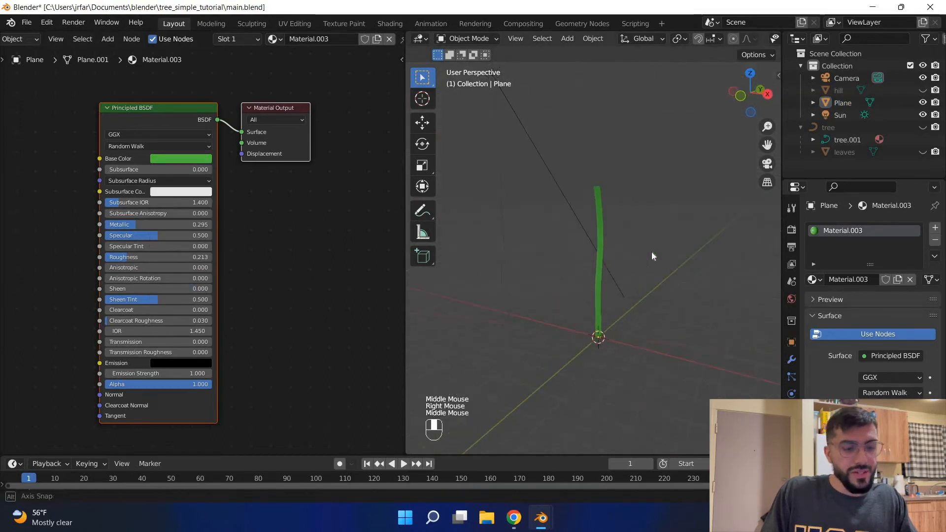
pyautogui.rightClick(620, 274)
pyautogui.hotkey('ctrl', 's')
pyautogui.moveTo(654, 305); pyautogui.dragTo(657, 302, button='middle')
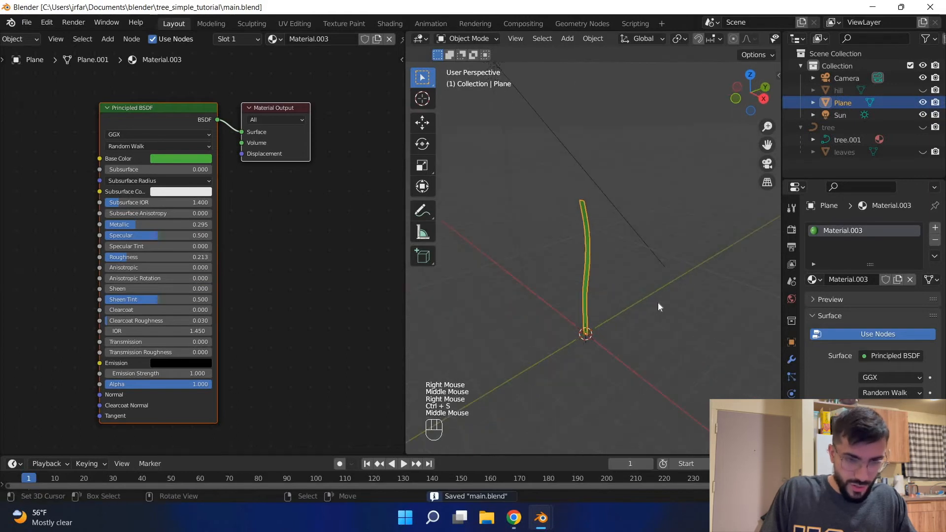
# Duplicate the blade in place and rotate the copy about the Z axis so it faces another direction.
pyautogui.hotkey('shift', 'd')
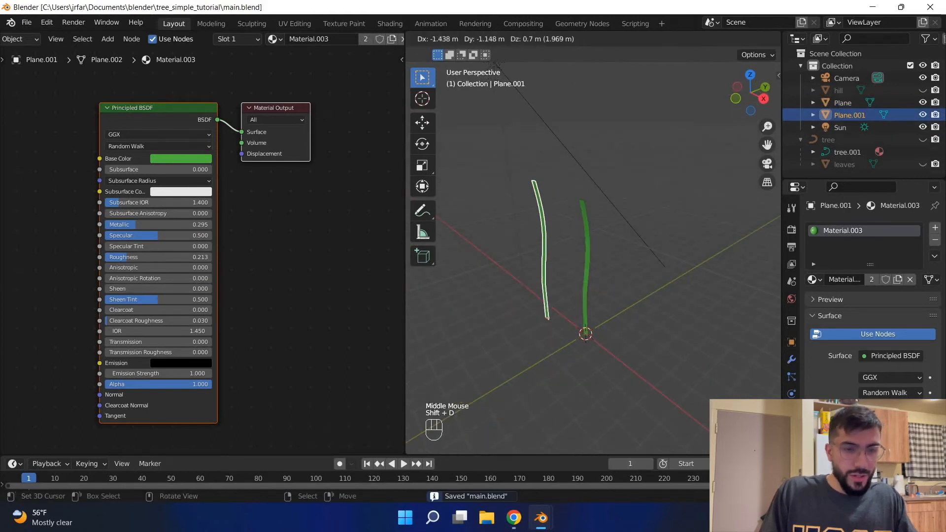
pyautogui.press('Escape')
pyautogui.moveTo(713, 269); pyautogui.dragTo(714, 266, button='middle')
pyautogui.press('r')
pyautogui.press('z')
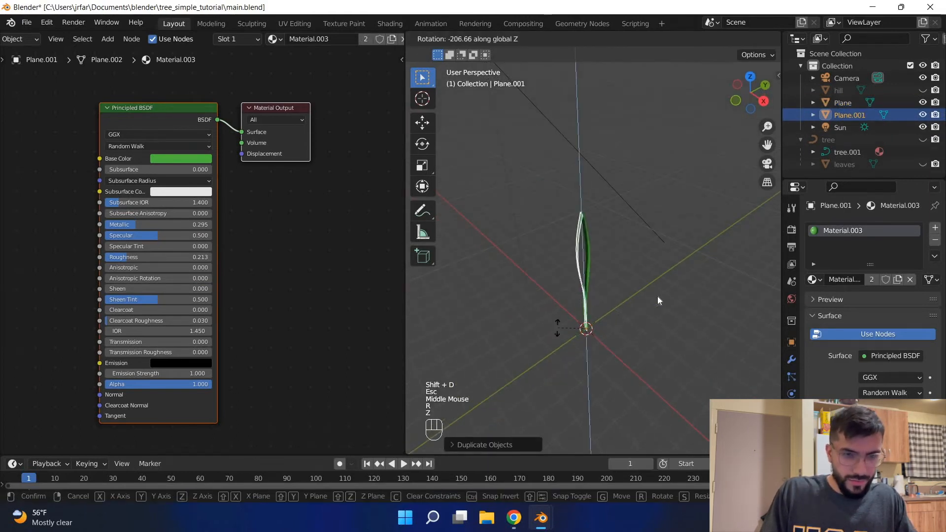
pyautogui.press('Escape')
pyautogui.moveTo(647, 259); pyautogui.dragTo(640, 298, button='middle')
pyautogui.press('r')
pyautogui.press('z')
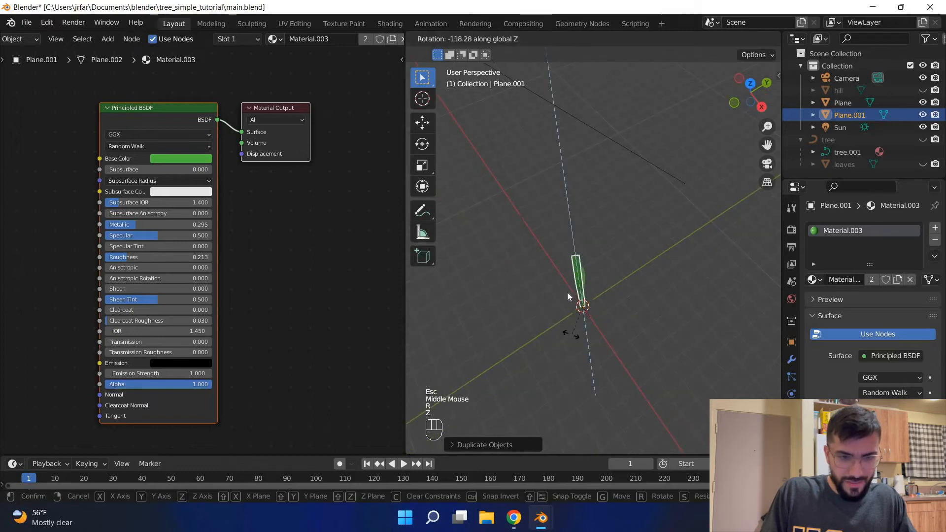
pyautogui.click(601, 251)
pyautogui.moveTo(655, 224); pyautogui.dragTo(647, 225, button='middle')
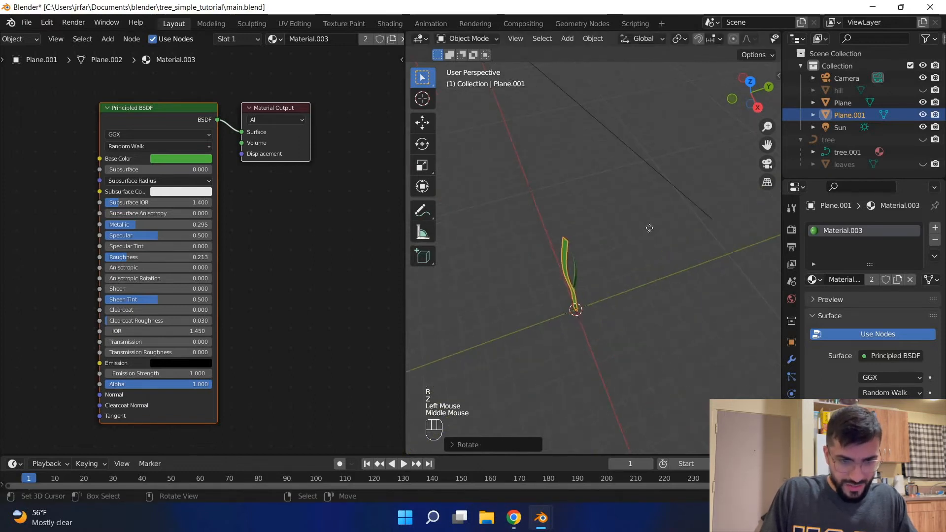
# Shift the second blade slightly along the Y axis and scale it to a different size from the first.
pyautogui.press('g')
pyautogui.press('z')
pyautogui.press('x')
pyautogui.press('x')
pyautogui.press('Escape')
pyautogui.press('g')
pyautogui.press('y')
pyautogui.click(660, 228)
pyautogui.press('s')
pyautogui.click(601, 258)
# Duplicate both blades in place and rotate the copies together about the Z axis.
pyautogui.moveTo(602, 259); pyautogui.dragTo(636, 220, button='middle')
pyautogui.keyDown('shift'); pyautogui.rightClick(594, 276); pyautogui.keyUp('shift')
pyautogui.hotkey('shift', 'd')
pyautogui.press('Escape')
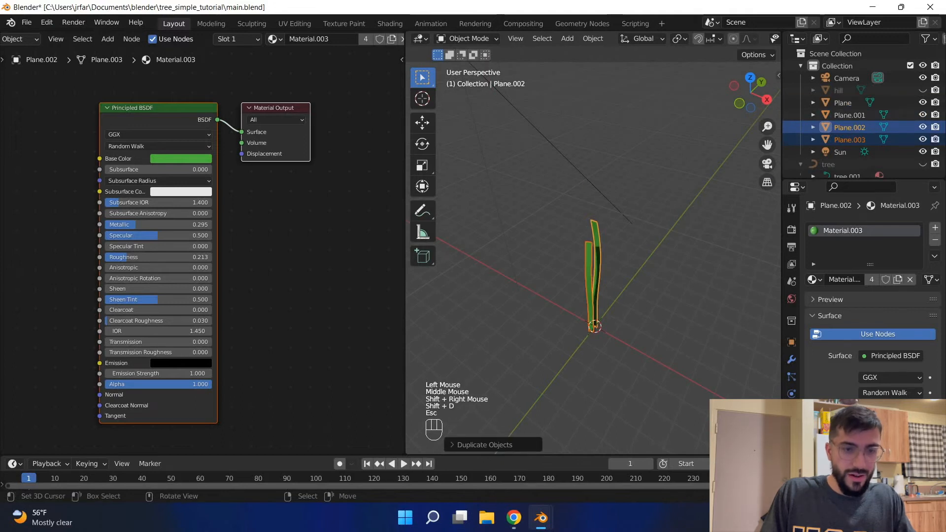
pyautogui.press('r')
pyautogui.press('z')
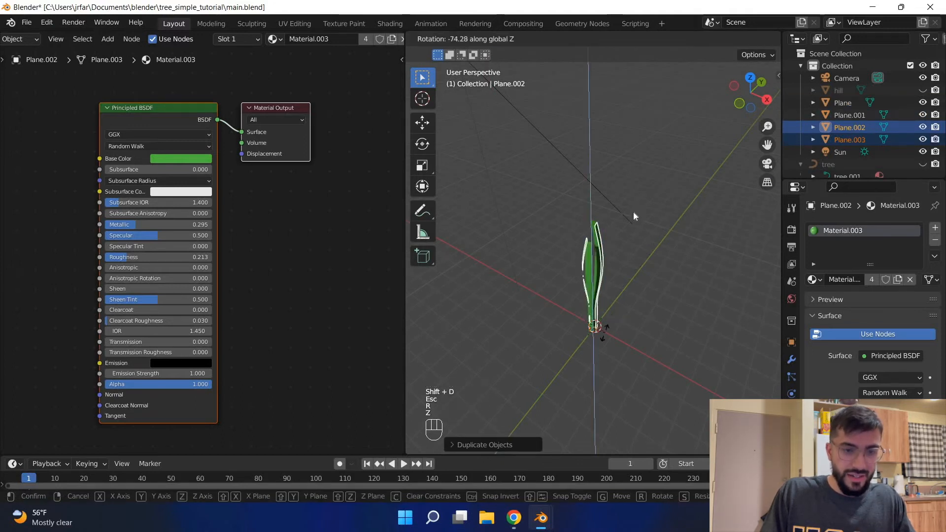
pyautogui.click(664, 229)
pyautogui.moveTo(698, 197); pyautogui.dragTo(617, 235, button='middle')
# Select a single blade from the clump and rotate it about the Y axis to tilt it.
pyautogui.rightClick(621, 232)
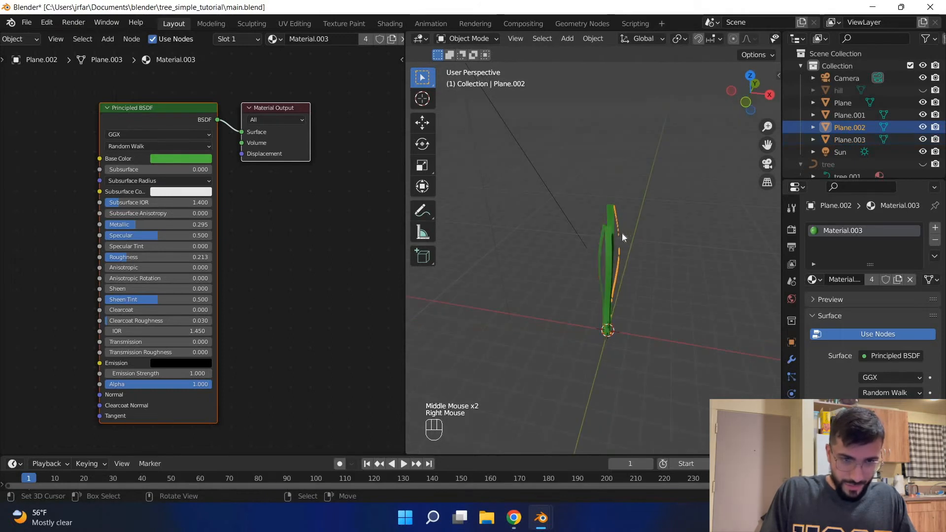
pyautogui.rightClick(613, 236)
pyautogui.rightClick(613, 236)
pyautogui.rightClick(613, 236)
pyautogui.press('s')
pyautogui.press('Escape')
pyautogui.press('r')
pyautogui.press('y')
pyautogui.click(689, 236)
# Rotate individual blades one after another in the current view so the clump fans out irregularly.
pyautogui.rightClick(618, 223)
pyautogui.press('r')
pyautogui.click(571, 246)
pyautogui.moveTo(571, 245); pyautogui.dragTo(559, 226, button='middle')
pyautogui.rightClick(546, 227)
pyautogui.press('r')
pyautogui.click(541, 227)
pyautogui.rightClick(571, 230)
pyautogui.press('r')
pyautogui.click(575, 228)
# Select all four blades, save the file and join them into a single grass clump object.
pyautogui.moveTo(550, 271); pyautogui.dragTo(608, 272, button='middle')
pyautogui.rightClick(538, 285)
pyautogui.moveTo(538, 288); pyautogui.dragTo(583, 256, button='middle')
pyautogui.keyDown('shift'); pyautogui.rightClick(589, 259); pyautogui.keyUp('shift')
pyautogui.keyDown('shift'); pyautogui.rightClick(565, 251); pyautogui.keyUp('shift')
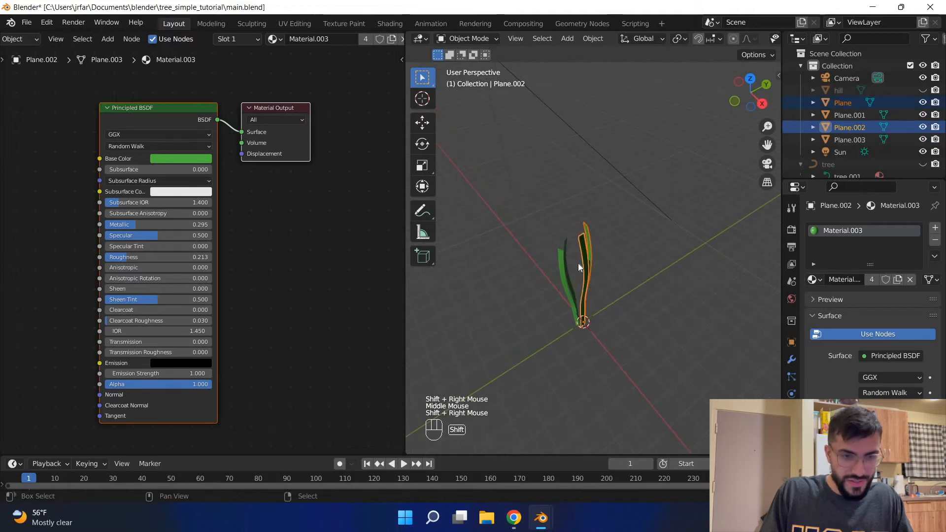
pyautogui.keyDown('shift'); pyautogui.rightClick(615, 253); pyautogui.keyUp('shift')
pyautogui.keyDown('shift'); pyautogui.rightClick(610, 252); pyautogui.keyUp('shift')
pyautogui.moveTo(610, 252); pyautogui.dragTo(647, 283, button='middle')
pyautogui.hotkey('ctrl', 's')
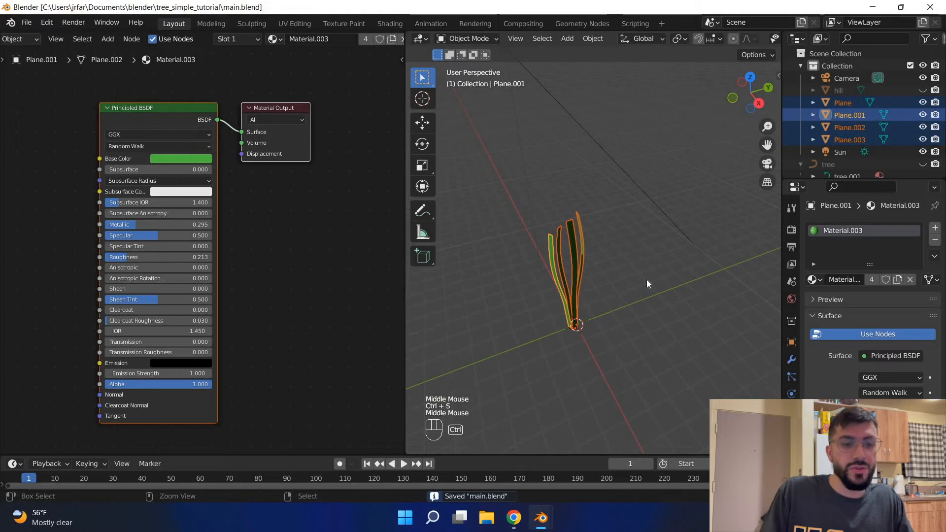
pyautogui.hotkey('ctrl', 'j')
pyautogui.rightClick(643, 279)
pyautogui.moveTo(644, 279); pyautogui.dragTo(643, 265, button='middle')
pyautogui.scroll(2, 643, 265)
pyautogui.rightClick(597, 226)
pyautogui.press('g')
pyautogui.press('Escape')
# Duplicate the joined grass clump, move the copy along the Y axis beside the original and scale it down.
pyautogui.scroll(-2, 653, 232)
pyautogui.moveTo(672, 267); pyautogui.dragTo(645, 234, button='middle')
pyautogui.hotkey('ctrl', 's')
pyautogui.hotkey('shift', 'd')
pyautogui.press('Escape')
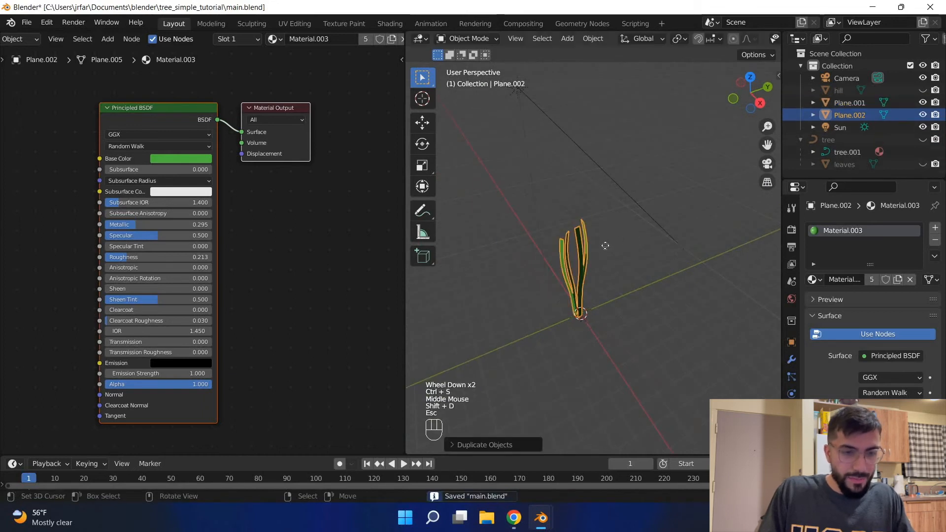
pyautogui.press('g')
pyautogui.press('y')
pyautogui.click(580, 216)
pyautogui.press('s')
pyautogui.click(610, 247)
pyautogui.moveTo(610, 246); pyautogui.dragTo(599, 262, button='middle')
# Bend the smaller clump in Edit Mode by rotating its selected blade tips in the view with proportional editing.
pyautogui.press('Tab')
pyautogui.moveTo(619, 297); pyautogui.dragTo(574, 262, button='middle')
pyautogui.scroll(2, 622, 273)
pyautogui.scroll(-1, 622, 274)
pyautogui.keyDown('shift'); pyautogui.scroll(1, 622, 274); pyautogui.keyUp('shift')
pyautogui.scroll(2, 575, 261)
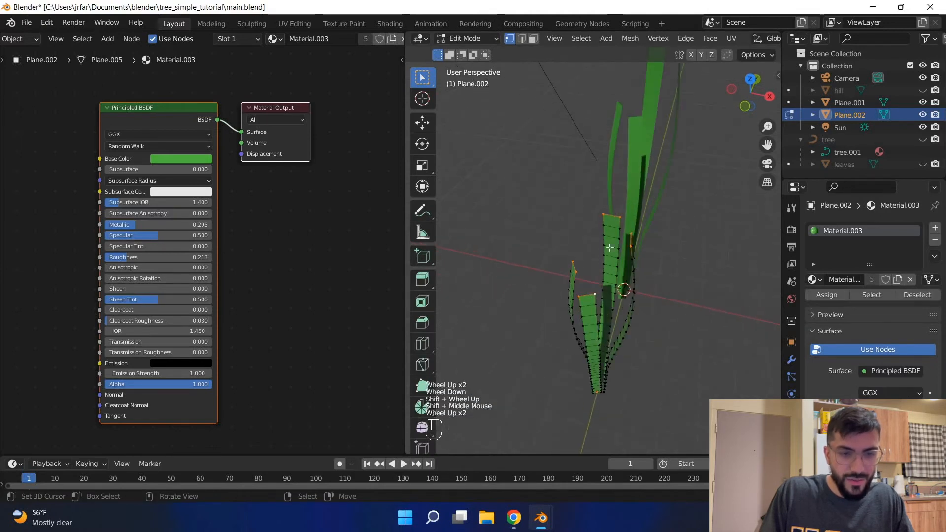
pyautogui.moveTo(667, 267); pyautogui.dragTo(675, 236, button='middle')
pyautogui.scroll(-1, 674, 237)
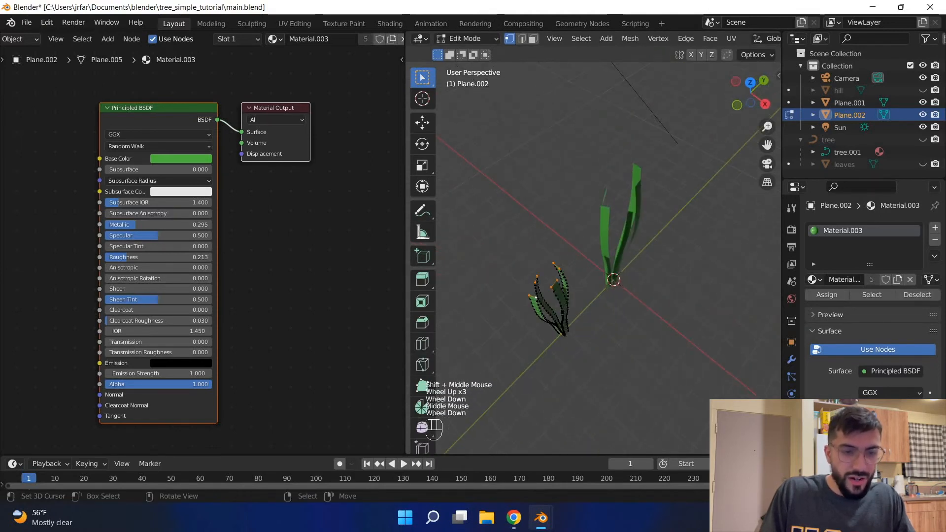
pyautogui.press('r')
pyautogui.click(678, 307)
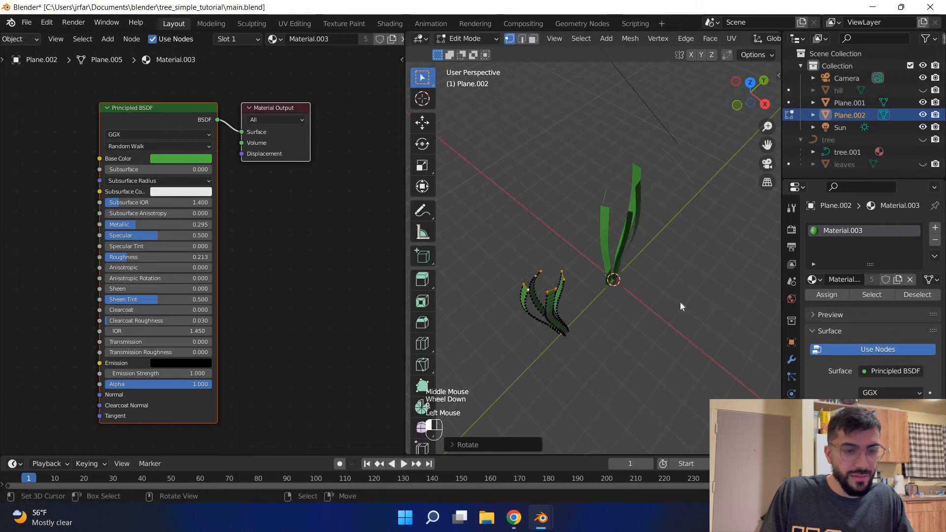
pyautogui.press('Tab')
# Duplicate the original clump in place and move the copy along the Y axis to the side opposite the first copy.
pyautogui.moveTo(603, 280)
pyautogui.mouseDown(button='middle')
pyautogui.moveTo(590, 290)
pyautogui.moveTo(602, 270)
pyautogui.mouseUp(button='middle')
pyautogui.rightClick(590, 264)
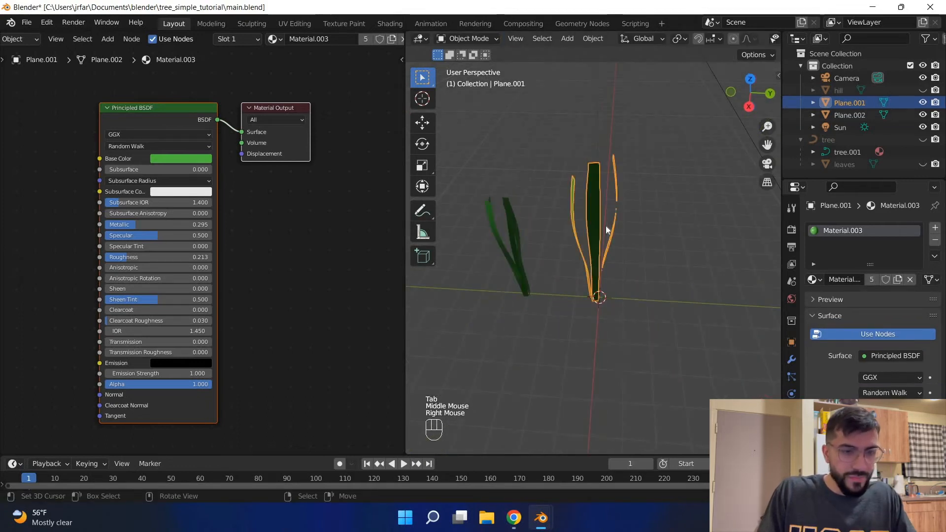
pyautogui.moveTo(653, 223); pyautogui.dragTo(680, 261, button='middle')
pyautogui.hotkey('shift', 'd')
pyautogui.press('Escape')
pyautogui.press('g')
pyautogui.press('y')
pyautogui.click(691, 277)
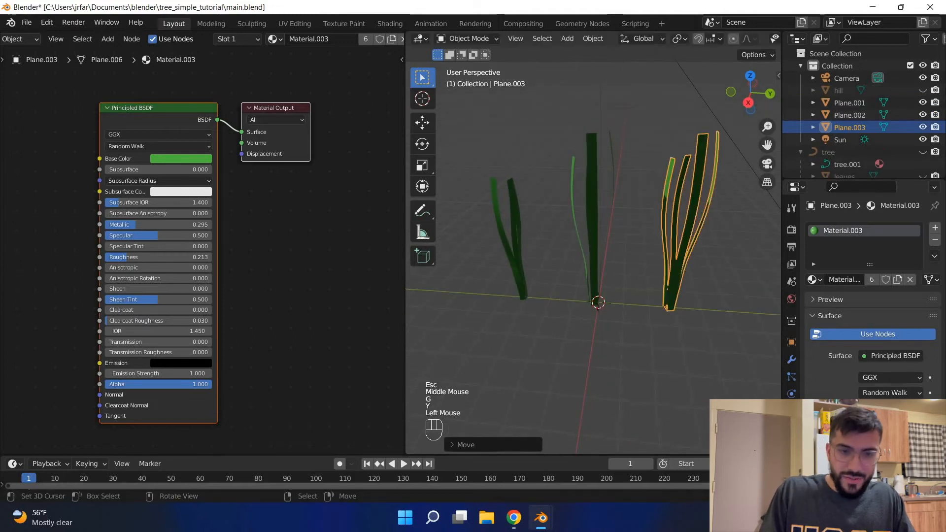
# Scale the new third clump down slightly and open its mesh in Edit Mode.
pyautogui.press('s')
pyautogui.click(717, 296)
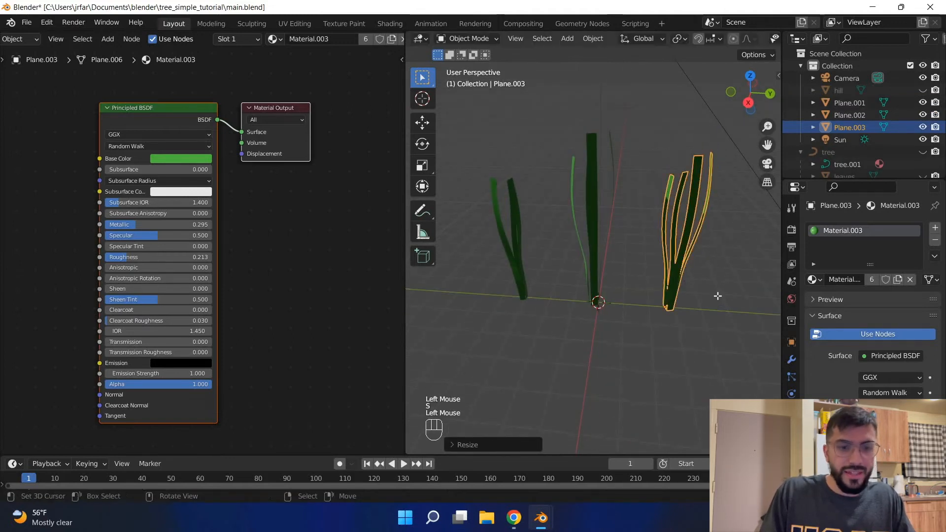
pyautogui.press('Tab')
pyautogui.moveTo(678, 236); pyautogui.dragTo(677, 254, button='middle')
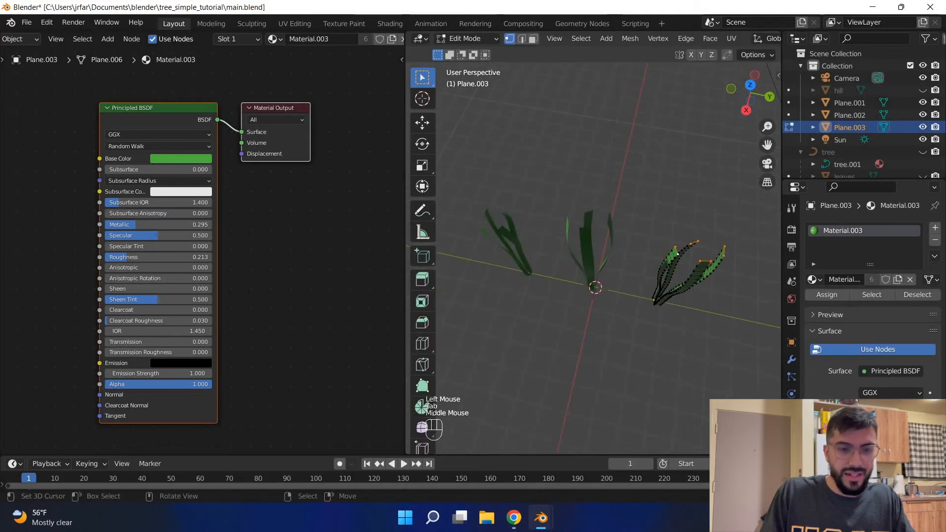
pyautogui.press('r')
pyautogui.press('y')
pyautogui.press('Escape')
pyautogui.moveTo(714, 358); pyautogui.dragTo(591, 276, button='middle')
pyautogui.press('r')
pyautogui.press('y')
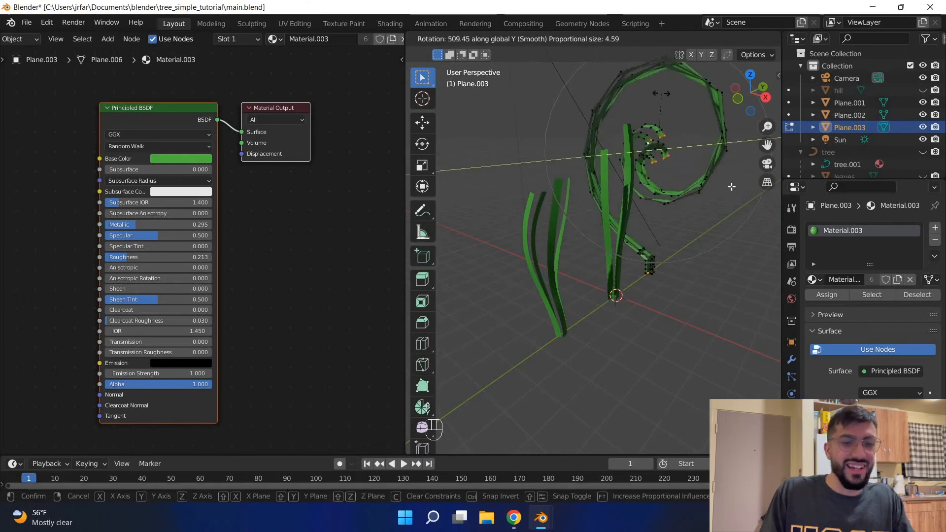
pyautogui.press('Escape')
# Bend the third clump by rotating its blade tips about the X axis with proportional editing, and save the file.
pyautogui.press('r')
pyautogui.press('x')
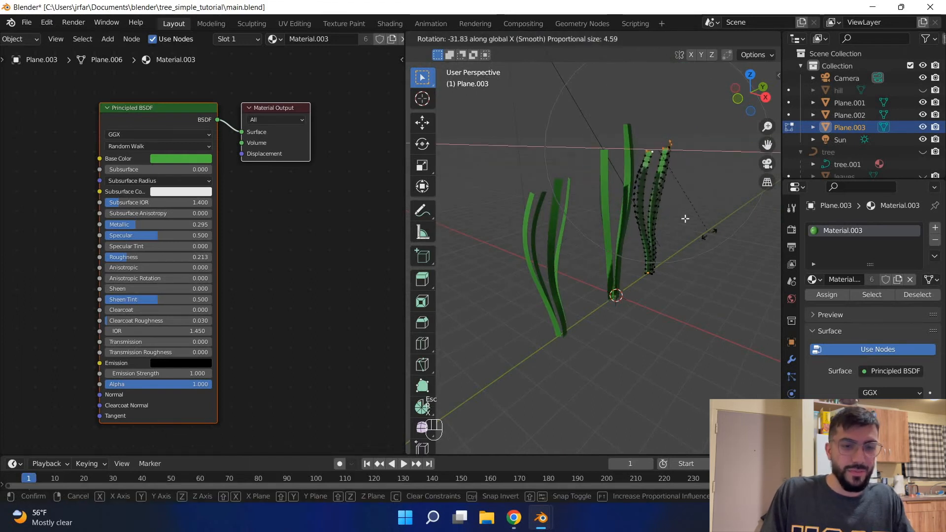
pyautogui.click(572, 241)
pyautogui.moveTo(572, 241); pyautogui.dragTo(536, 198, button='middle')
pyautogui.scroll(-2, 612, 249)
pyautogui.press('Tab')
pyautogui.moveTo(578, 236); pyautogui.dragTo(610, 229, button='middle')
pyautogui.hotkey('ctrl', 's')
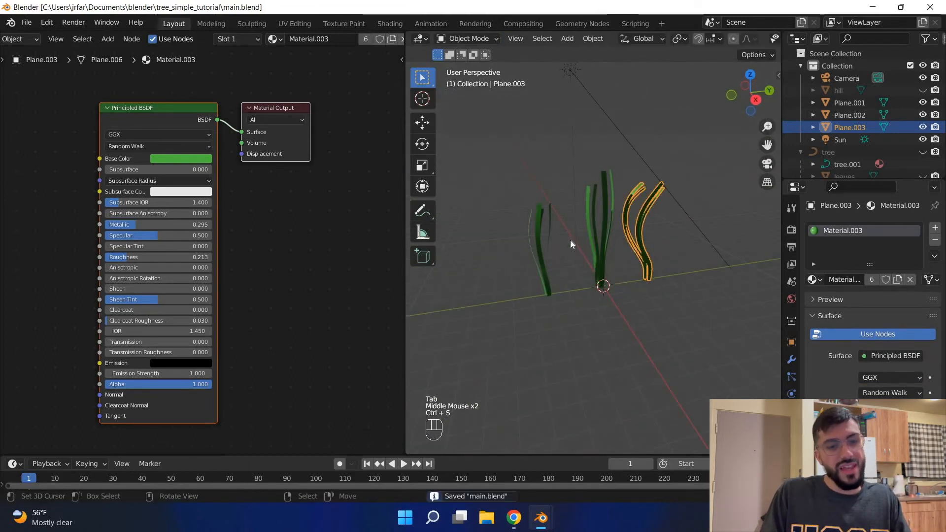
# Select all three grass clumps, put them into a new collection named "grass" and save the file.
pyautogui.keyDown('shift'); pyautogui.rightClick(545, 241); pyautogui.keyUp('shift')
pyautogui.keyDown('shift'); pyautogui.rightClick(544, 240); pyautogui.keyUp('shift')
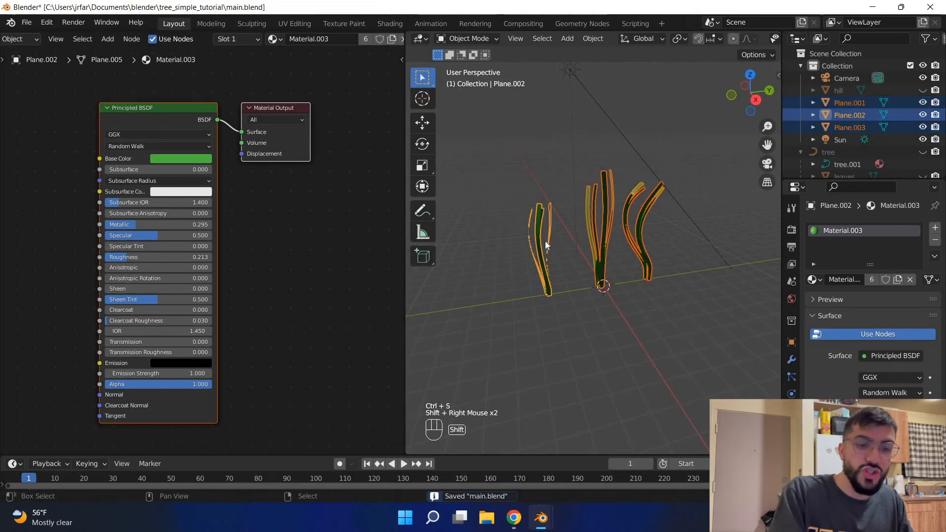
pyautogui.hotkey('ctrl', 'g')
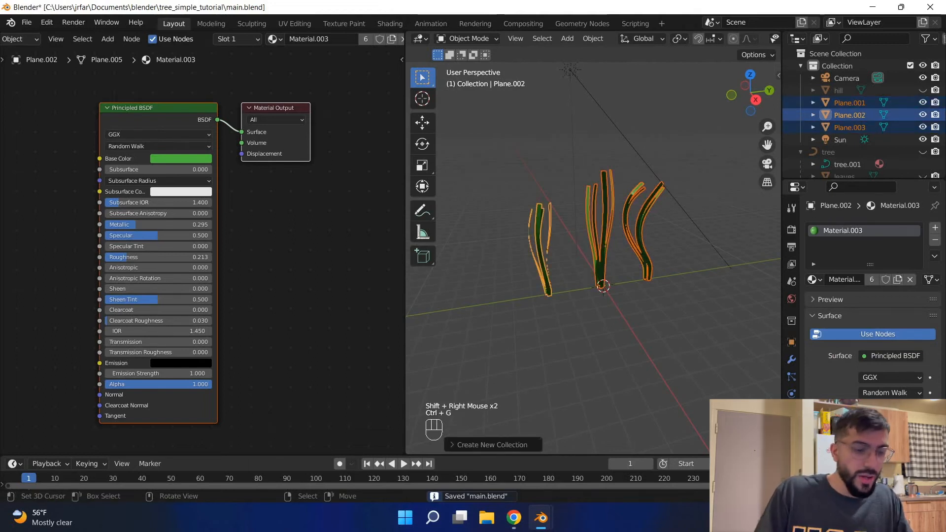
pyautogui.click(492, 444)
pyautogui.click(541, 440)
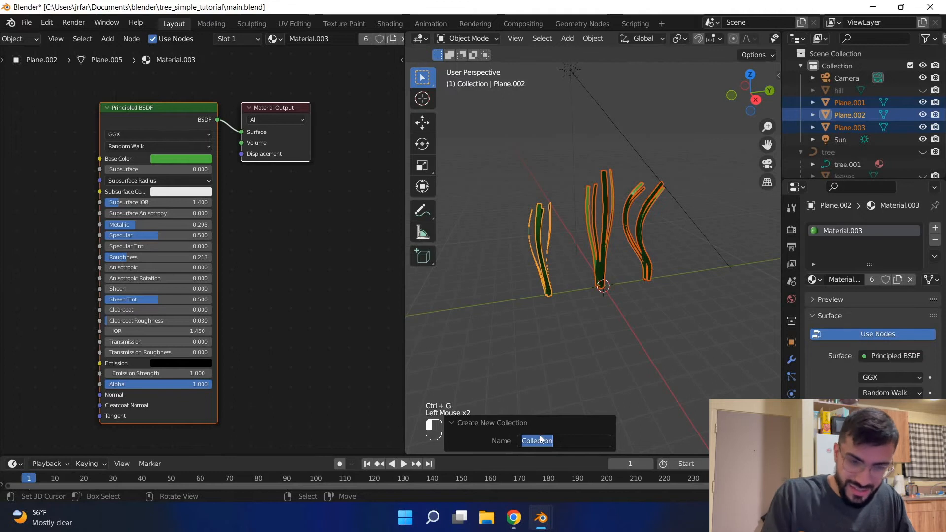
pyautogui.write('grass')
pyautogui.press('Return')
pyautogui.hotkey('ctrl', 's')
# Scale the three clumps down together, move them -18.574 m along Z, and save the file.
pyautogui.scroll(-2, 695, 184)
pyautogui.scroll(-2, 622, 184)
pyautogui.press('s')
pyautogui.click(615, 320)
pyautogui.press('g')
pyautogui.press('z')
pyautogui.click(691, 288)
pyautogui.scroll(-2, 690, 286)
pyautogui.scroll(1, 689, 286)
pyautogui.moveTo(689, 287); pyautogui.dragTo(744, 186, button='middle')
pyautogui.scroll(-1, 744, 186)
pyautogui.hotkey('ctrl', 's')
pyautogui.hotkey('ctrl', 's')
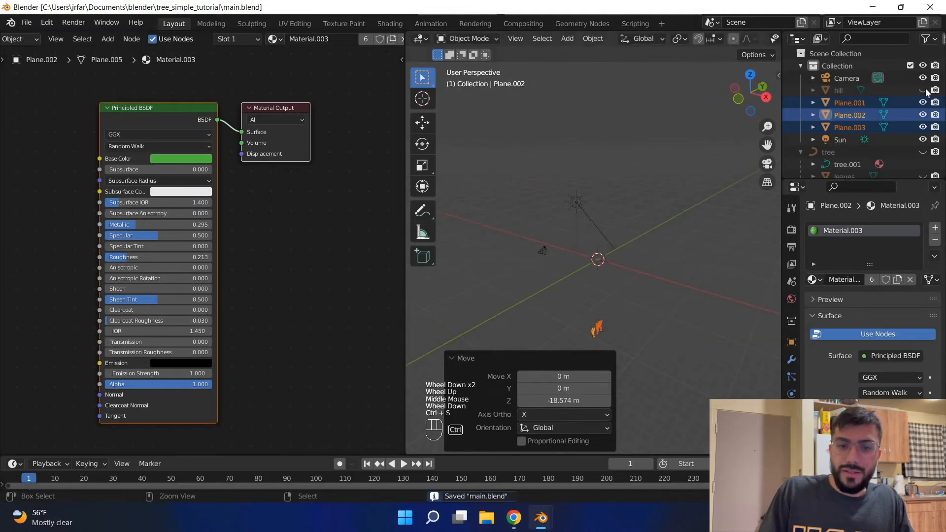
# Unhide the hill, the tree and the leaves, and save the file.
pyautogui.click(922, 91)
pyautogui.scroll(-1, 915, 94)
pyautogui.scroll(2, 919, 108)
pyautogui.scroll(-2, 924, 154)
pyautogui.click(922, 142)
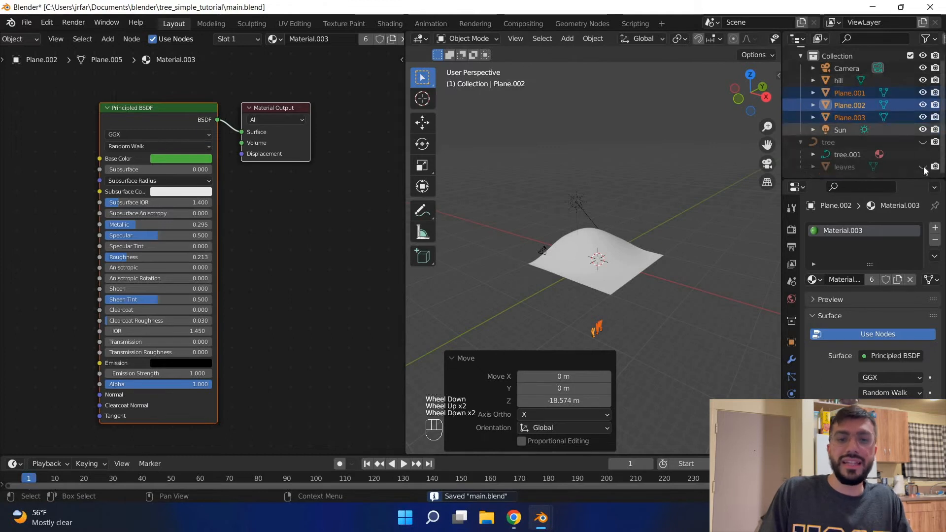
pyautogui.hotkey('ctrl', 's')
# View the scene through the camera and save the file.
pyautogui.scroll(3, 657, 244)
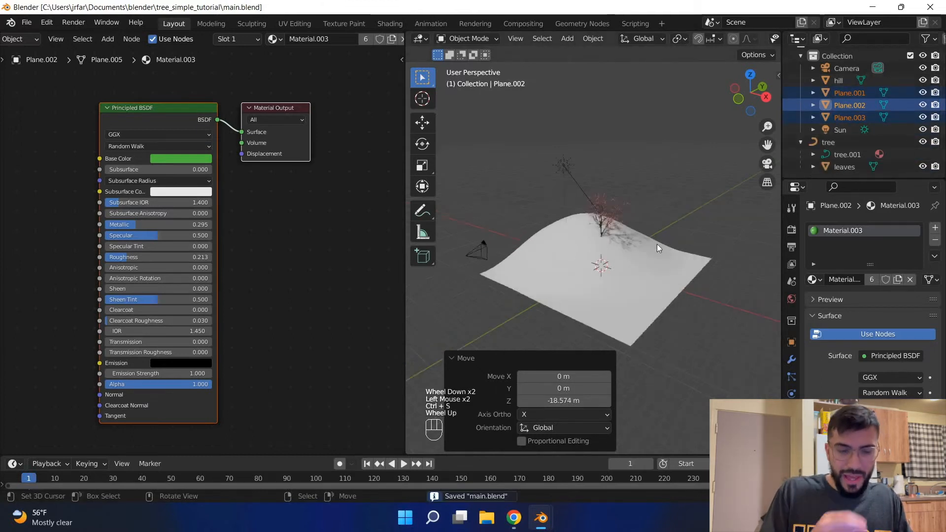
pyautogui.moveTo(657, 243); pyautogui.dragTo(657, 244, button='middle')
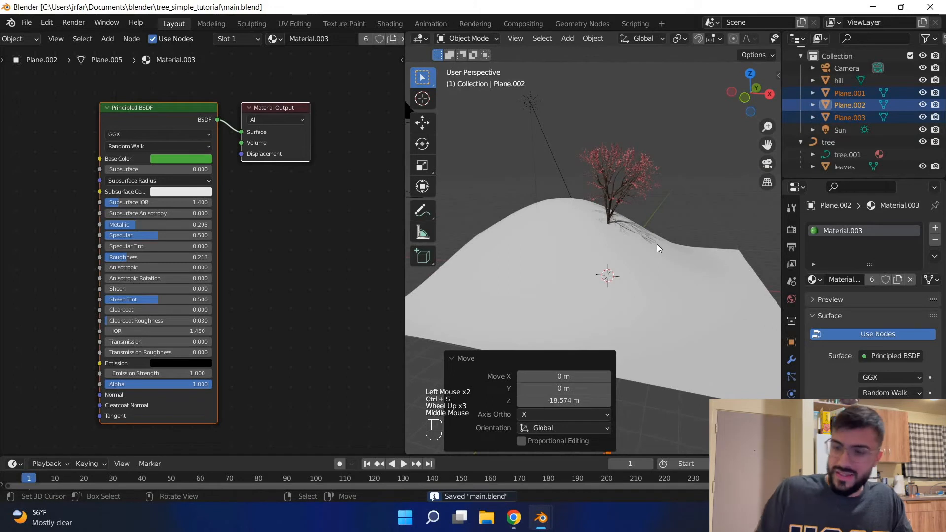
pyautogui.press('KP_0')
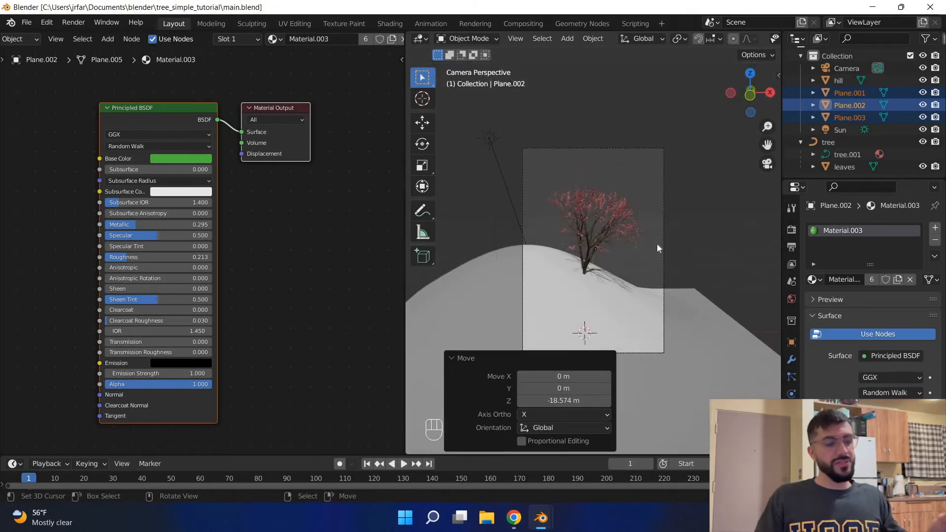
pyautogui.hotkey('ctrl', 's')
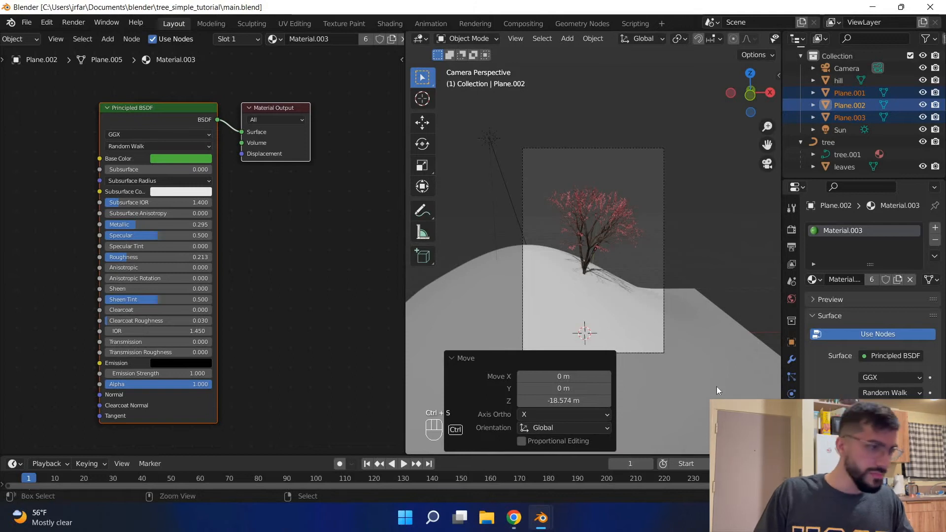
# Add a particle system named "grass" to the hill.
pyautogui.rightClick(716, 386)
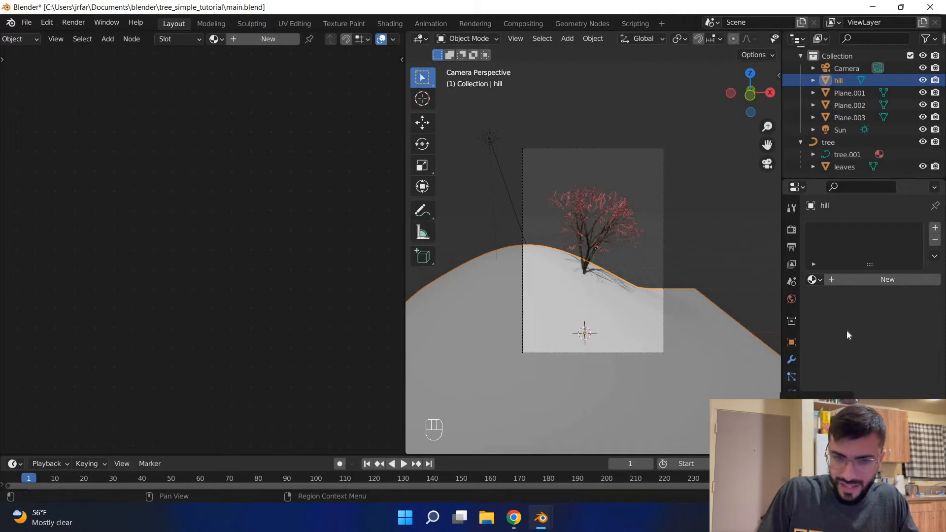
pyautogui.click(933, 240)
pyautogui.hotkey('ctrl', 's')
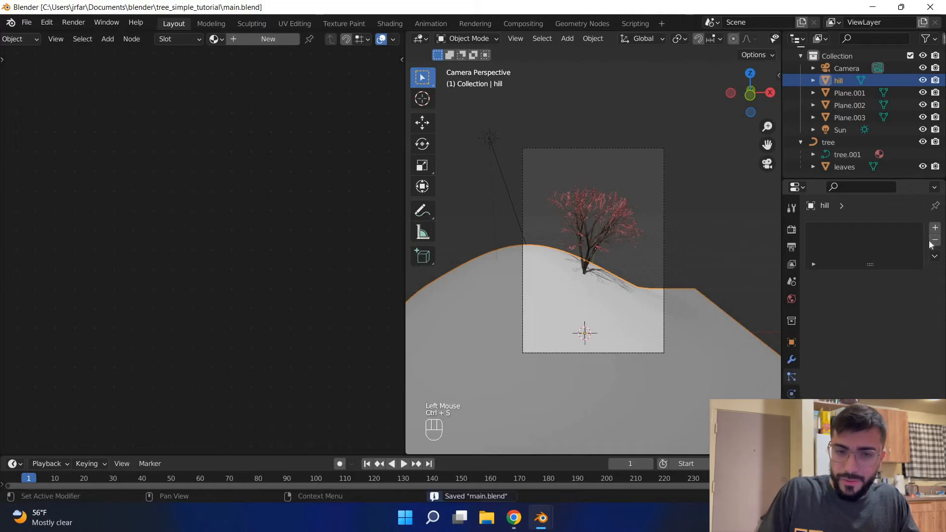
pyautogui.click(935, 228)
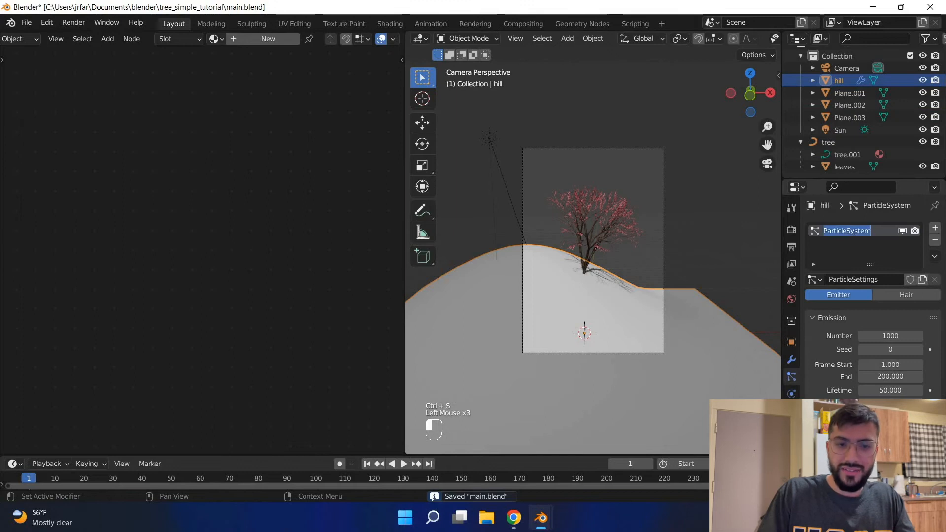
pyautogui.write('grass')
pyautogui.press('Return')
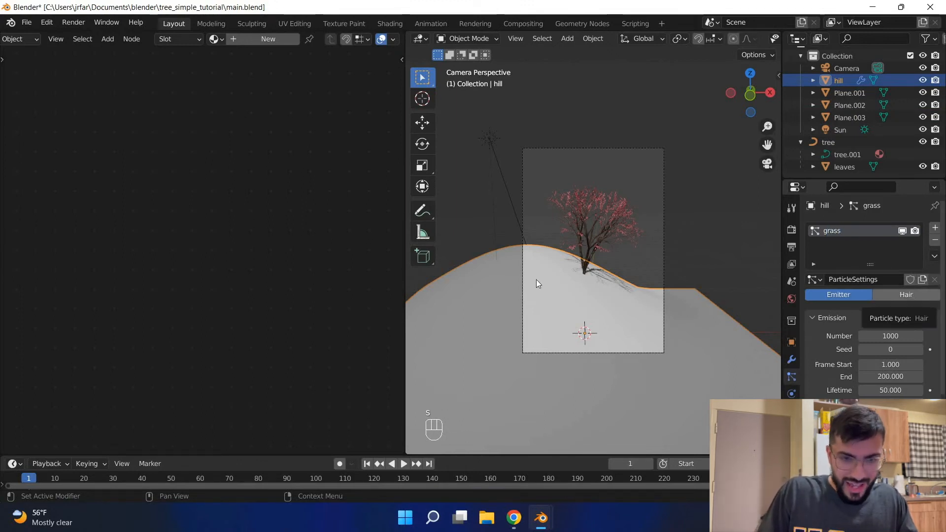
# Set the hill's grass particle system to the Hair type and save the file.
pyautogui.click(909, 295)
pyautogui.hotkey('ctrl', 's')
pyautogui.scroll(-4, 522, 380)
pyautogui.scroll(1, 713, 363)
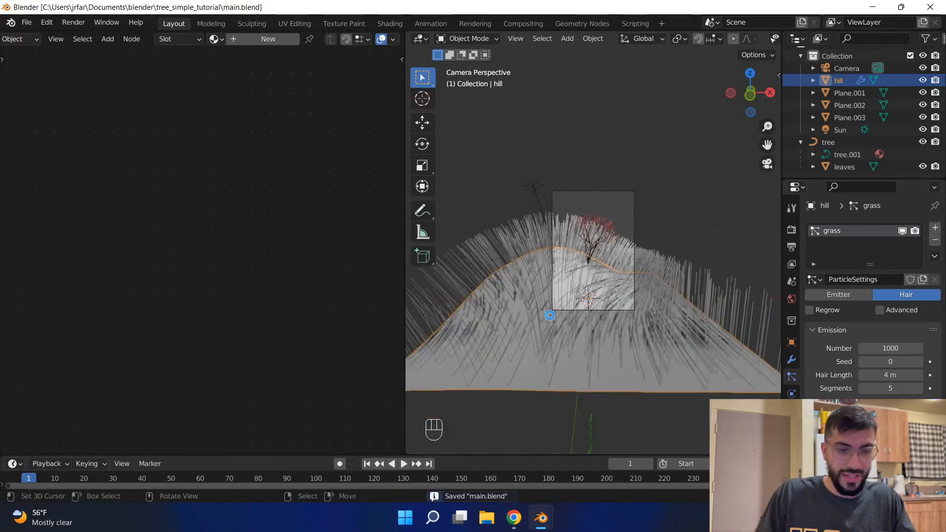
pyautogui.scroll(2, 557, 319)
pyautogui.scroll(-2, 561, 321)
pyautogui.hotkey('ctrl', 's')
pyautogui.scroll(2, 562, 325)
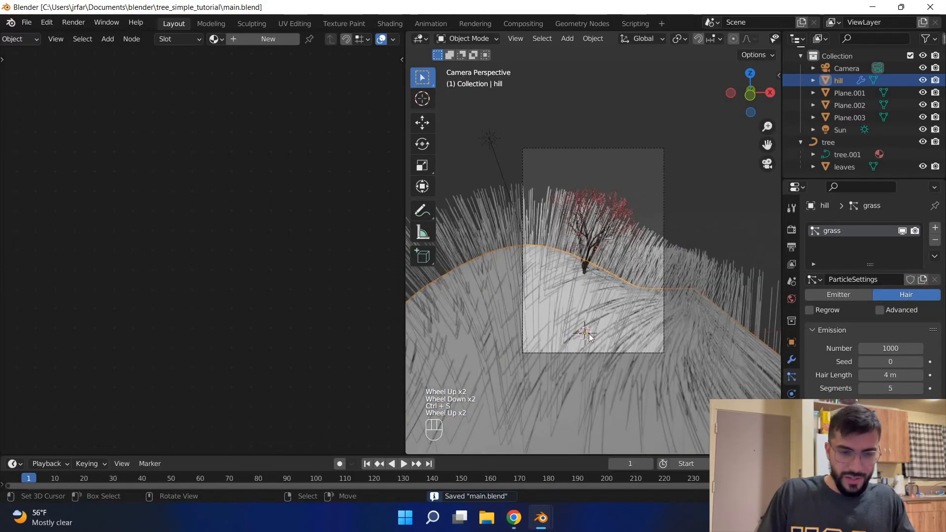
pyautogui.scroll(-2, 589, 333)
pyautogui.hotkey('ctrl', 's')
pyautogui.scroll(1, 639, 312)
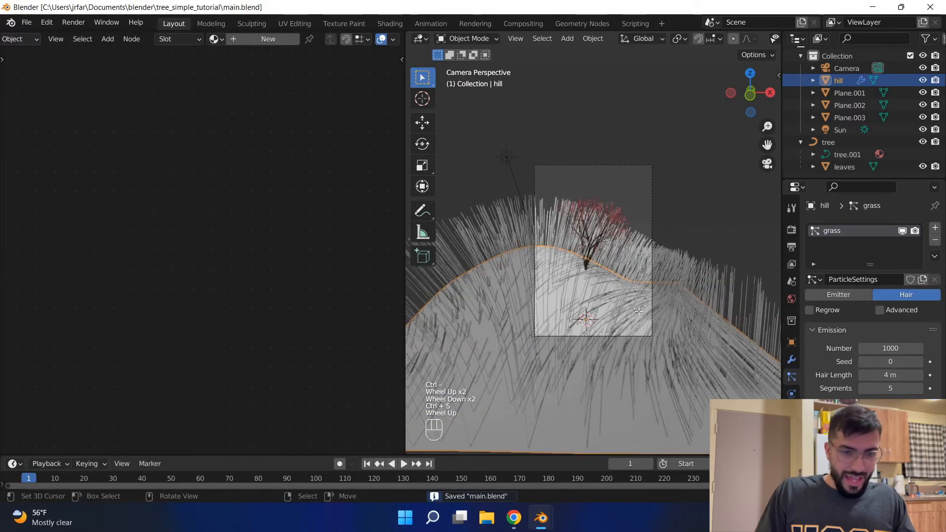
# Enter Edit Mode on the hill, enable X-ray display and save the file.
pyautogui.press('Tab')
pyautogui.scroll(2, 632, 287)
pyautogui.scroll(-2, 645, 285)
pyautogui.scroll(-2, 599, 306)
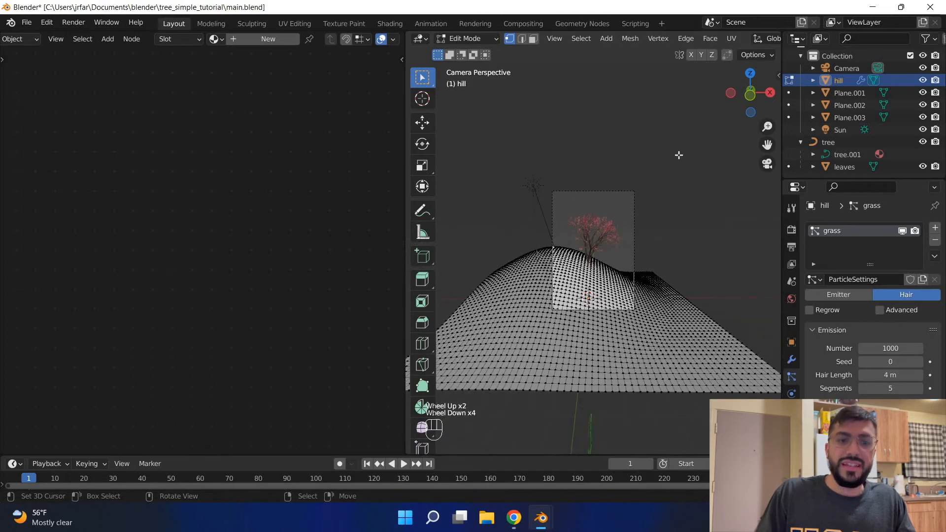
pyautogui.moveTo(639, 42); pyautogui.dragTo(616, 42, button='middle')
pyautogui.moveTo(689, 43)
pyautogui.mouseDown(button='middle')
pyautogui.moveTo(750, 47)
pyautogui.moveTo(721, 48)
pyautogui.mouseUp(button='middle')
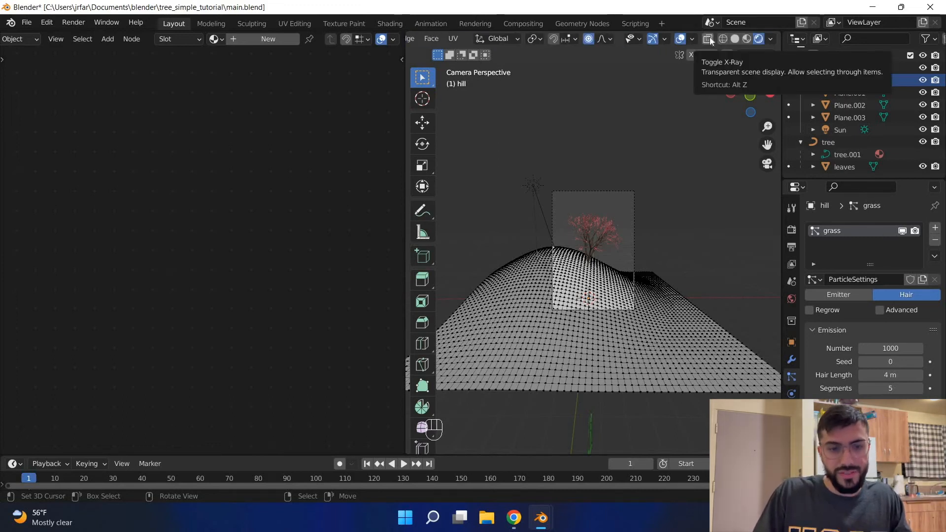
pyautogui.click(709, 40)
pyautogui.hotkey('ctrl', 's')
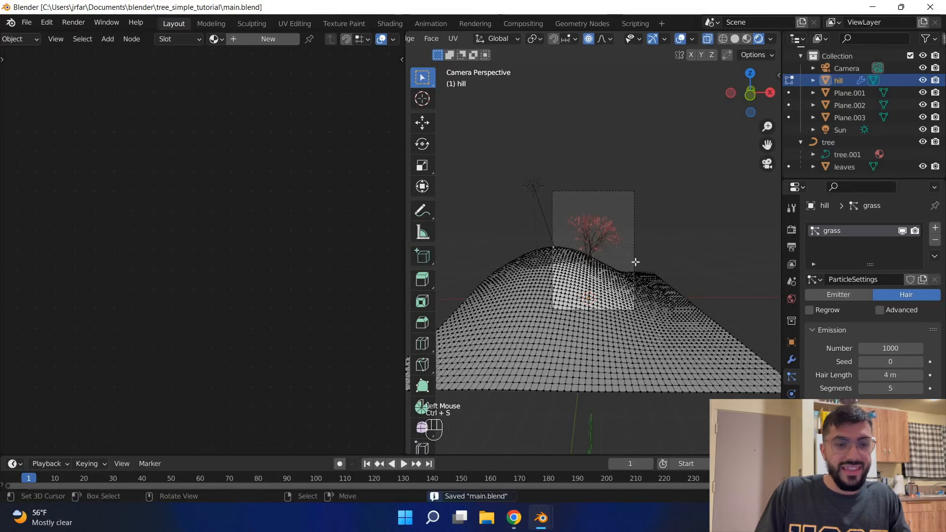
pyautogui.hotkey('ctrl', 's')
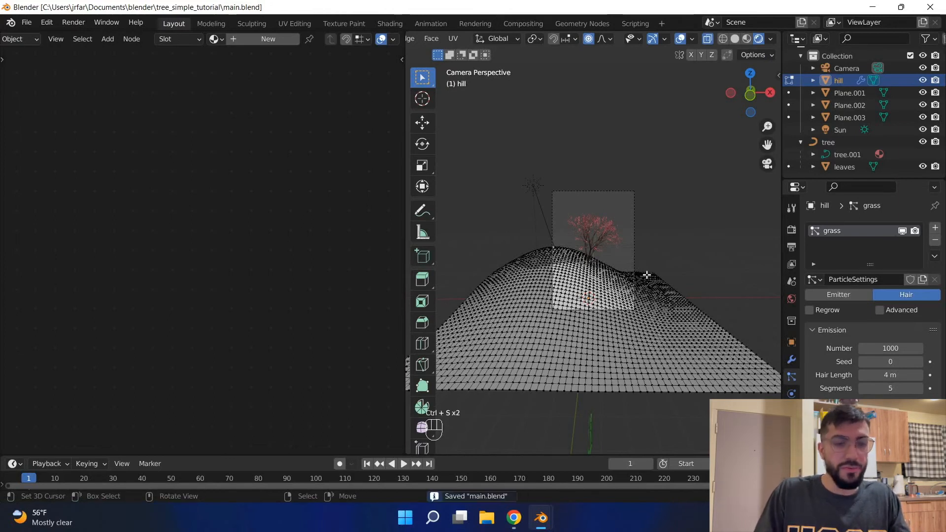
pyautogui.hotkey('ctrl', 's')
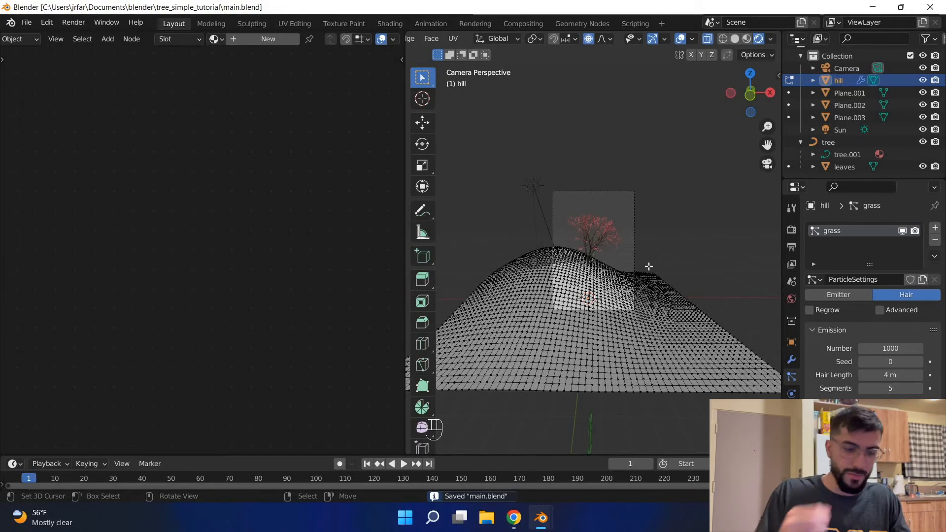
pyautogui.hotkey('ctrl', 's')
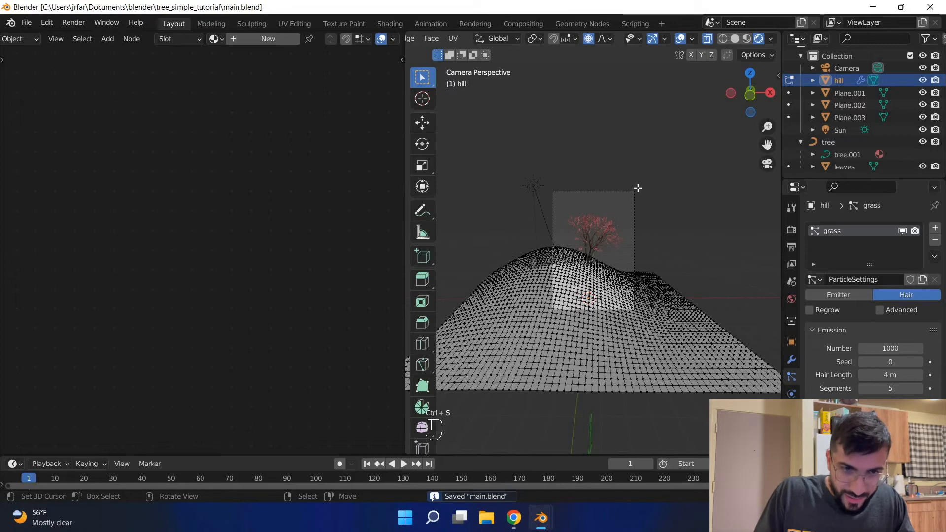
pyautogui.press('b')
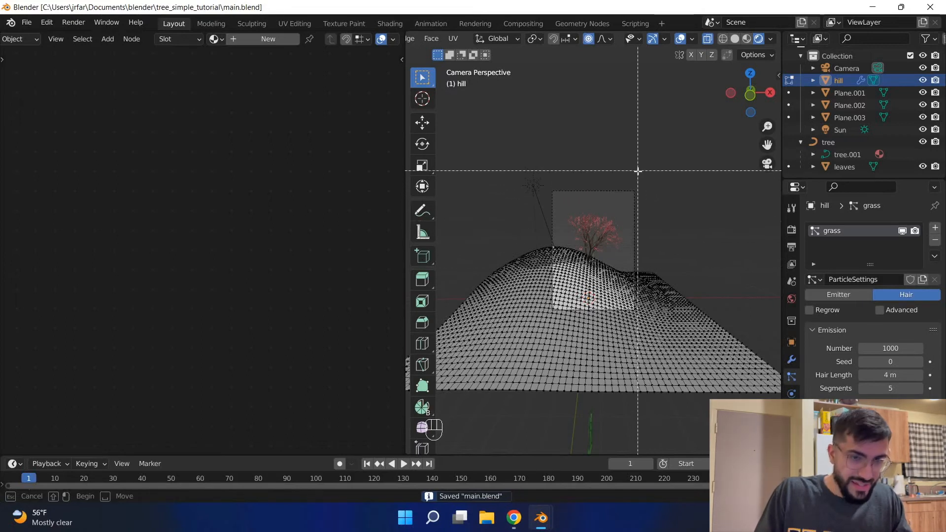
pyautogui.press('Escape')
pyautogui.press('b')
pyautogui.moveTo(638, 167); pyautogui.dragTo(751, 382)
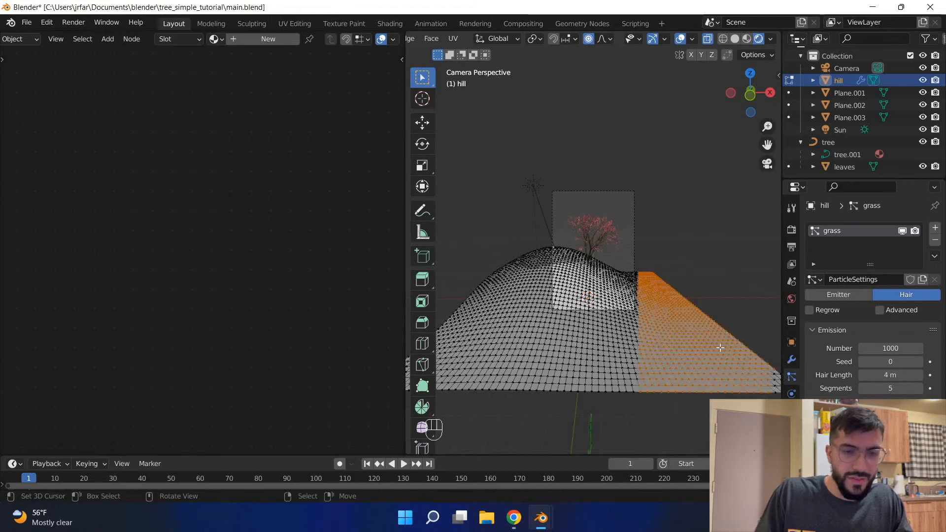
pyautogui.rightClick(657, 203)
pyautogui.rightClick(656, 204)
# Box-select all hill vertices beyond the right edge of the camera frame and delete them.
pyautogui.press('b')
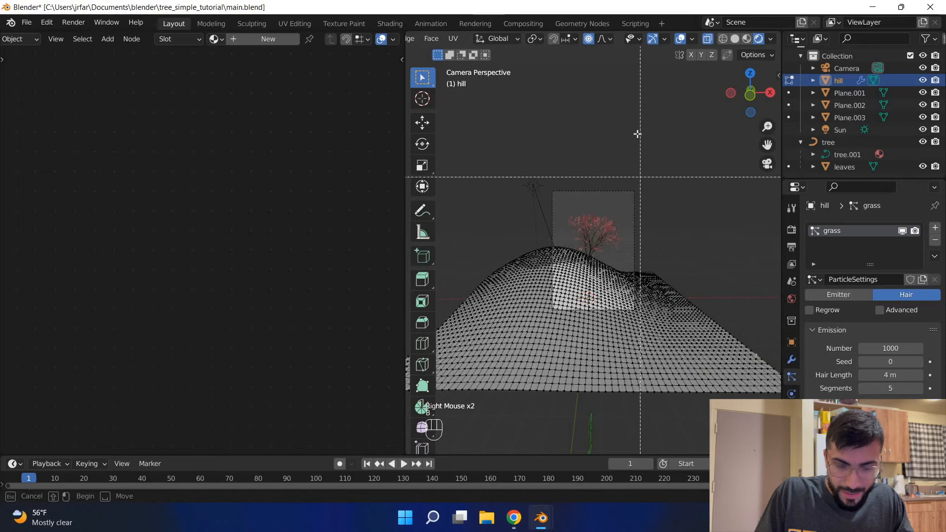
pyautogui.moveTo(637, 133); pyautogui.dragTo(708, 368)
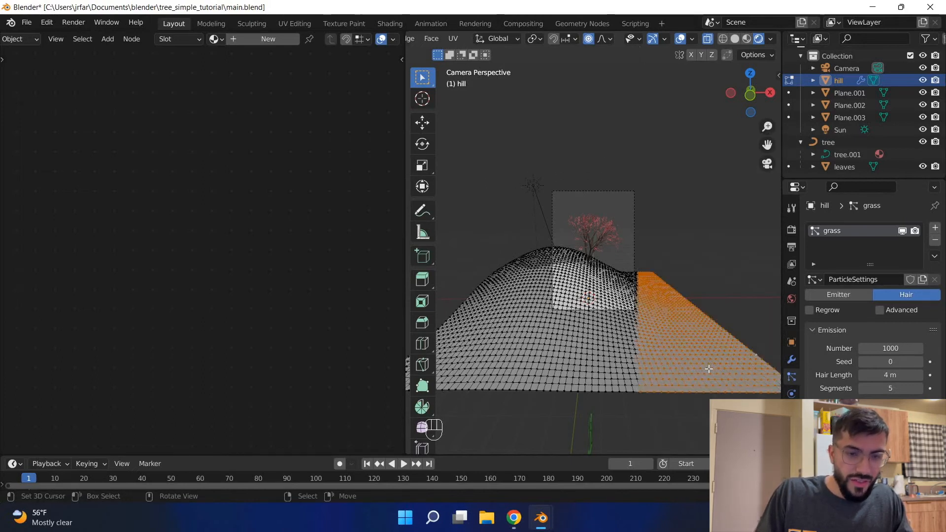
pyautogui.scroll(-2, 708, 368)
pyautogui.scroll(-1, 731, 341)
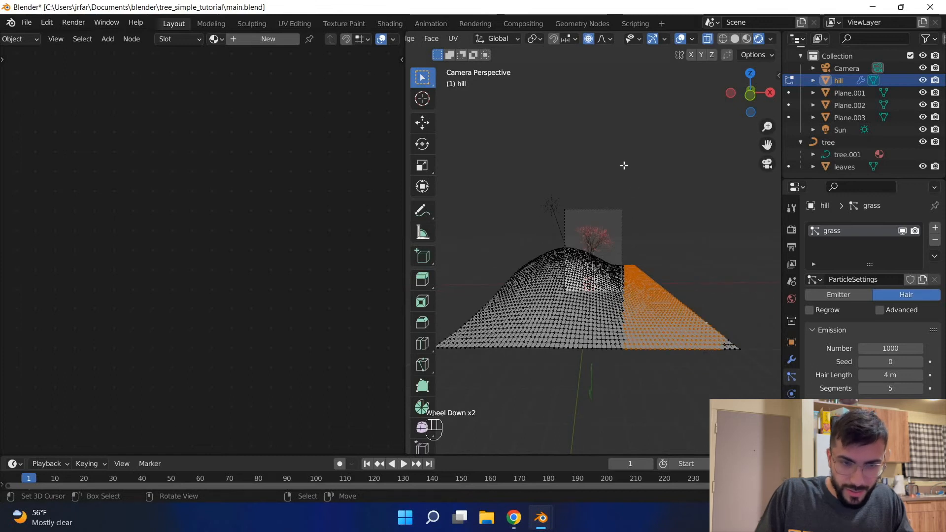
pyautogui.press('b')
pyautogui.moveTo(623, 165); pyautogui.dragTo(737, 353)
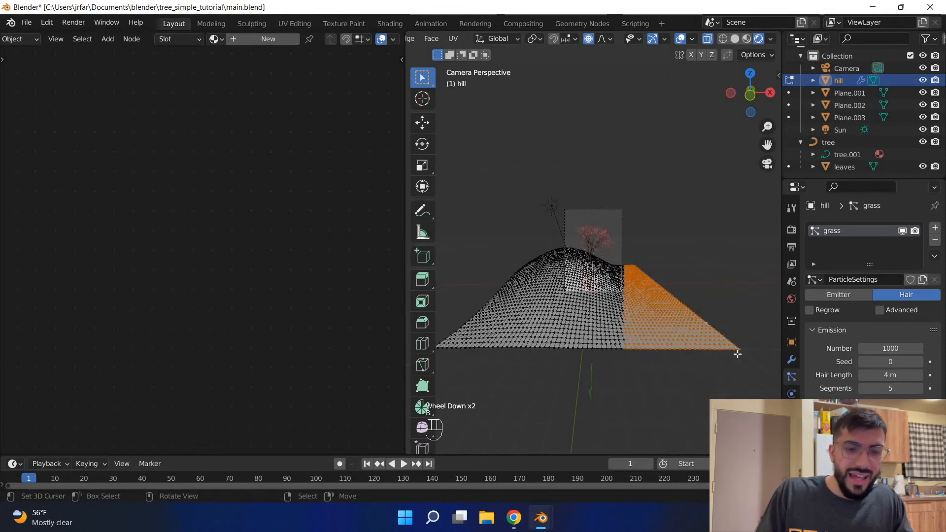
pyautogui.press('x')
pyautogui.press('v')
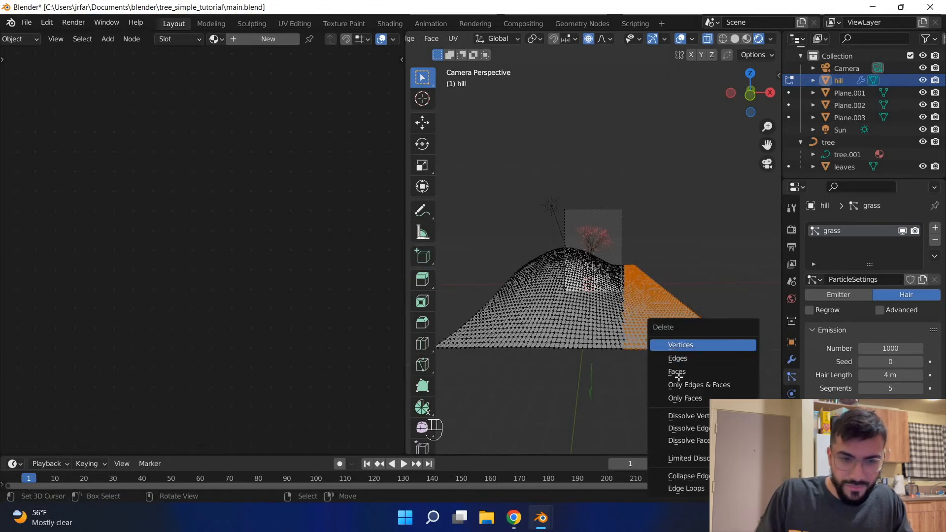
# Box-select the hill vertices beyond the left edge of the camera frame and delete them.
pyautogui.scroll(4, 679, 377)
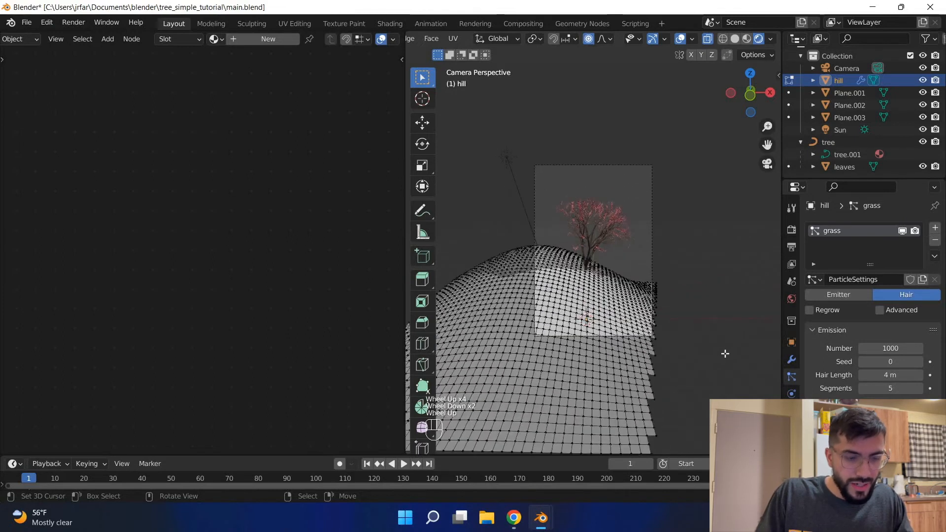
pyautogui.keyDown('shift'); pyautogui.moveTo(716, 365); pyautogui.dragTo(821, 367, button='middle'); pyautogui.keyUp('shift')
pyautogui.scroll(-1, 444, 138)
pyautogui.press('b')
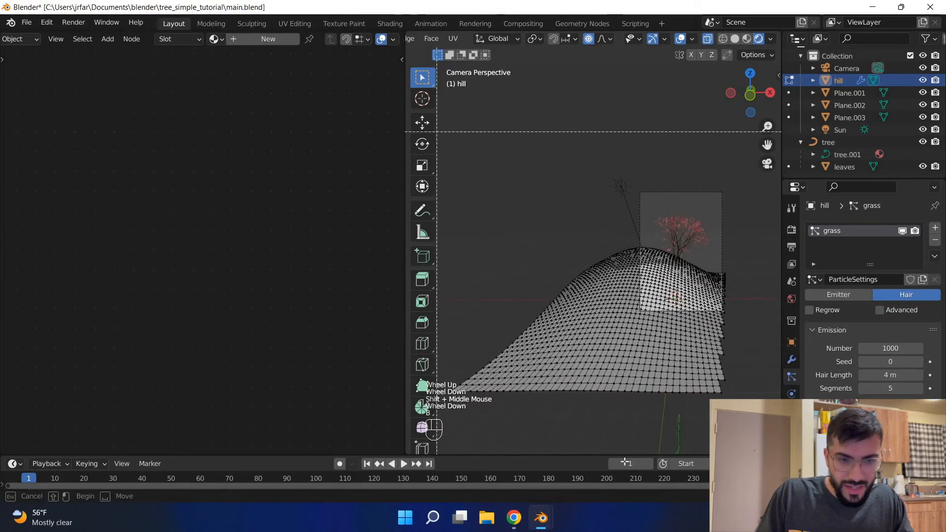
pyautogui.moveTo(436, 131); pyautogui.dragTo(637, 394)
pyautogui.press('x')
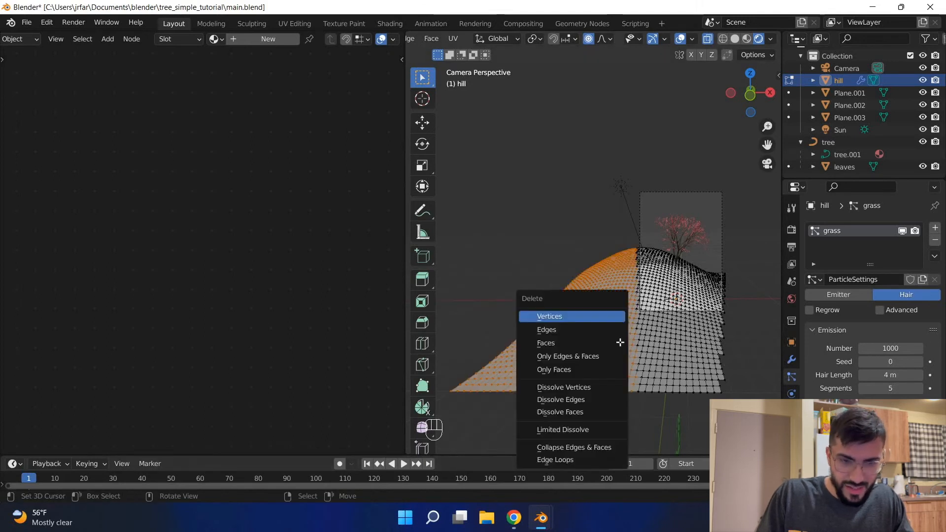
pyautogui.click(618, 316)
# Box-select the part of the hill mesh below the camera frame and delete it.
pyautogui.press('b')
pyautogui.moveTo(616, 313); pyautogui.dragTo(698, 420)
pyautogui.moveTo(716, 385); pyautogui.dragTo(717, 389)
pyautogui.press('x')
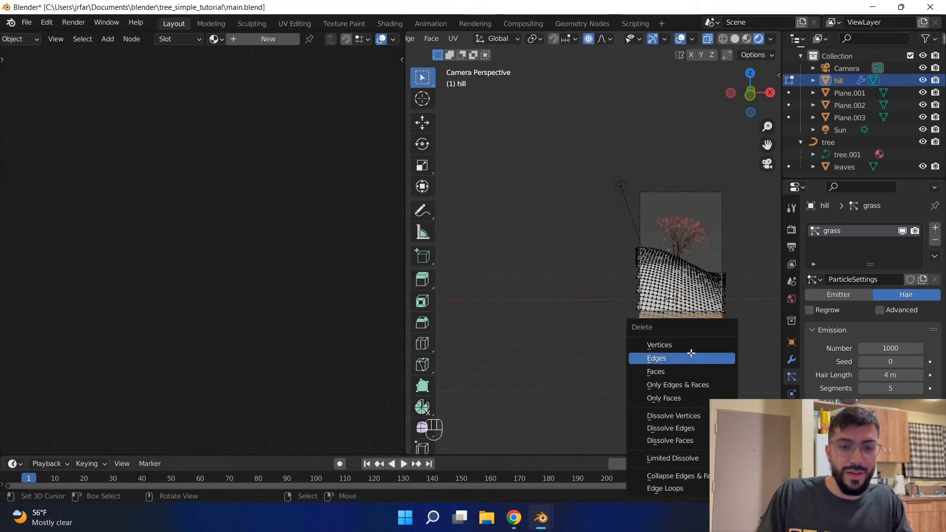
pyautogui.click(689, 356)
# Return to the camera view, leave Edit Mode on the trimmed hill and save the file.
pyautogui.scroll(3, 566, 404)
pyautogui.moveTo(566, 403); pyautogui.dragTo(523, 429, button='middle')
pyautogui.scroll(-1, 566, 403)
pyautogui.moveTo(680, 363); pyautogui.dragTo(400, 373, button='middle')
pyautogui.press('KP_0')
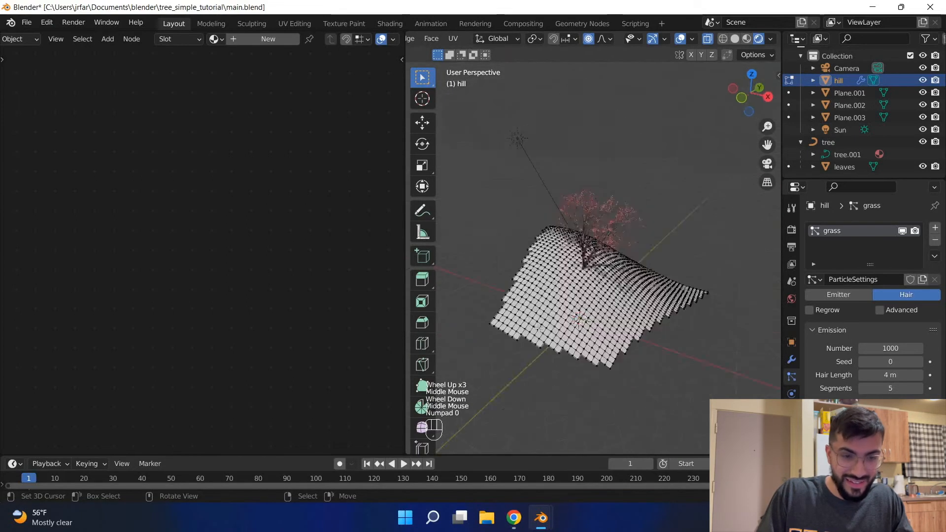
pyautogui.scroll(3, 594, 373)
pyautogui.press('Tab')
pyautogui.scroll(-2, 594, 373)
pyautogui.scroll(1, 595, 395)
pyautogui.press('s')
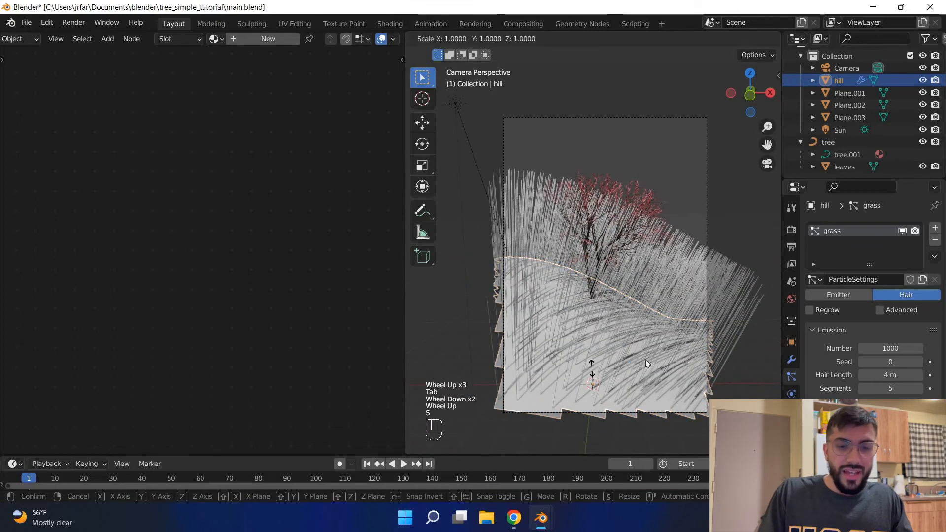
pyautogui.press('Escape')
pyautogui.hotkey('ctrl', 's')
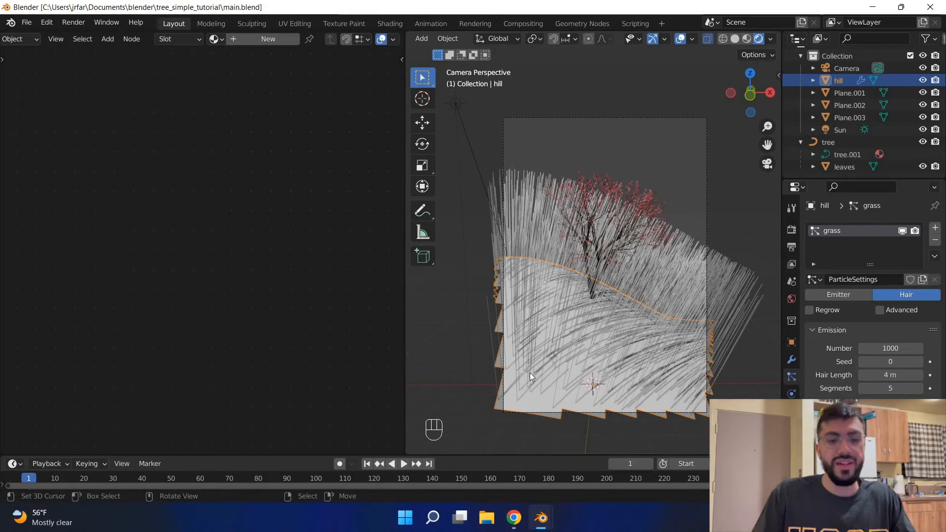
pyautogui.hotkey('ctrl', 's')
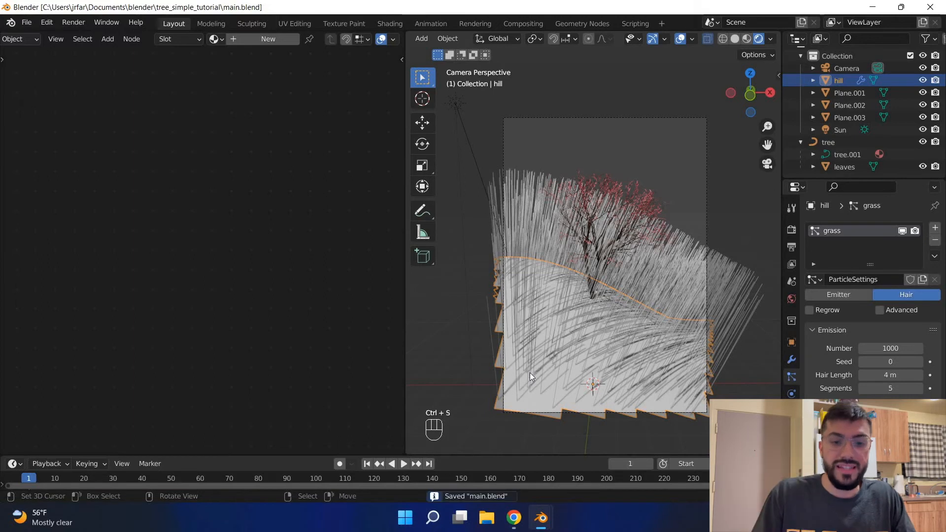
pyautogui.hotkey('ctrl', 's')
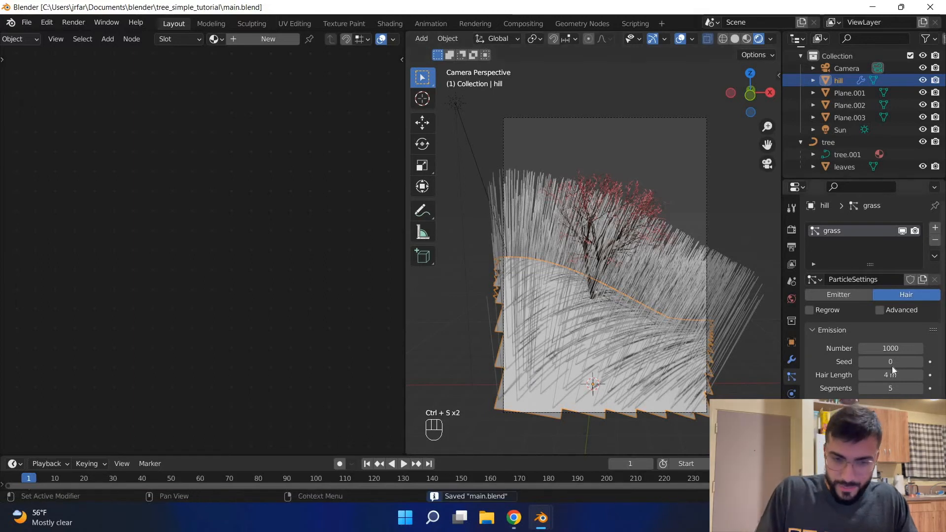
# Render the hair particles as a Collection using the grass collection with Pick Random enabled, and save the file.
pyautogui.scroll(-6, 837, 349)
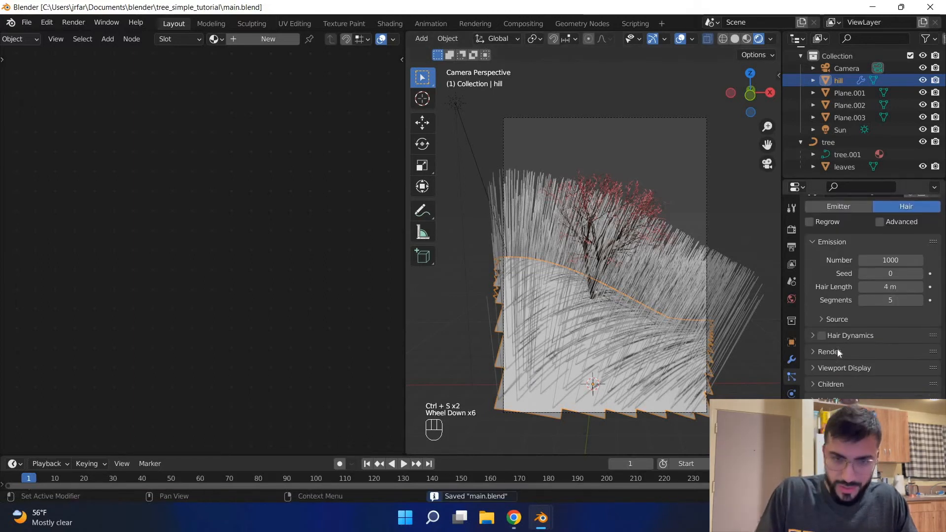
pyautogui.click(905, 331)
pyautogui.scroll(1, 878, 353)
pyautogui.scroll(-2, 877, 353)
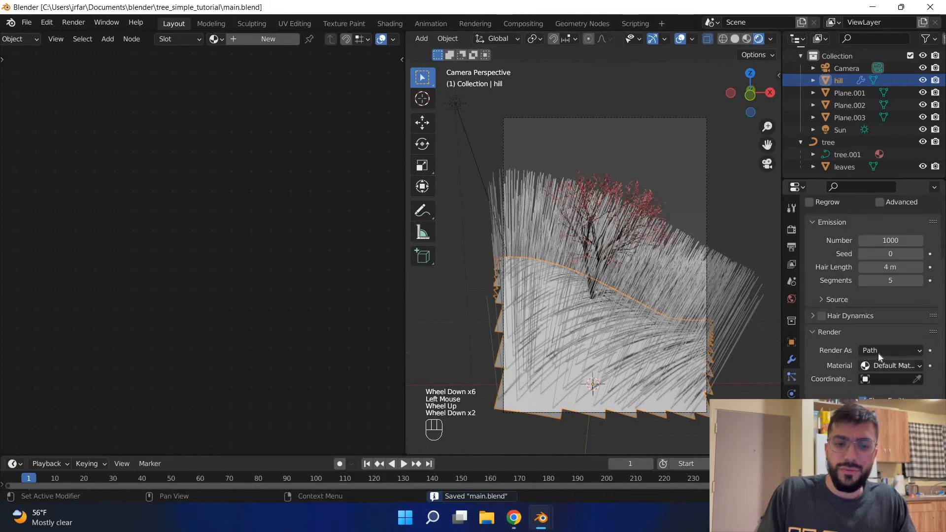
pyautogui.click(877, 352)
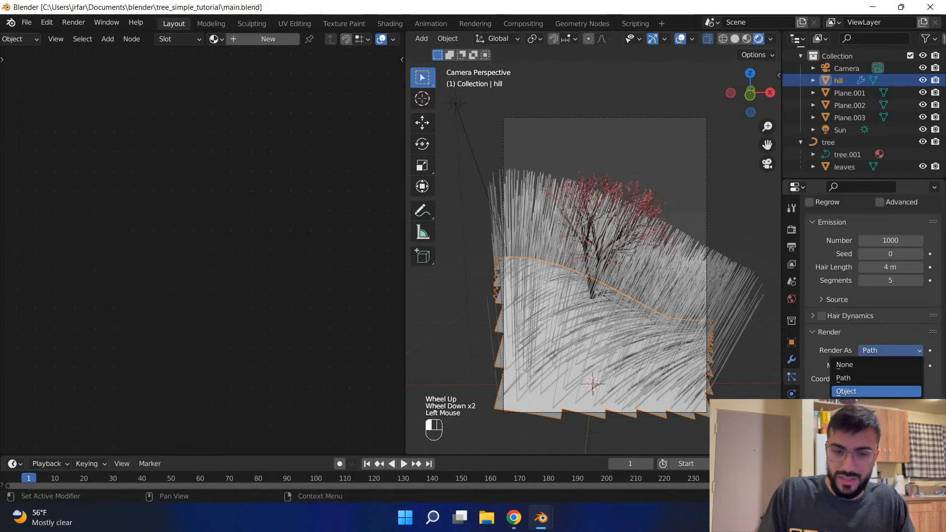
pyautogui.click(878, 404)
pyautogui.click(876, 433)
pyautogui.click(839, 325)
pyautogui.hotkey('ctrl', 's')
pyautogui.scroll(-2, 837, 433)
pyautogui.click(837, 434)
pyautogui.hotkey('ctrl', 's')
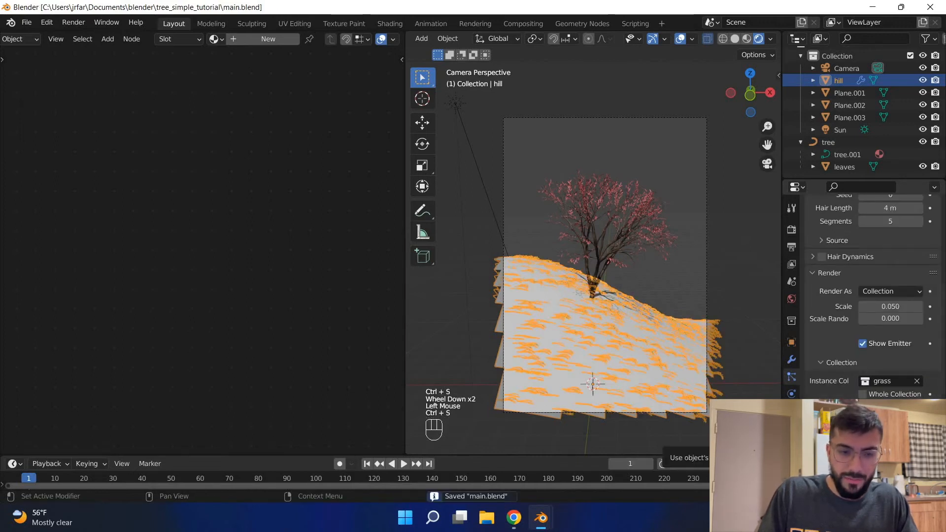
# Deselect the hill, inspect the scattered grass from another angle, return to the camera view and save the file.
pyautogui.scroll(3, 872, 295)
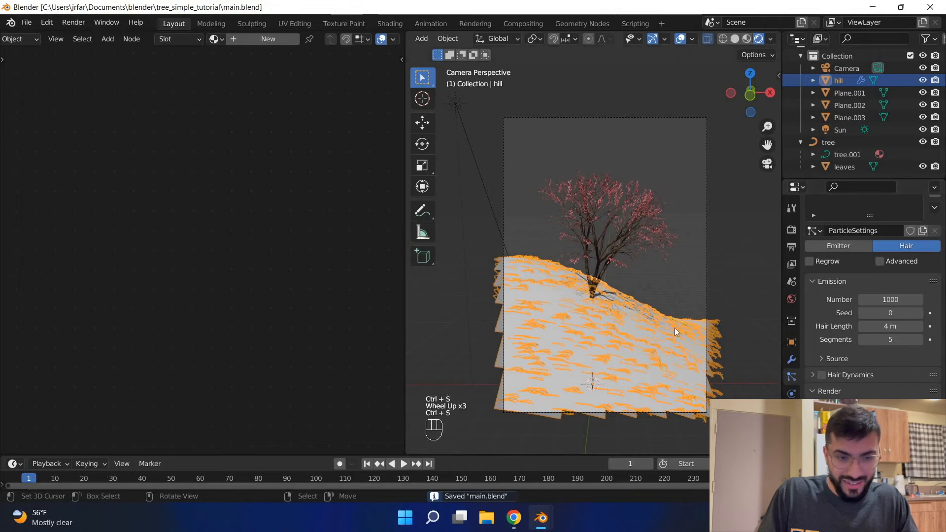
pyautogui.rightClick(643, 335)
pyautogui.moveTo(643, 335); pyautogui.dragTo(663, 238, button='middle')
pyautogui.scroll(2, 660, 252)
pyautogui.scroll(-2, 665, 243)
pyautogui.scroll(1, 663, 239)
pyautogui.press('KP_0')
pyautogui.hotkey('ctrl', 's')
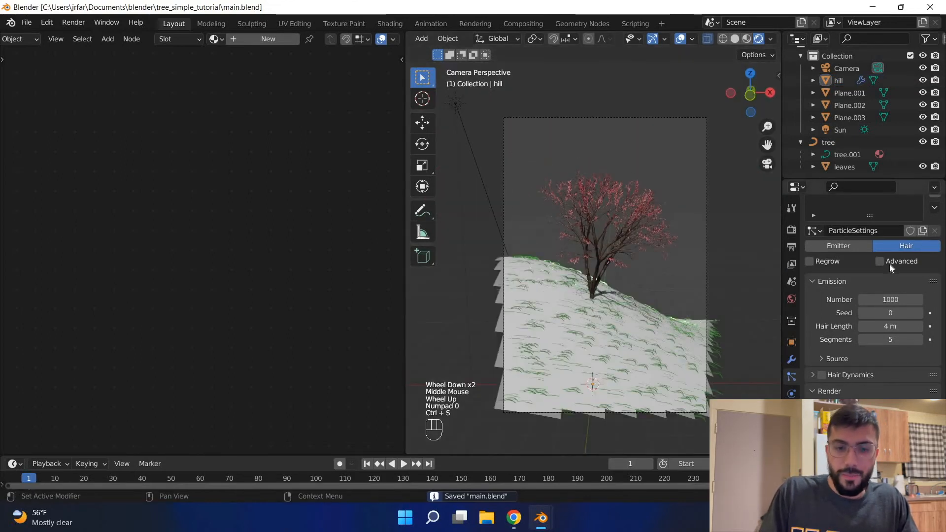
# Enable the Advanced options and Rotation for the grass particle system.
pyautogui.click(888, 263)
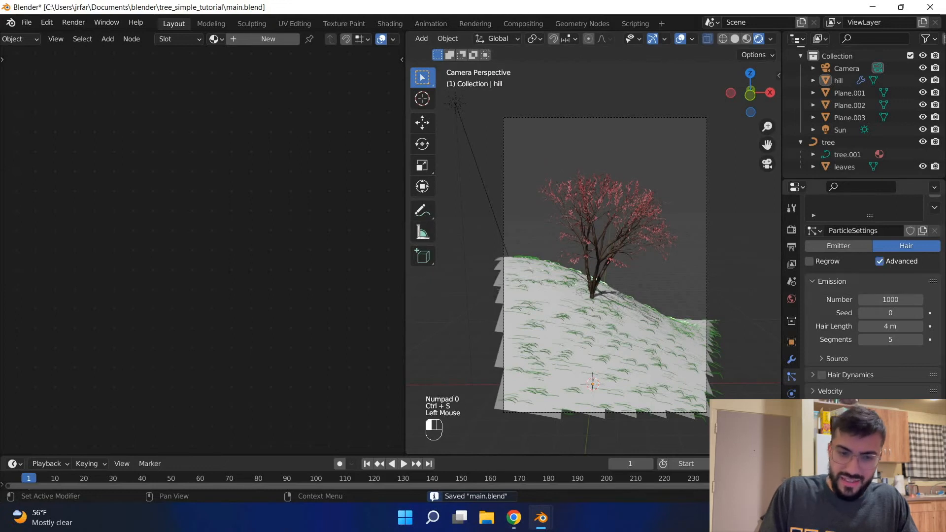
pyautogui.click(821, 407)
pyautogui.scroll(-2, 827, 390)
pyautogui.scroll(2, 827, 389)
pyautogui.click(843, 405)
pyautogui.scroll(-3, 879, 350)
pyautogui.scroll(1, 879, 350)
# Set the particle rotation's Orientation Axis to Object Y and check the upright grass on the hill.
pyautogui.click(879, 350)
pyautogui.click(879, 350)
pyautogui.click(880, 350)
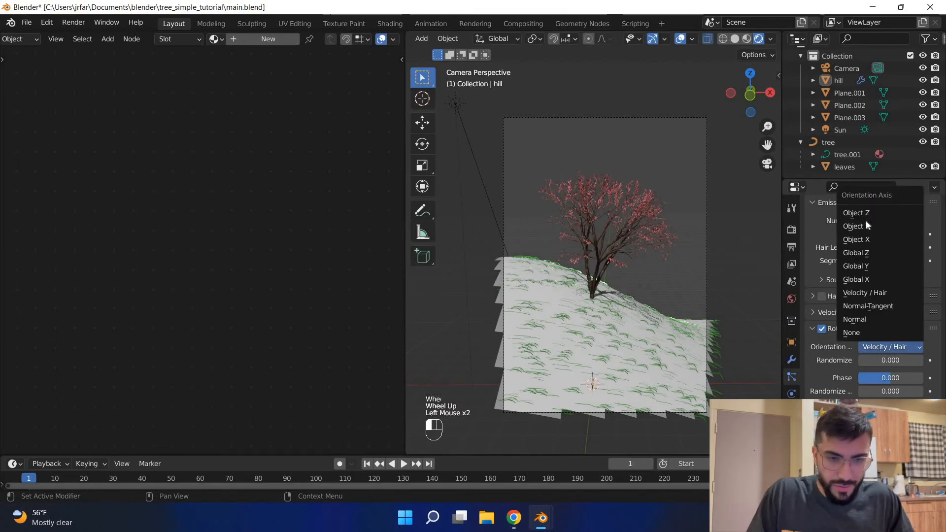
pyautogui.click(859, 213)
pyautogui.click(890, 346)
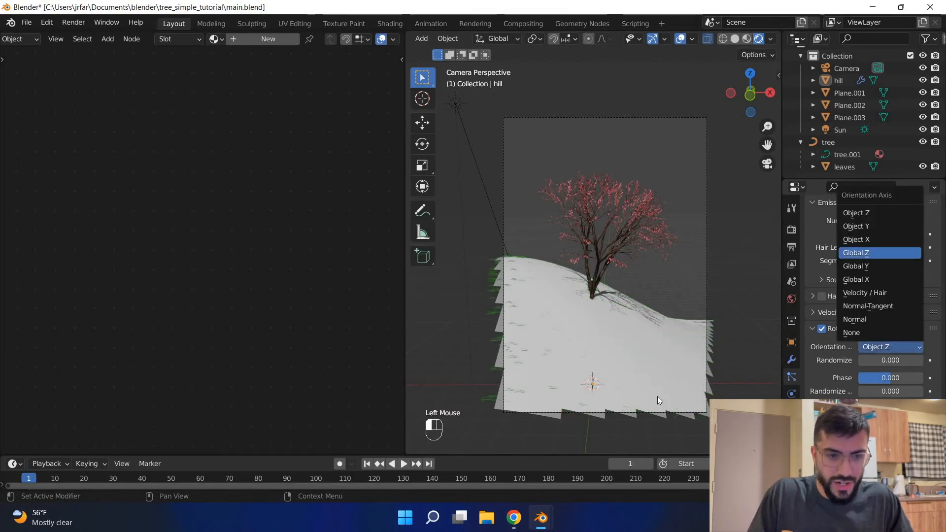
pyautogui.click(882, 227)
pyautogui.moveTo(554, 398); pyautogui.dragTo(618, 331, button='middle')
pyautogui.scroll(-1, 591, 335)
pyautogui.scroll(2, 617, 332)
pyautogui.press('KP_0')
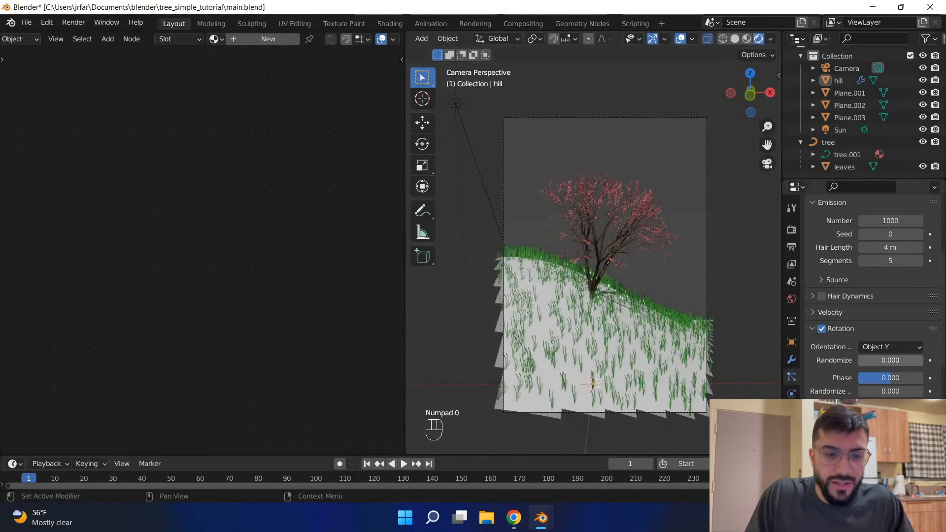
# Set the particle rotation's Randomize to 0.179 and Randomize Phase to 0.030, and raise the particle Number to 15000.
pyautogui.moveTo(887, 365); pyautogui.dragTo(887, 391)
pyautogui.click(880, 220)
pyautogui.write('15000')
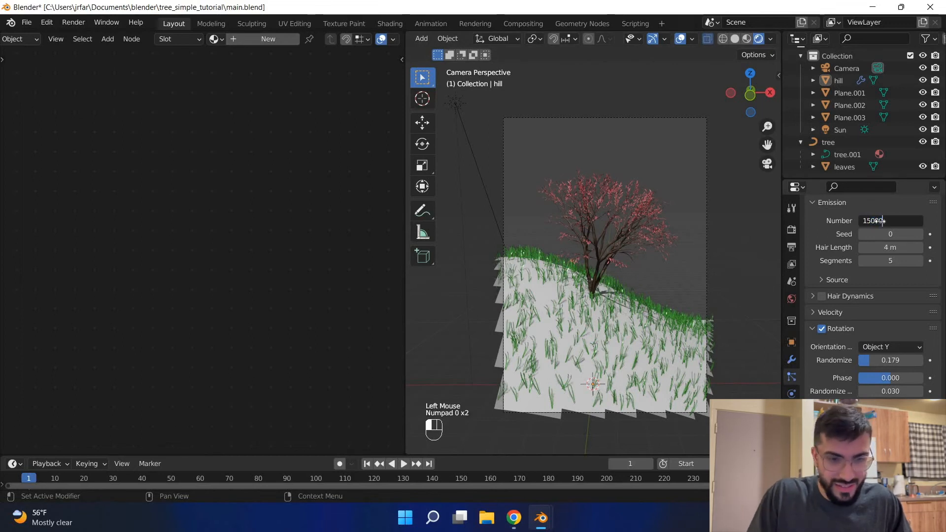
pyautogui.rightClick(634, 329)
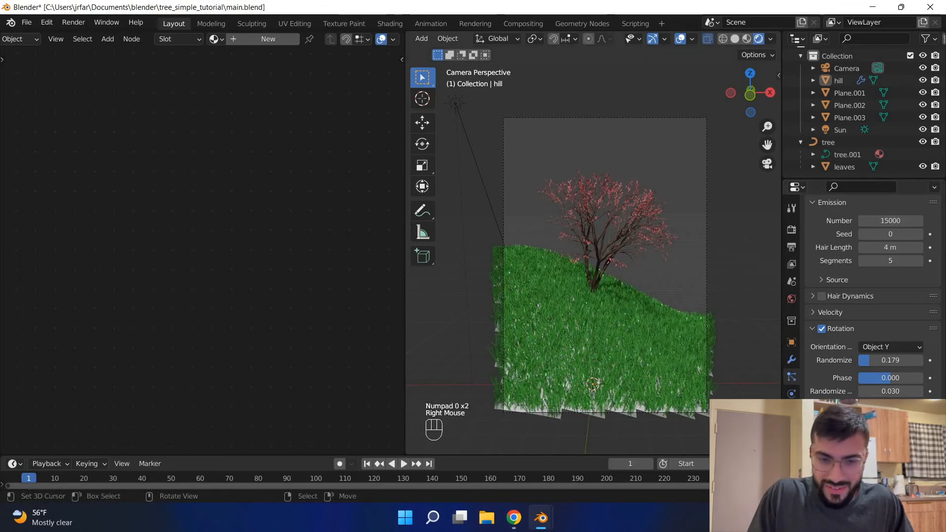
pyautogui.rightClick(633, 329)
# Set the grass particles' Scale Randomness to 1.000 and check the grass around the tree.
pyautogui.scroll(-6, 883, 312)
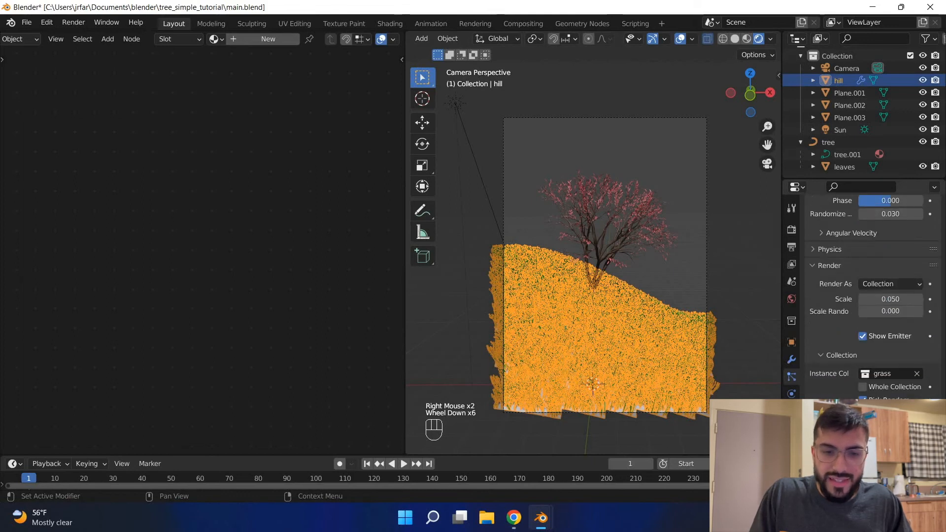
pyautogui.moveTo(884, 311); pyautogui.dragTo(918, 311)
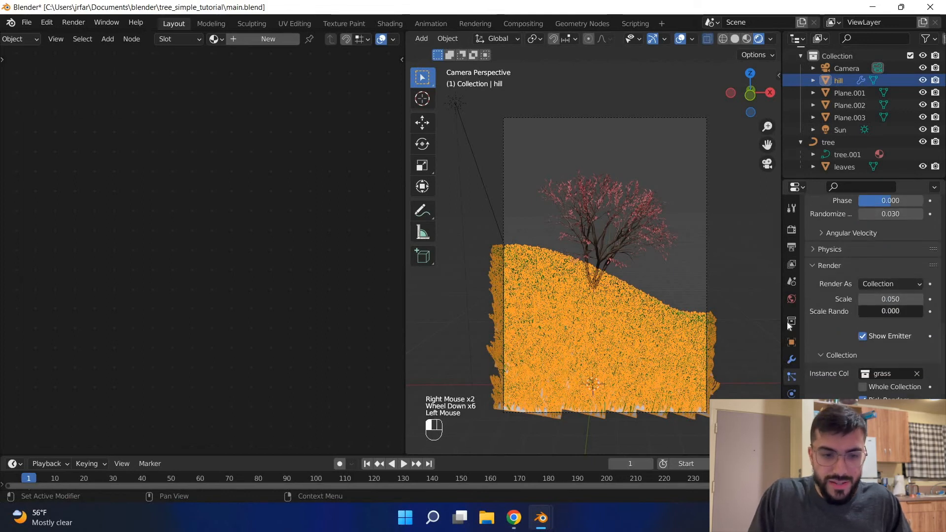
pyautogui.rightClick(680, 319)
pyautogui.scroll(3, 689, 340)
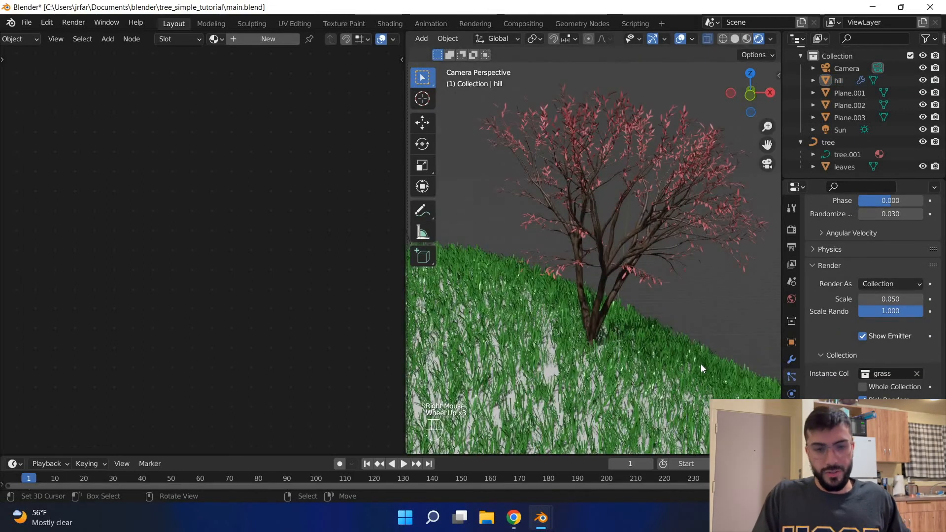
pyautogui.scroll(-2, 700, 365)
pyautogui.scroll(1, 701, 365)
pyautogui.moveTo(889, 299); pyautogui.dragTo(891, 299)
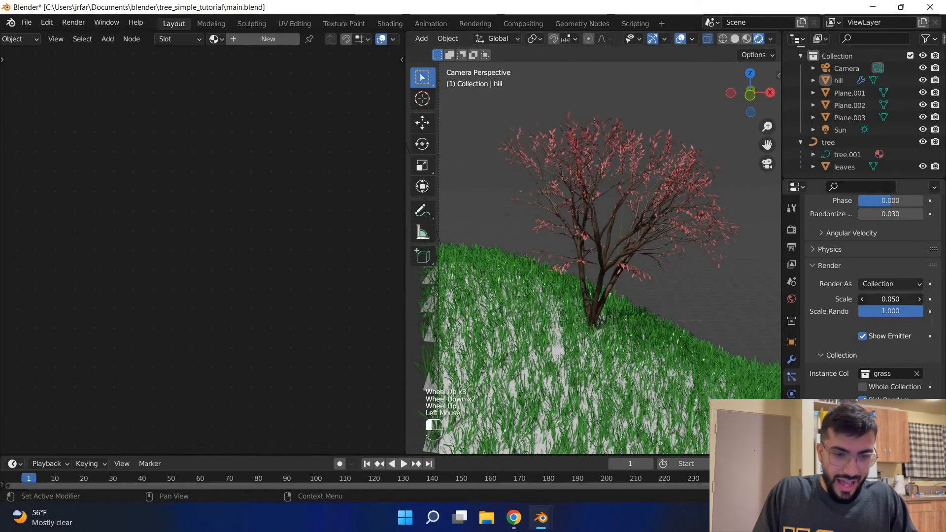
# Set the grass particle Number to 25000 and save the file.
pyautogui.scroll(8, 911, 296)
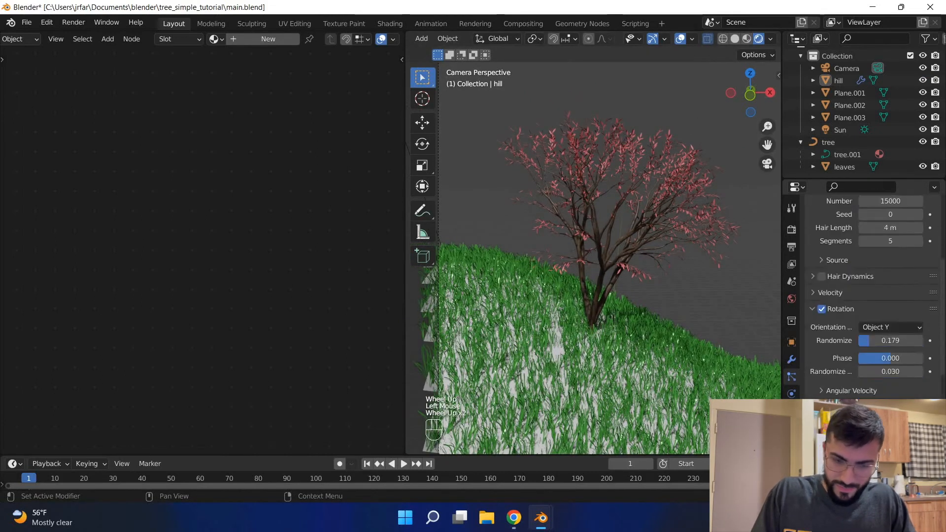
pyautogui.scroll(1, 872, 348)
pyautogui.click(873, 347)
pyautogui.write('25000')
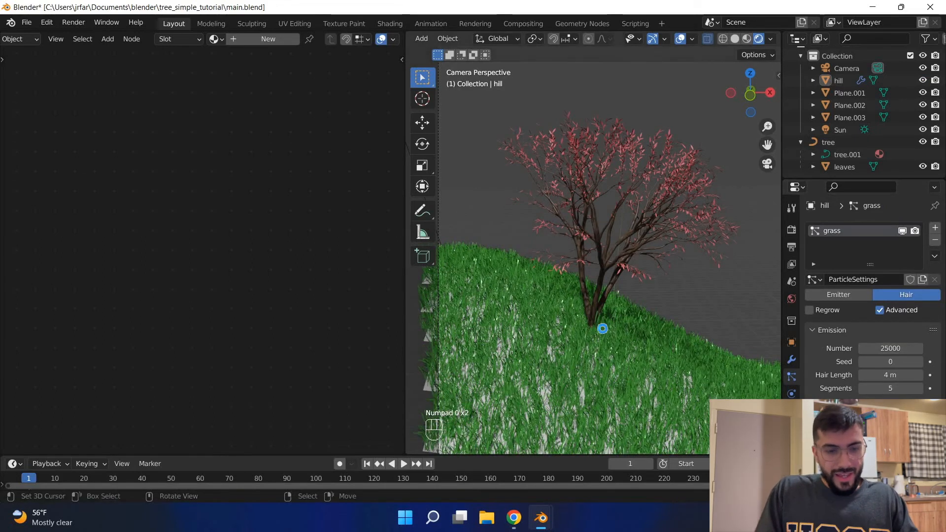
pyautogui.scroll(-3, 586, 330)
pyautogui.hotkey('ctrl', 's')
pyautogui.scroll(2, 586, 328)
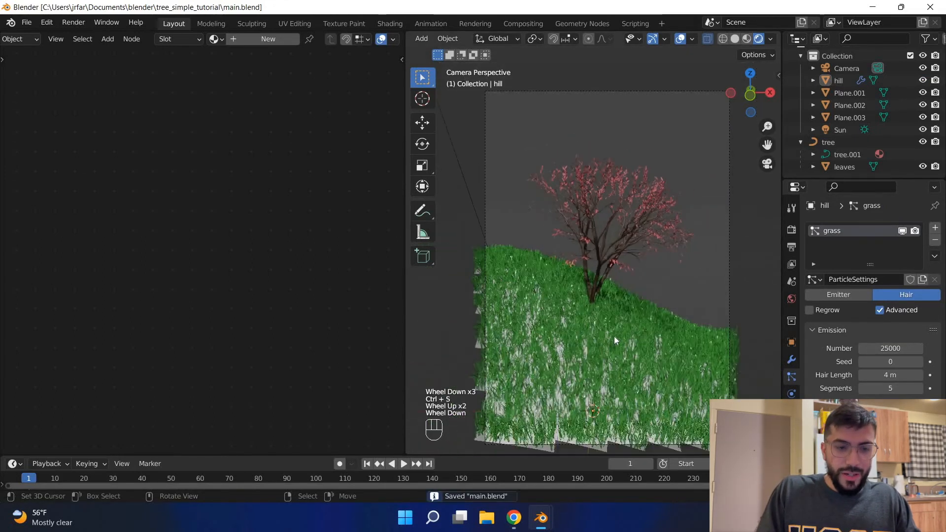
# Create a new material on the hill, name it ground_texture, and save the file.
pyautogui.scroll(-1, 614, 336)
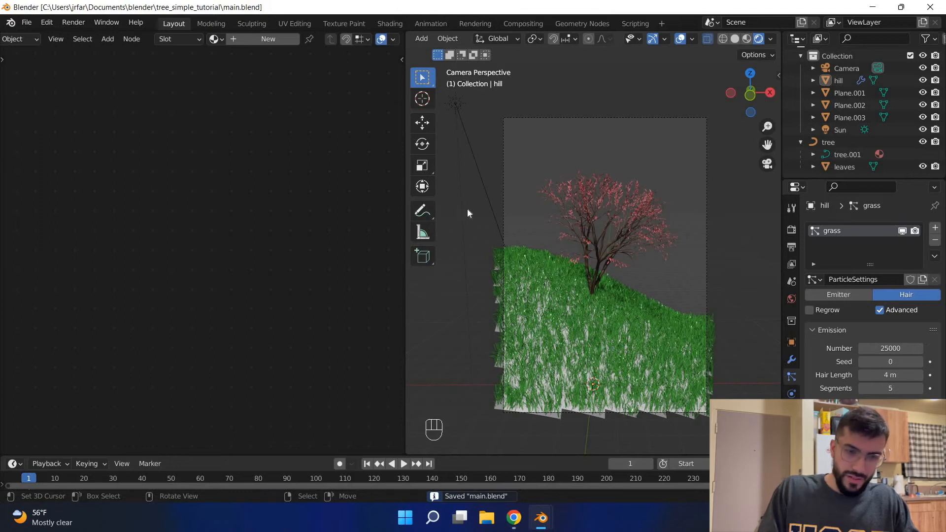
pyautogui.rightClick(542, 317)
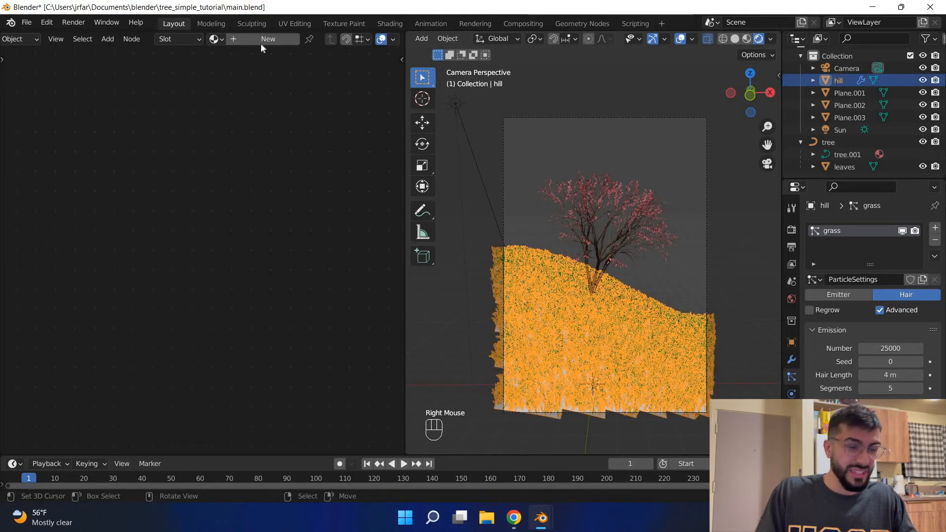
pyautogui.hotkey('ctrl', 's')
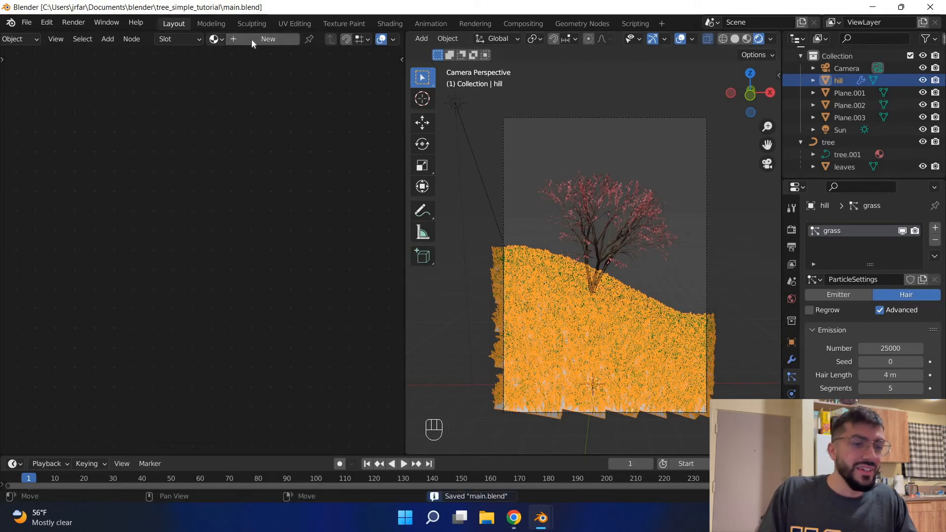
pyautogui.click(251, 39)
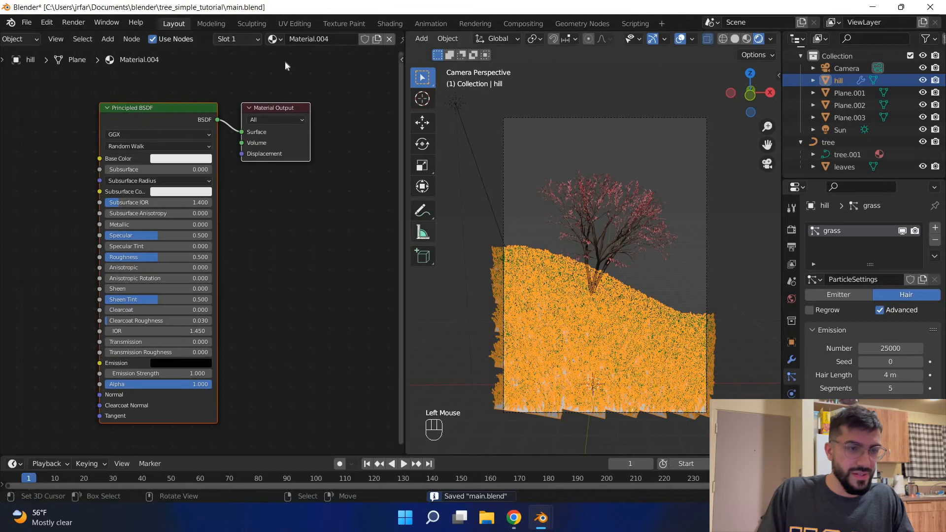
pyautogui.moveTo(302, 79); pyautogui.dragTo(362, 120, button='middle')
pyautogui.click(308, 39)
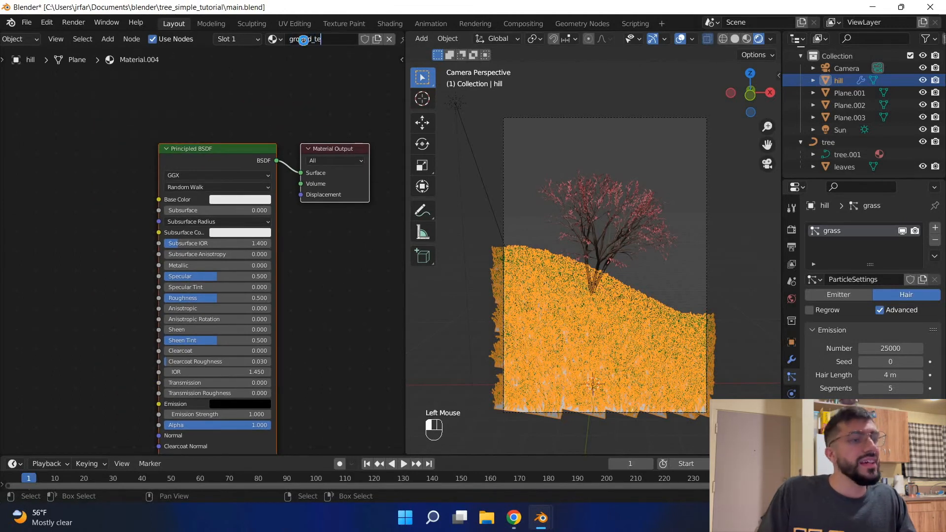
pyautogui.press('Return')
pyautogui.hotkey('ctrl', 's')
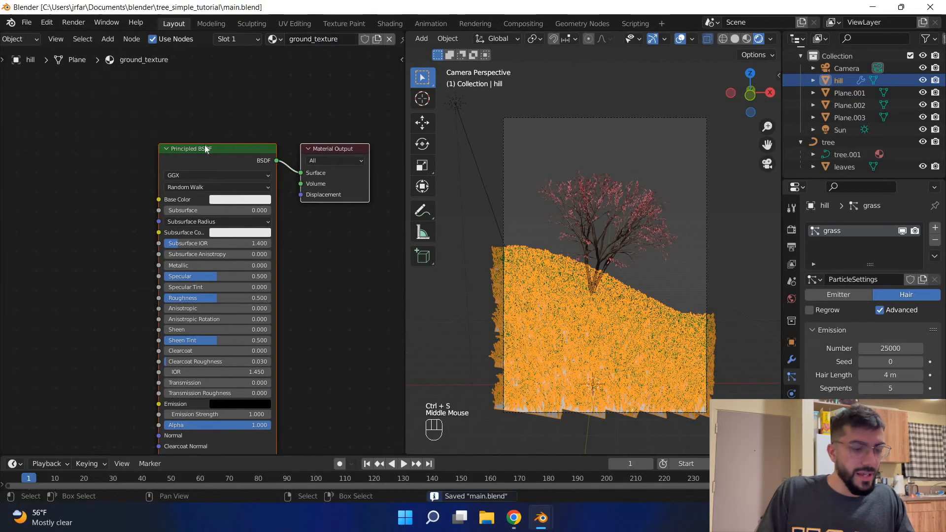
# Add an Image Texture with Mapping and Texture Coordinate nodes to the Principled BSDF's Base Color and move them clear of the shader.
pyautogui.moveTo(201, 147); pyautogui.dragTo(205, 147, button='middle')
pyautogui.click(205, 147)
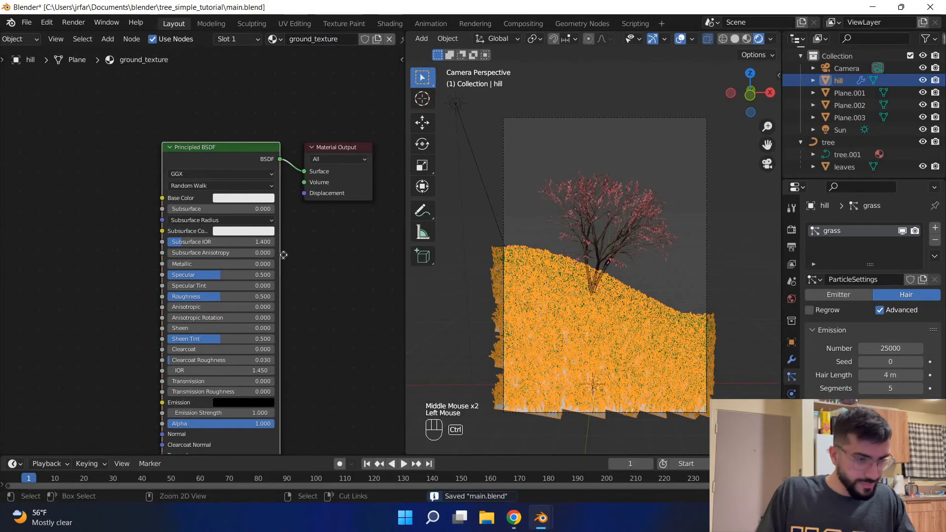
pyautogui.hotkey('ctrl', 't')
pyautogui.scroll(-1, 216, 248)
pyautogui.moveTo(68, 271); pyautogui.dragTo(207, 230, button='middle')
pyautogui.scroll(-1, 216, 244)
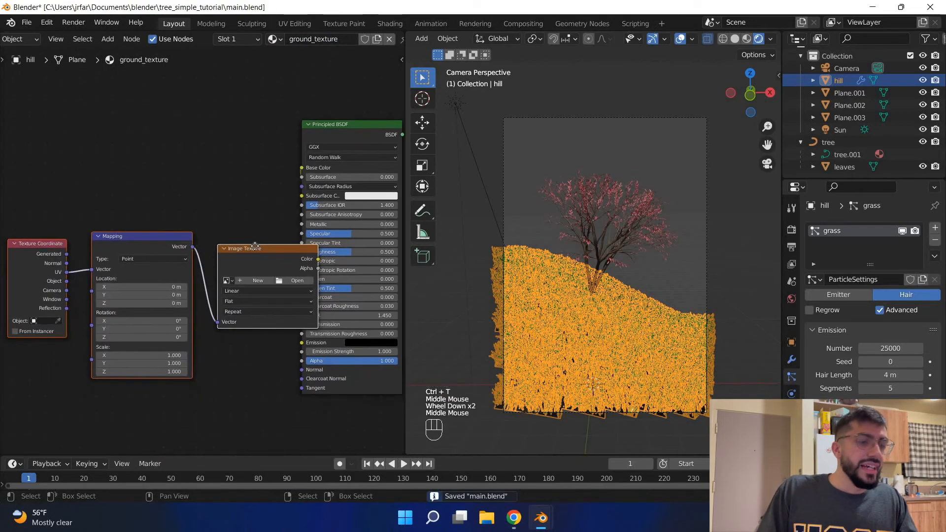
pyautogui.press('g')
pyautogui.click(175, 224)
pyautogui.moveTo(34, 251); pyautogui.dragTo(51, 232, button='middle')
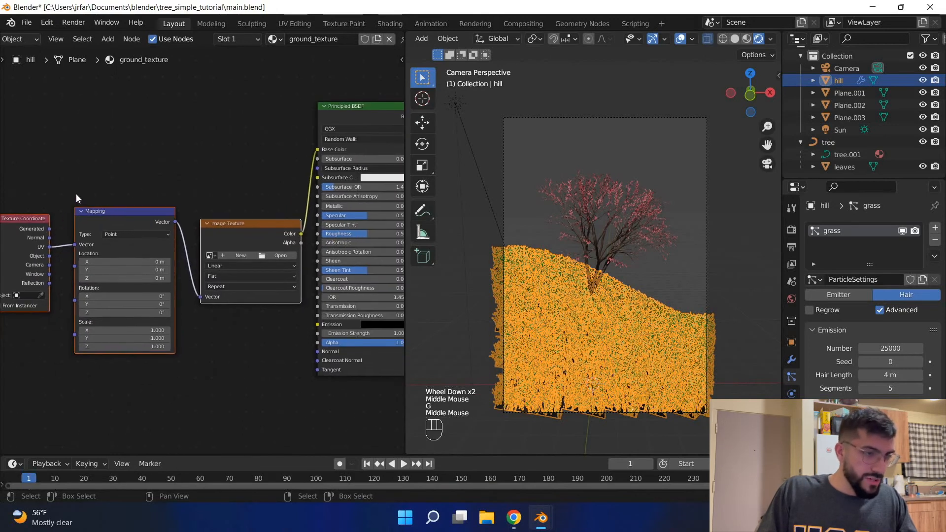
# Connect the Generated coordinates to the Mapping vector and load the bark albedo (1).tif image from Downloads into the Image Texture.
pyautogui.moveTo(75, 244); pyautogui.dragTo(49, 228)
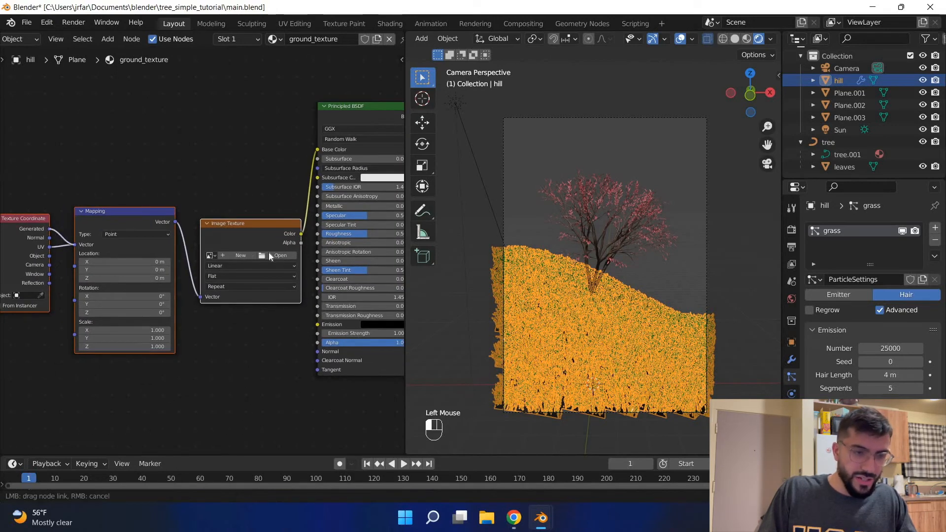
pyautogui.click(270, 255)
pyautogui.click(198, 349)
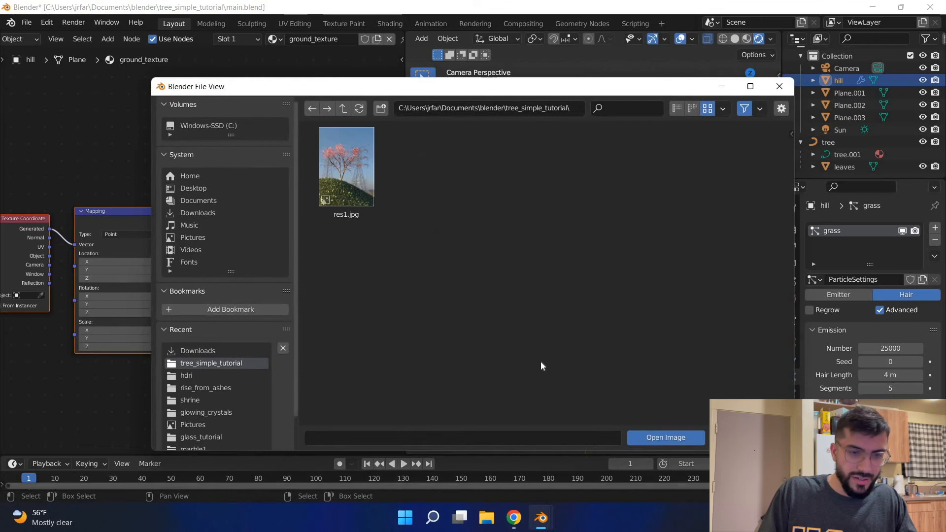
pyautogui.scroll(-5, 522, 273)
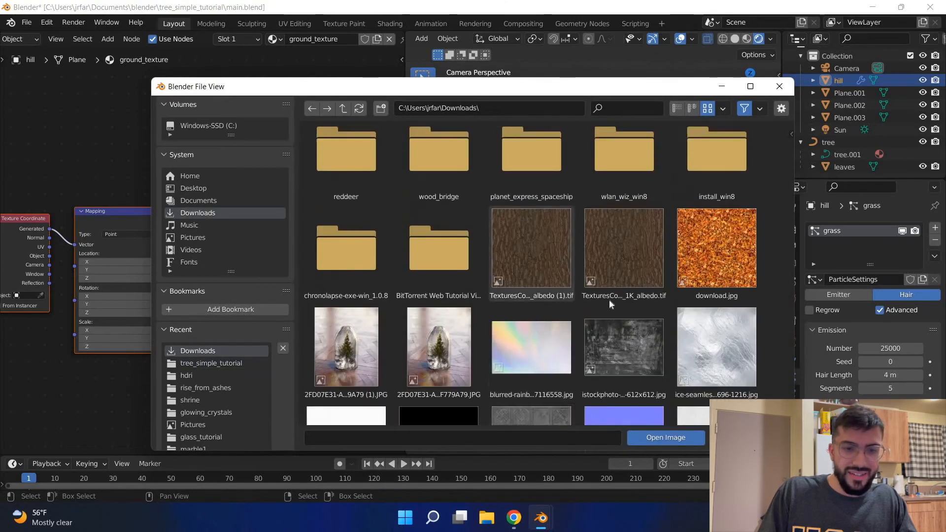
pyautogui.doubleClick(729, 238)
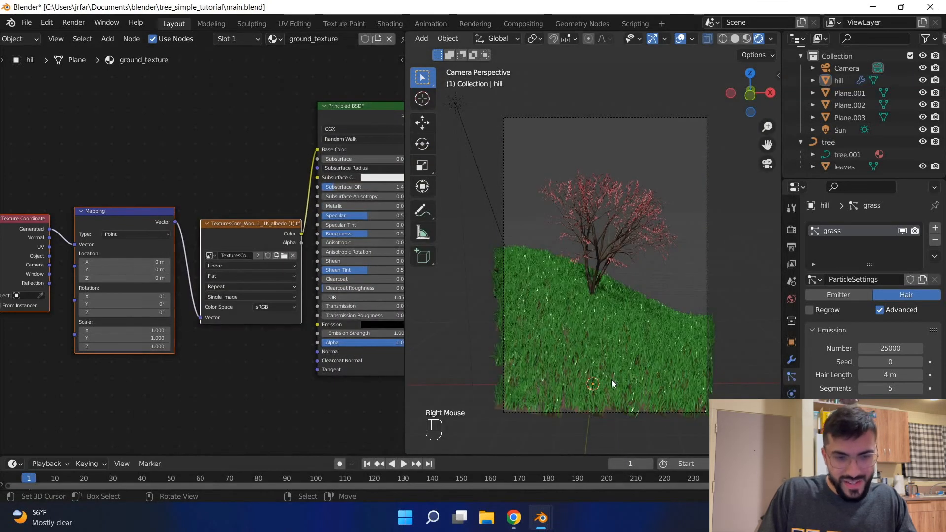
# Inspect the textured hill and grass from different angles, return to the camera view, and save the file.
pyautogui.moveTo(610, 376); pyautogui.dragTo(742, 283, button='middle')
pyautogui.scroll(2, 612, 353)
pyautogui.scroll(-2, 600, 367)
pyautogui.press('KP_0')
pyautogui.rightClick(742, 282)
pyautogui.hotkey('ctrl', 's')
pyautogui.hotkey('ctrl', 's')
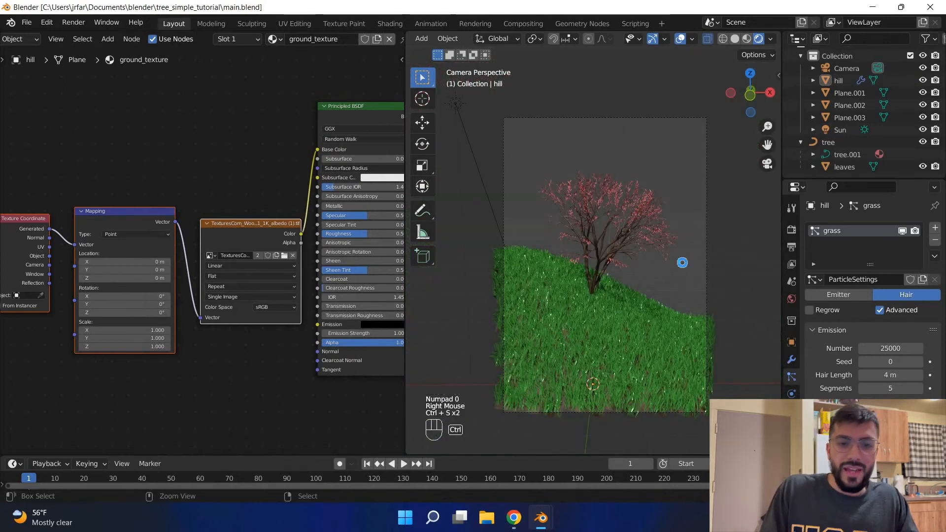
pyautogui.hotkey('ctrl', 's')
pyautogui.moveTo(596, 283); pyautogui.dragTo(606, 359, button='middle')
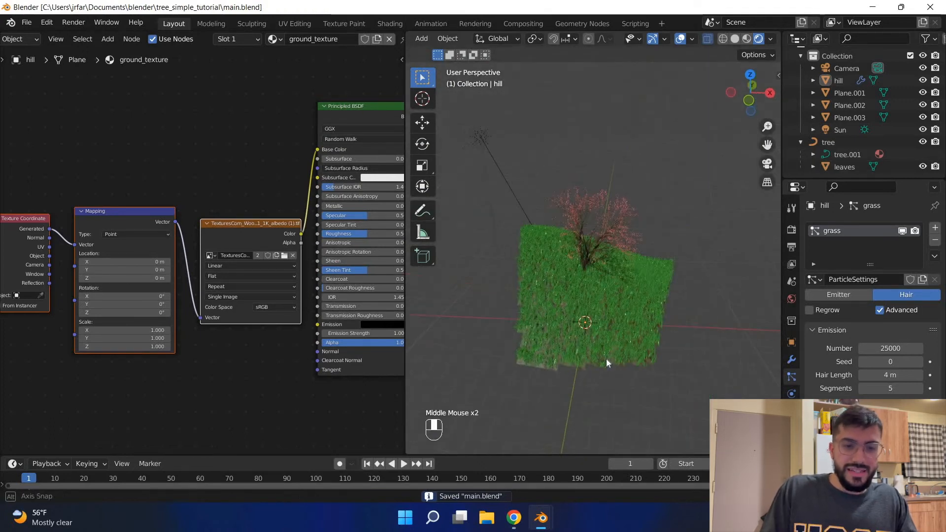
pyautogui.hotkey('ctrl', 's')
pyautogui.press('KP_0')
pyautogui.hotkey('ctrl', 's')
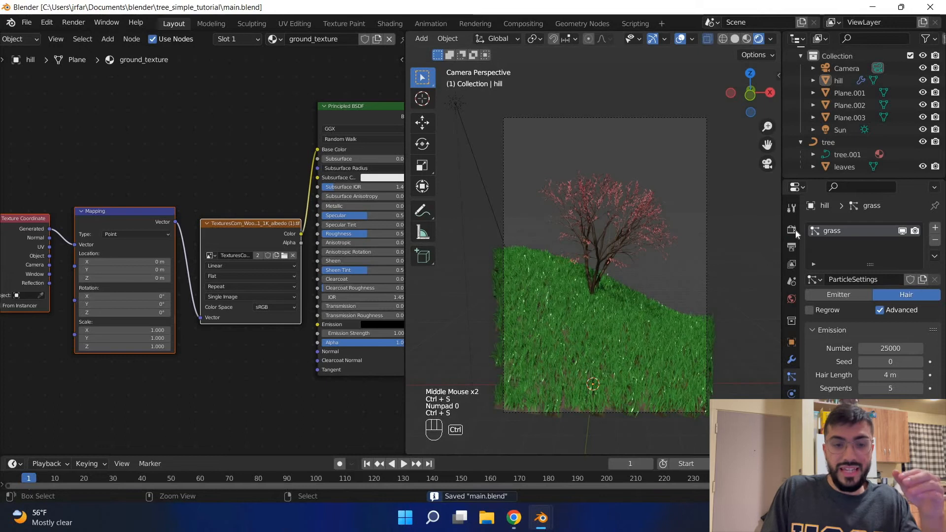
# Set the render engine to Cycles with GPU Compute as the device, and save the file.
pyautogui.click(791, 230)
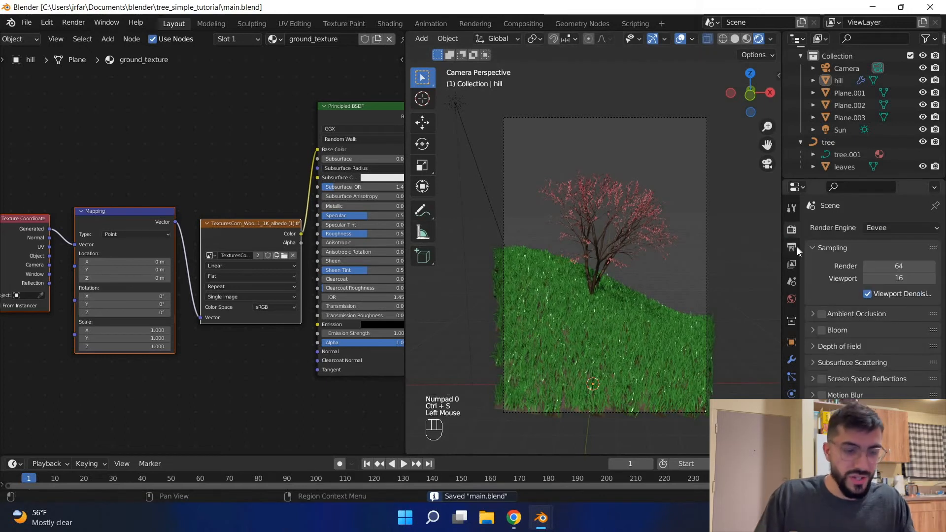
pyautogui.hotkey('ctrl', 's')
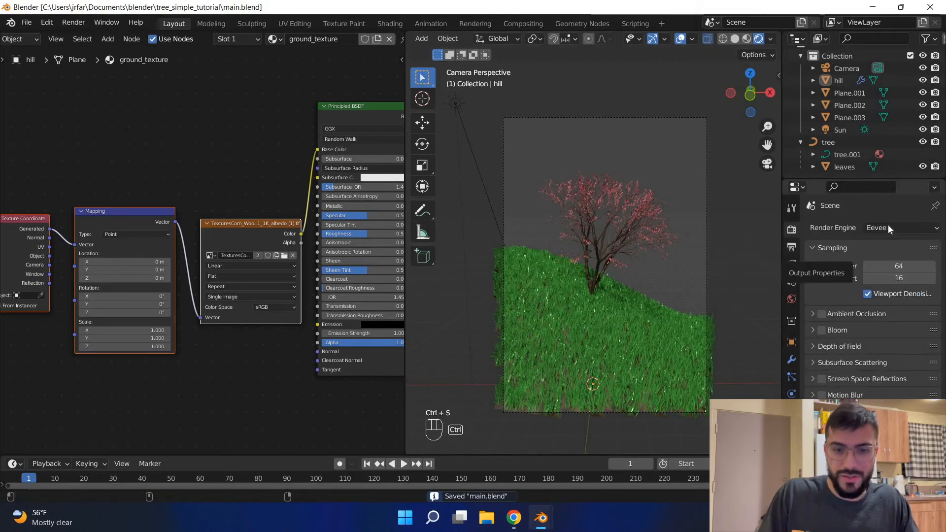
pyautogui.click(888, 225)
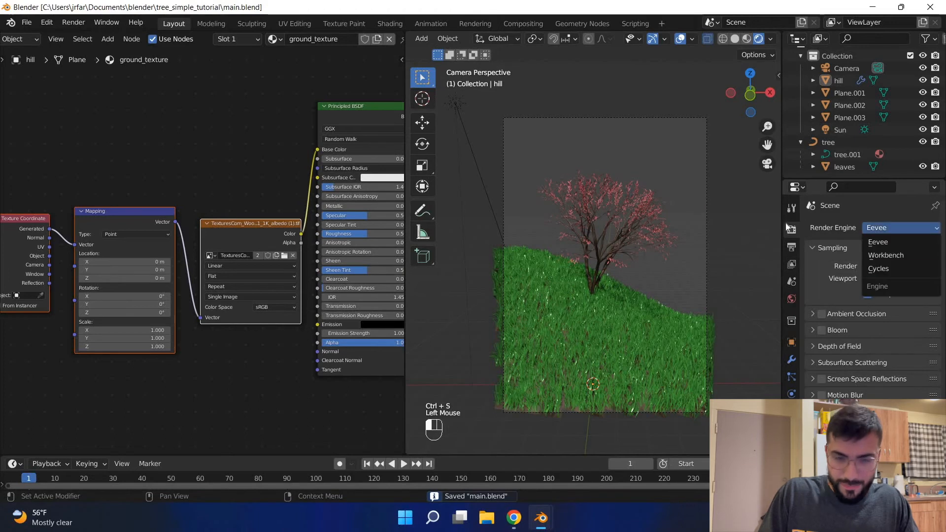
pyautogui.click(870, 228)
pyautogui.click(875, 271)
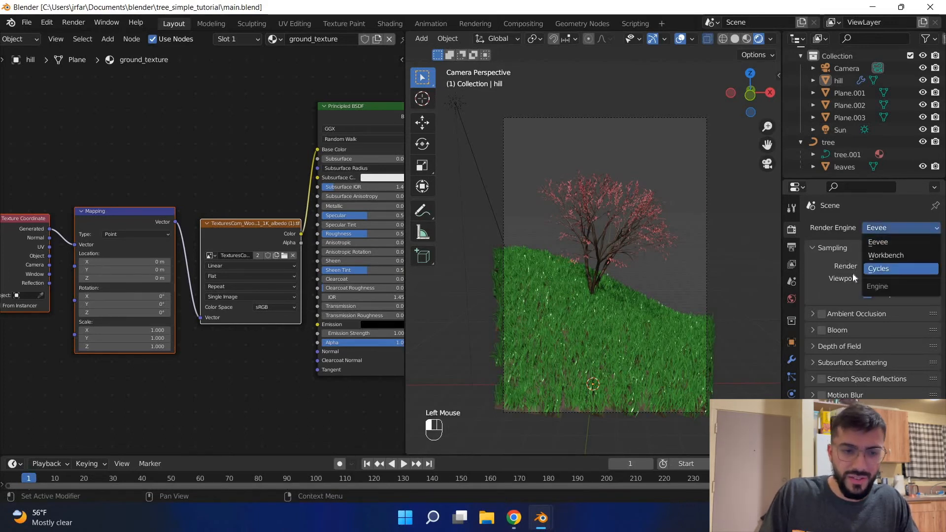
pyautogui.hotkey('ctrl', 's')
pyautogui.click(891, 258)
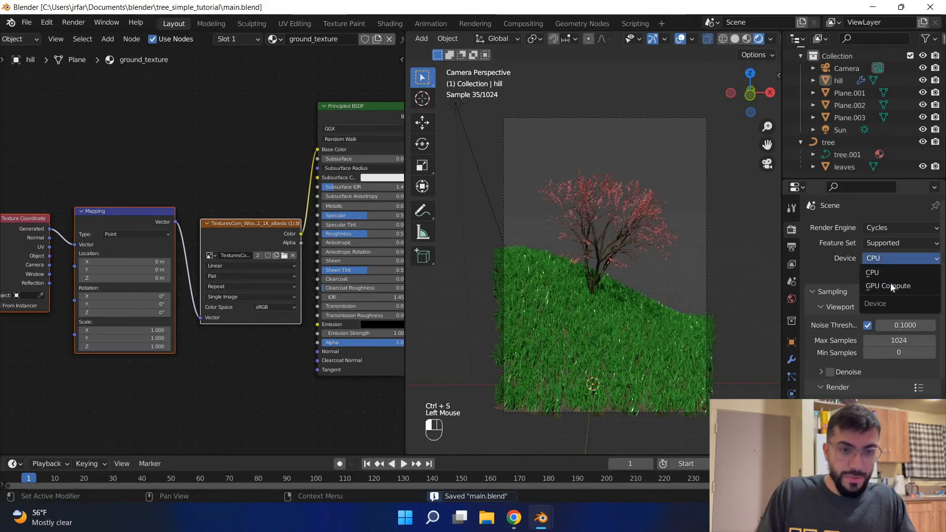
pyautogui.click(894, 284)
pyautogui.hotkey('ctrl', 's')
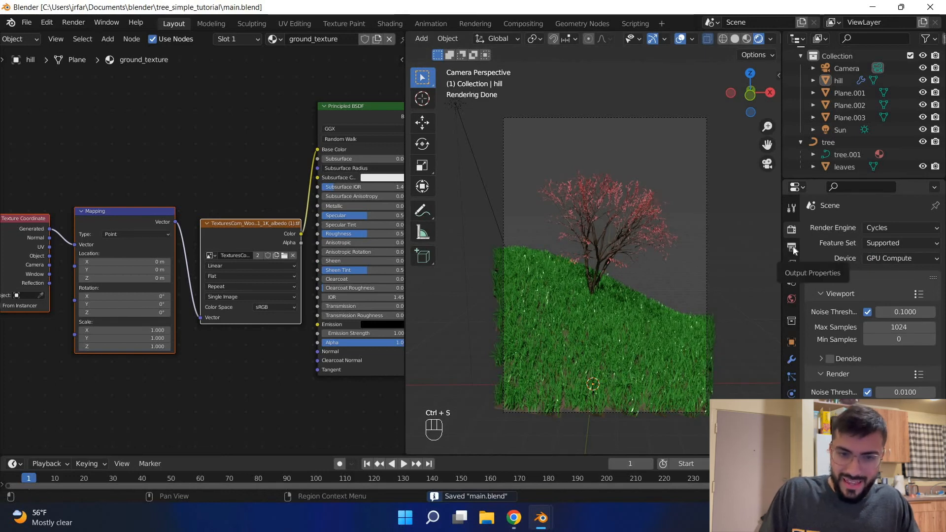
# Enable Render Region in the output format settings and save the file.
pyautogui.click(791, 246)
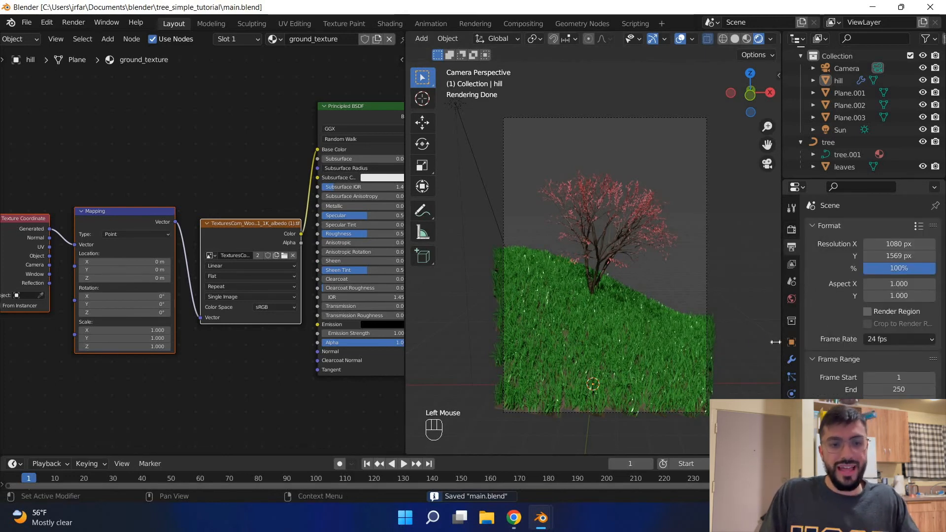
pyautogui.click(753, 340)
pyautogui.hotkey('ctrl', 's')
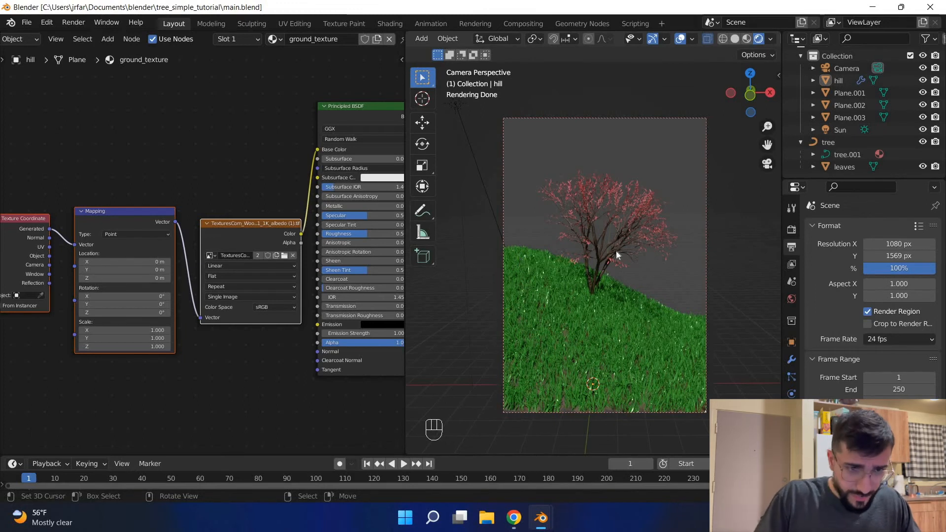
pyautogui.hotkey('ctrl', 's')
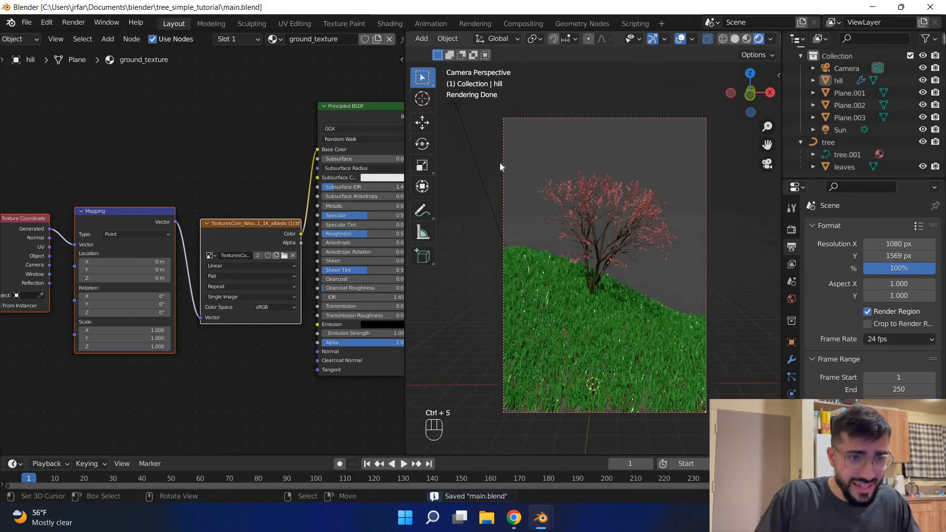
# Switch to Chrome, search for "free hdri download" in a new tab, and open the Poly Haven site.
pyautogui.click(513, 517)
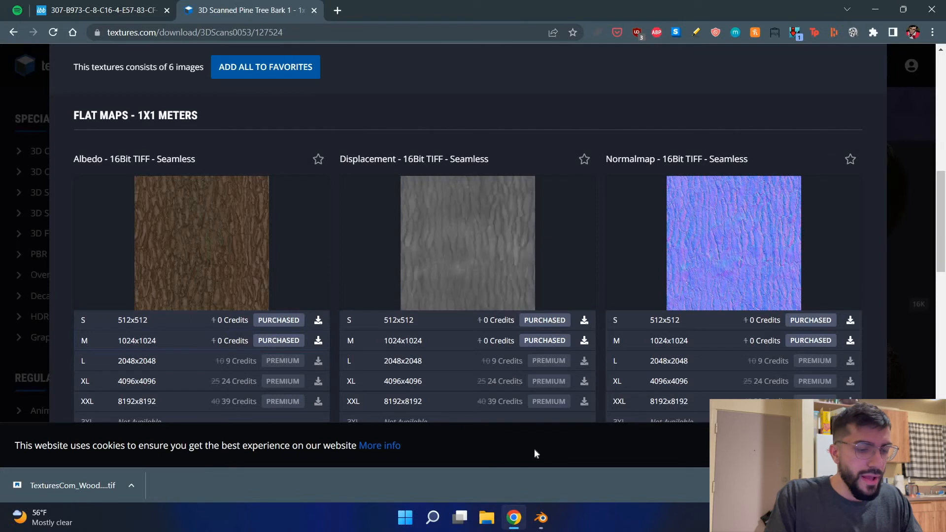
pyautogui.hotkey('ctrl', 't')
pyautogui.write('po')
pyautogui.press('BackSpace')
pyautogui.press('BackSpace')
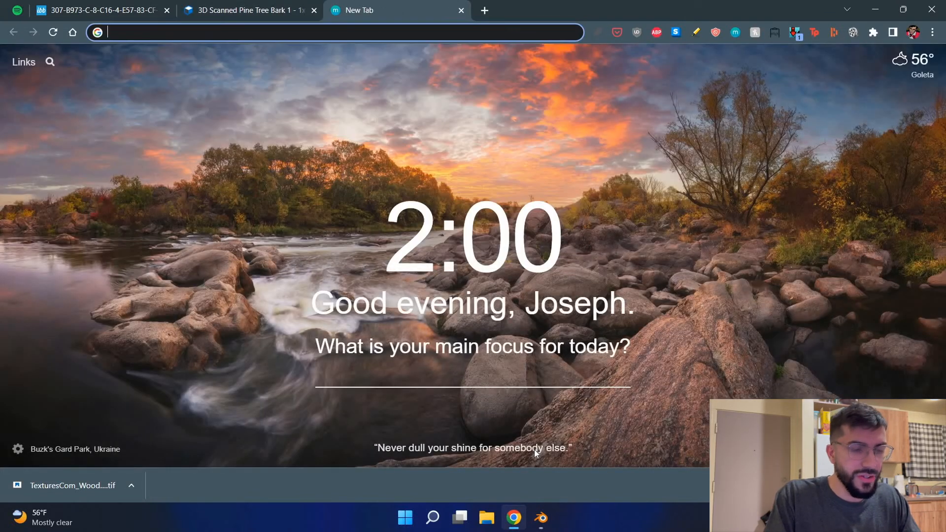
pyautogui.write('free hdri download')
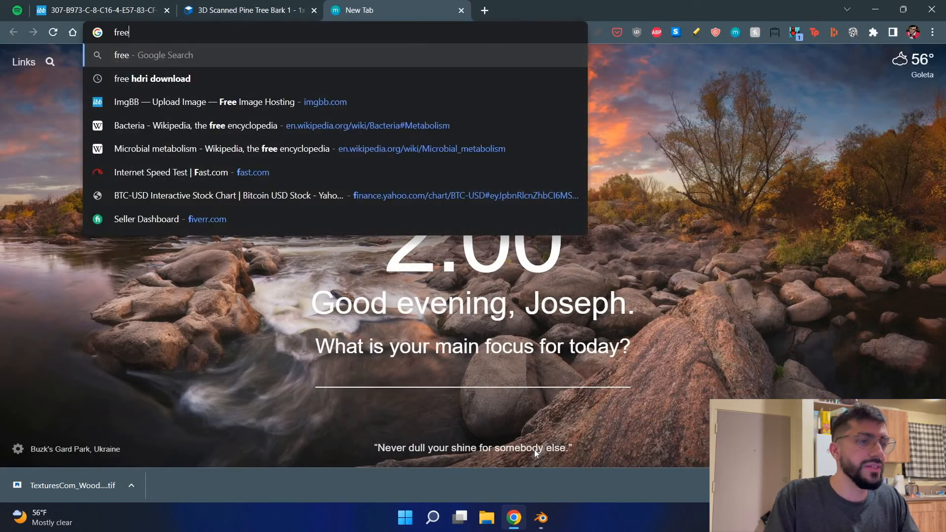
pyautogui.press('Return')
pyautogui.click(152, 183)
# Look over the Poly Haven home page and open its HDRIs library.
pyautogui.scroll(-8, 471, 382)
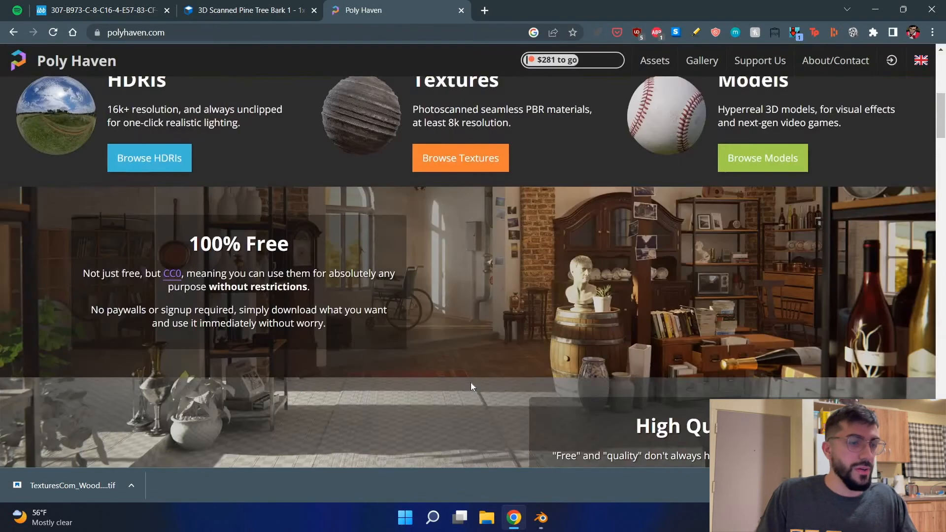
pyautogui.scroll(8, 469, 377)
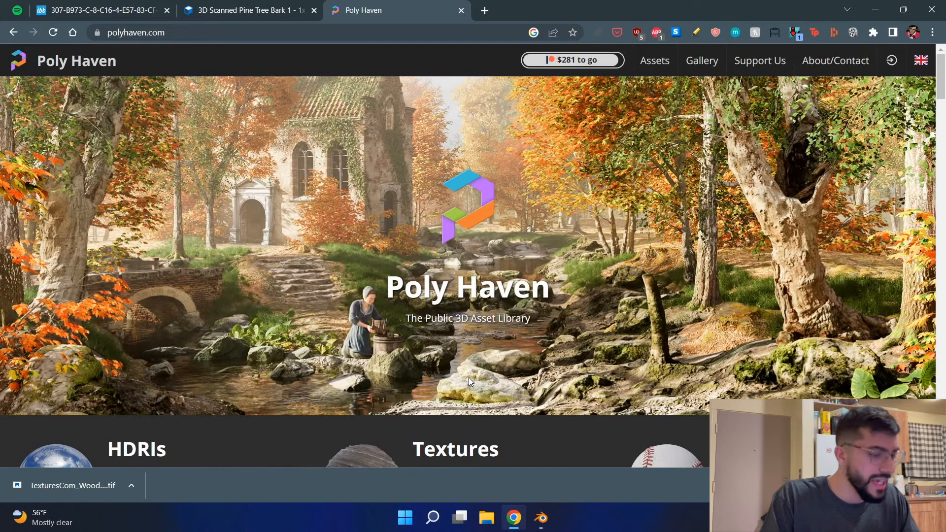
pyautogui.scroll(-4, 149, 326)
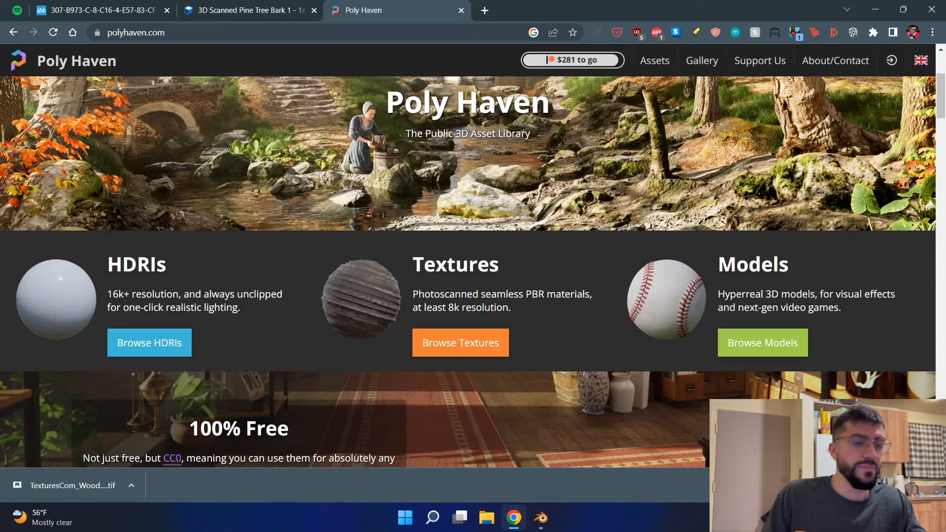
pyautogui.scroll(-15, 192, 297)
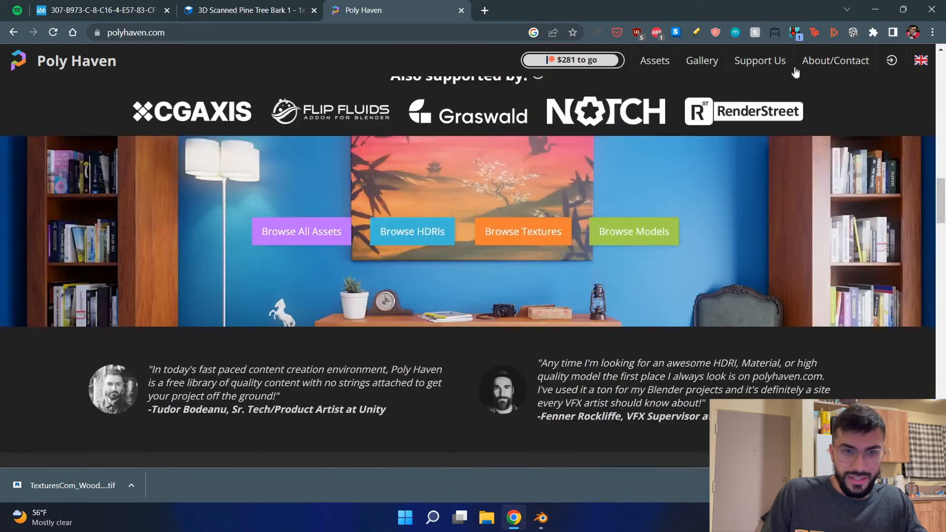
pyautogui.scroll(15, 795, 73)
pyautogui.moveTo(655, 62)
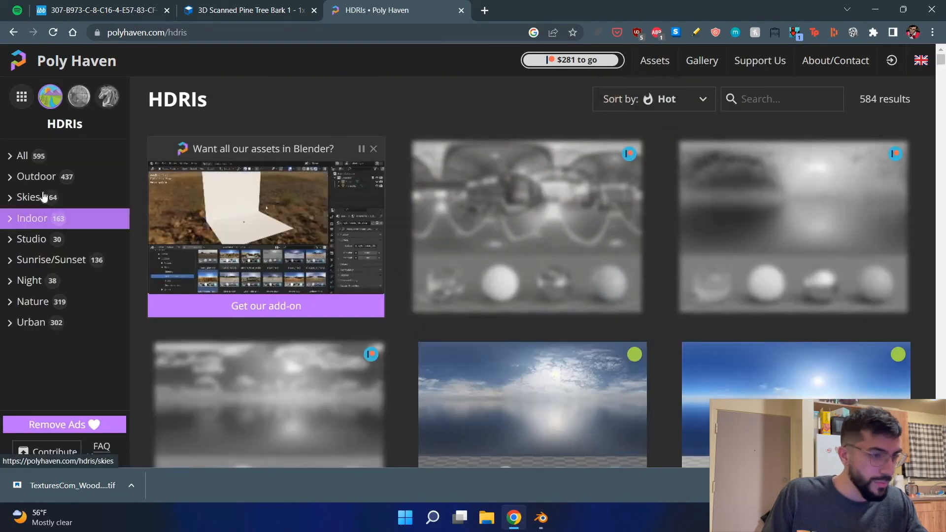
# Filter the HDRIs to the Outdoor category and its Nature subcategory.
pyautogui.click(35, 178)
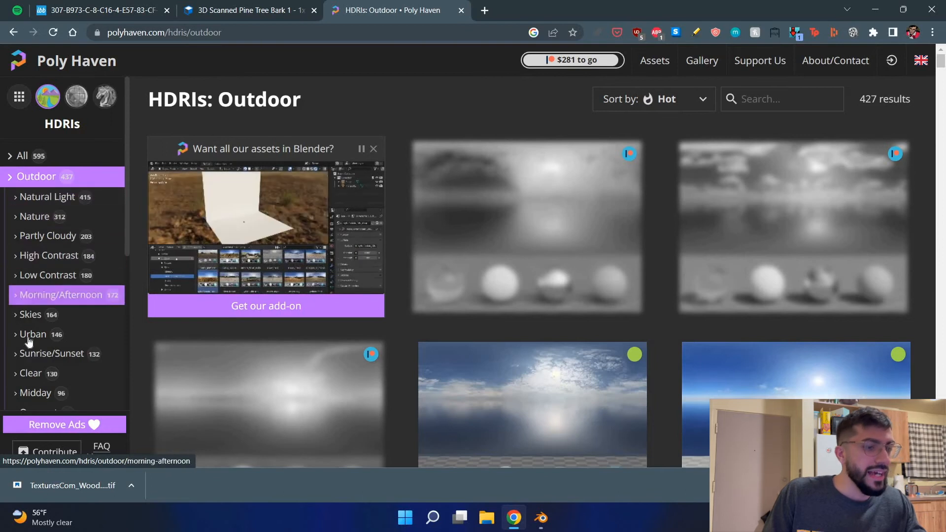
pyautogui.scroll(-3, 37, 261)
pyautogui.scroll(3, 36, 300)
pyautogui.scroll(-3, 42, 246)
pyautogui.scroll(3, 45, 224)
pyautogui.click(35, 220)
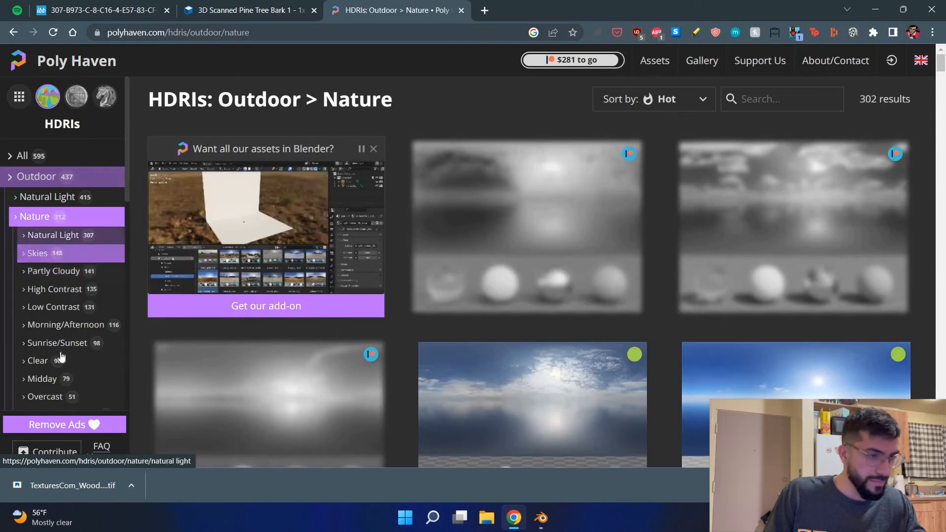
# Narrow the HDRIs to the Morning/Afternoon subcategory and open the J&E Gray 02 HDRI page.
pyautogui.click(63, 323)
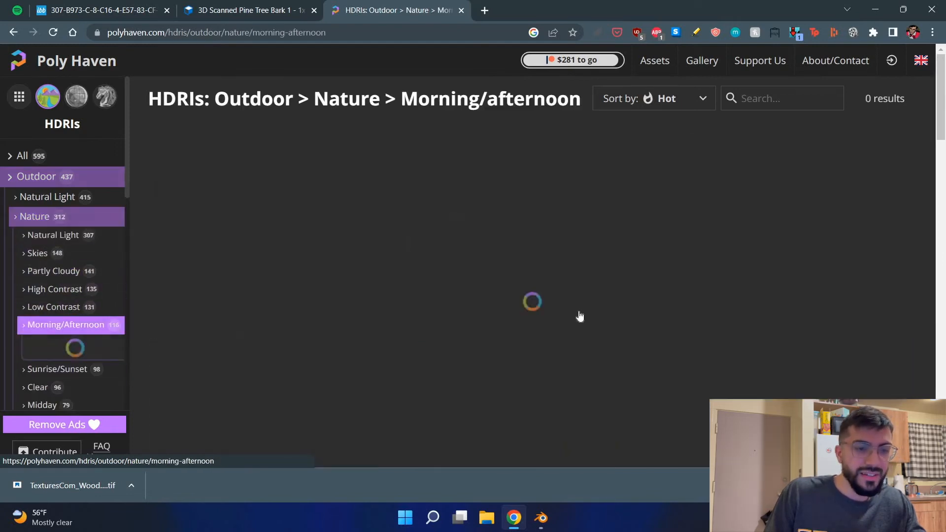
pyautogui.scroll(-5, 525, 316)
pyautogui.scroll(1, 502, 206)
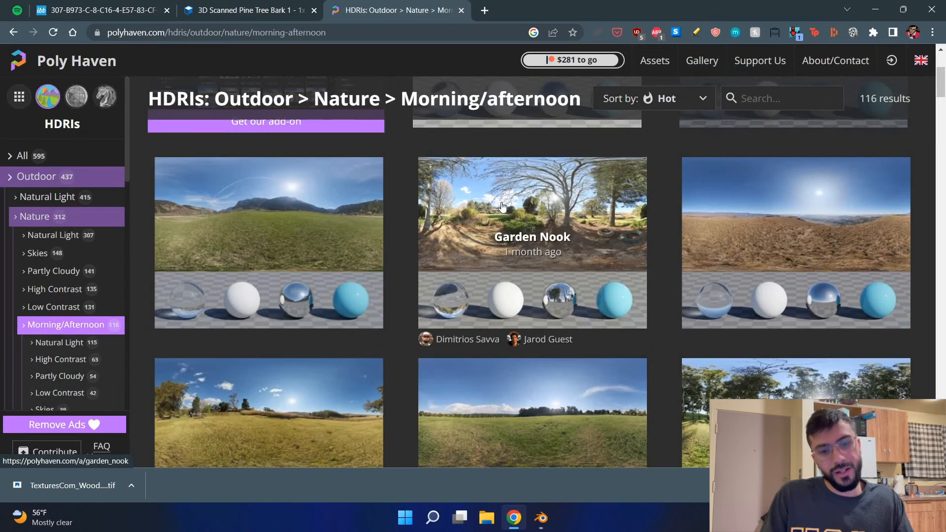
pyautogui.scroll(-3, 838, 224)
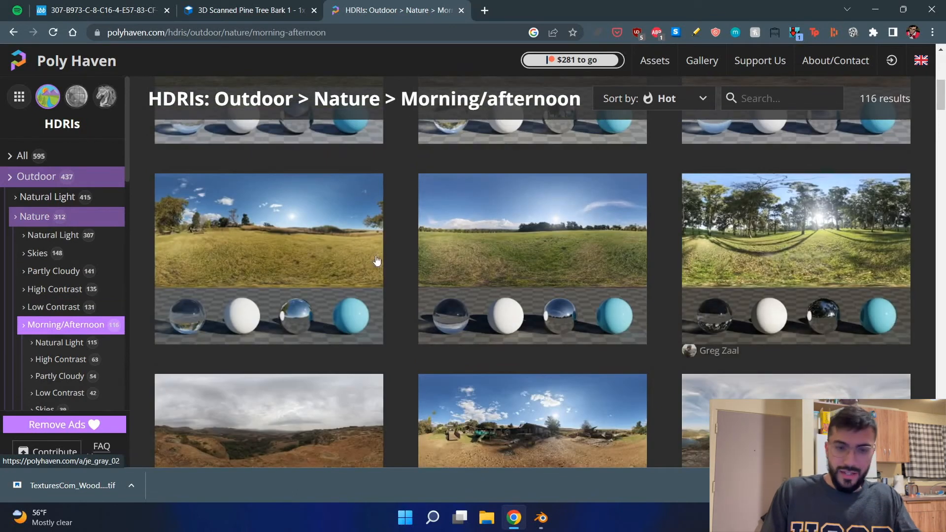
pyautogui.click(790, 249)
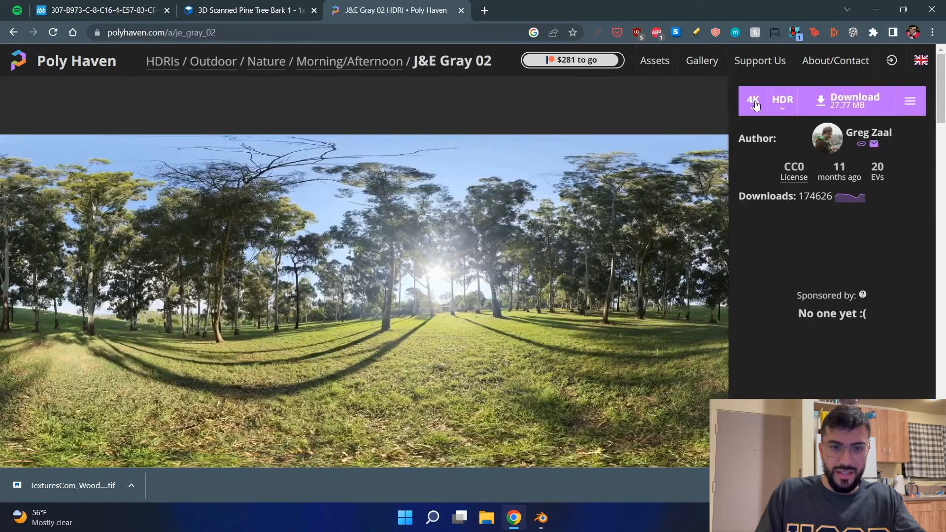
# Look through the download resolutions of the J&E Gray 02 HDRI, leaving 4K selected.
pyautogui.click(753, 101)
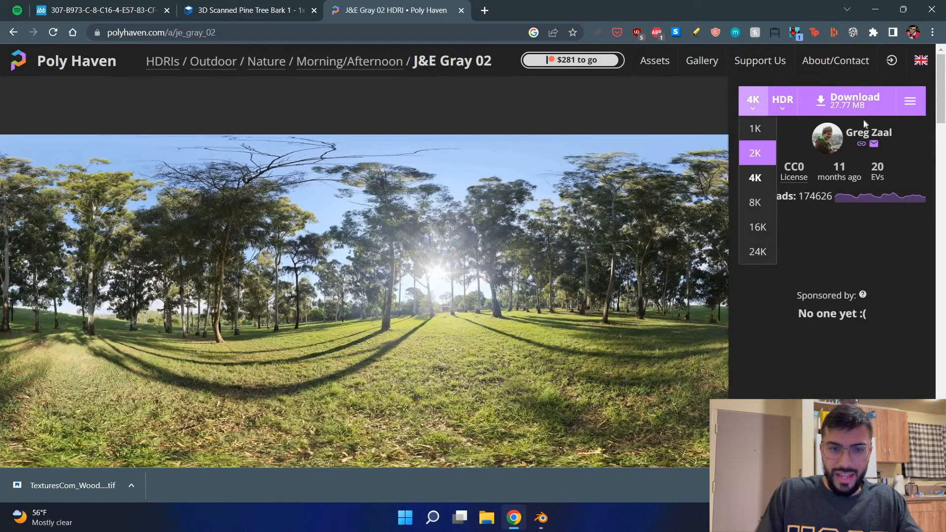
pyautogui.click(756, 202)
pyautogui.click(753, 101)
pyautogui.click(753, 178)
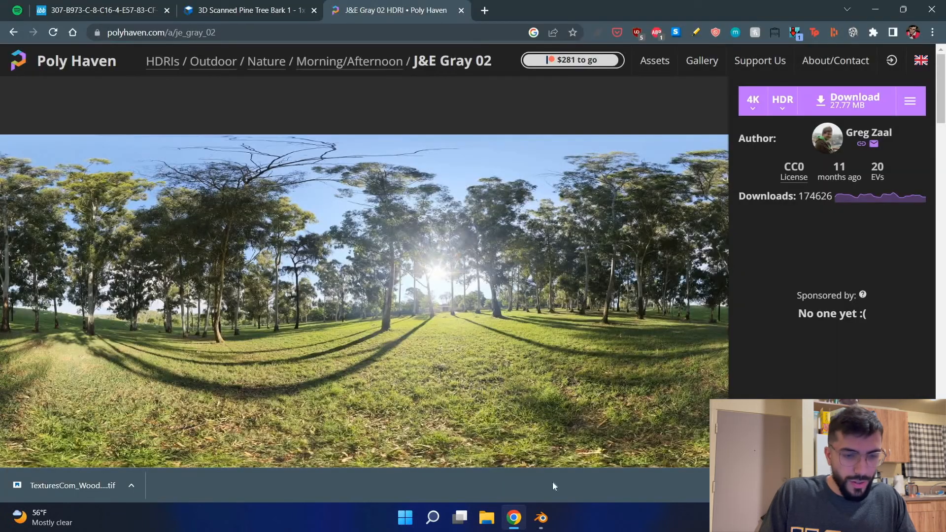
# Switch to the main.blend scene in Blender, save it and delete the Sun light.
pyautogui.click(541, 518)
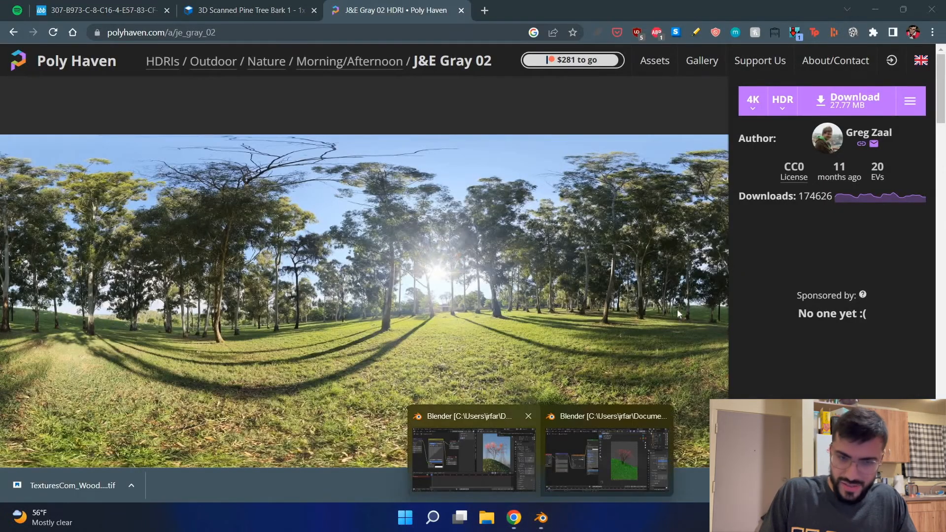
pyautogui.click(606, 458)
pyautogui.hotkey('ctrl', 's')
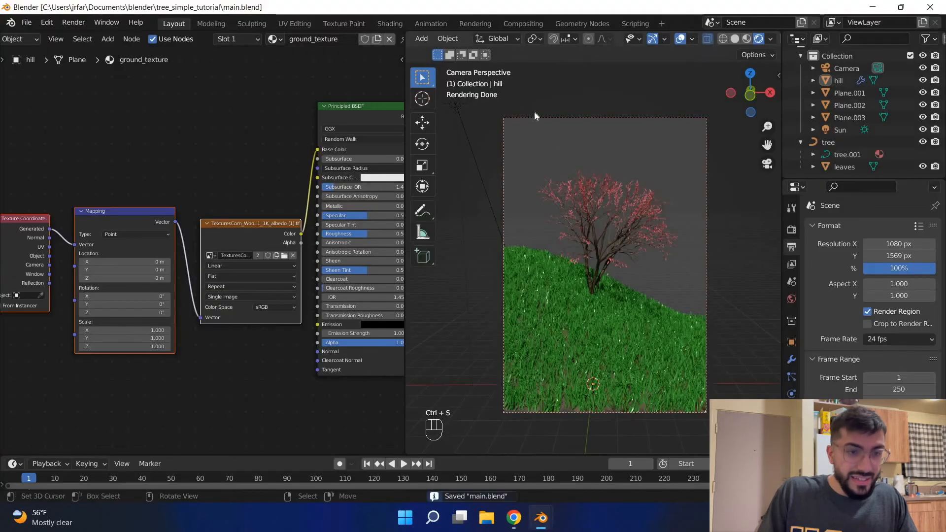
pyautogui.rightClick(457, 116)
pyautogui.press('x')
pyautogui.click(457, 116)
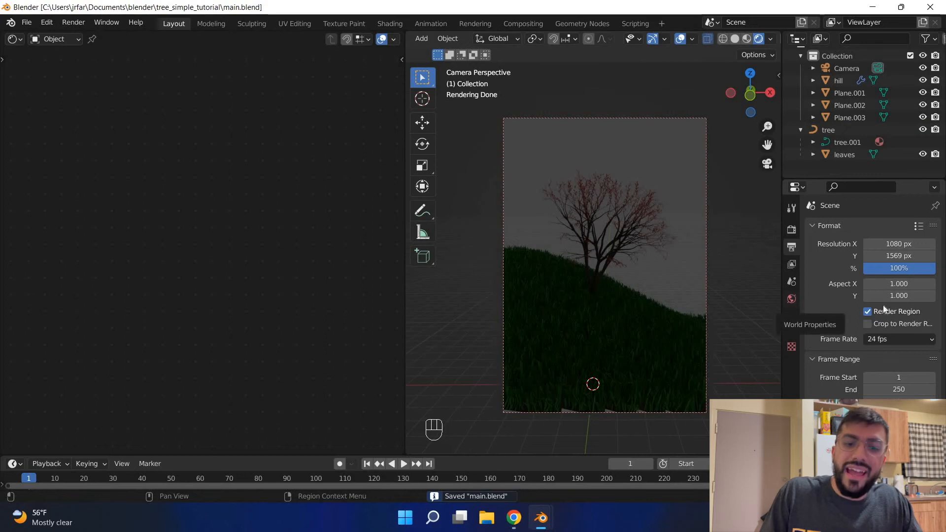
# Try a faint reddish tint for the world background color, replacing it with an Environment Texture.
pyautogui.click(791, 299)
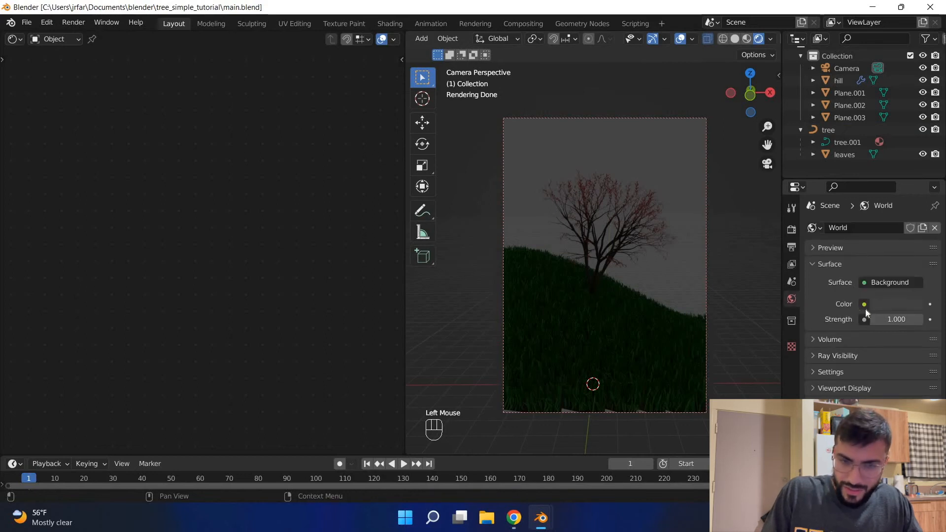
pyautogui.click(894, 304)
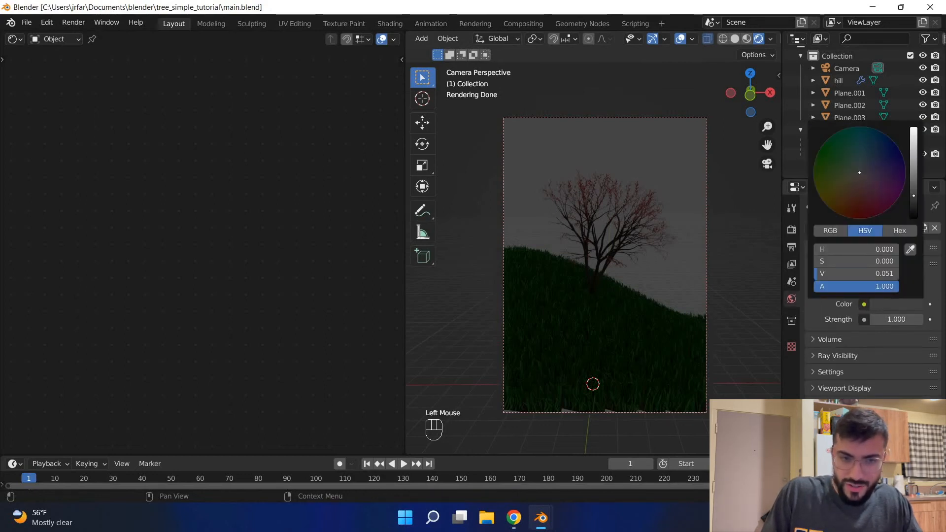
pyautogui.moveTo(859, 172)
pyautogui.mouseDown()
pyautogui.moveTo(853, 185)
pyautogui.moveTo(889, 180)
pyautogui.moveTo(857, 157)
pyautogui.moveTo(857, 185)
pyautogui.mouseUp()
pyautogui.click(864, 304)
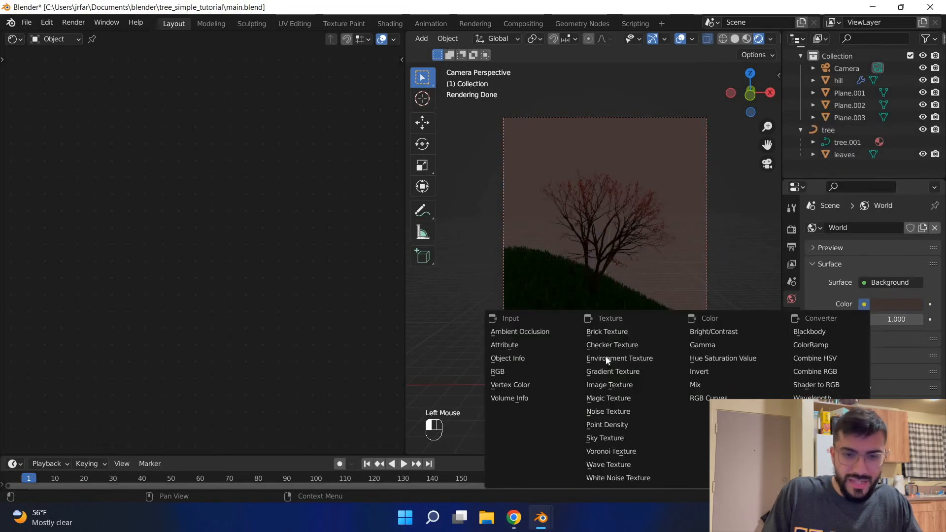
pyautogui.click(619, 358)
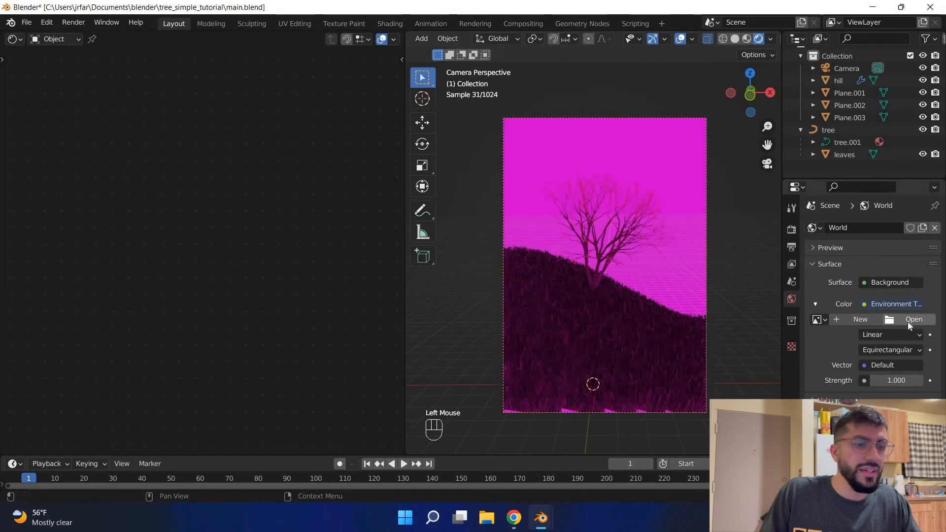
# Load the spruit_sunrise HDRI from the hdri folder into the world's environment texture and save the file.
pyautogui.click(907, 319)
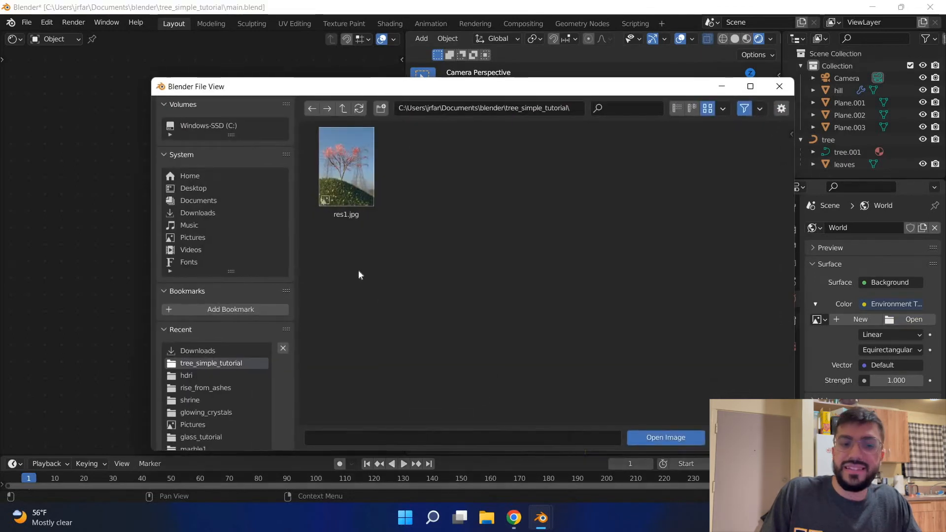
pyautogui.click(186, 375)
pyautogui.doubleClick(346, 266)
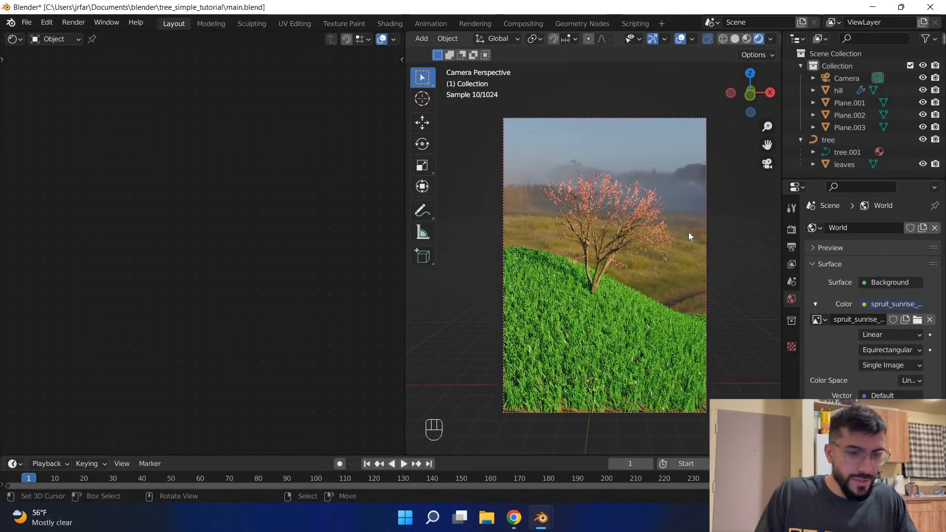
pyautogui.hotkey('ctrl', 's')
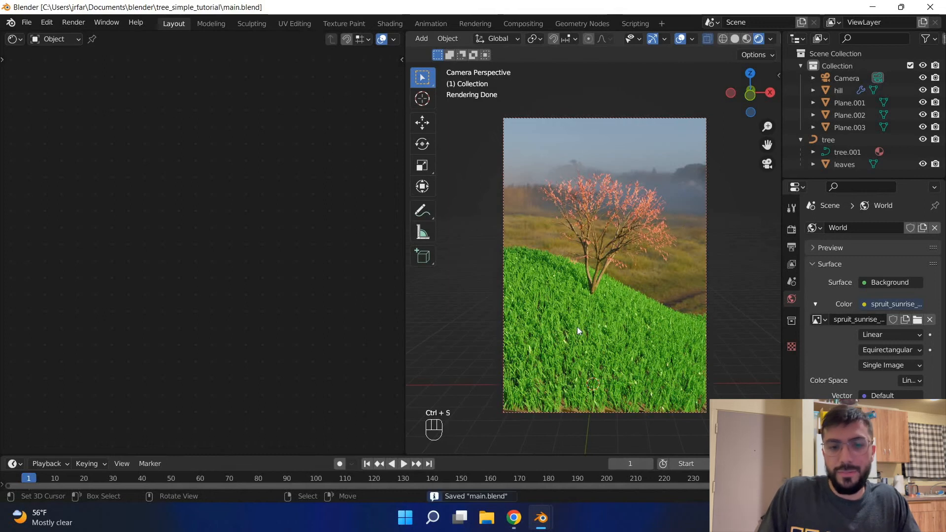
# Darken and desaturate the base color of Plane.001's grass material to H 0.329, S 0.758, V 0.278, and save.
pyautogui.click(845, 102)
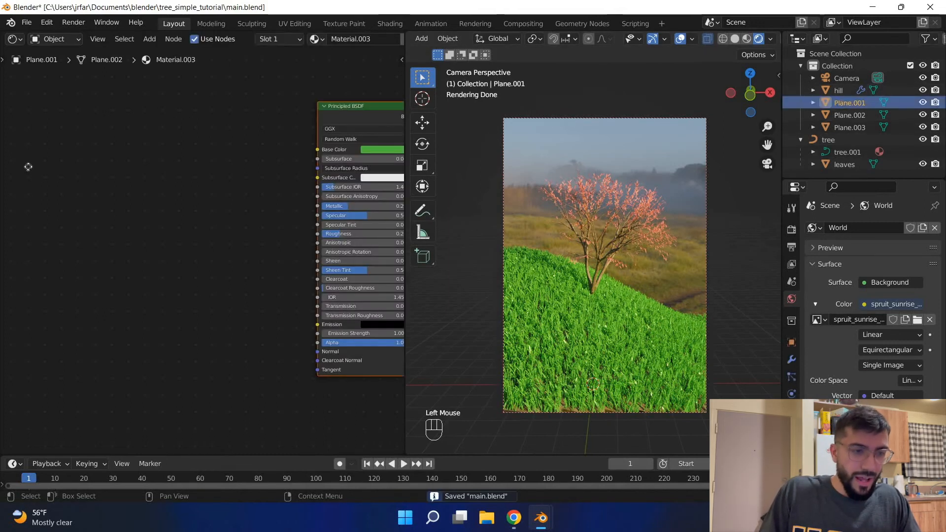
pyautogui.moveTo(144, 174); pyautogui.dragTo(200, 195, button='middle')
pyautogui.click(152, 176)
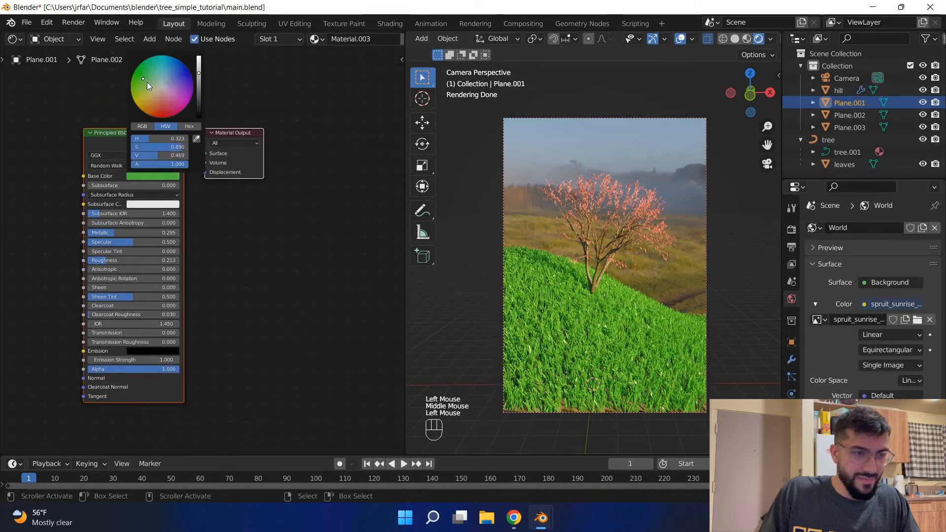
pyautogui.moveTo(198, 73)
pyautogui.mouseDown()
pyautogui.moveTo(199, 85)
pyautogui.moveTo(148, 79)
pyautogui.mouseUp()
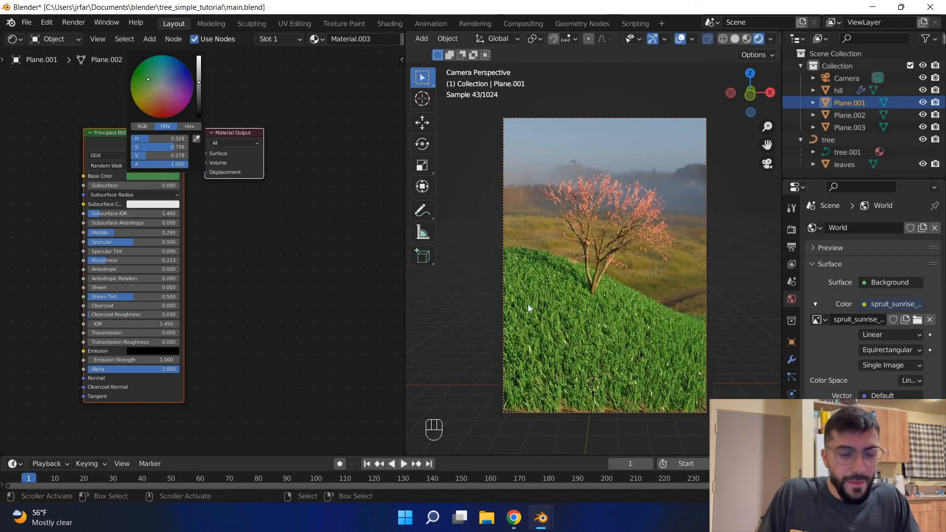
pyautogui.hotkey('ctrl', 's')
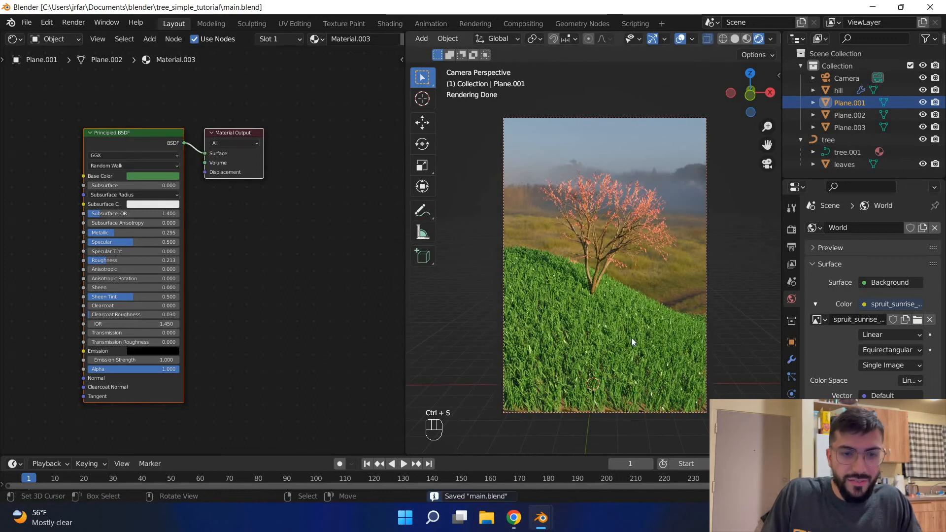
# Raise the camera about 0.29 m along the global Z axis and save the file.
pyautogui.rightClick(692, 247)
pyautogui.press('g')
pyautogui.press('z')
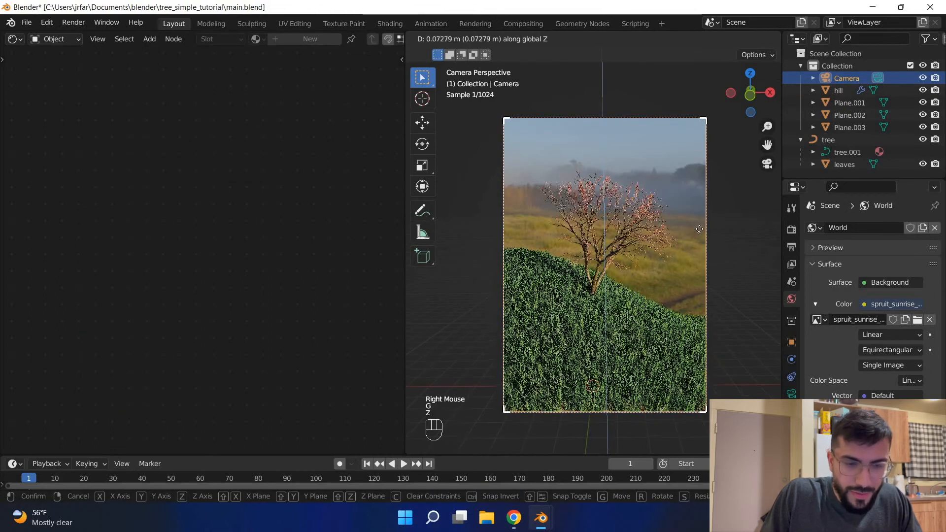
pyautogui.click(729, 274)
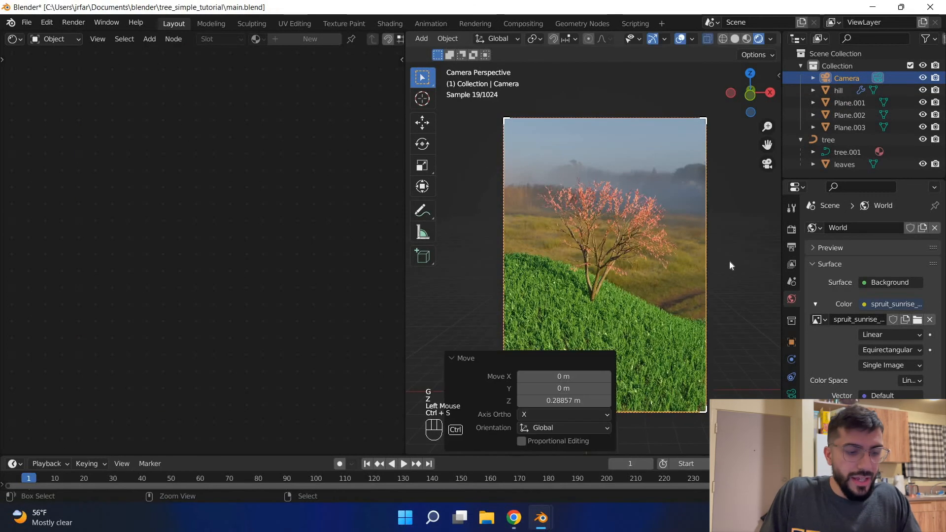
pyautogui.hotkey('ctrl', 's')
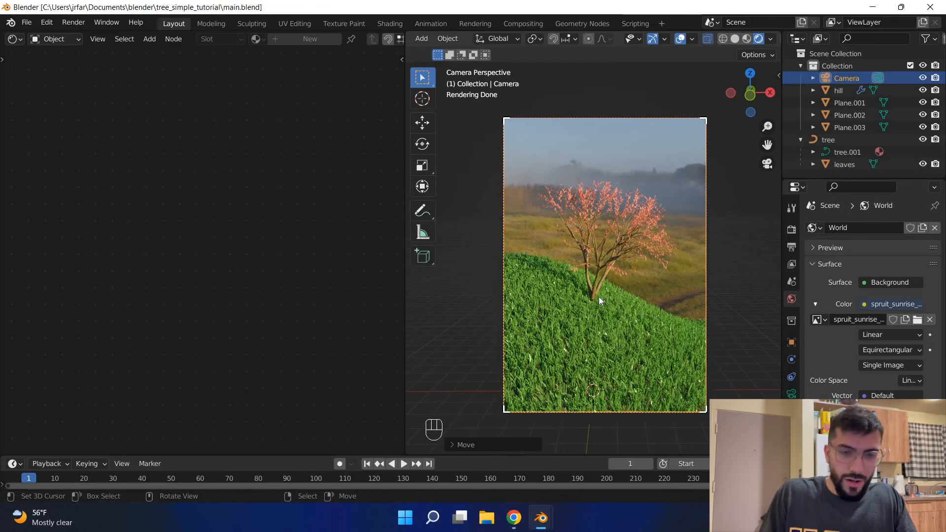
# Tilt the camera upward about 16 degrees around global X, lower it along Z, and save the file.
pyautogui.press('r')
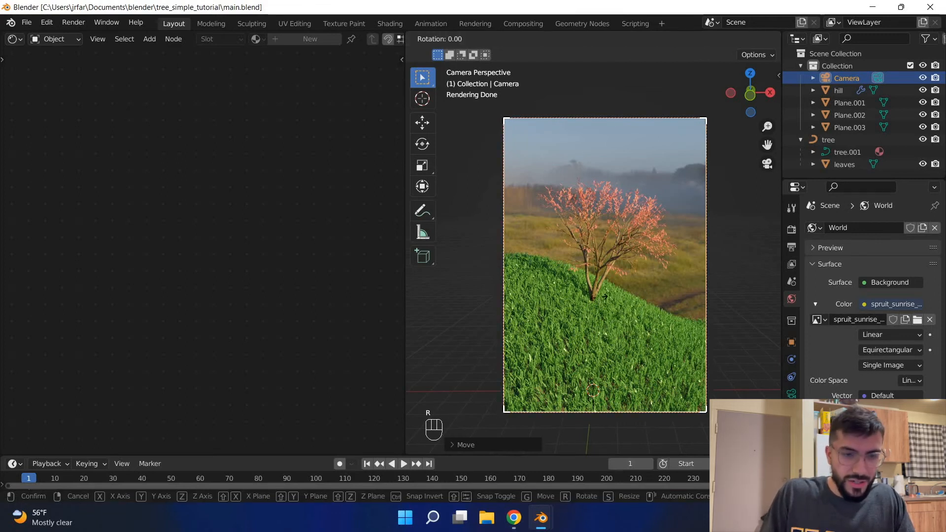
pyautogui.press('x')
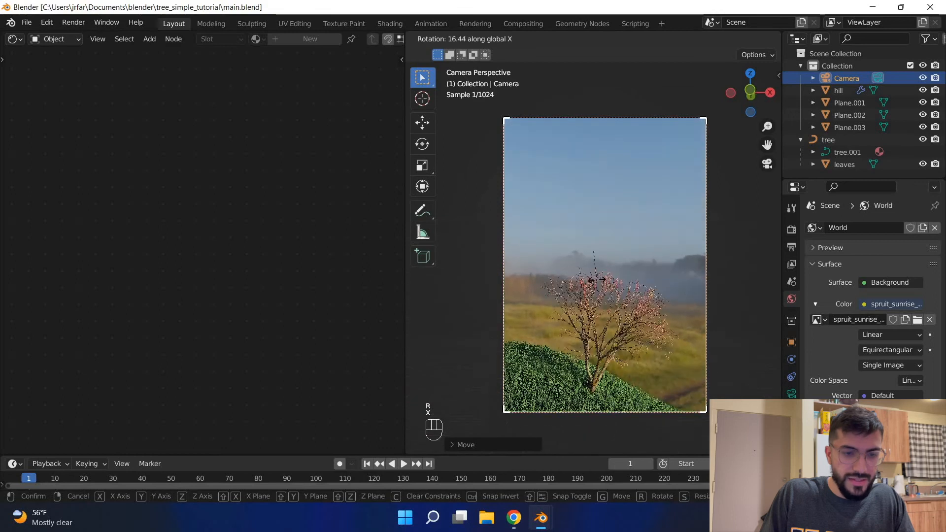
pyautogui.click(601, 270)
pyautogui.press('g')
pyautogui.press('z')
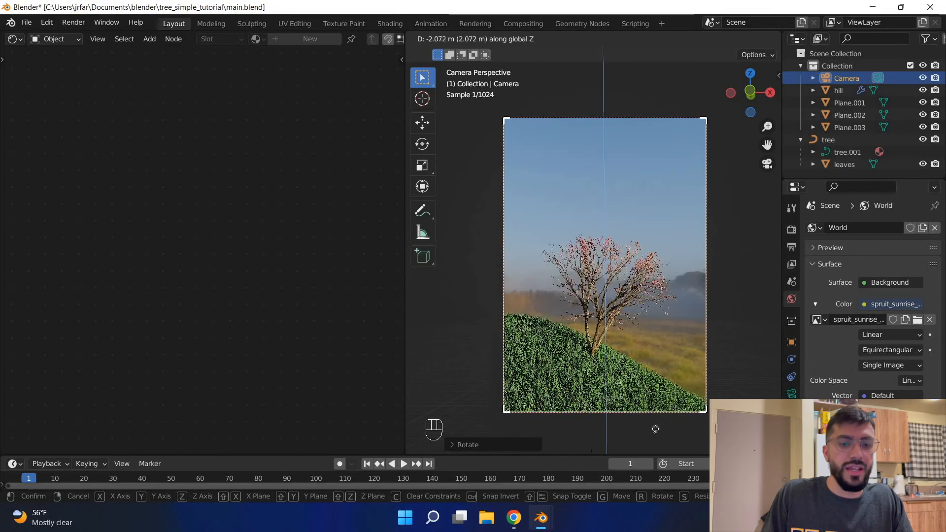
pyautogui.click(675, 410)
pyautogui.hotkey('ctrl', 's')
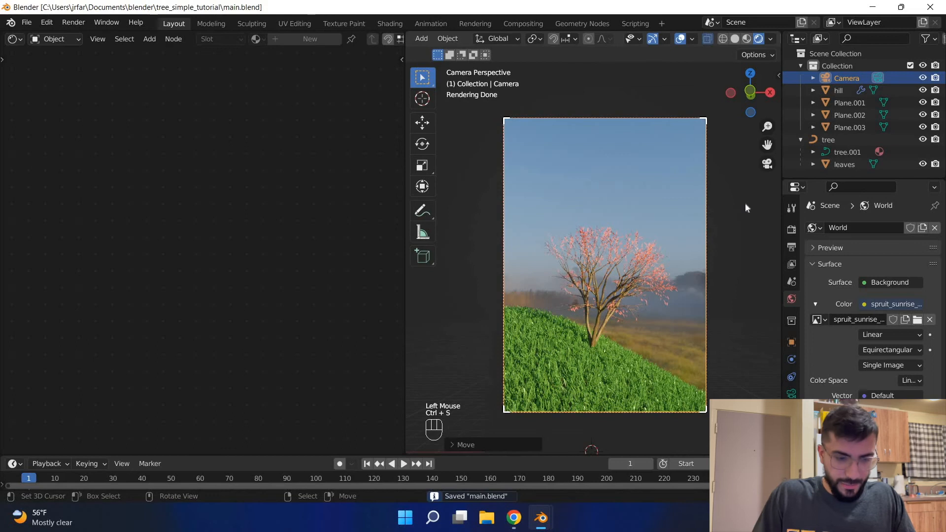
# Lower the camera by about another 0.9 m along the global Z axis and save the file.
pyautogui.press('g')
pyautogui.press('z')
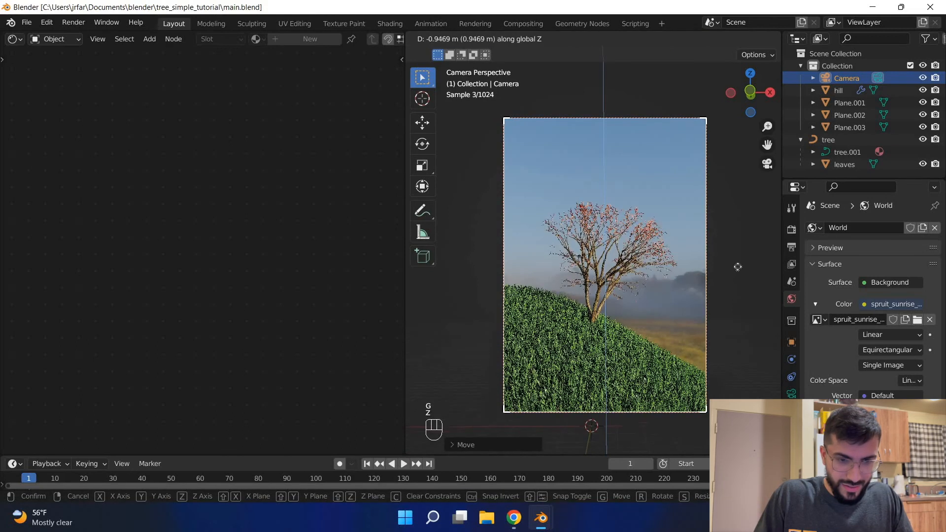
pyautogui.click(740, 299)
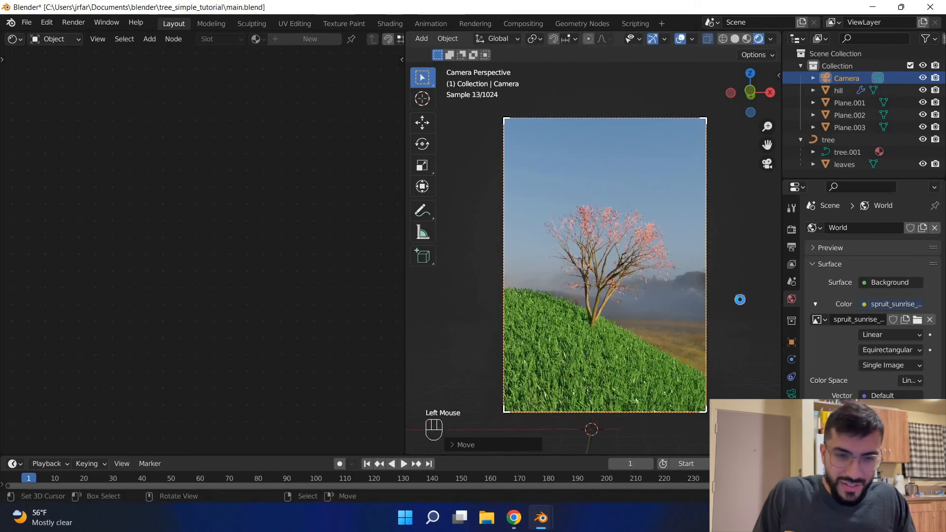
pyautogui.hotkey('ctrl', 's')
# Shift the camera about 0.58 m along the global X axis and save the file.
pyautogui.press('g')
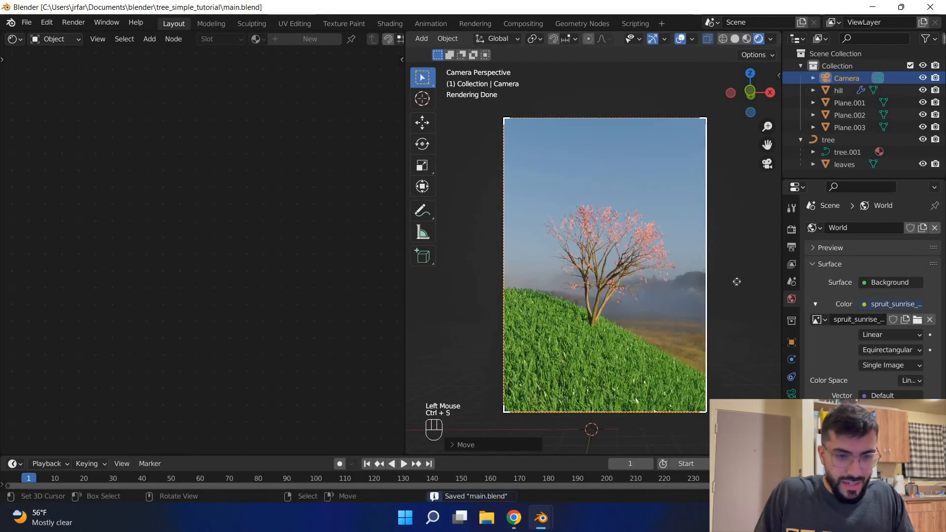
pyautogui.press('y')
pyautogui.press('x')
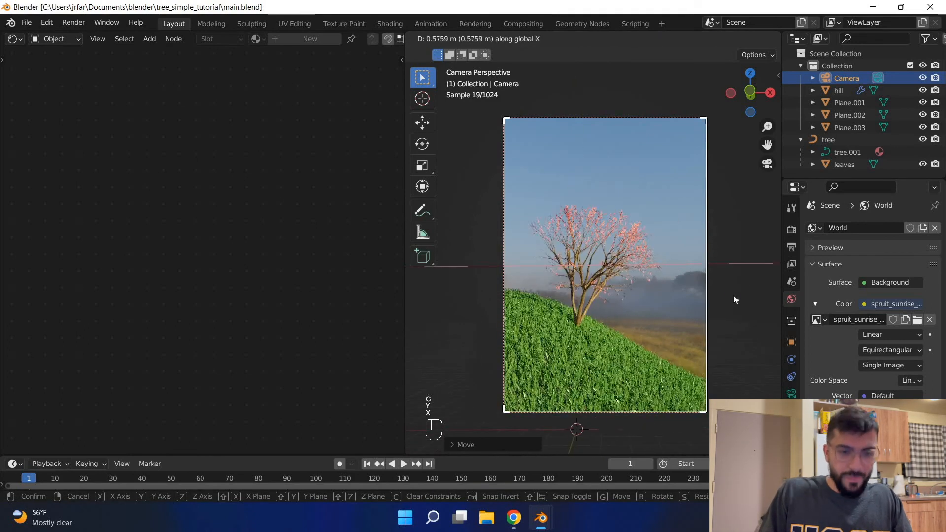
pyautogui.click(733, 294)
pyautogui.hotkey('ctrl', 's')
pyautogui.hotkey('ctrl', 's')
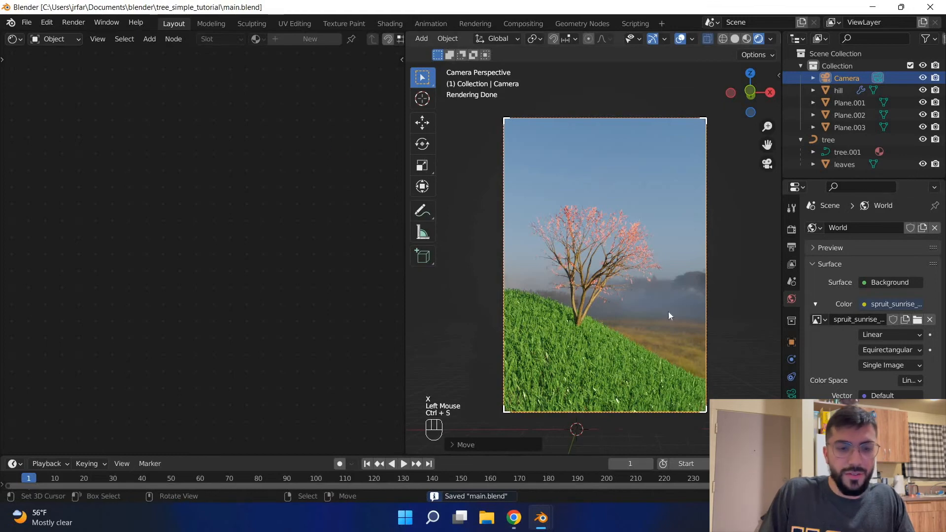
# Inspect the scene from outside the camera, return to the camera view and save the file.
pyautogui.moveTo(595, 353); pyautogui.dragTo(674, 326, button='middle')
pyautogui.scroll(-2, 503, 300)
pyautogui.press('KP_0')
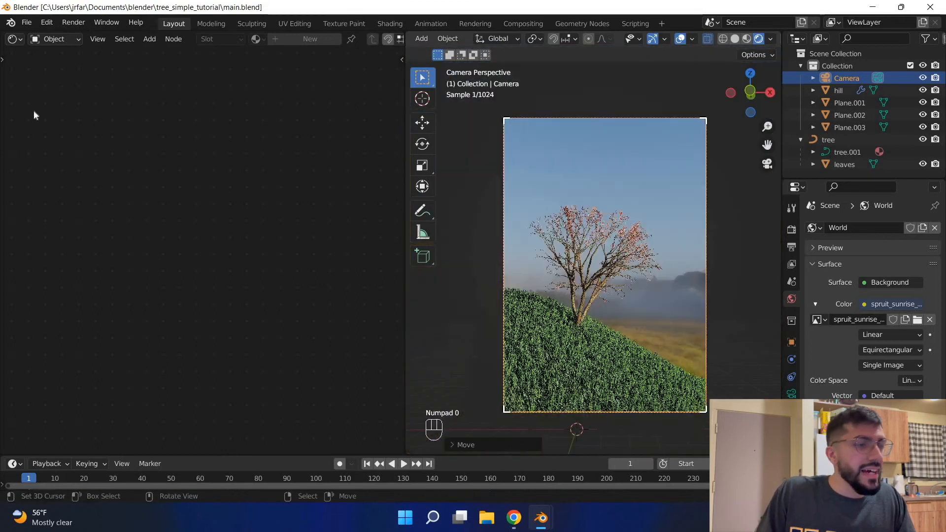
pyautogui.hotkey('ctrl', 's')
# Switch the shader editor from object to World nodes and bring the HDRI and Background nodes into view.
pyautogui.click(49, 41)
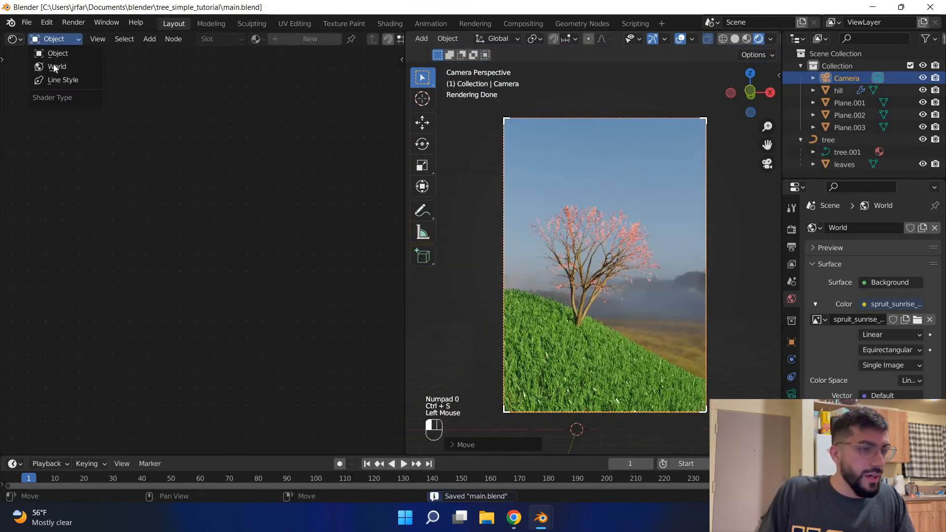
pyautogui.scroll(3, 204, 108)
pyautogui.moveTo(153, 187); pyautogui.dragTo(152, 190, button='middle')
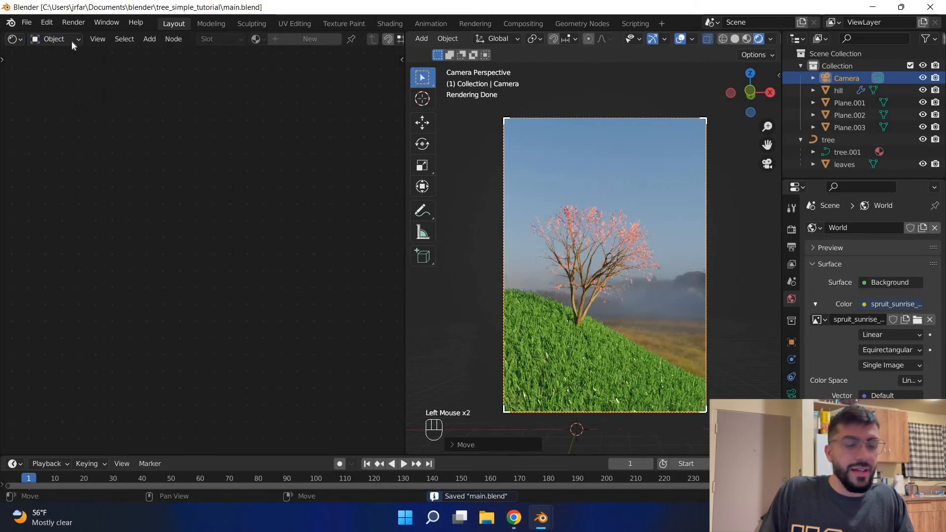
pyautogui.scroll(-2, 72, 41)
pyautogui.middleClick(72, 40)
pyautogui.click(72, 40)
pyautogui.click(69, 66)
pyautogui.moveTo(179, 282); pyautogui.dragTo(256, 310, button='middle')
pyautogui.scroll(-1, 87, 169)
pyautogui.scroll(4, 87, 169)
pyautogui.moveTo(87, 169); pyautogui.dragTo(137, 182, button='middle')
pyautogui.click(56, 39)
pyautogui.moveTo(128, 179); pyautogui.dragTo(202, 178, button='middle')
pyautogui.scroll(-1, 201, 177)
# Space the HDRI texture node away from the Background node, set the Background strength to 1 and save the file.
pyautogui.click(203, 178)
pyautogui.click(212, 188)
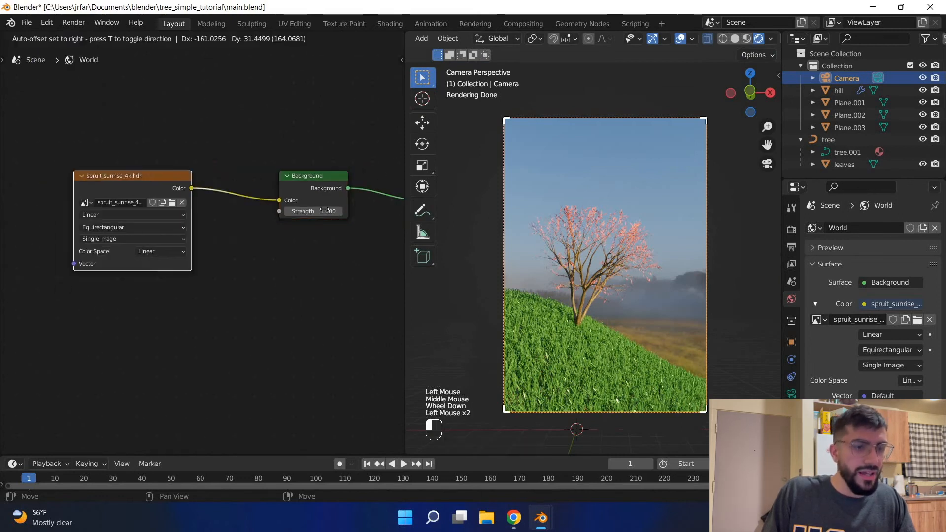
pyautogui.moveTo(325, 210); pyautogui.dragTo(322, 211)
pyautogui.click(323, 211)
pyautogui.write('1')
pyautogui.press('Return')
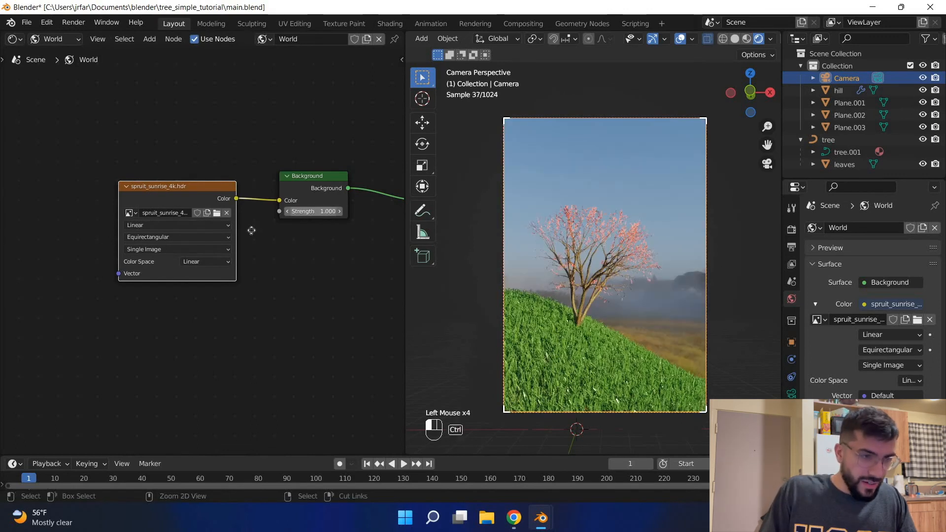
pyautogui.hotkey('ctrl', 's')
# Reposition the HDRI texture node, save the file, and add linked Mapping and Texture Coordinate nodes to it.
pyautogui.click(232, 177)
pyautogui.moveTo(189, 199); pyautogui.dragTo(237, 197, button='middle')
pyautogui.moveTo(237, 197); pyautogui.dragTo(206, 186)
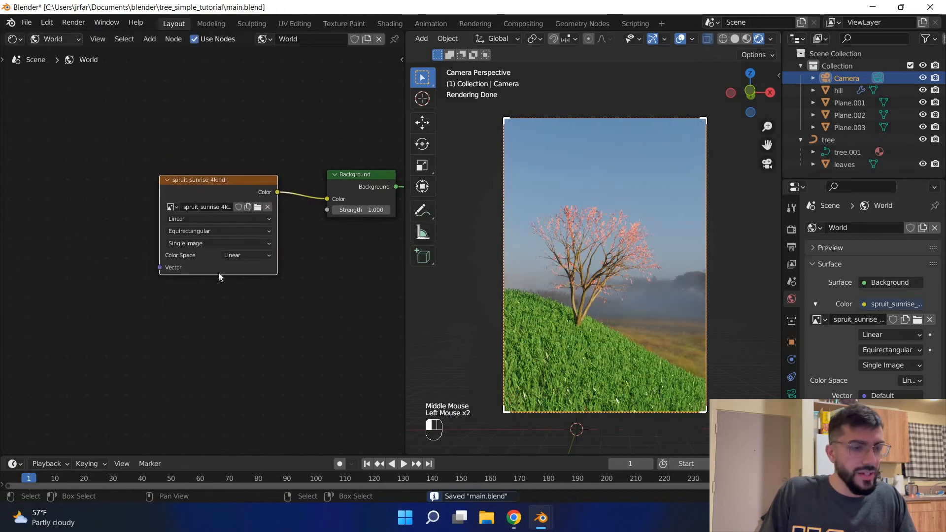
pyautogui.moveTo(220, 273); pyautogui.dragTo(225, 282)
pyautogui.hotkey('ctrl', 's')
pyautogui.moveTo(232, 287); pyautogui.dragTo(267, 287, button='middle')
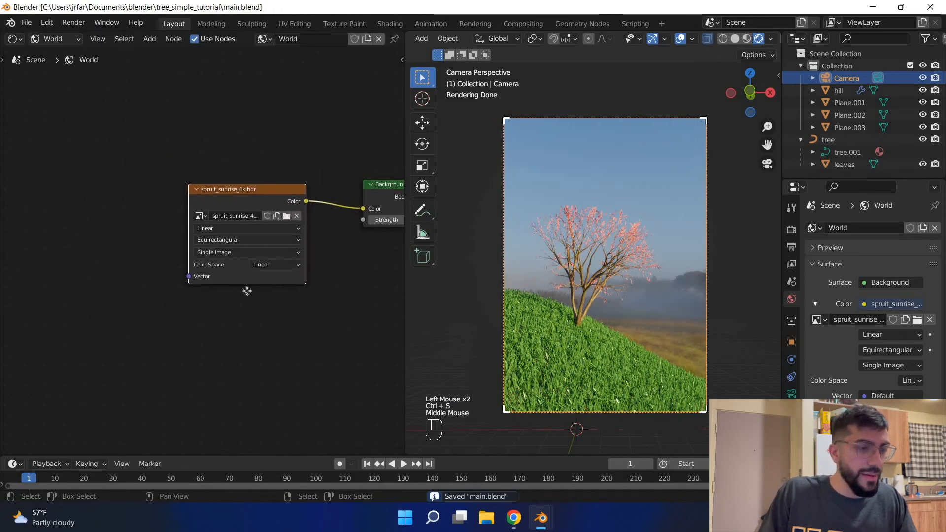
pyautogui.hotkey('ctrl', 't')
pyautogui.moveTo(129, 243); pyautogui.dragTo(199, 243, button='middle')
pyautogui.scroll(-1, 199, 242)
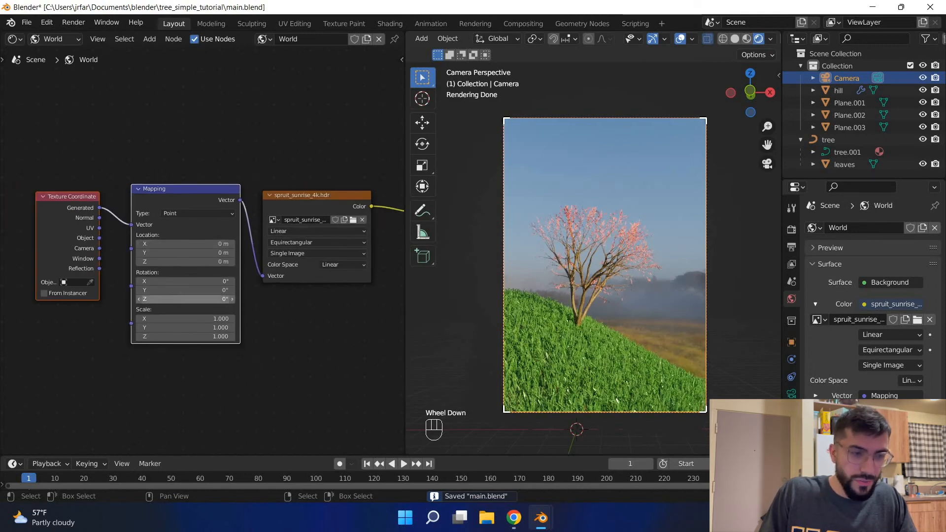
# Try different Z rotations for the HDRI in the Mapping node, settle on 126° and save the file.
pyautogui.moveTo(188, 301); pyautogui.dragTo(247, 299)
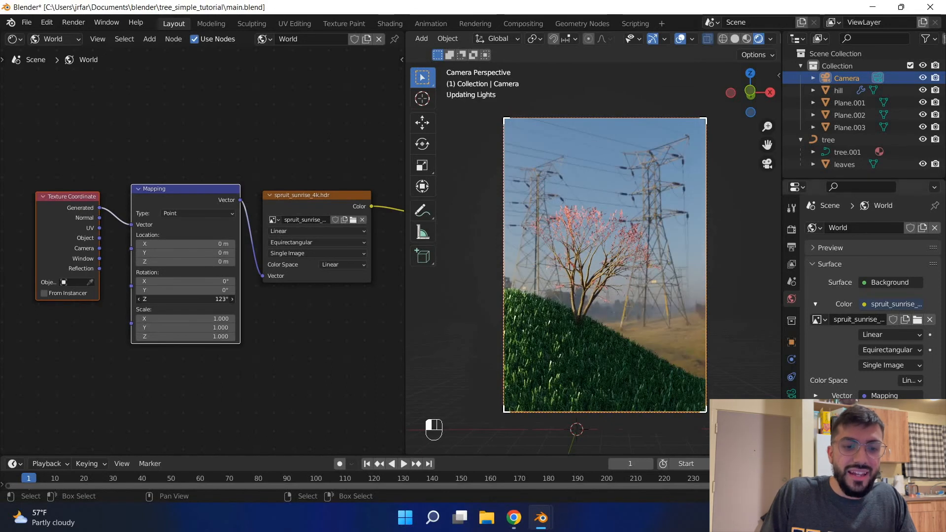
pyautogui.moveTo(244, 299); pyautogui.dragTo(233, 299)
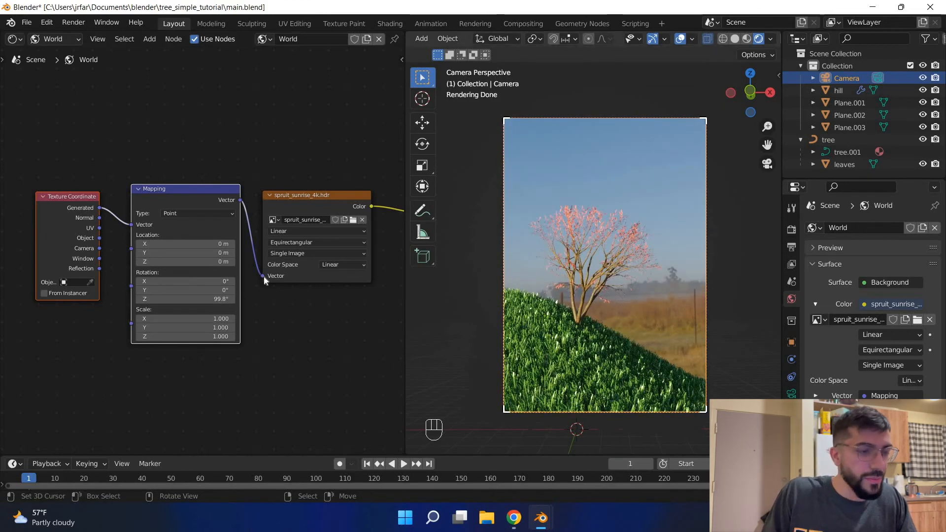
pyautogui.click(176, 290)
pyautogui.moveTo(176, 290)
pyautogui.mouseDown()
pyautogui.moveTo(183, 283)
pyautogui.moveTo(177, 296)
pyautogui.moveTo(207, 298)
pyautogui.moveTo(177, 298)
pyautogui.mouseUp()
pyautogui.press('Escape')
pyautogui.press('Escape')
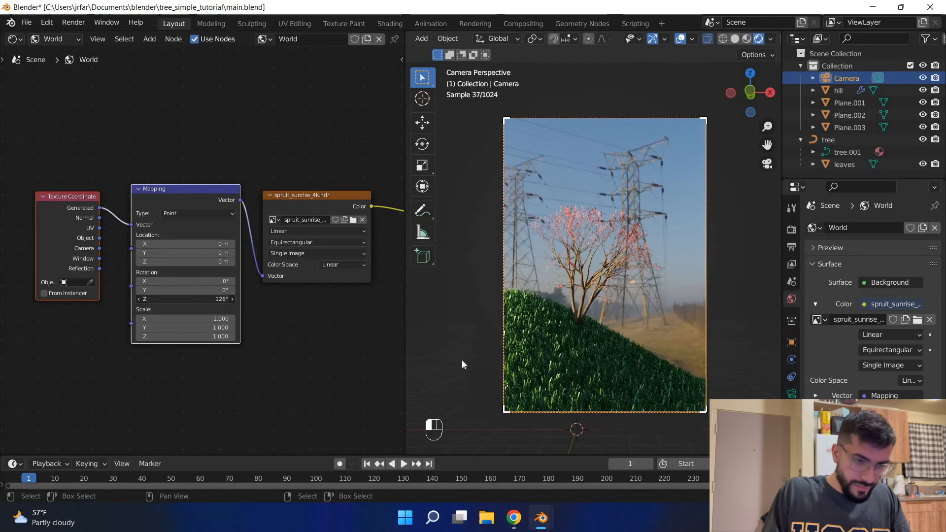
pyautogui.hotkey('ctrl', 's')
pyautogui.hotkey('ctrl', 's')
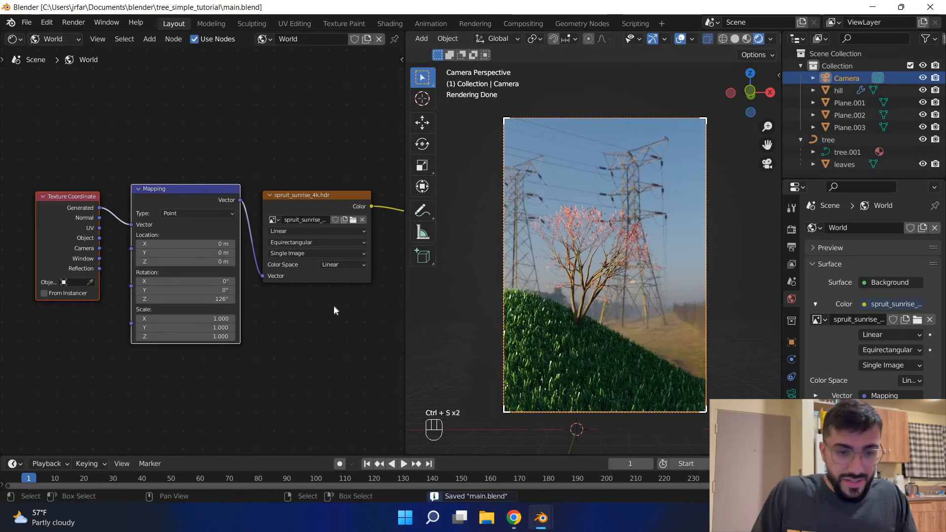
pyautogui.hotkey('ctrl', 's')
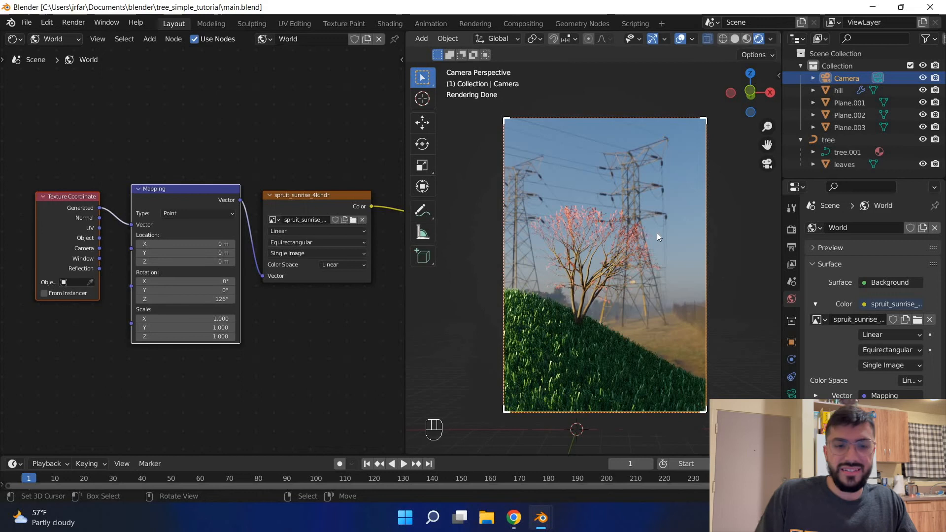
pyautogui.hotkey('ctrl', 's')
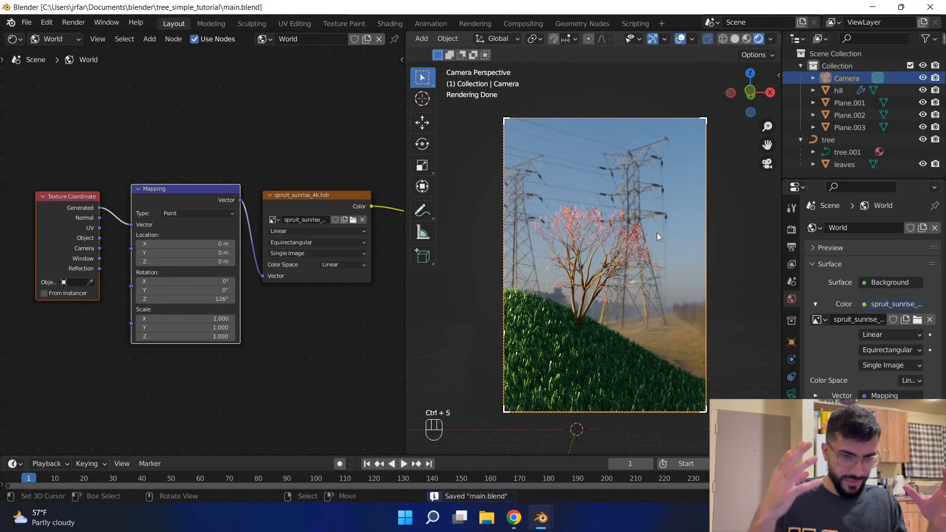
pyautogui.hotkey('ctrl', 's')
pyautogui.hotkey('ctrl', 's')
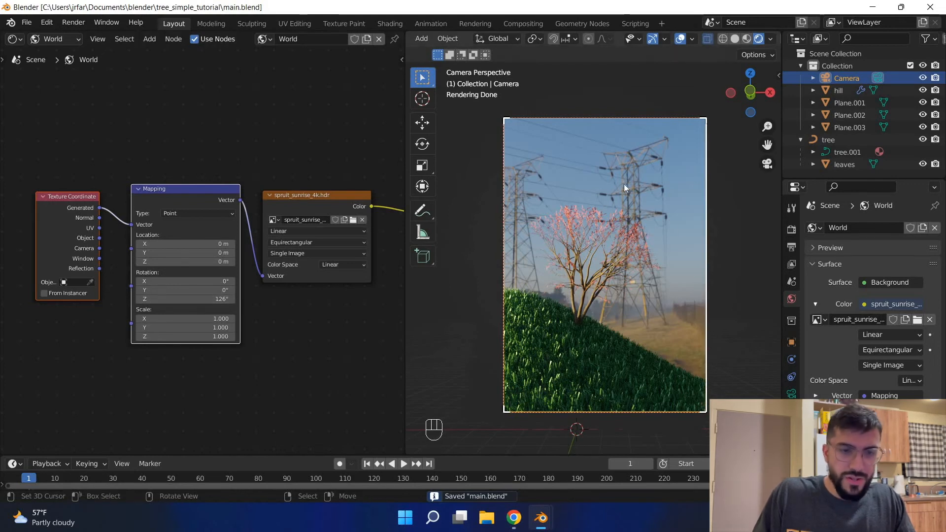
# Add a Plain Axes empty and raise it about 9.6 m along the global Z axis.
pyautogui.hotkey('shift', 'a')
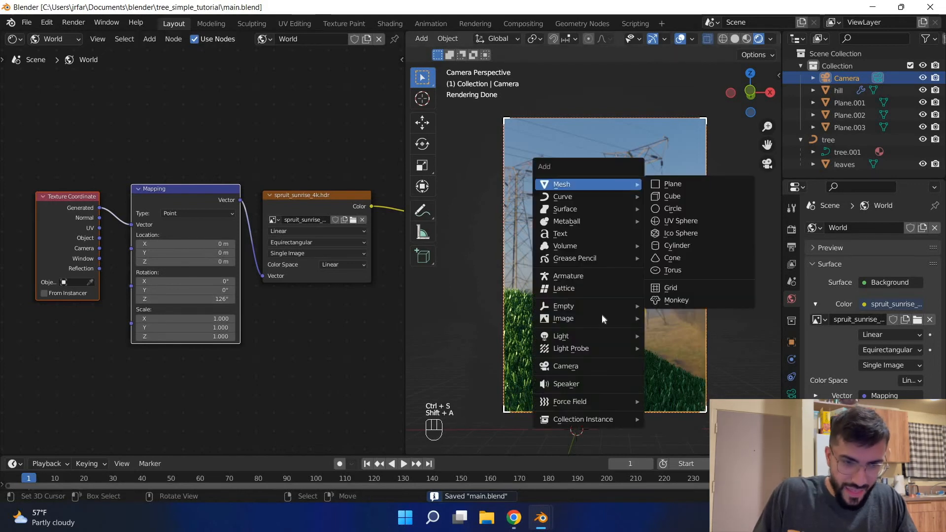
pyautogui.moveTo(566, 306)
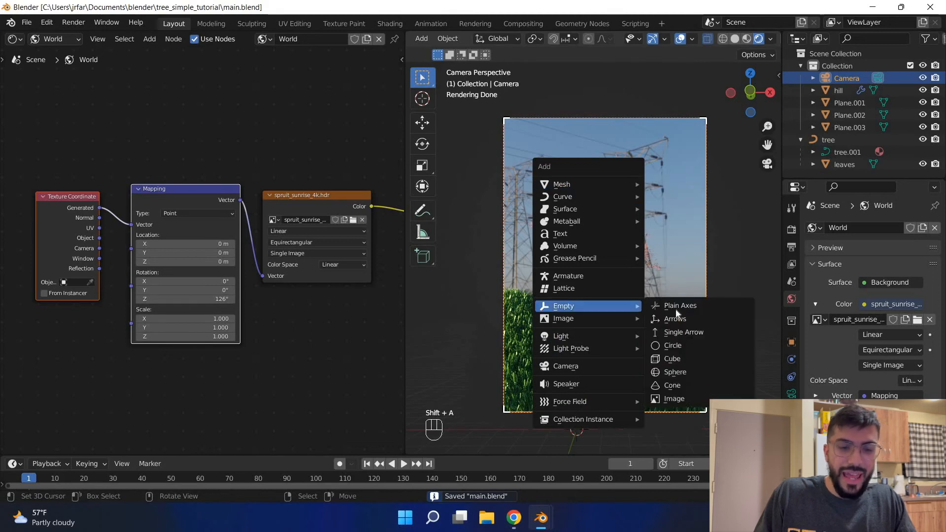
pyautogui.click(668, 305)
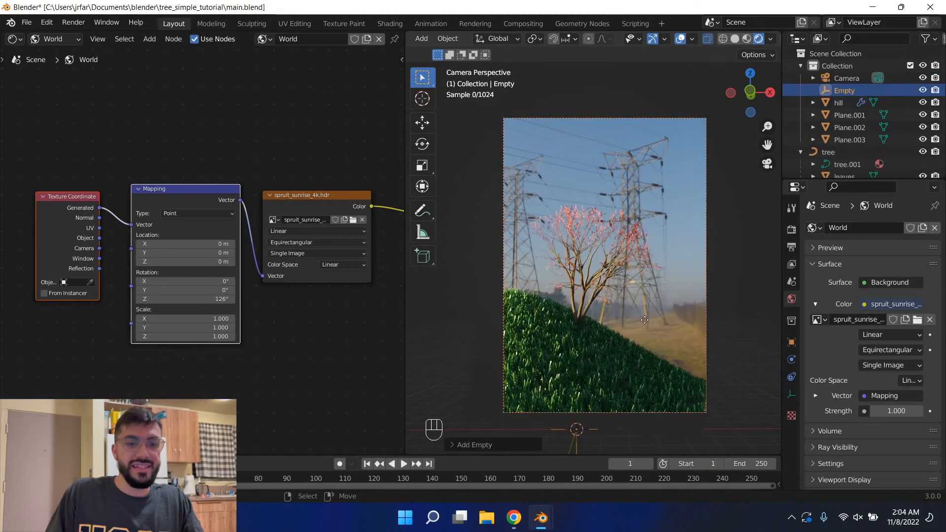
pyautogui.press('g')
pyautogui.press('z')
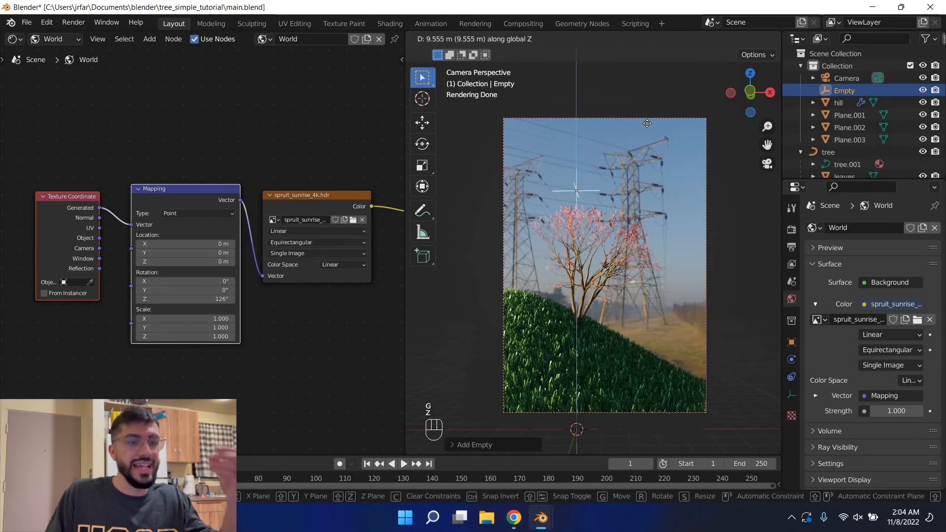
pyautogui.click(628, 129)
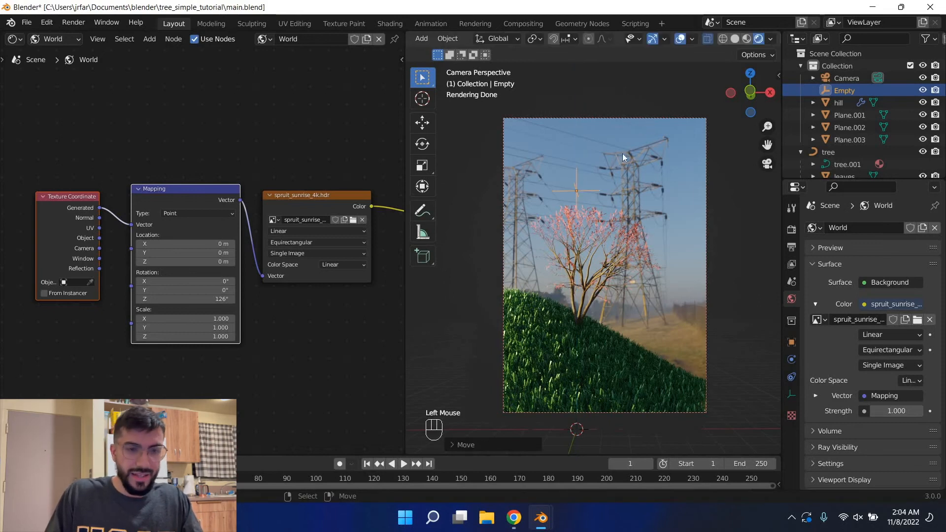
# Move the empty over the tree as seen from above and scale it up well beyond the branches.
pyautogui.press('g')
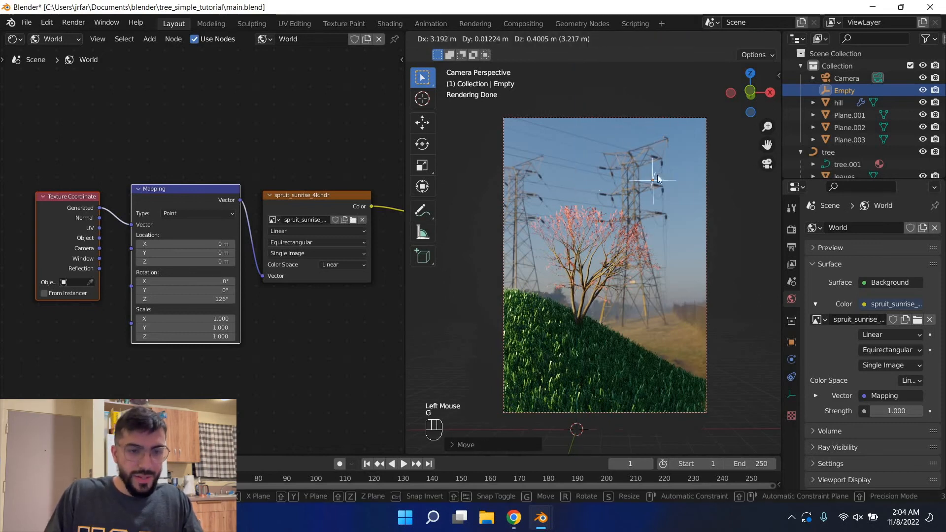
pyautogui.press('Escape')
pyautogui.moveTo(688, 150); pyautogui.dragTo(683, 213, button='middle')
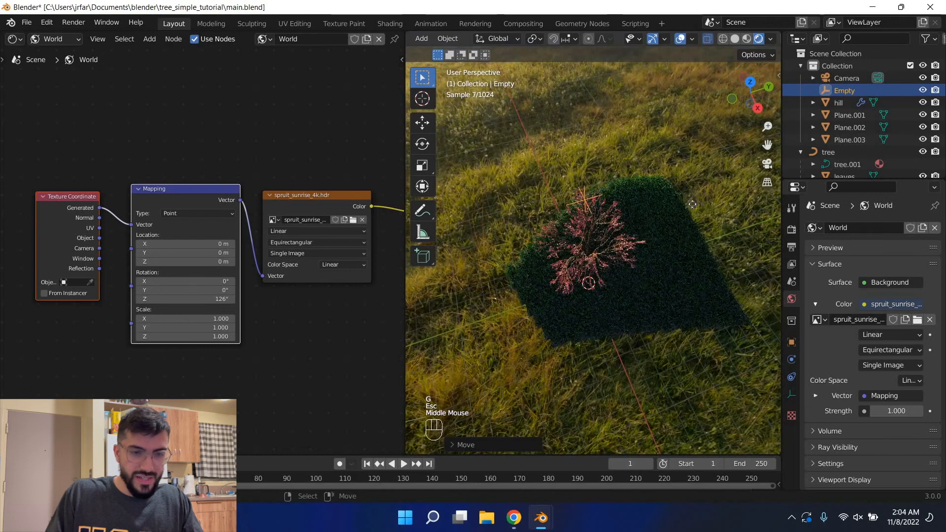
pyautogui.press('g')
pyautogui.click(683, 217)
pyautogui.press('s')
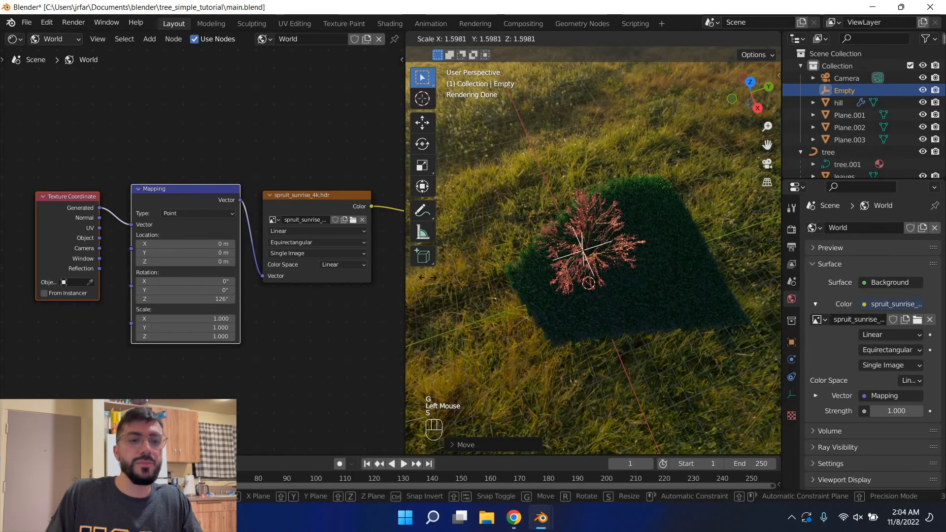
pyautogui.click(704, 209)
pyautogui.moveTo(704, 209); pyautogui.dragTo(649, 146, button='middle')
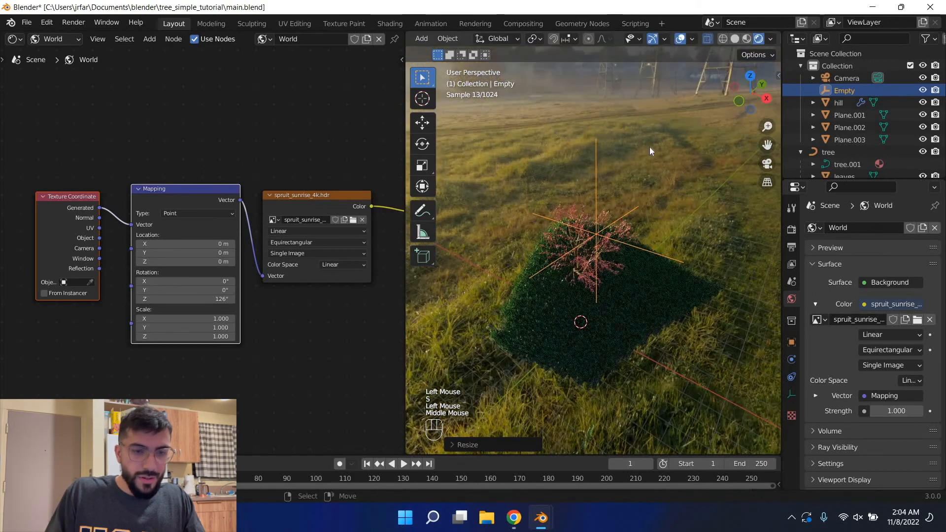
# In the camera view, move the empty about 1.5 m onto the tree's crown and save the file.
pyautogui.press('KP_0')
pyautogui.press('g')
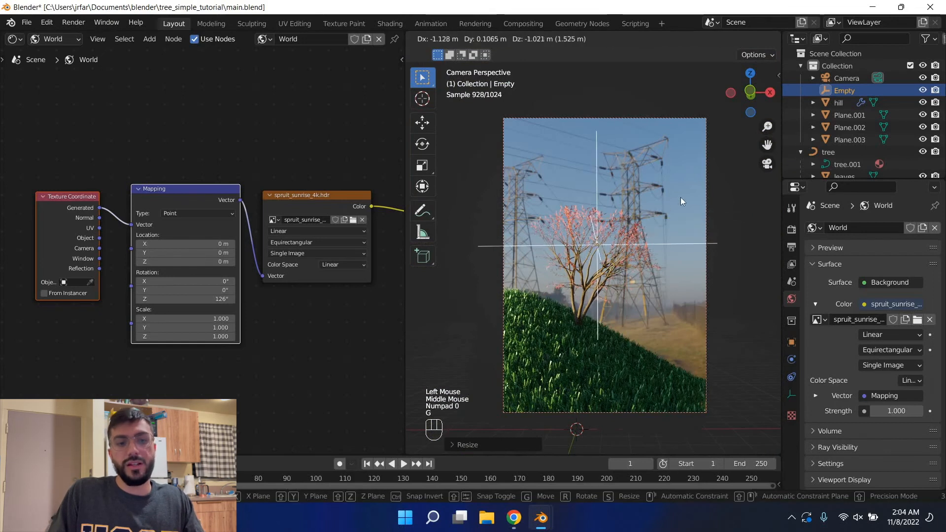
pyautogui.click(705, 183)
pyautogui.hotkey('ctrl', 's')
# Enable Depth of Field on the camera and set its focus object to Empty.
pyautogui.rightClick(706, 168)
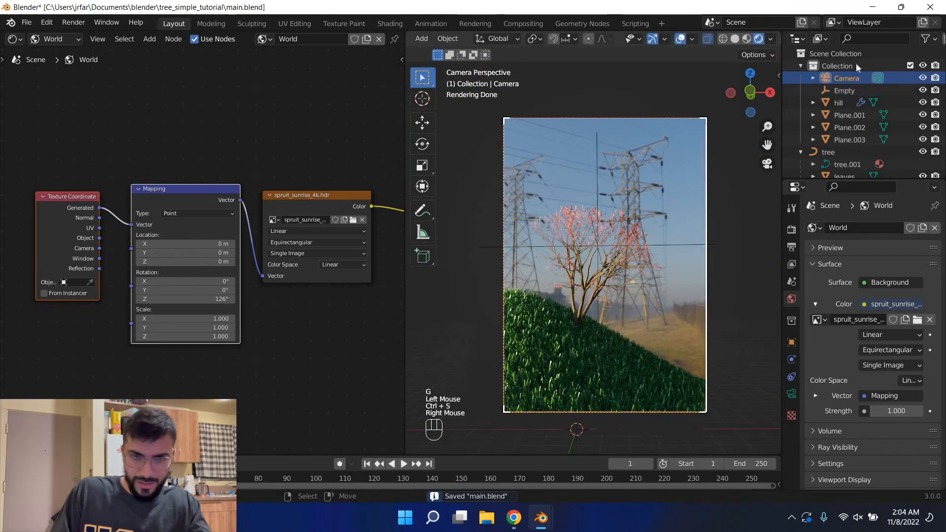
pyautogui.click(842, 78)
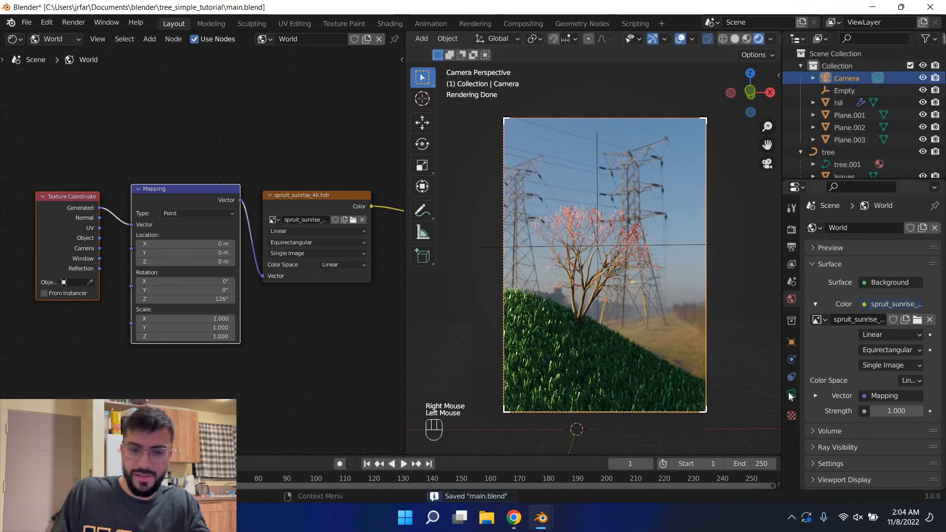
pyautogui.click(797, 394)
pyautogui.scroll(-2, 825, 390)
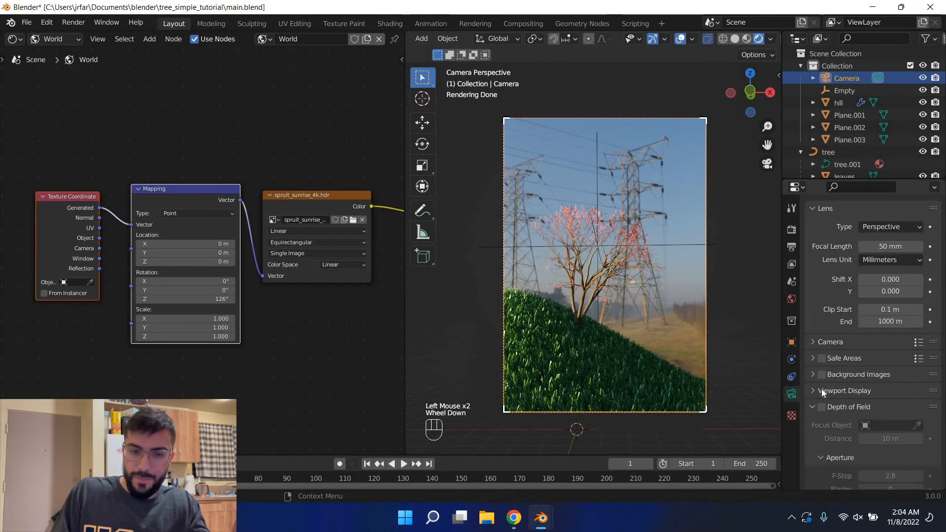
pyautogui.click(821, 388)
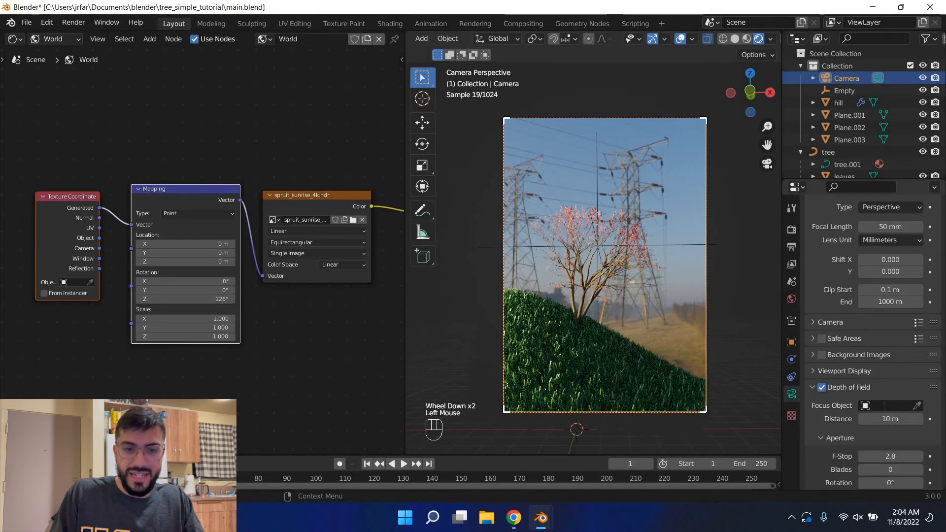
pyautogui.click(889, 405)
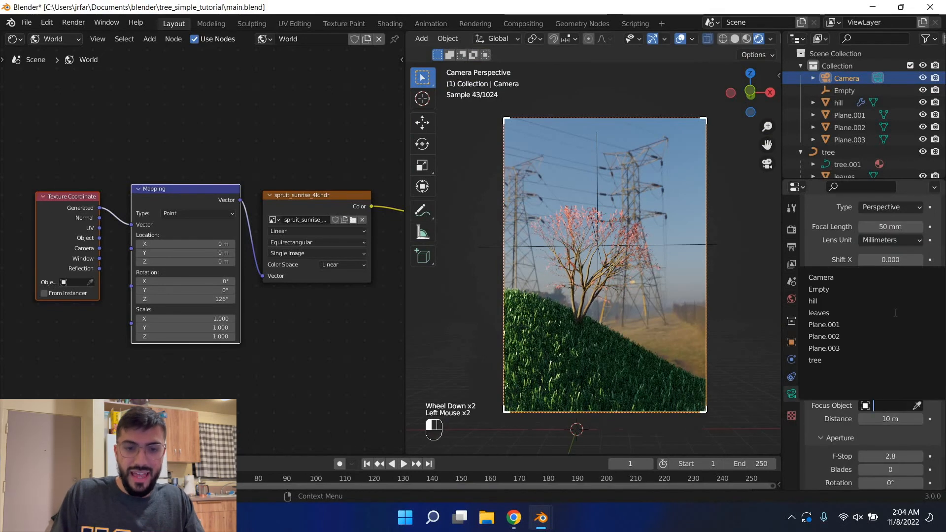
pyautogui.click(839, 291)
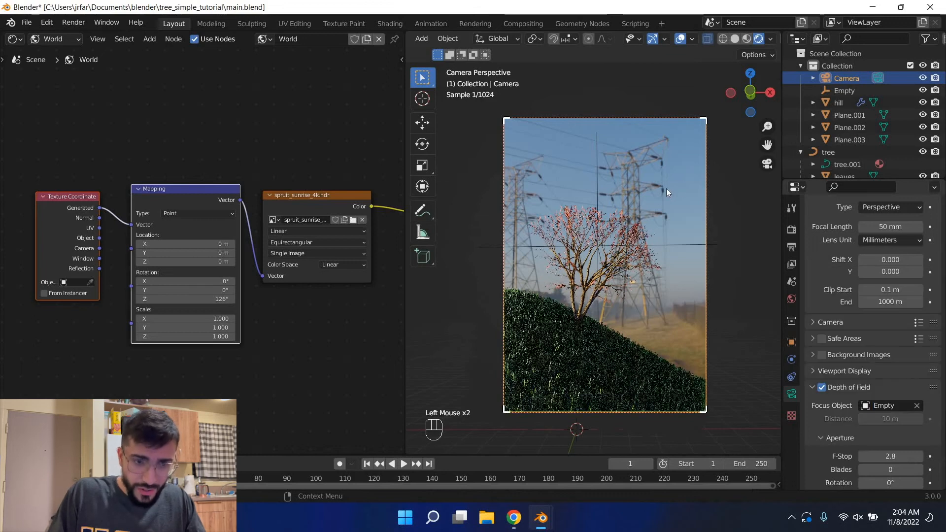
# Lower the camera's depth-of-field F-Stop to 0.5 and further to 0.2 to strengthen the background blur.
pyautogui.doubleClick(893, 458)
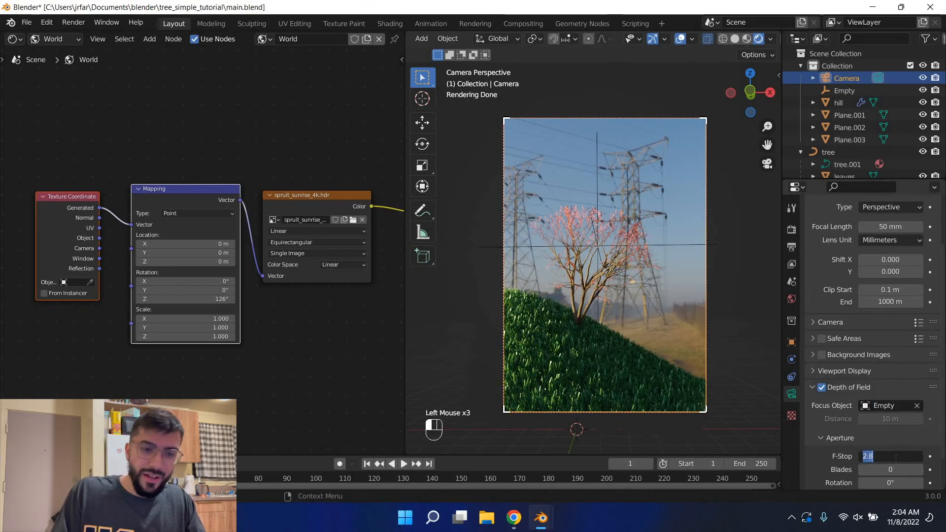
pyautogui.write('0.5')
pyautogui.press('Return')
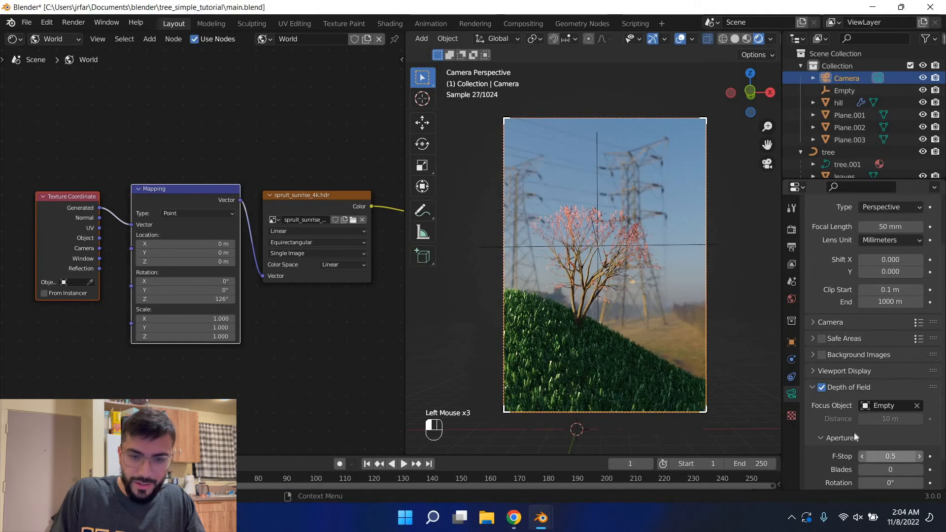
pyautogui.click(887, 454)
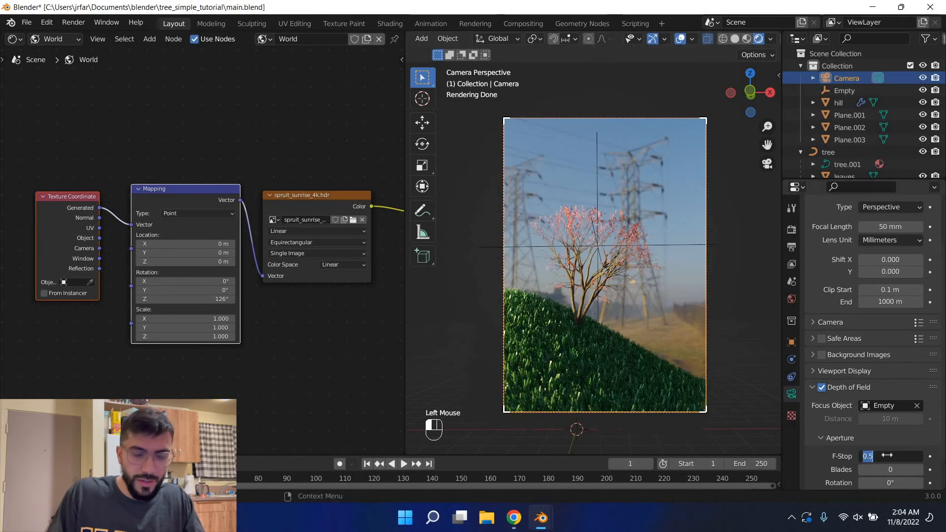
pyautogui.write('0.2')
pyautogui.press('Return')
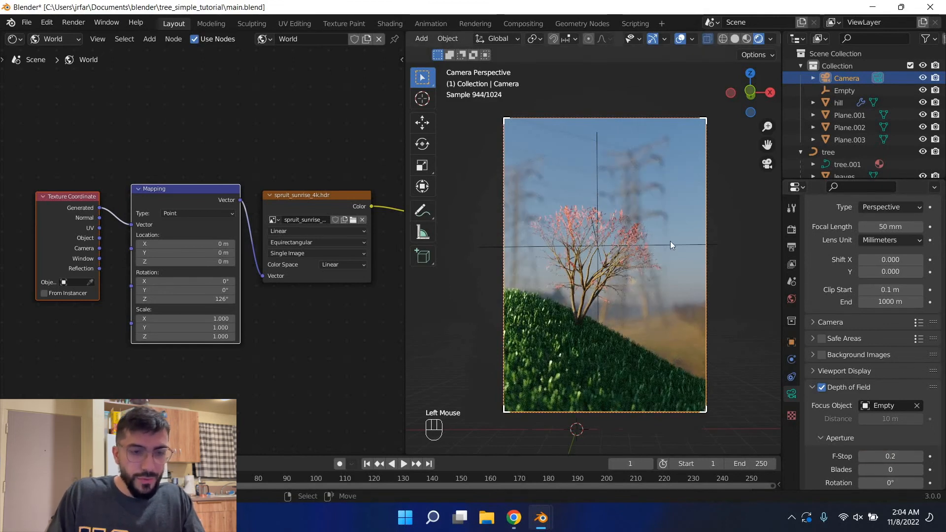
# Shift the focus empty along the Y axis at the tree to adjust where the camera's depth of field focuses.
pyautogui.click(670, 241)
pyautogui.press('g')
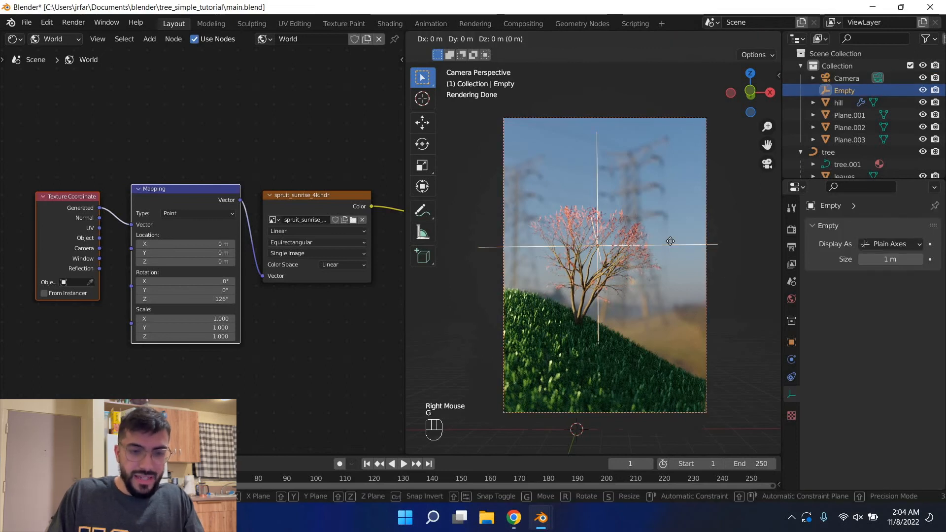
pyautogui.press('x')
pyautogui.press('y')
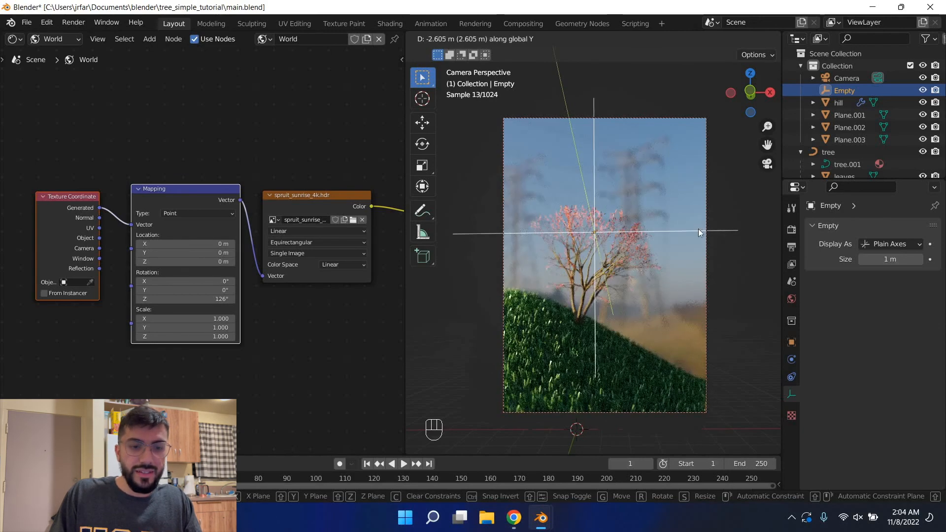
pyautogui.click(690, 335)
pyautogui.moveTo(691, 335); pyautogui.dragTo(693, 319, button='middle')
pyautogui.press('g')
pyautogui.press('y')
pyautogui.click(693, 319)
pyautogui.press('KP_0')
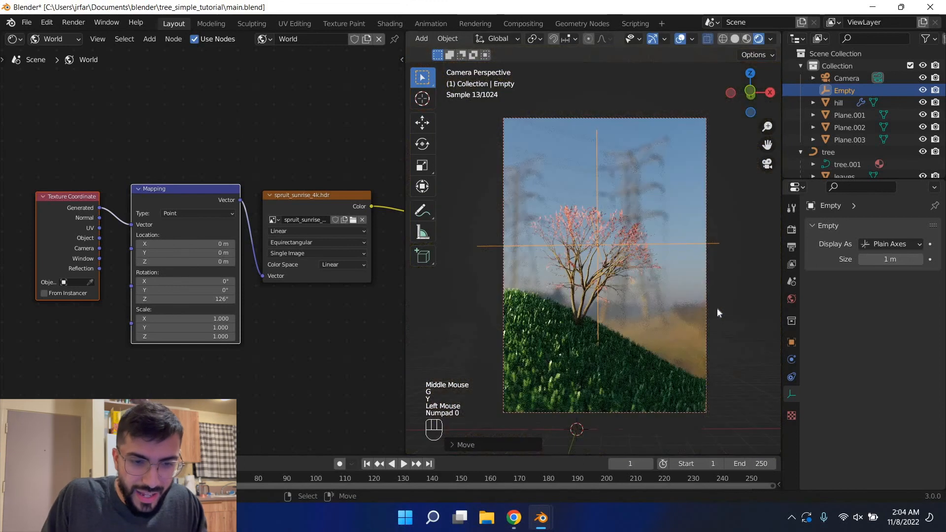
pyautogui.scroll(2, 704, 303)
pyautogui.scroll(-2, 706, 303)
pyautogui.rightClick(706, 304)
pyautogui.rightClick(706, 304)
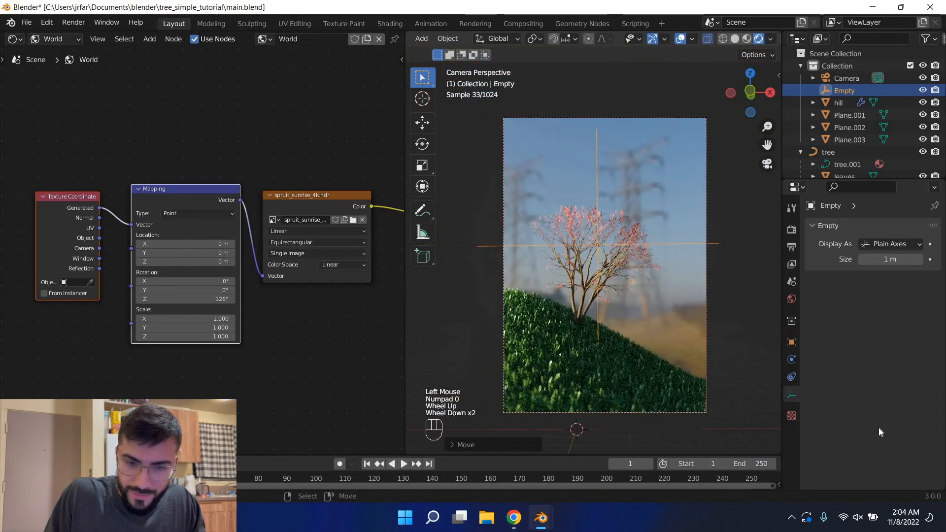
# Set the camera's depth-of-field F-Stop to 0.2 and save the file.
pyautogui.hotkey('ctrl', 's')
pyautogui.scroll(-4, 882, 444)
pyautogui.scroll(1, 882, 443)
pyautogui.scroll(-1, 881, 443)
pyautogui.click(890, 422)
pyautogui.click(893, 422)
pyautogui.write('0.2')
pyautogui.press('Return')
pyautogui.rightClick(544, 337)
pyautogui.hotkey('ctrl', 's')
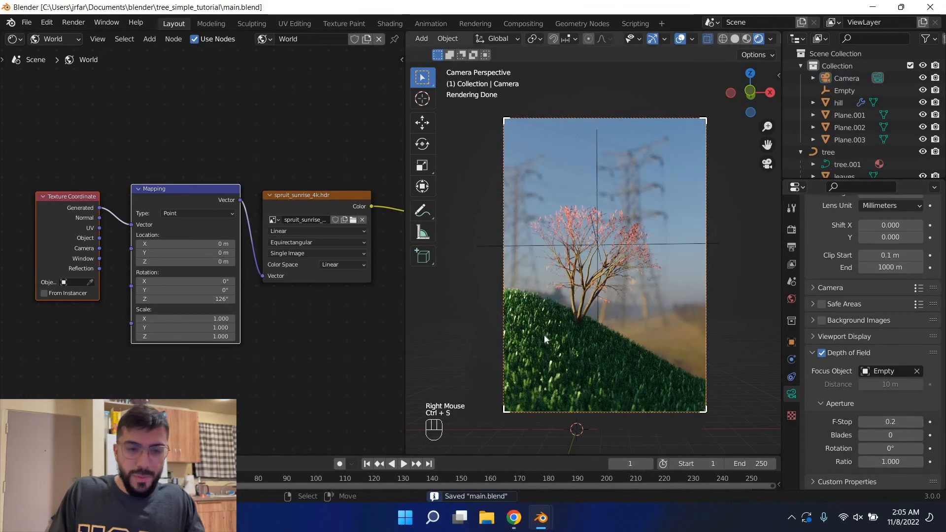
# Save the file, switch the viewport from rendered to solid shading and start rendering the still image.
pyautogui.rightClick(758, 274)
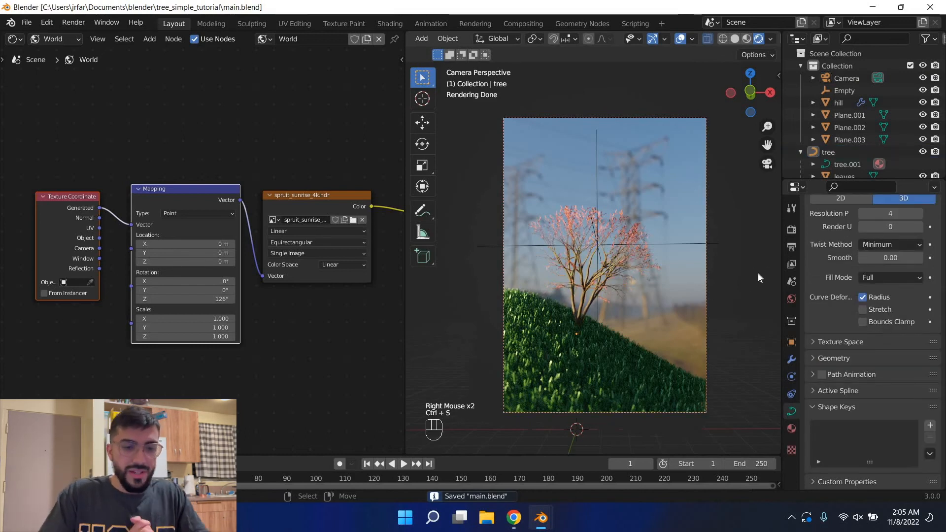
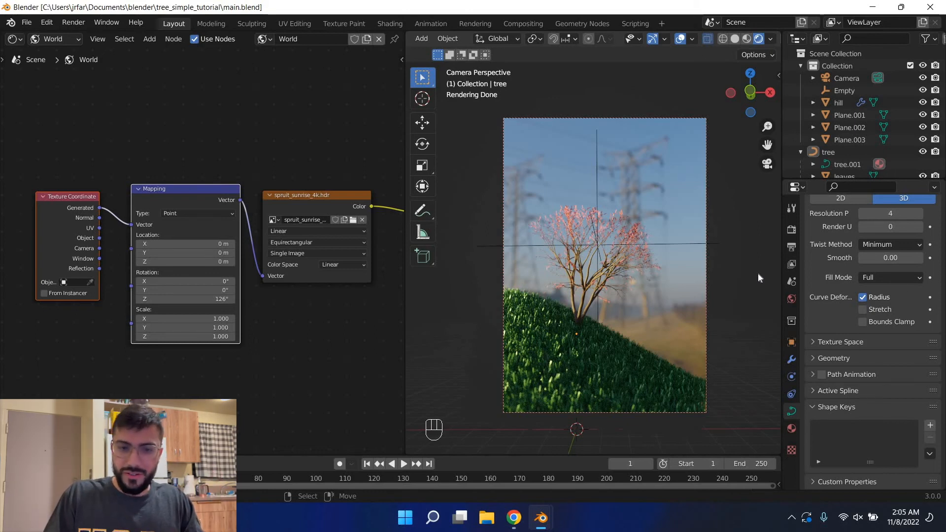
pyautogui.hotkey('ctrl', 's')
pyautogui.hotkey('ctrl', 's')
pyautogui.scroll(2, 814, 249)
pyautogui.scroll(7, 715, 236)
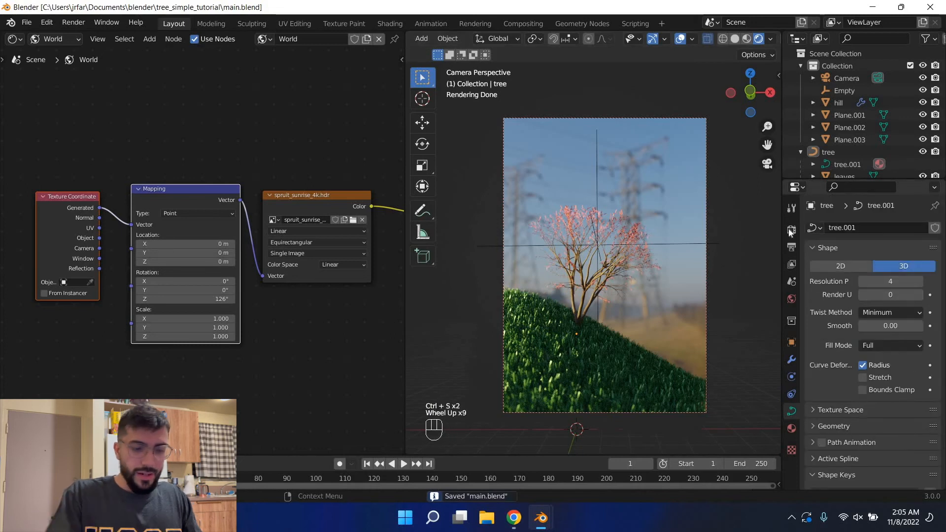
pyautogui.hotkey('ctrl', 's')
pyautogui.press('z')
pyautogui.click(789, 231)
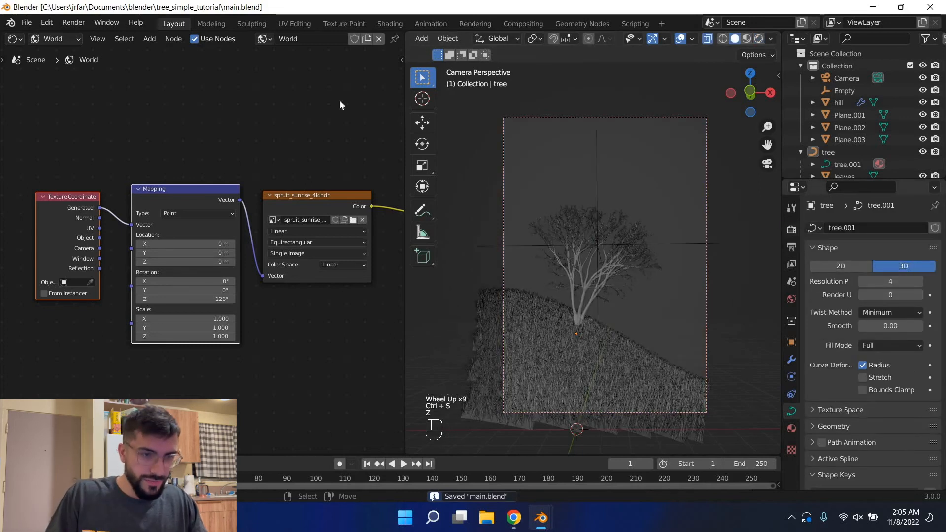
pyautogui.press('F12')
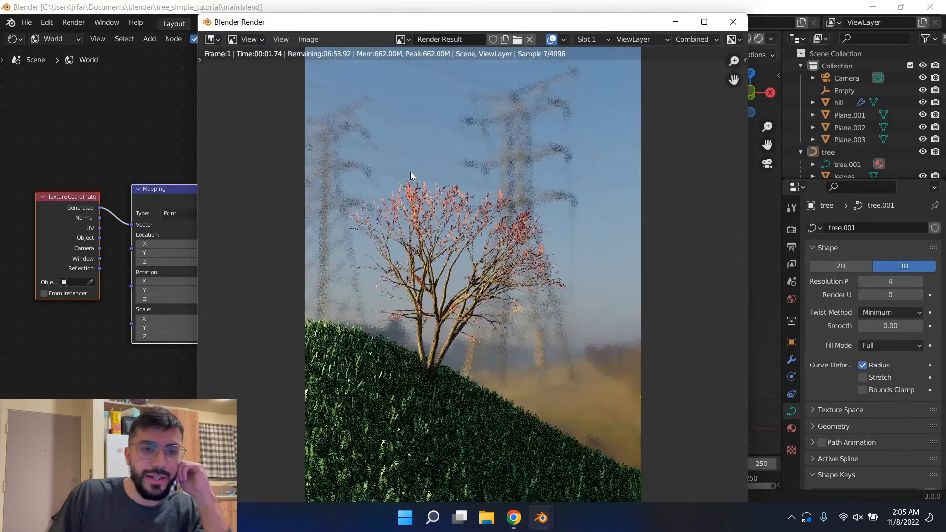
# Examine the tree, grass and blurred background in the running render, stop it early and review the partial result.
pyautogui.scroll(-1, 555, 61)
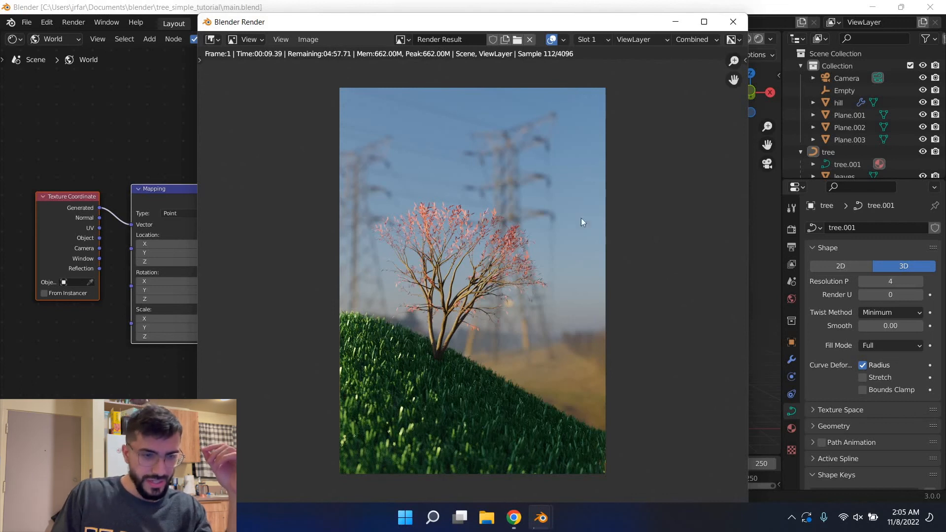
pyautogui.scroll(8, 483, 275)
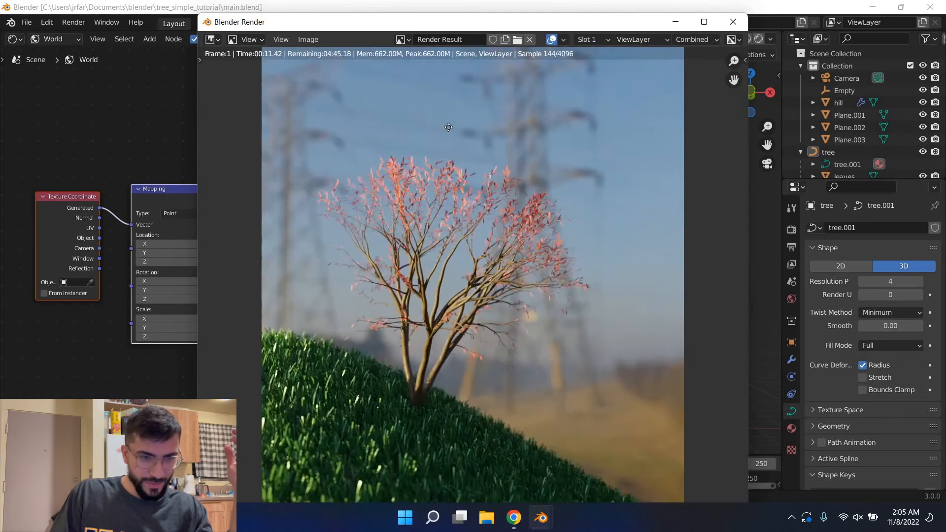
pyautogui.scroll(-8, 489, 336)
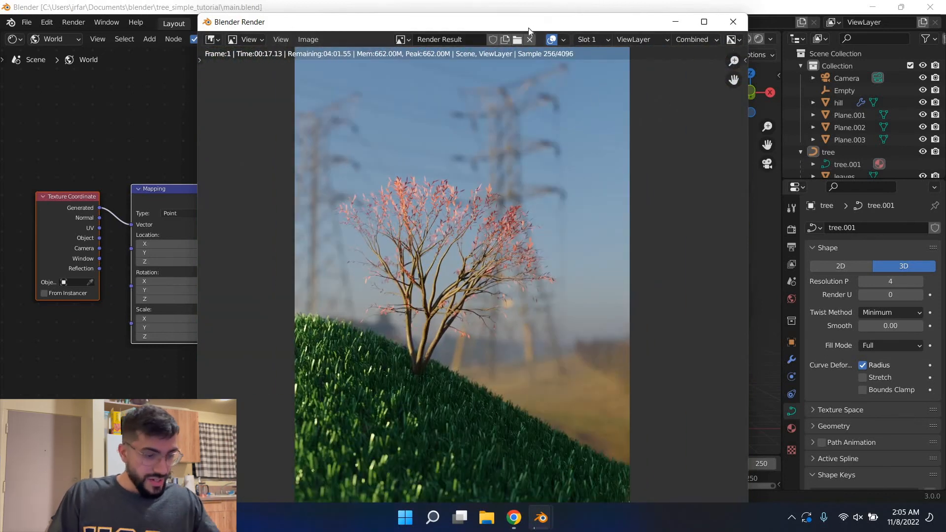
pyautogui.press('Escape')
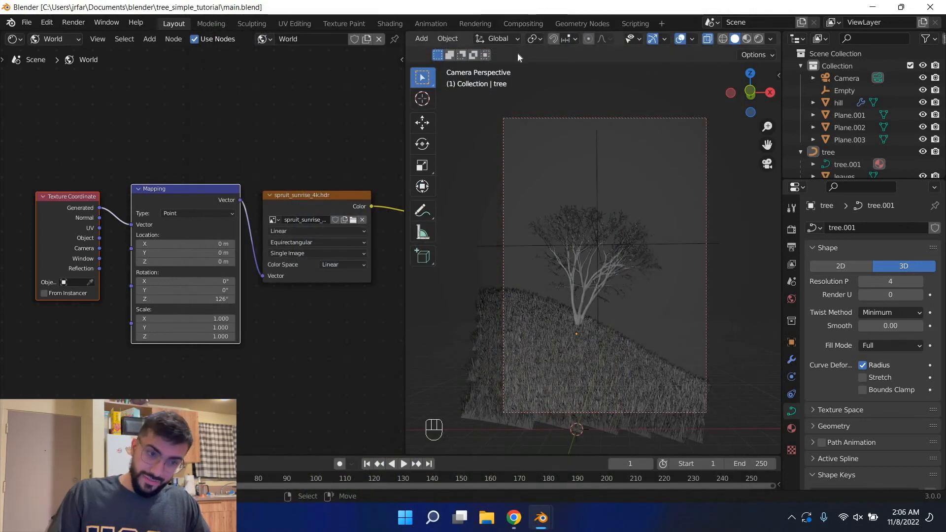
pyautogui.press('F11')
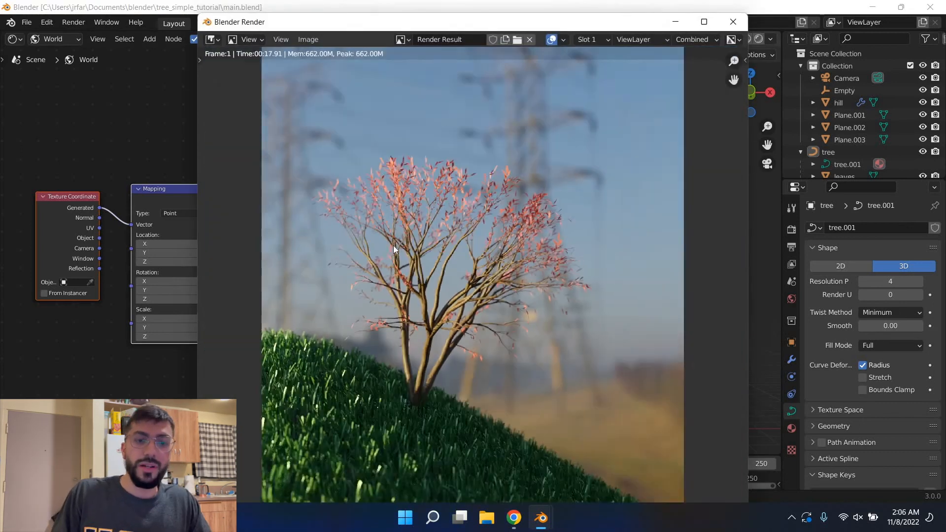
pyautogui.scroll(-2, 393, 246)
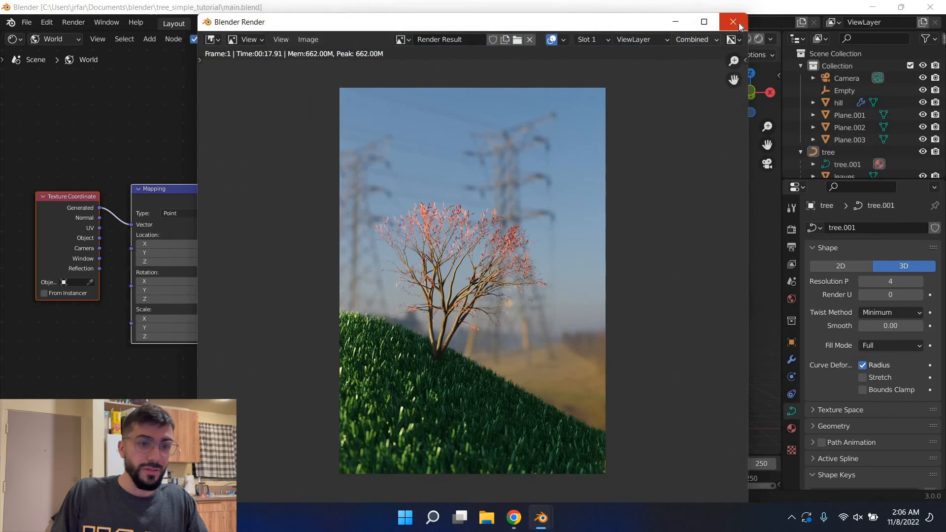
pyautogui.press('Escape')
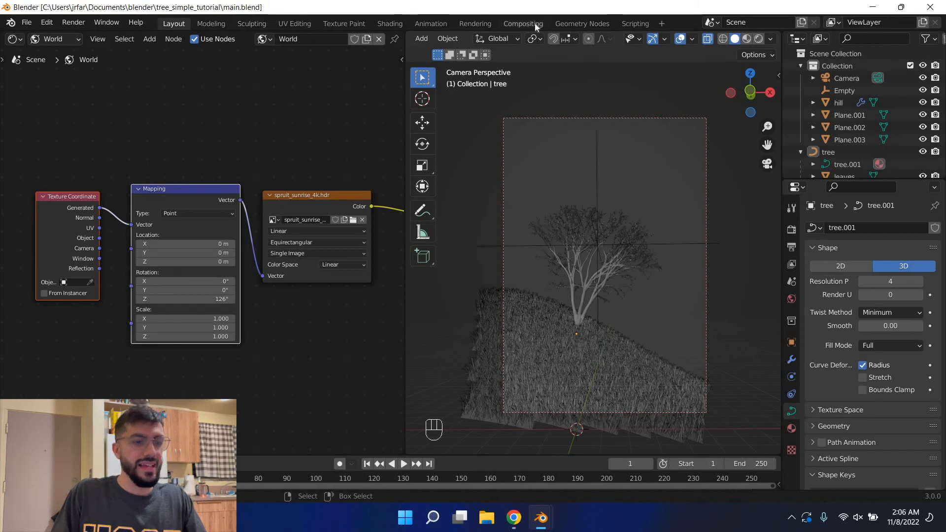
# In the Compositing workspace, save the file, split the compositor side by side and make the new area an Image Editor.
pyautogui.hotkey('ctrl', 'pageup')
pyautogui.hotkey('ctrl', 'pageup')
pyautogui.hotkey('ctrl', 'pageup')
pyautogui.hotkey('ctrl', 's')
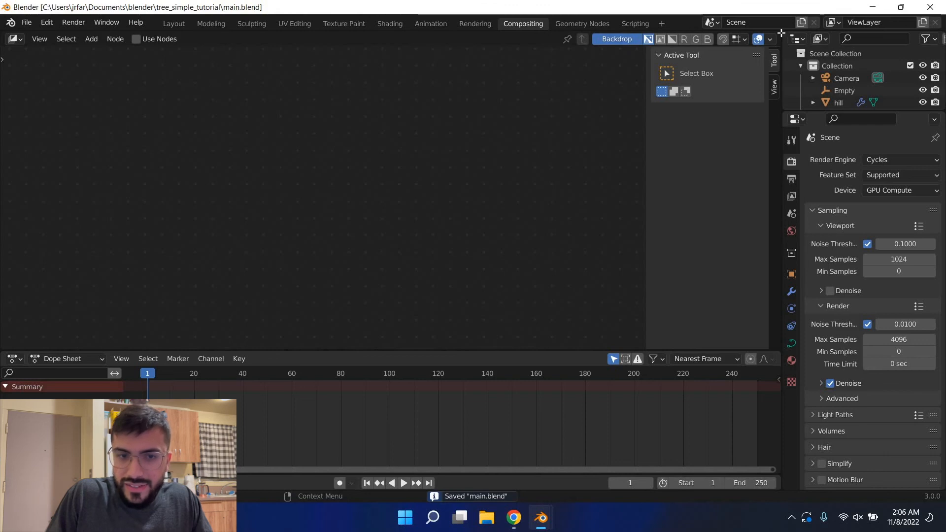
pyautogui.moveTo(779, 31); pyautogui.dragTo(474, 37)
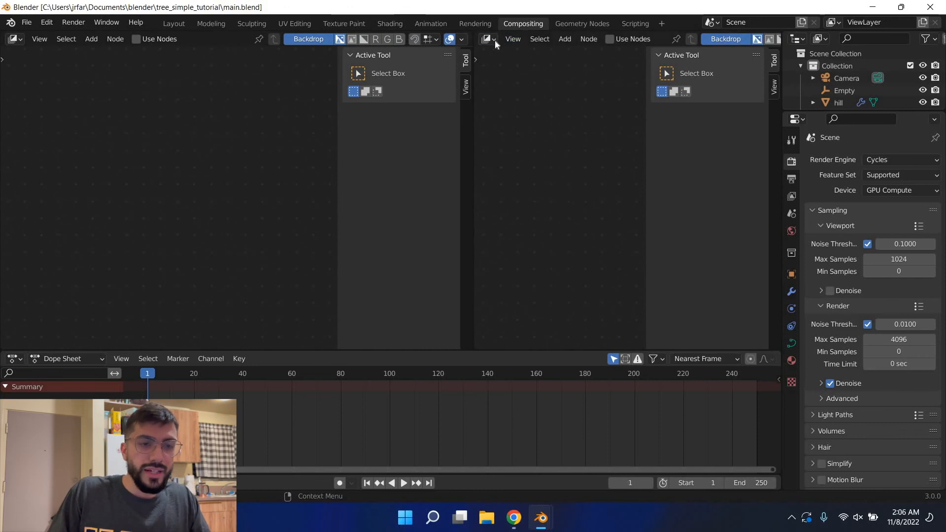
pyautogui.click(493, 39)
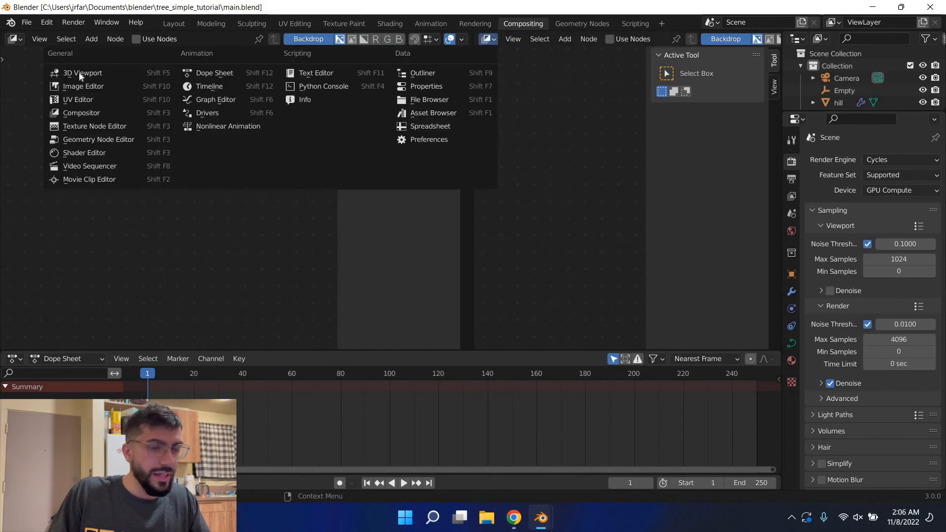
pyautogui.click(83, 86)
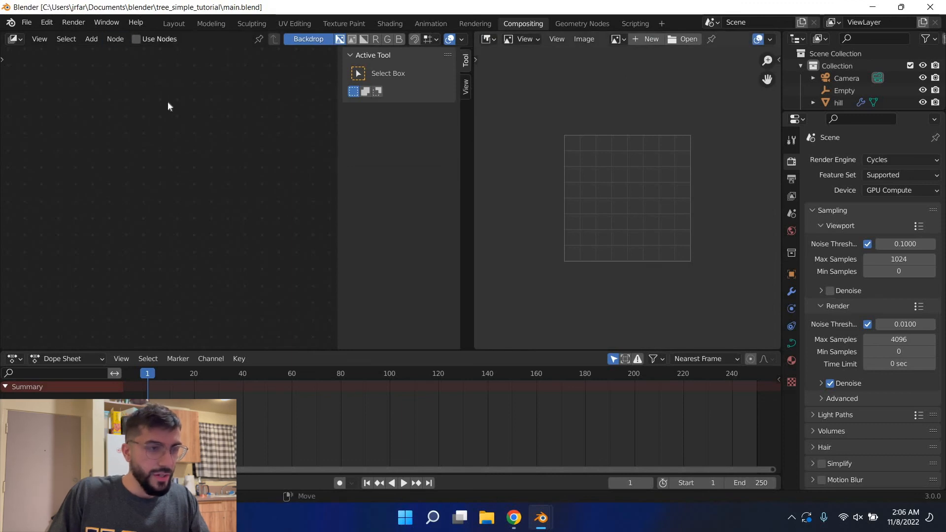
# Hide the compositor's sidebar and enable Use Nodes for the scene's compositing.
pyautogui.press('n')
pyautogui.click(162, 40)
pyautogui.moveTo(255, 179); pyautogui.dragTo(192, 201, button='middle')
pyautogui.moveTo(279, 127); pyautogui.dragTo(226, 198)
pyautogui.click(314, 151)
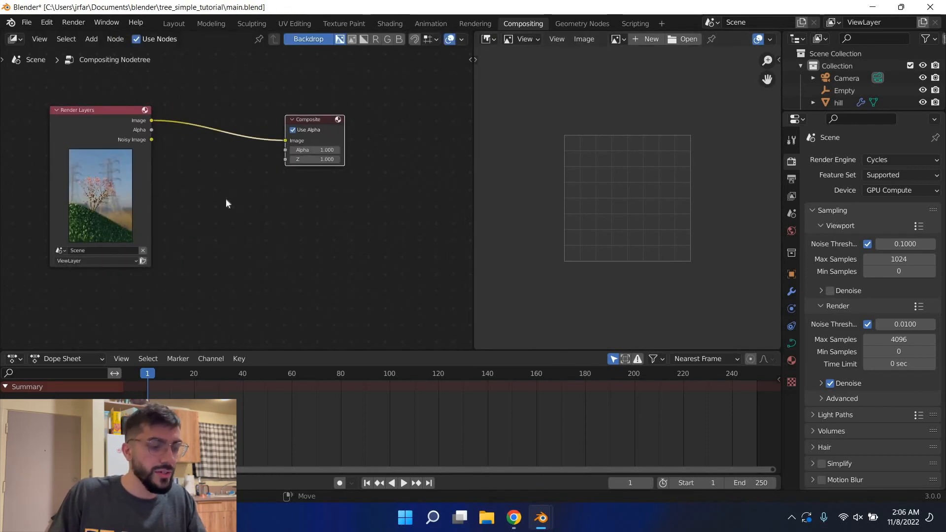
# Connect a Viewer node to the Render Layers image, place it below the Composite node and turn off the backdrop.
pyautogui.keyDown('ctrl'); pyautogui.keyDown('shift'); pyautogui.click(116, 131); pyautogui.keyUp('shift'); pyautogui.keyUp('ctrl')
pyautogui.moveTo(221, 77); pyautogui.dragTo(346, 220)
pyautogui.scroll(-1, 170, 195)
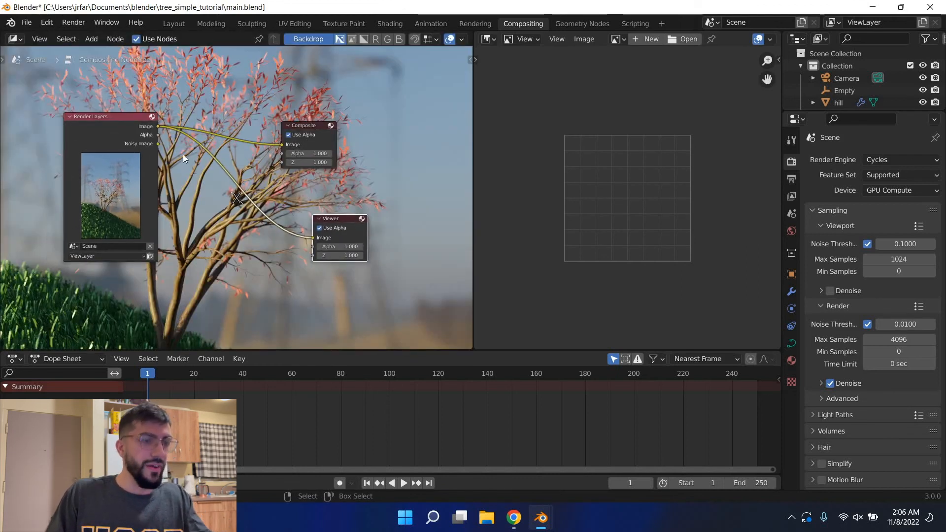
pyautogui.click(318, 40)
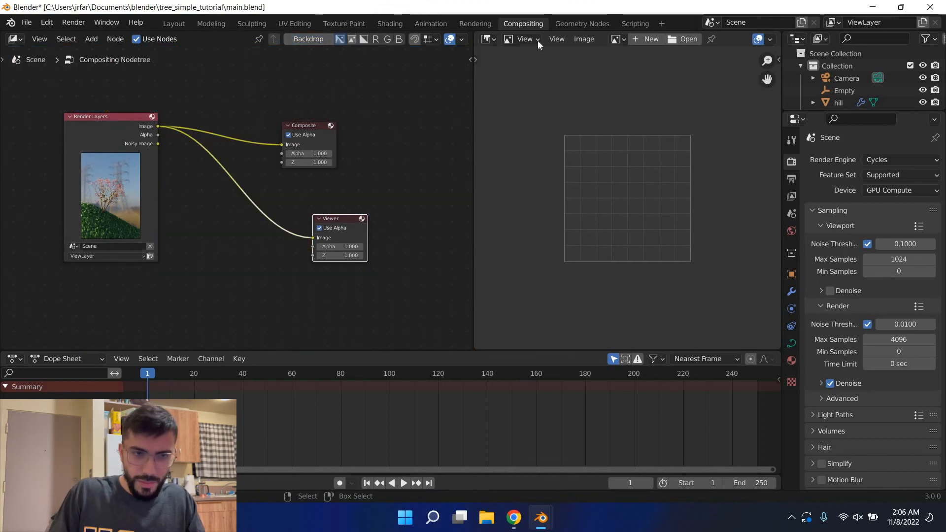
# Display the Viewer Node image in the Image Editor, fit it to the area and save the file.
pyautogui.click(525, 39)
pyautogui.click(616, 39)
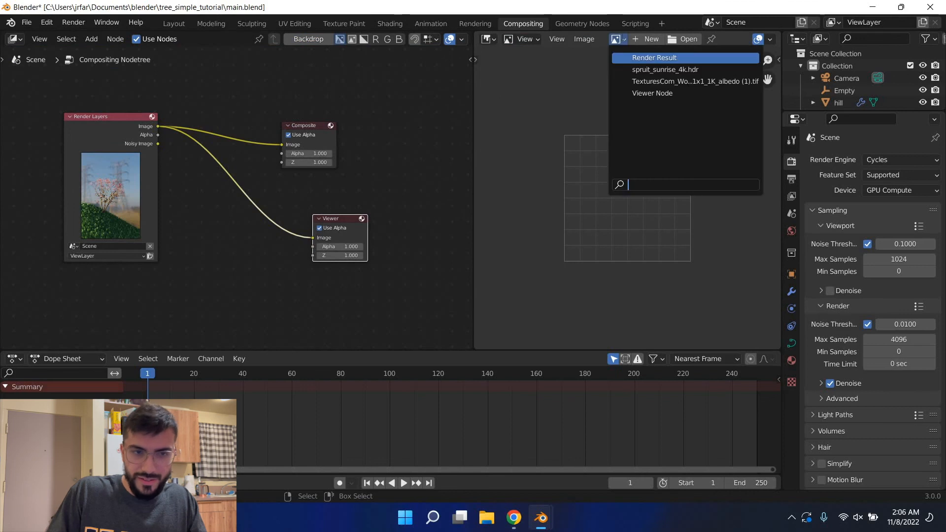
pyautogui.click(617, 39)
pyautogui.click(617, 39)
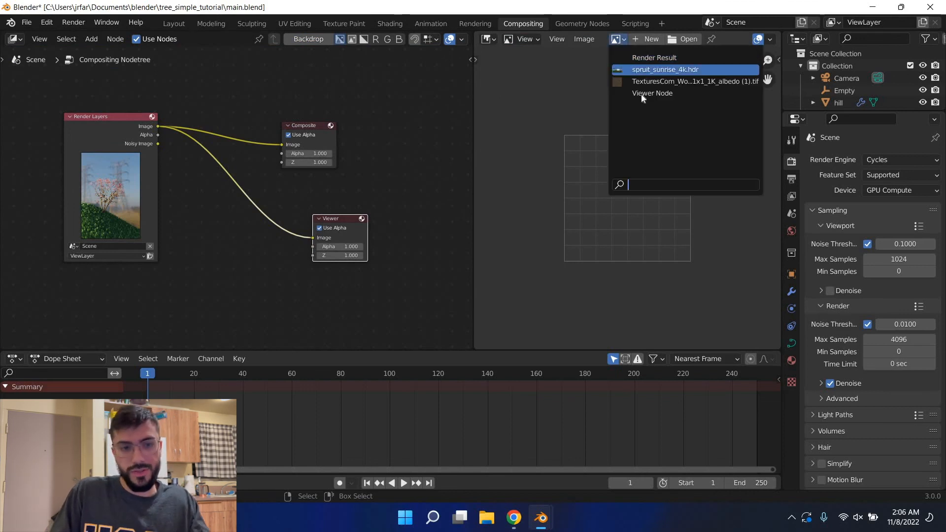
pyautogui.click(652, 93)
pyautogui.press('Home')
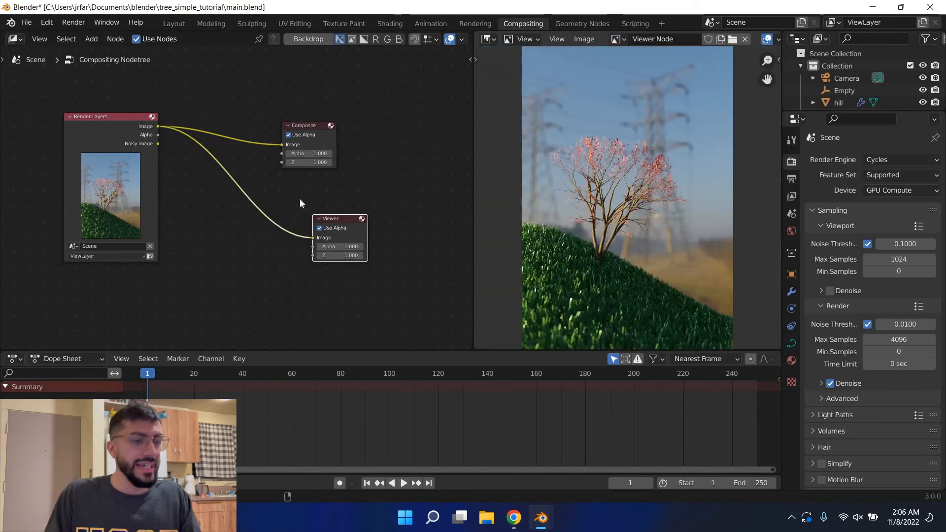
pyautogui.hotkey('ctrl', 's')
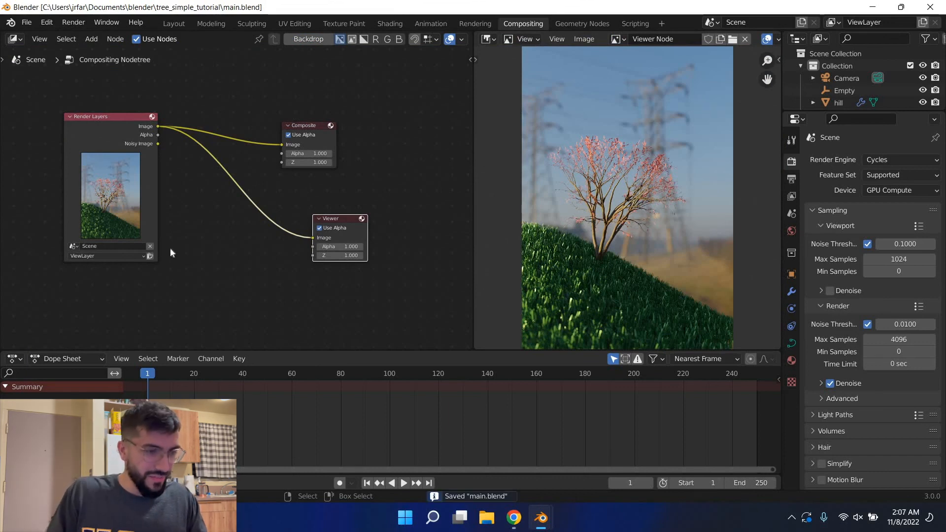
# Move the Composite and Viewer nodes away from Render Layers to make room between them, and save the file.
pyautogui.moveTo(223, 164); pyautogui.dragTo(197, 171, button='middle')
pyautogui.click(294, 131)
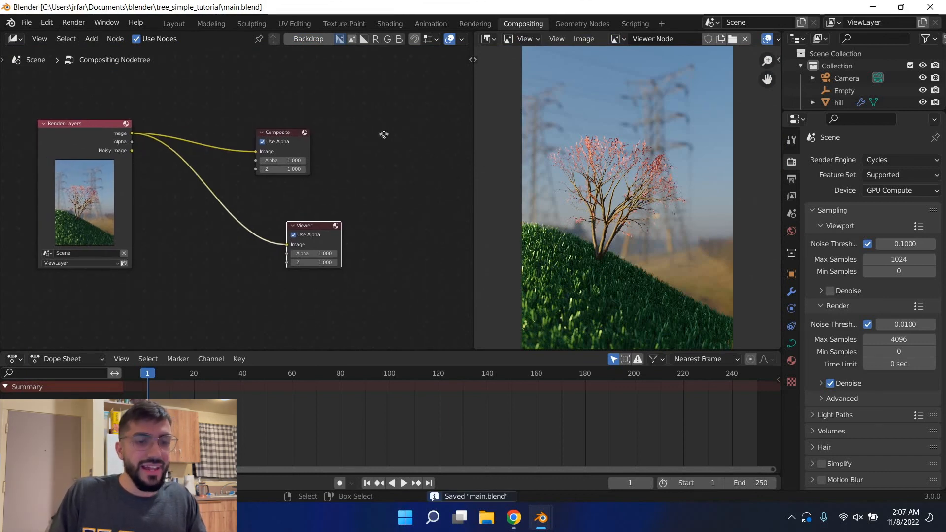
pyautogui.press('g')
pyautogui.click(342, 221)
pyautogui.moveTo(342, 222); pyautogui.dragTo(366, 222)
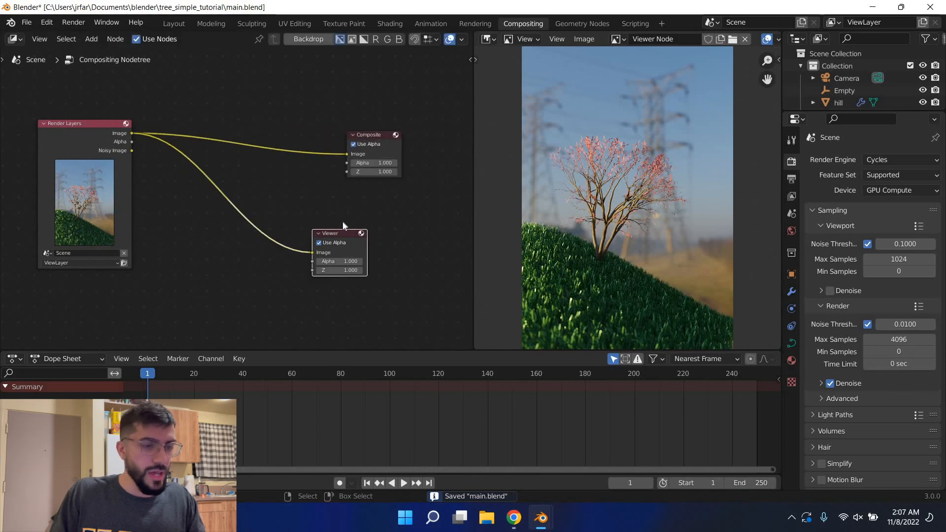
pyautogui.hotkey('ctrl', 's')
# Add a Glare node on the link between Render Layers and Composite.
pyautogui.hotkey('shift', 'a')
pyautogui.write('glare')
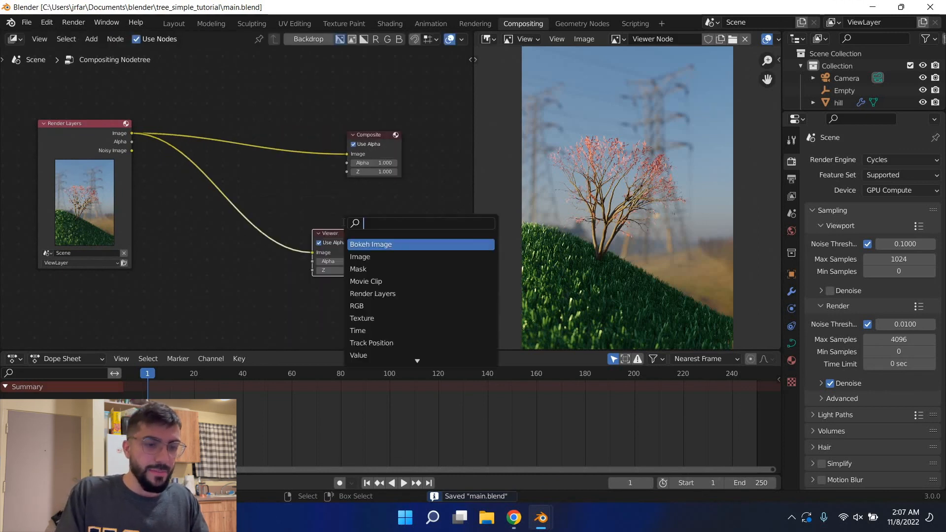
pyautogui.press('Return')
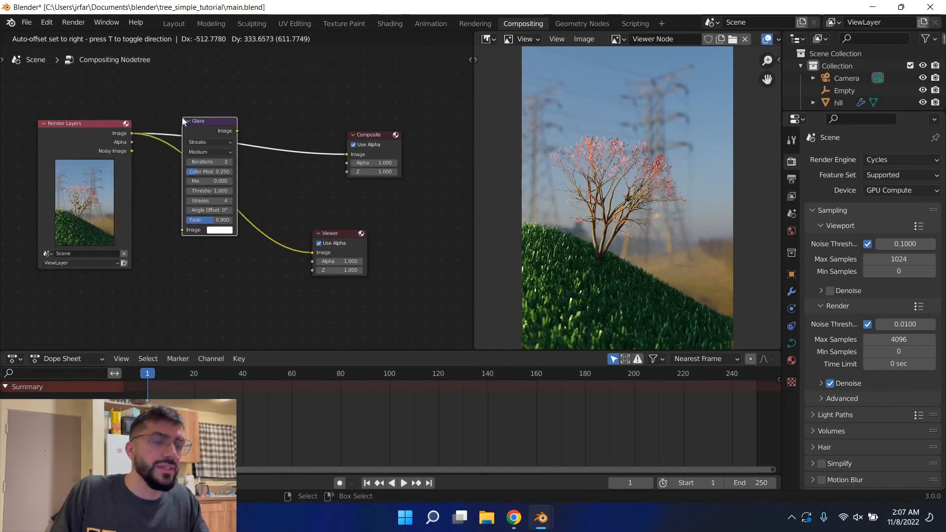
pyautogui.click(182, 118)
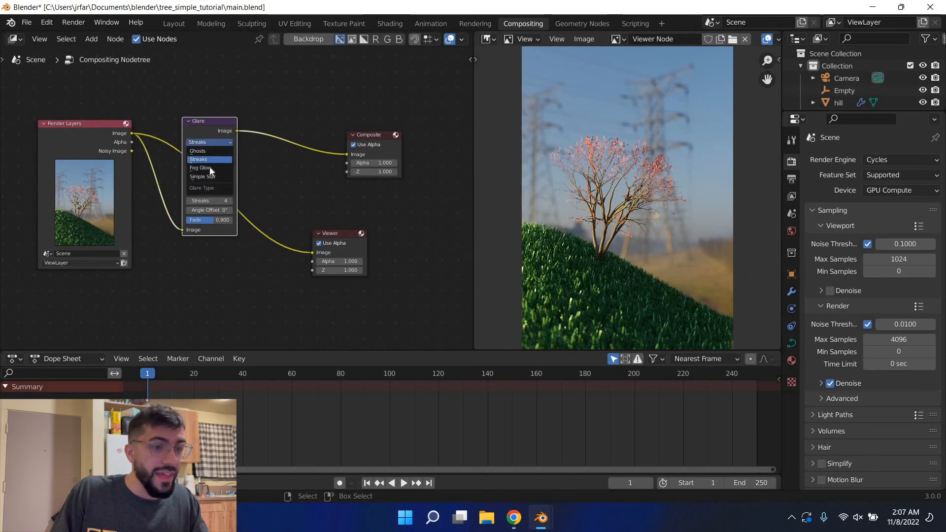
# Set the Glare node's type to Fog Glow and its threshold to 0.2.
pyautogui.click(210, 168)
pyautogui.click(209, 171)
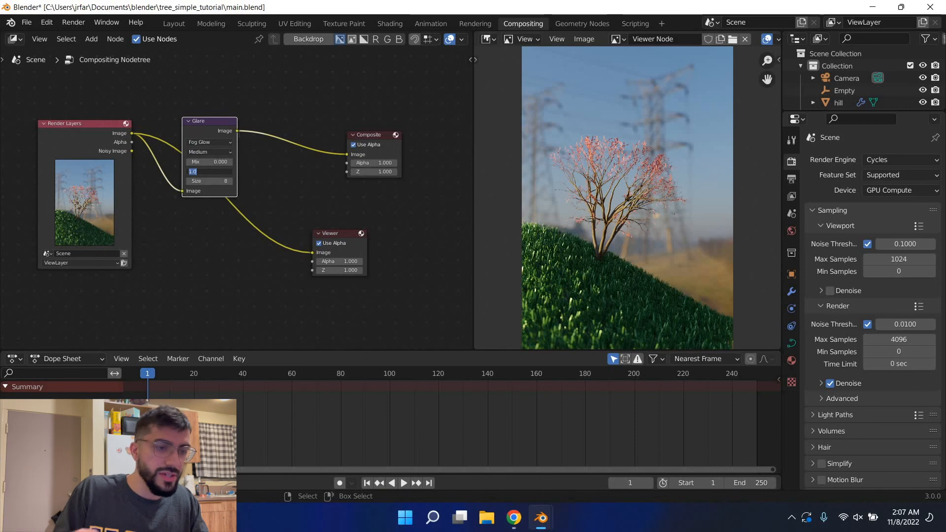
pyautogui.write('0.2')
pyautogui.press('Return')
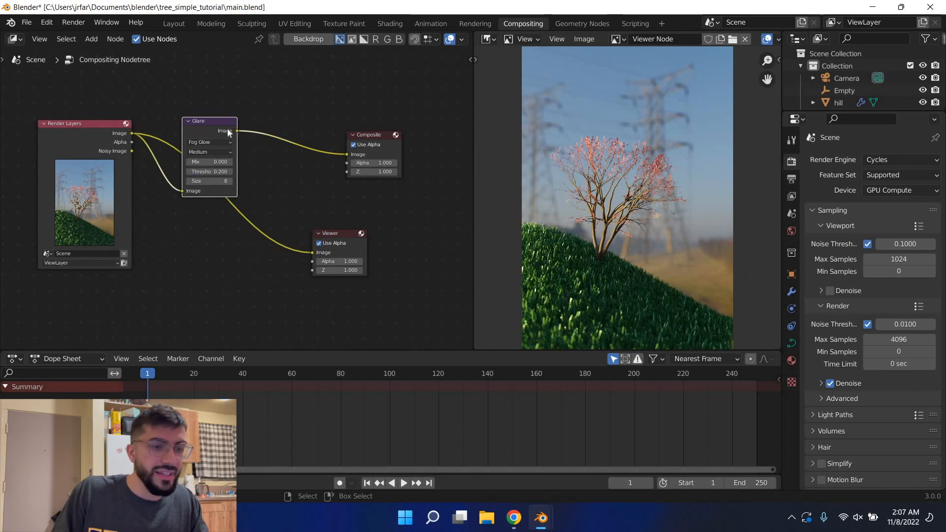
# Route the Glare node's output to the Viewer with its threshold at 0.2, check the glow in the preview and save the file.
pyautogui.keyDown('ctrl'); pyautogui.keyDown('shift'); pyautogui.click(217, 127); pyautogui.keyUp('shift'); pyautogui.keyUp('ctrl')
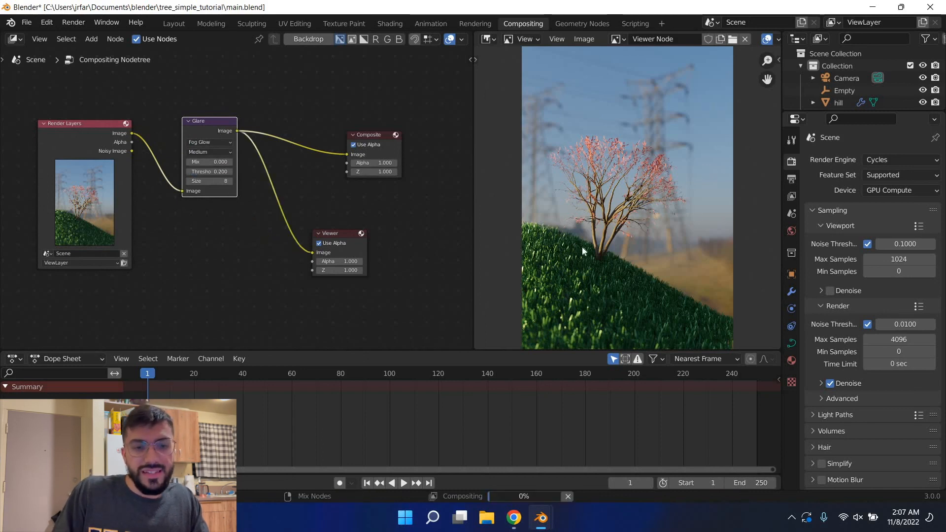
pyautogui.click(219, 172)
pyautogui.write('0.2')
pyautogui.press('Return')
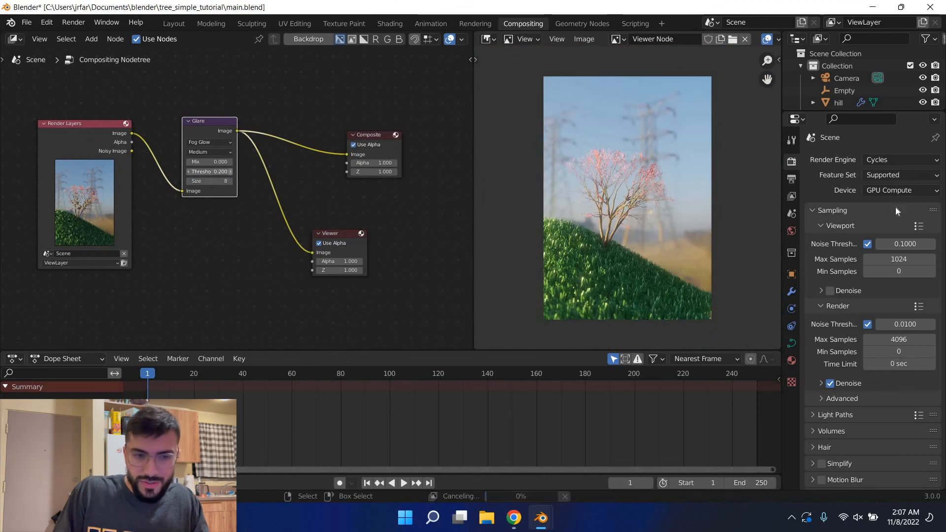
pyautogui.scroll(3, 688, 213)
pyautogui.scroll(-2, 685, 220)
pyautogui.scroll(2, 686, 220)
pyautogui.scroll(-3, 686, 219)
pyautogui.hotkey('ctrl', 's')
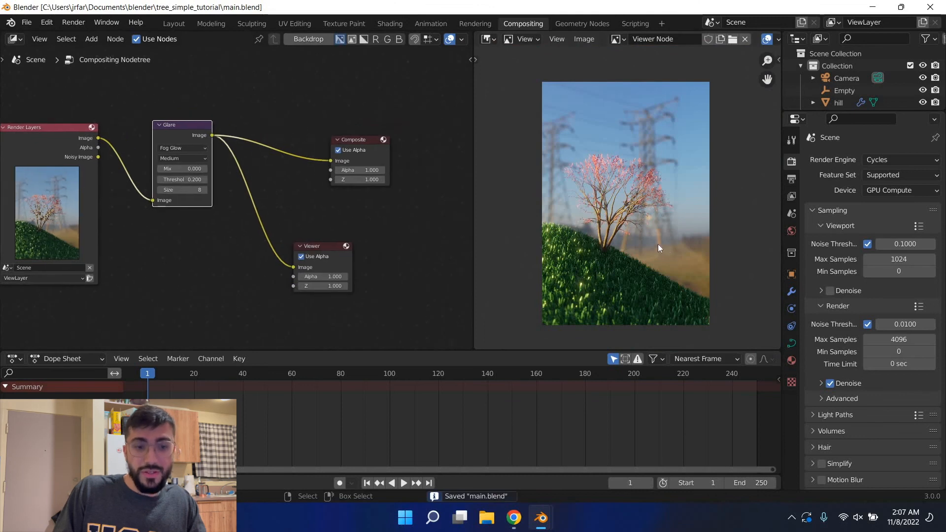
pyautogui.scroll(3, 657, 244)
pyautogui.scroll(-2, 518, 230)
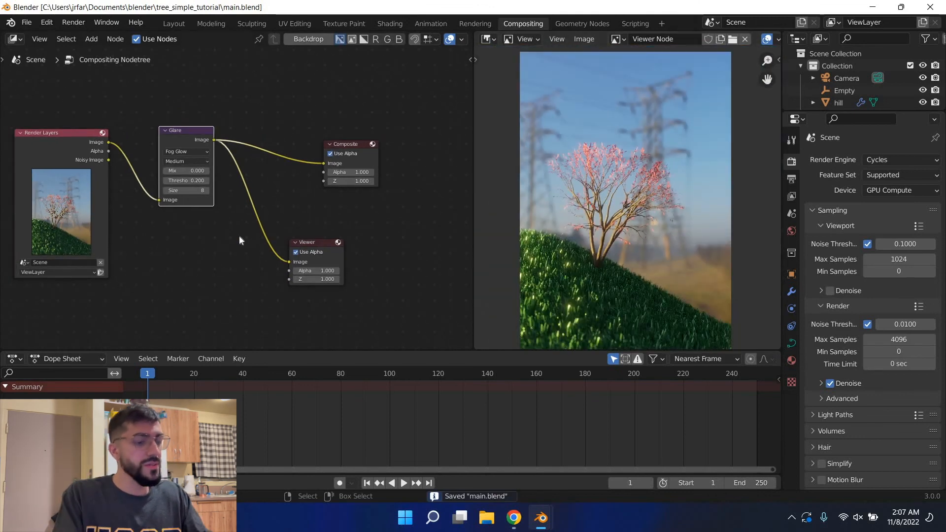
# Add an RGB Curves node after the Glare node so that it feeds both the Composite and Viewer nodes.
pyautogui.hotkey('shift', 'a')
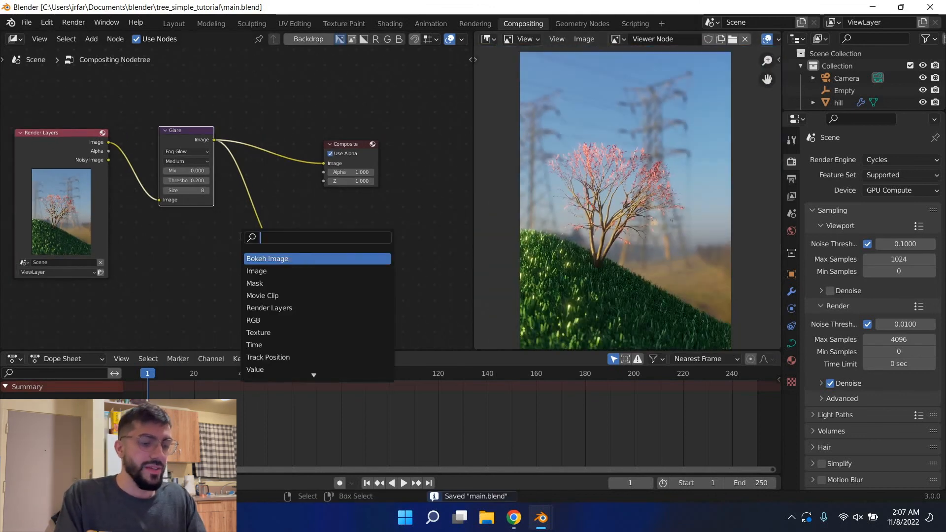
pyautogui.write('g')
pyautogui.press('BackSpace')
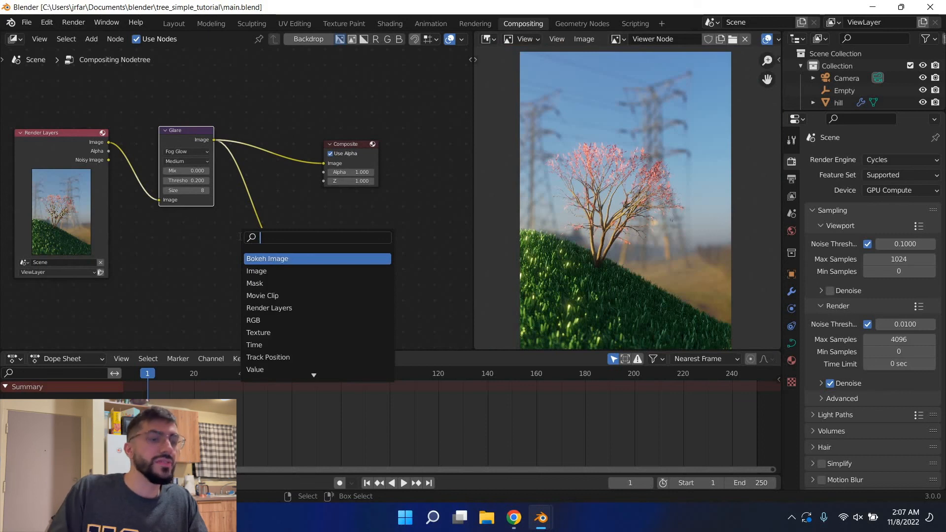
pyautogui.write('rgb')
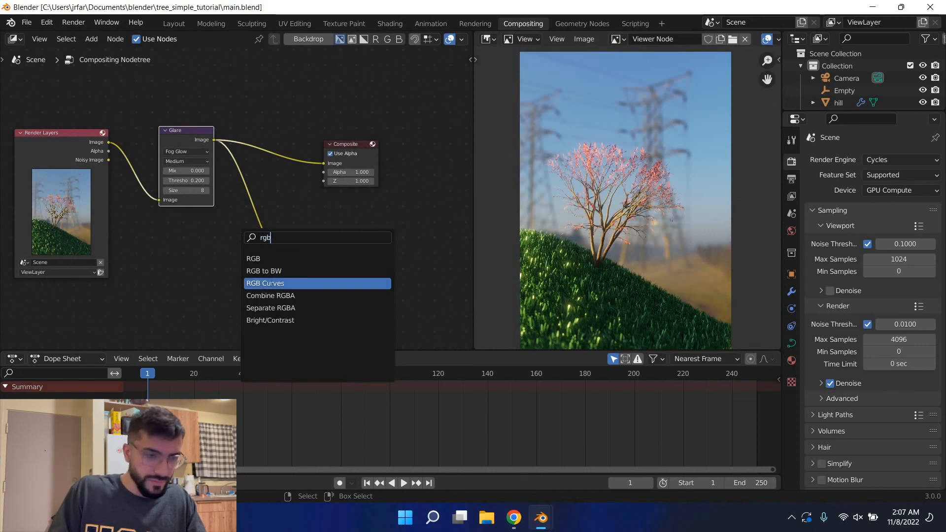
pyautogui.press('Return')
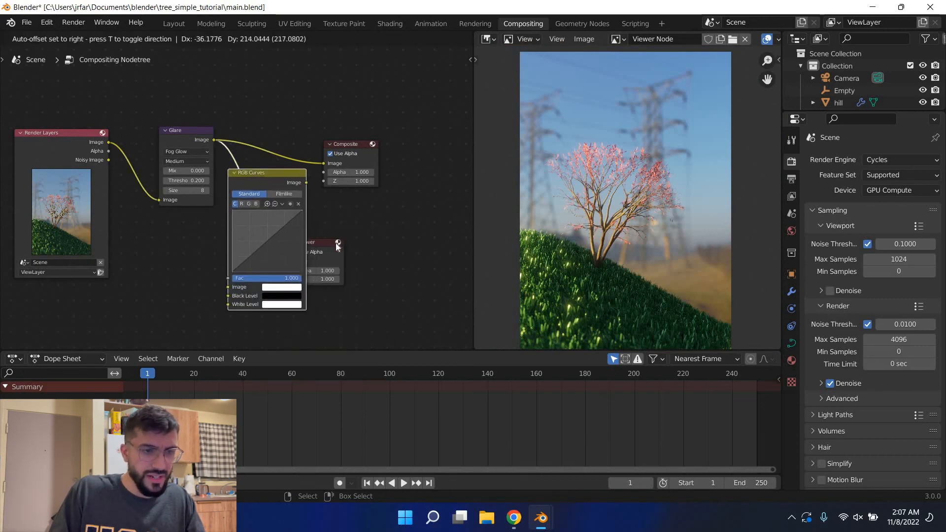
pyautogui.click(297, 144)
pyautogui.moveTo(297, 144); pyautogui.dragTo(285, 137)
pyautogui.click(285, 137)
# Add a point near the middle of the RGB Curves node's green curve and pull it slightly below the diagonal.
pyautogui.scroll(1, 273, 191)
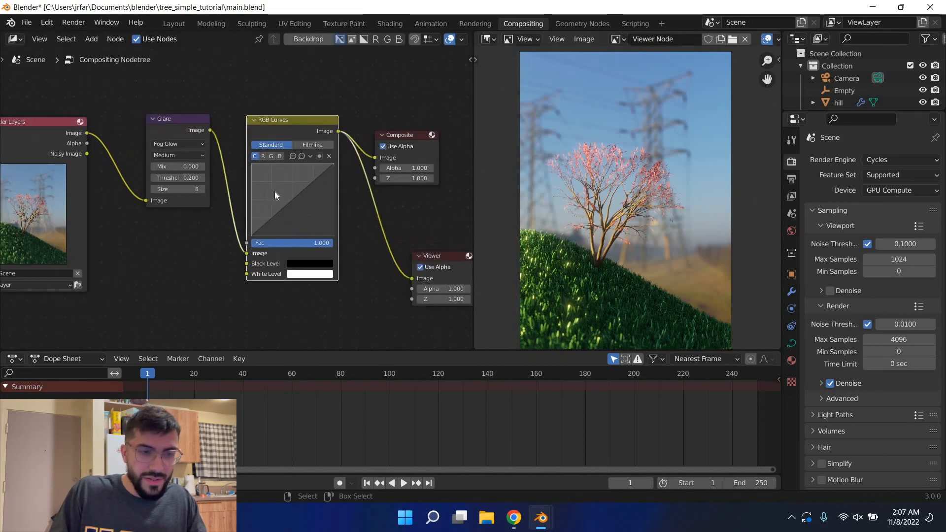
pyautogui.click(271, 156)
pyautogui.moveTo(293, 198); pyautogui.dragTo(296, 205)
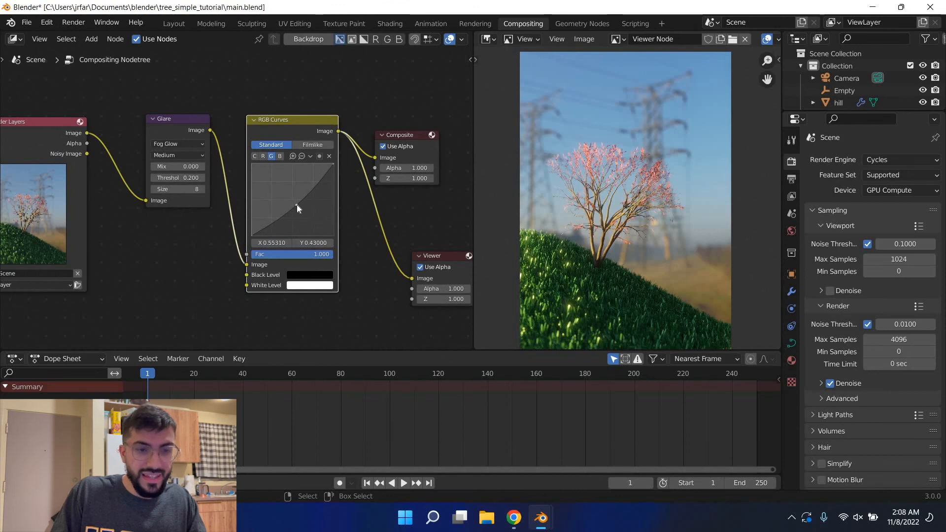
pyautogui.moveTo(294, 203); pyautogui.dragTo(294, 196)
# Try a raised point at about X 0.48, Y 0.56 on the blue curve, delete it again and save the file.
pyautogui.click(280, 157)
pyautogui.click(297, 198)
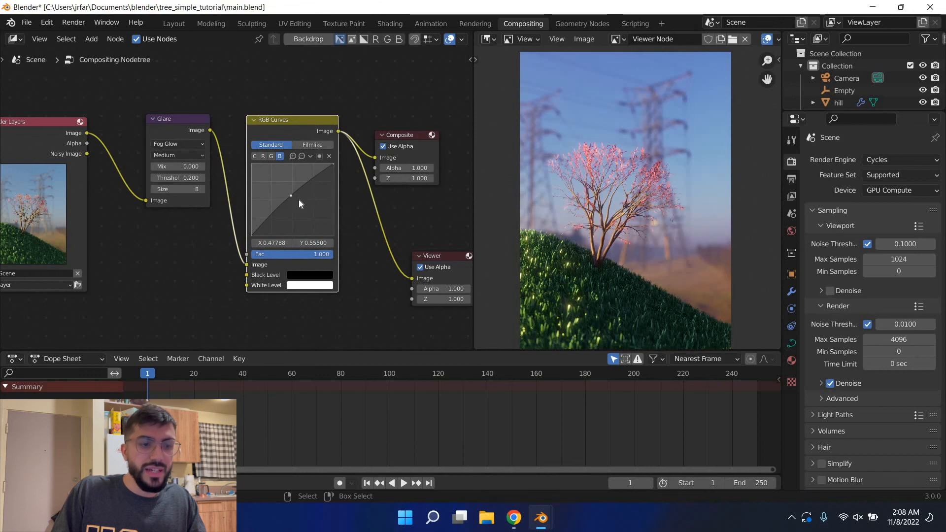
pyautogui.click(329, 156)
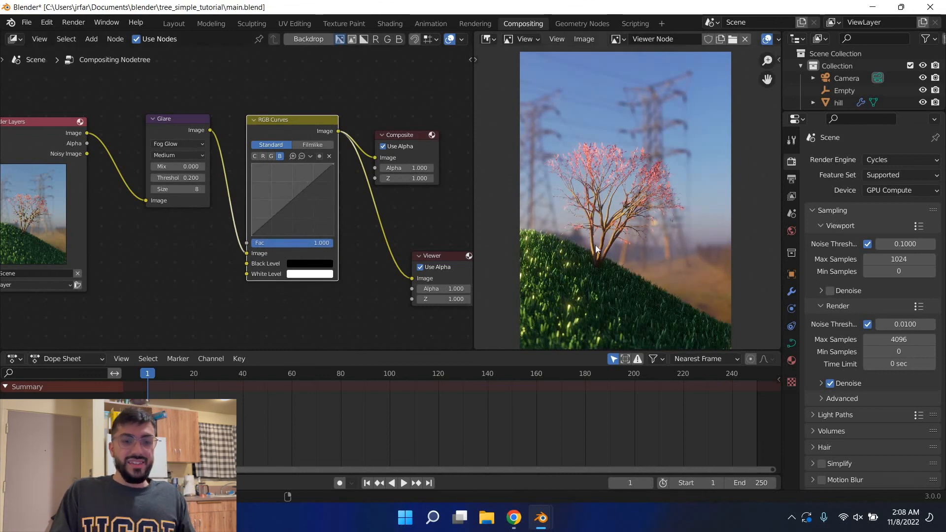
pyautogui.hotkey('ctrl', 's')
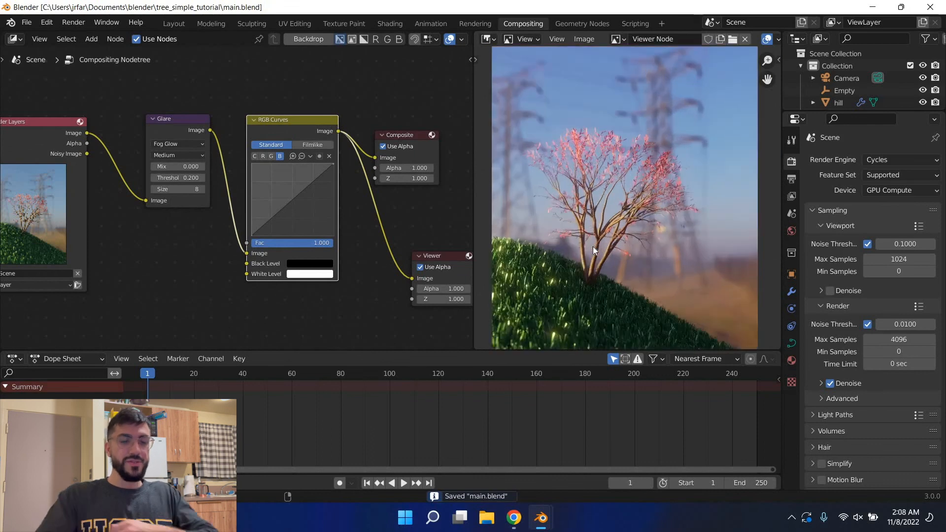